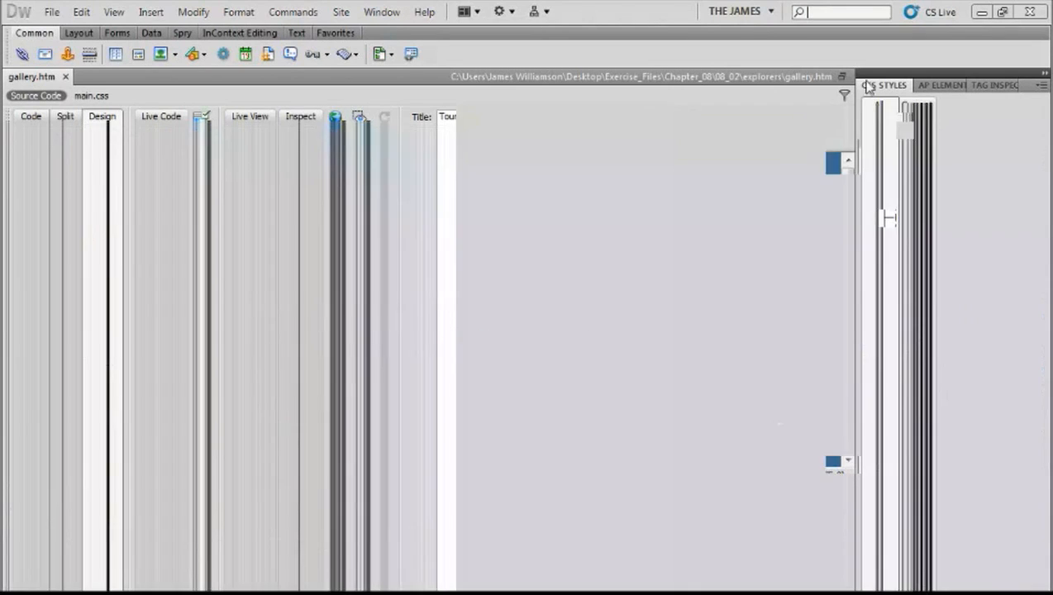
Collapse the CSS styles and open the site's assets, browsing the colors, scripts and templates categories before returning to images
double_click(878, 87)
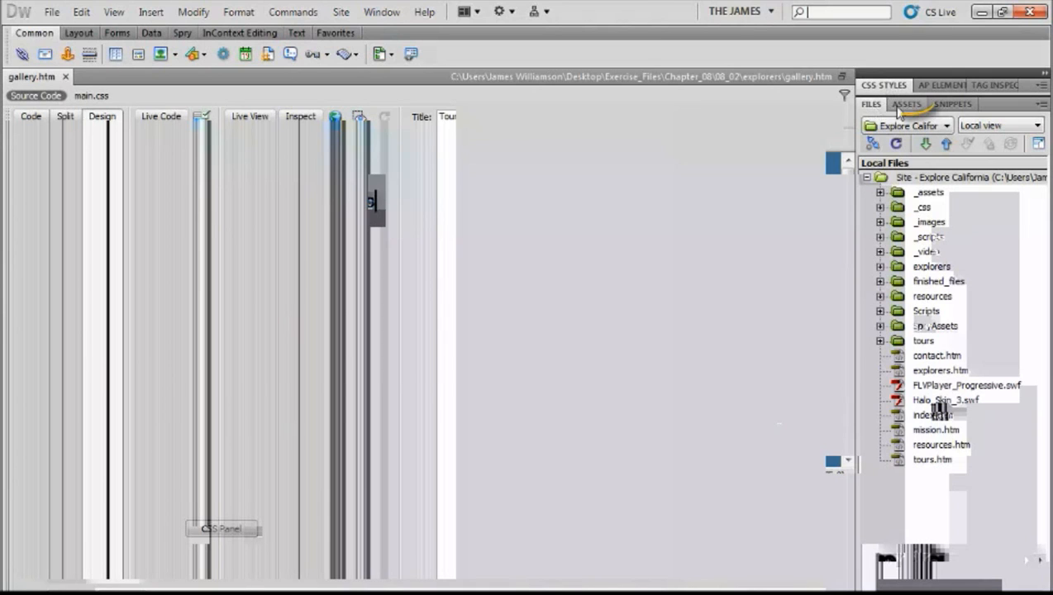
left_click(904, 105)
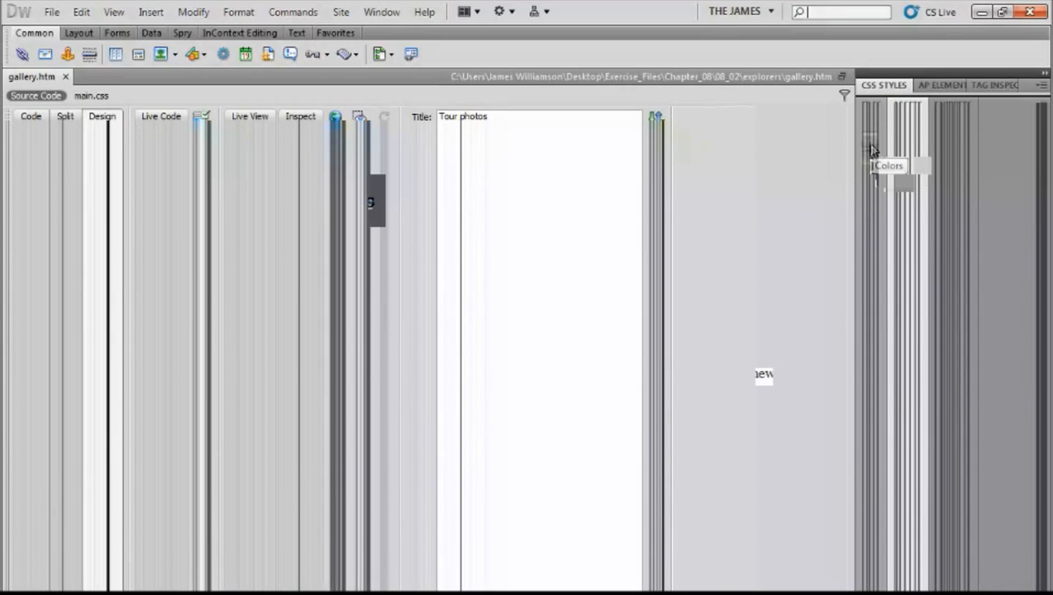
left_click(872, 151)
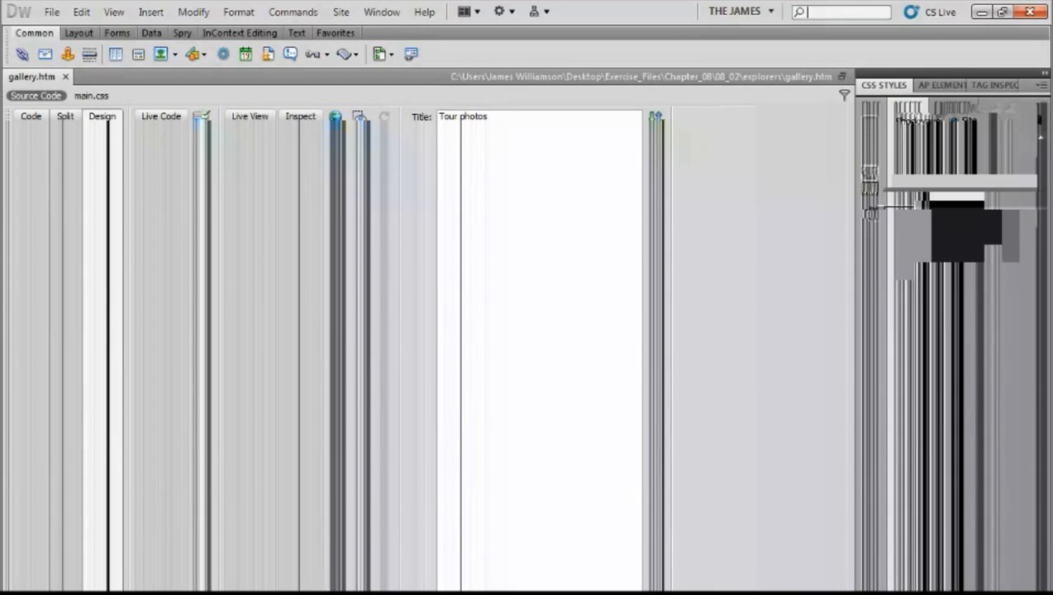
left_click(869, 224)
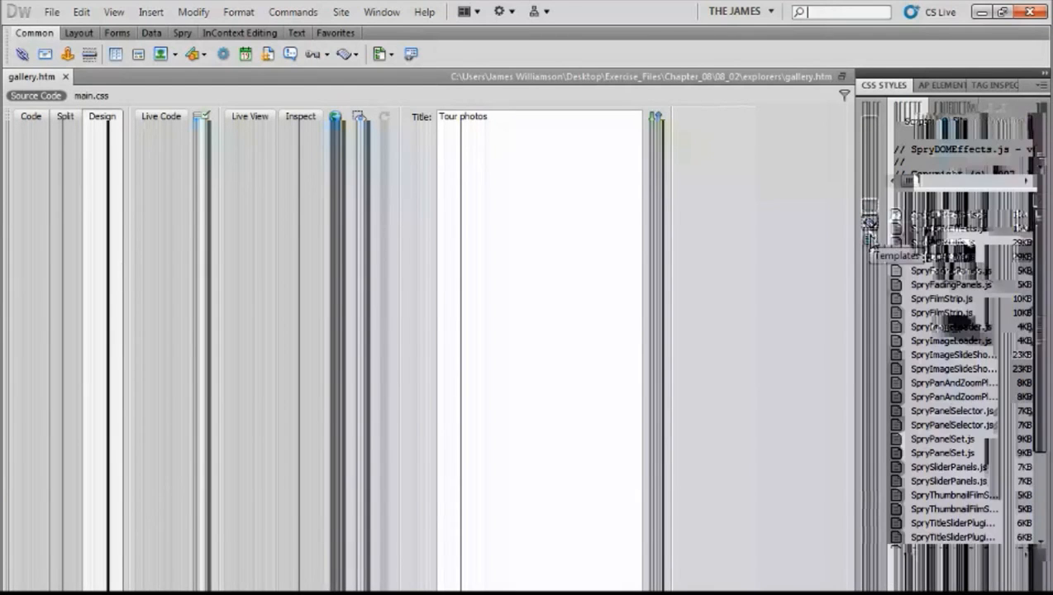
left_click(870, 253)
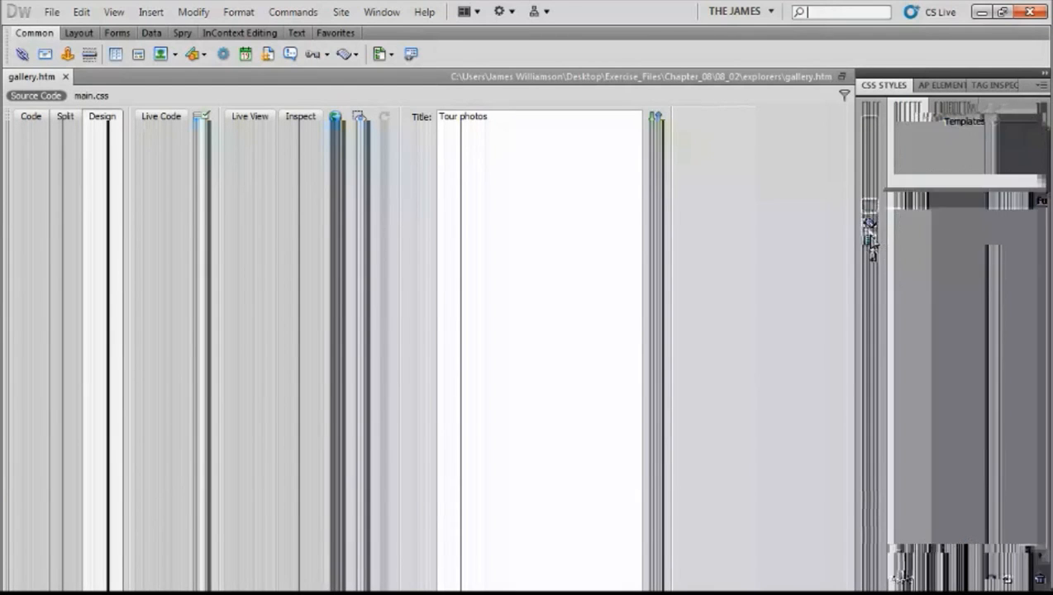
left_click(870, 126)
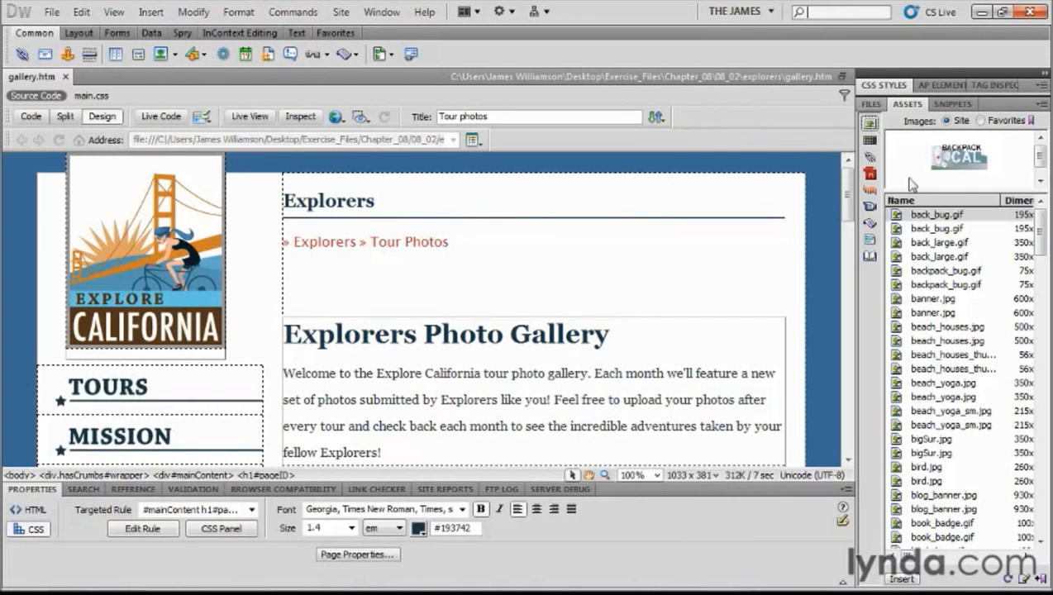
Look through the site's image assets and preview calm_bug.gif
mouse_move(1040, 222)
left_mouse_down()
mouse_move(1045, 377)
mouse_move(1041, 219)
left_mouse_up()
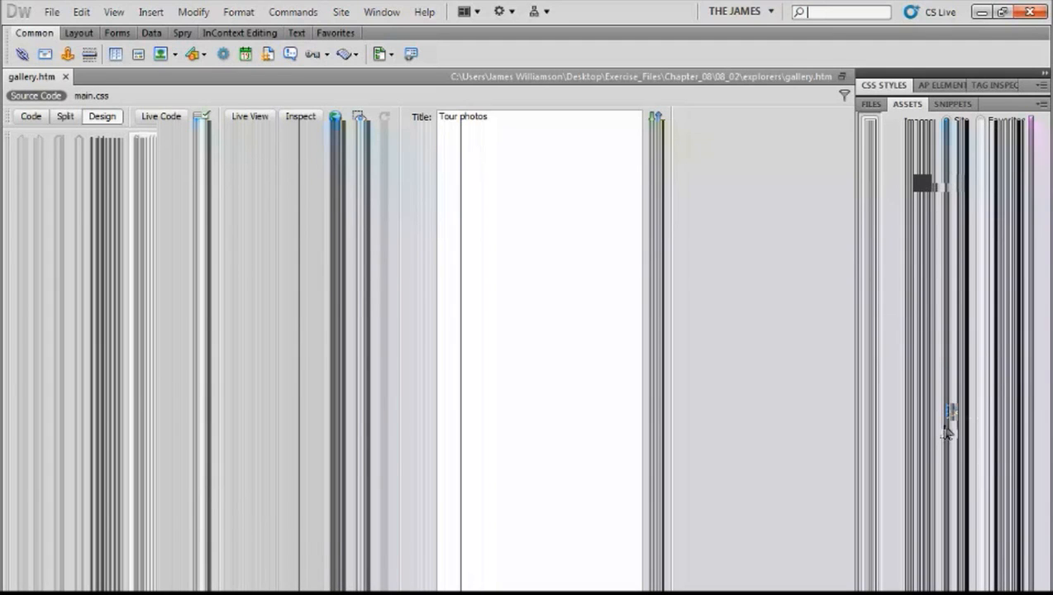
left_click_drag(1045, 229, 1047, 279)
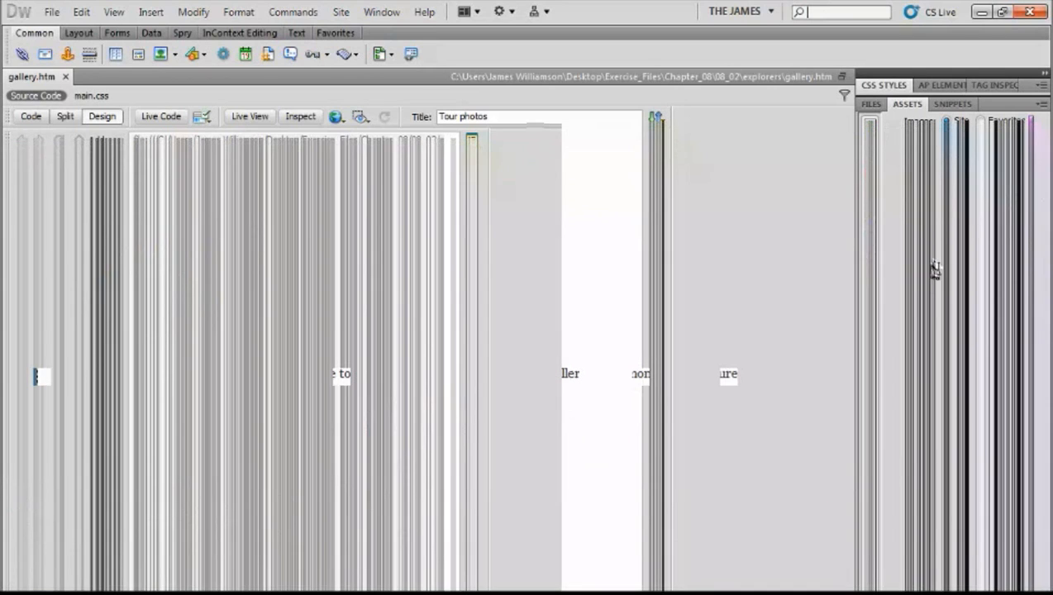
left_click(931, 269)
left_click(930, 257)
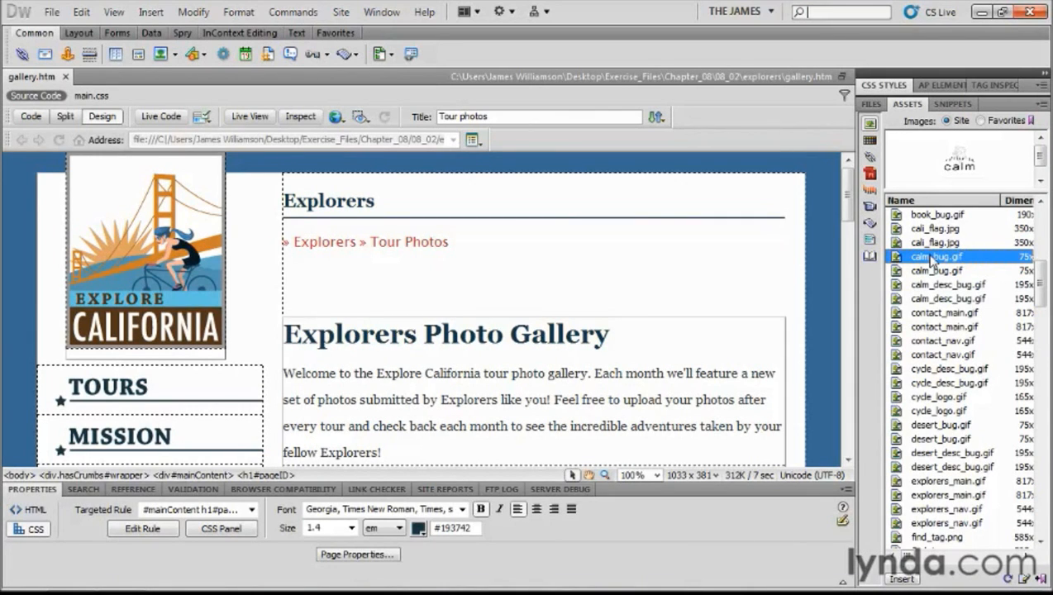
left_click_drag(1039, 281, 1041, 389)
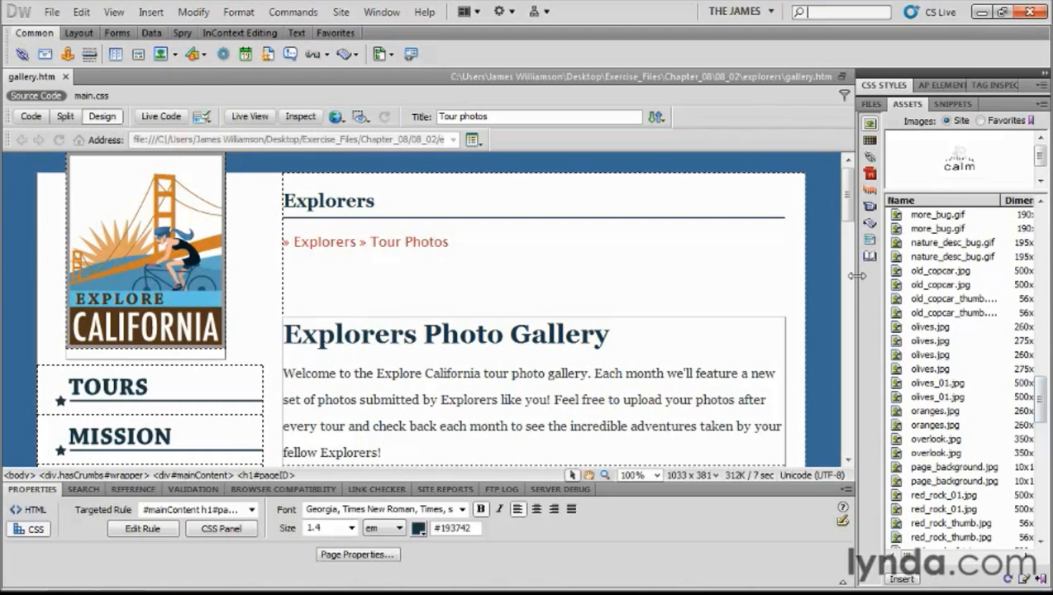
Widen the asset list to show all its columns, sort the images by full path, and examine their folder locations
left_click_drag(856, 276, 551, 272)
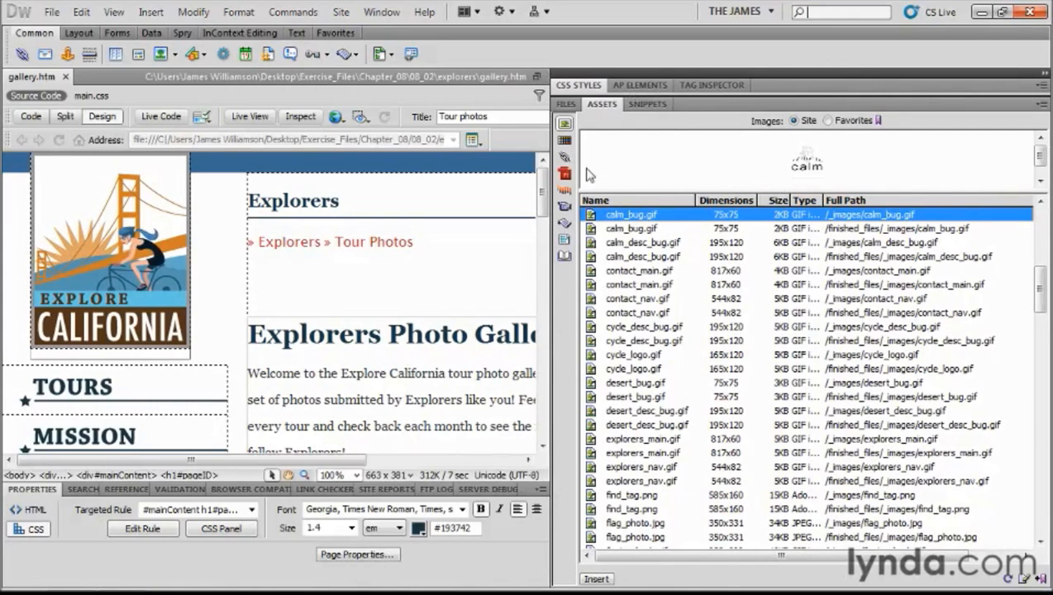
left_click(854, 201)
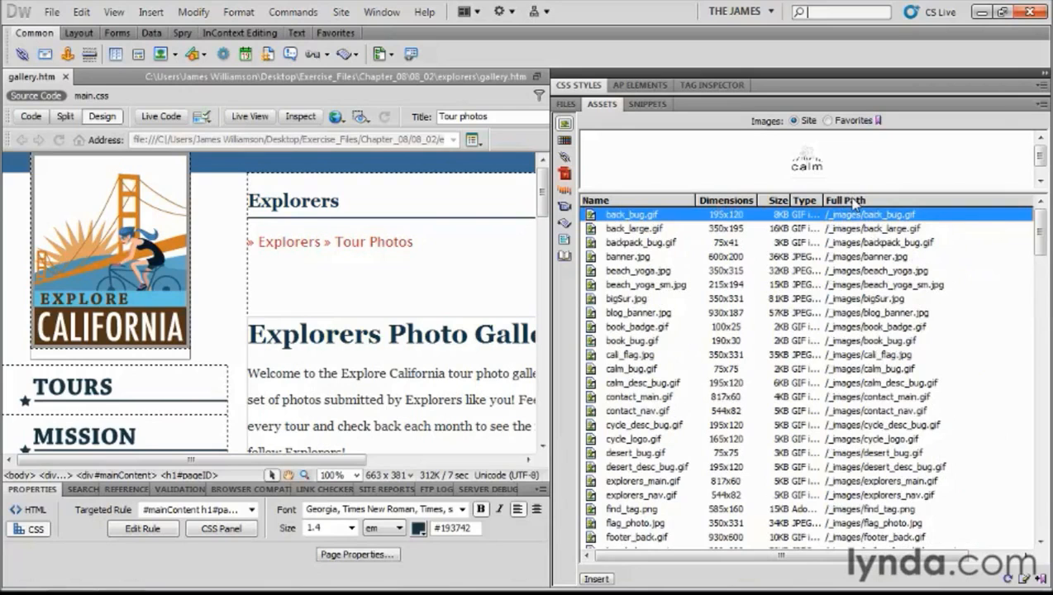
left_click_drag(1040, 229, 1041, 369)
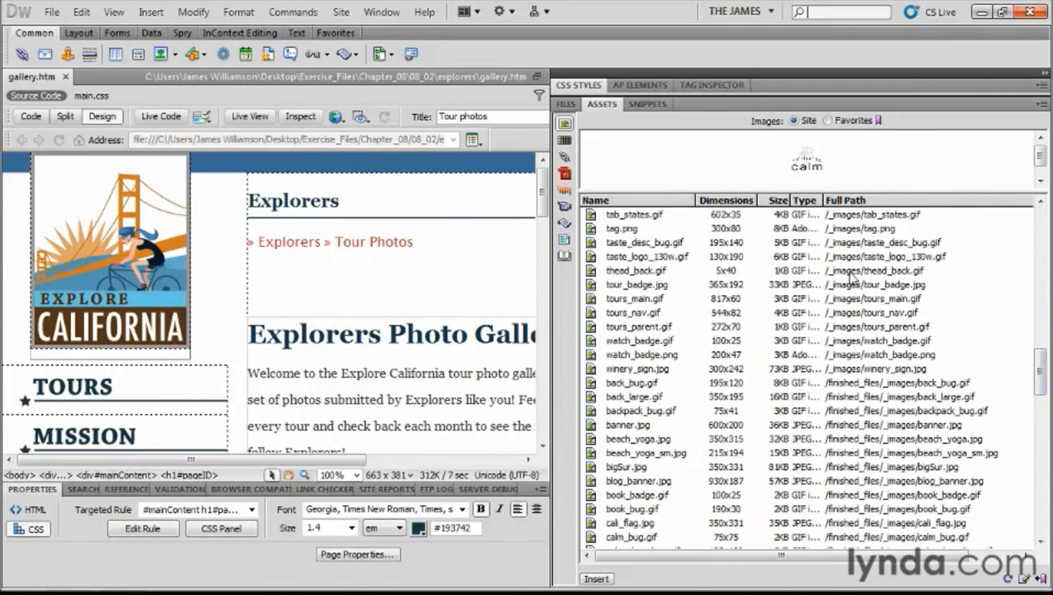
scroll(886, 308, "down", 3)
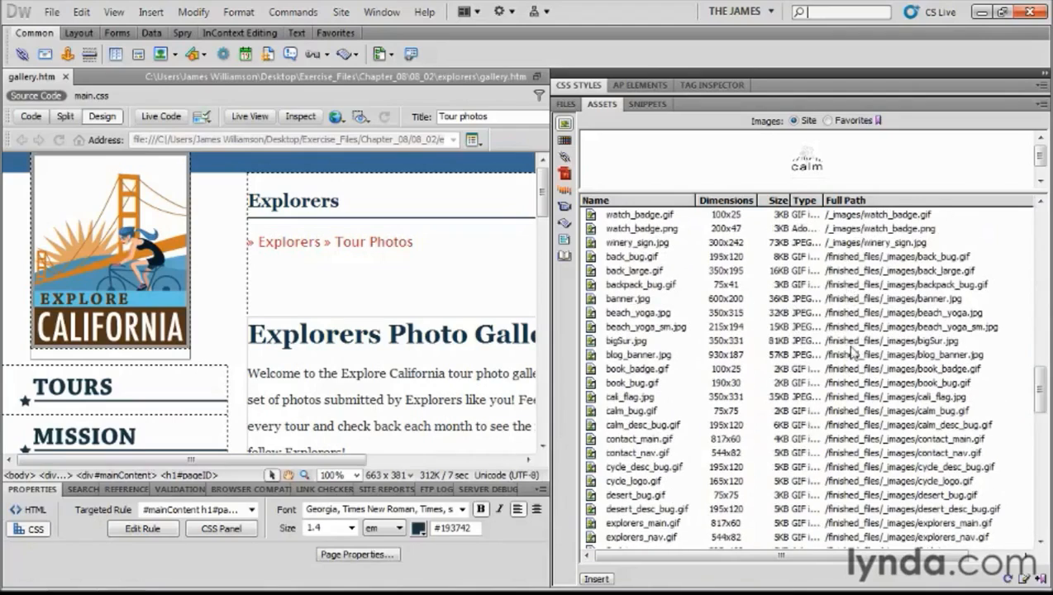
left_click_drag(1041, 380, 1041, 225)
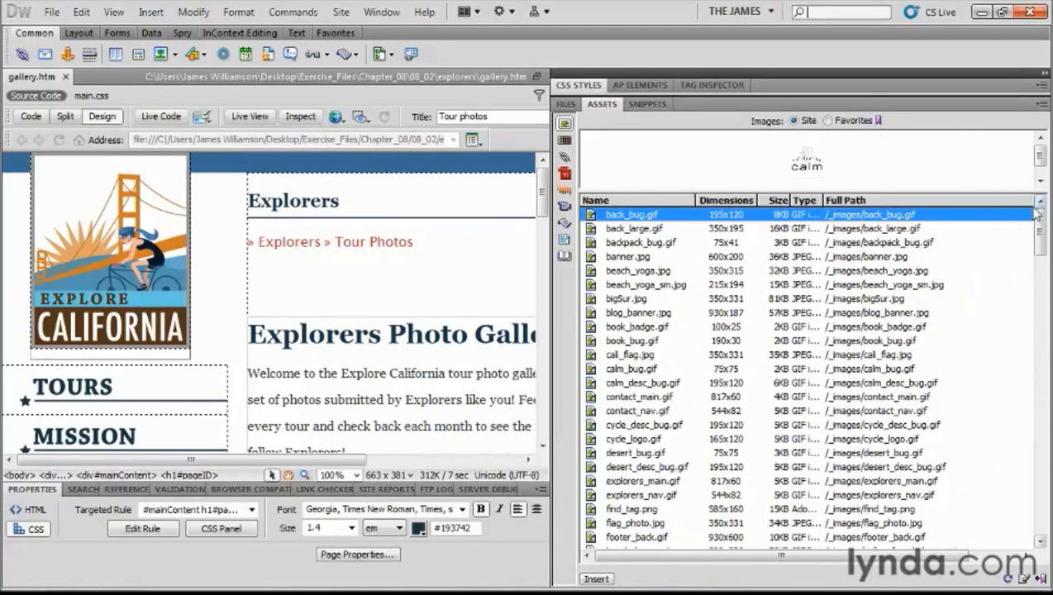
mouse_move(1040, 231)
left_mouse_down()
mouse_move(1043, 302)
mouse_move(1043, 241)
left_mouse_up()
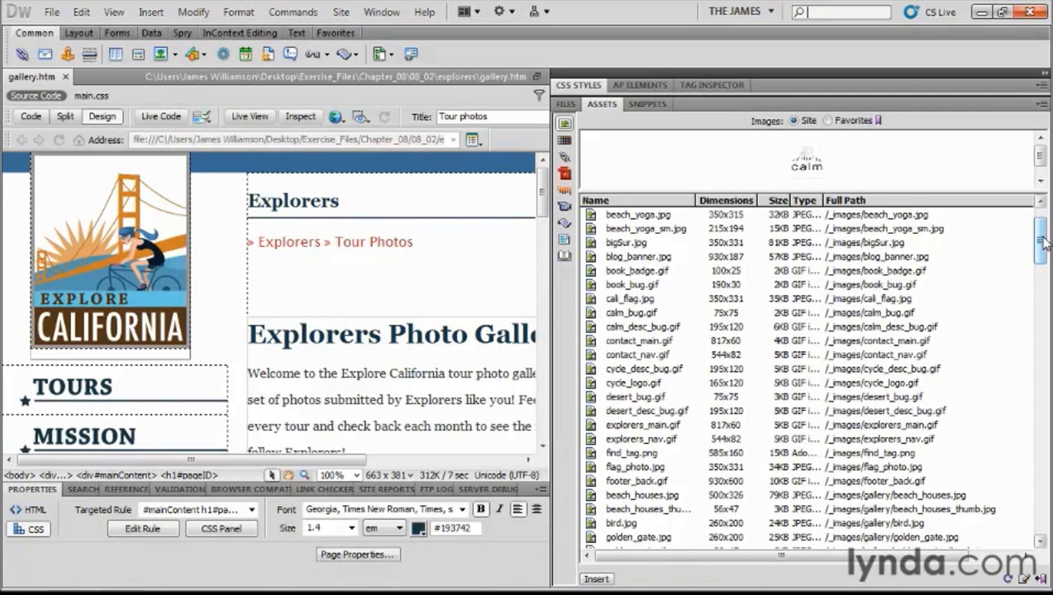
left_click_drag(1044, 242, 1044, 239)
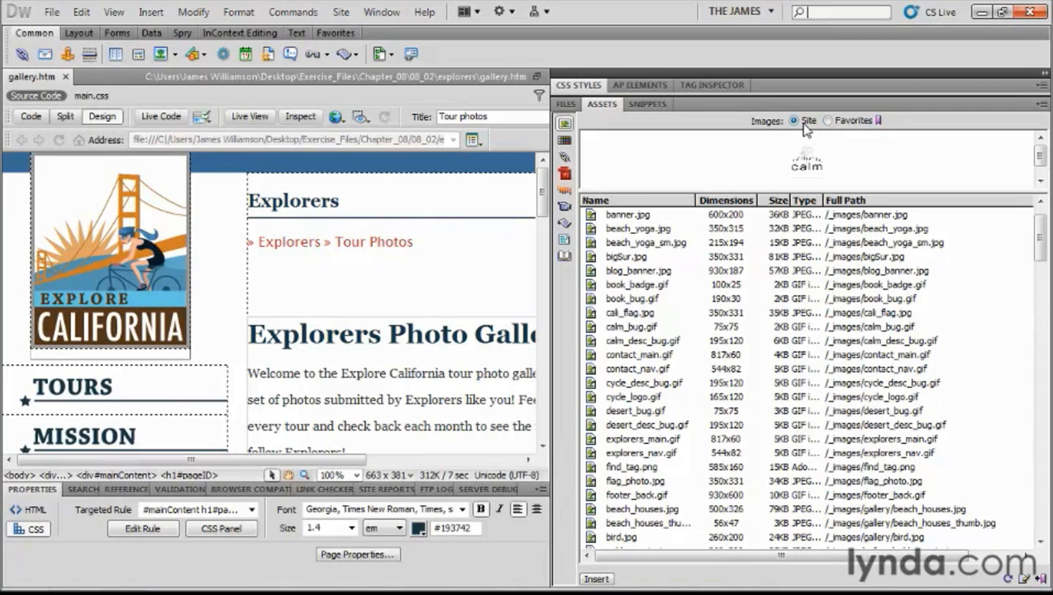
Check the favorite images and add bird.jpg from the site's gallery images to them
left_click(827, 121)
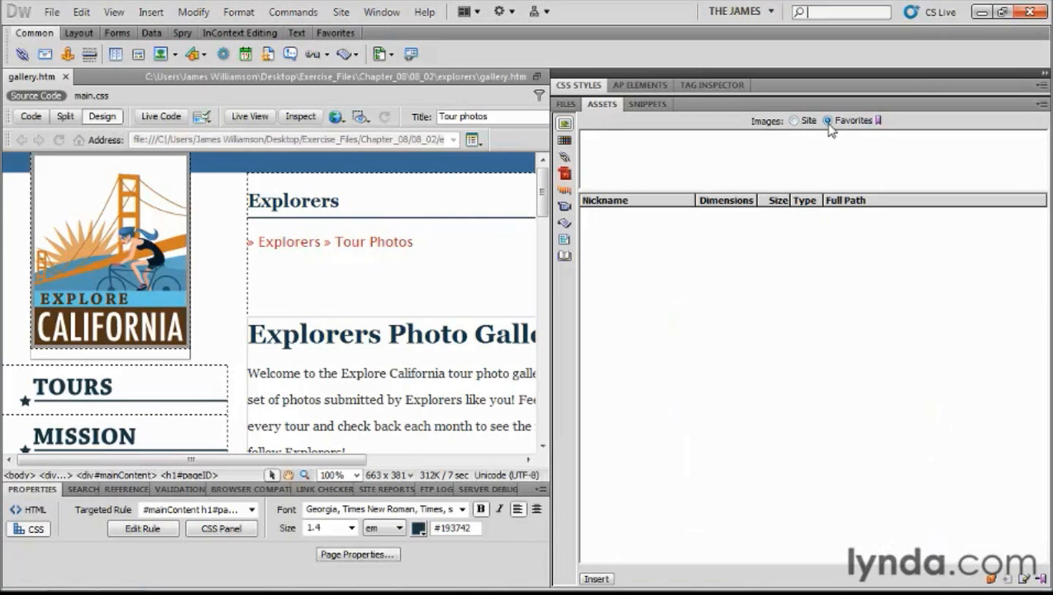
left_click(793, 120)
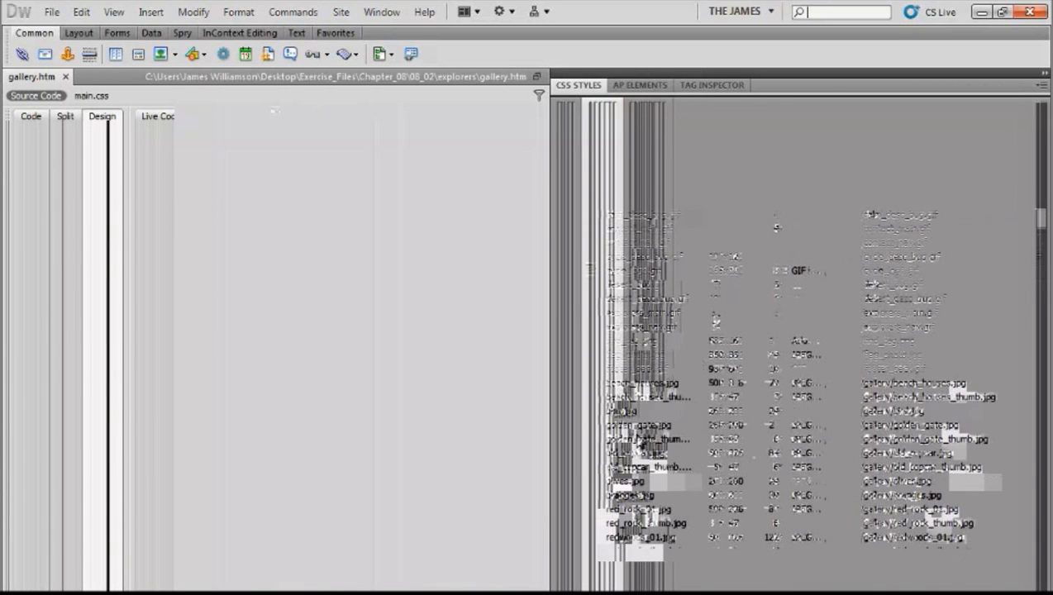
left_click(642, 413)
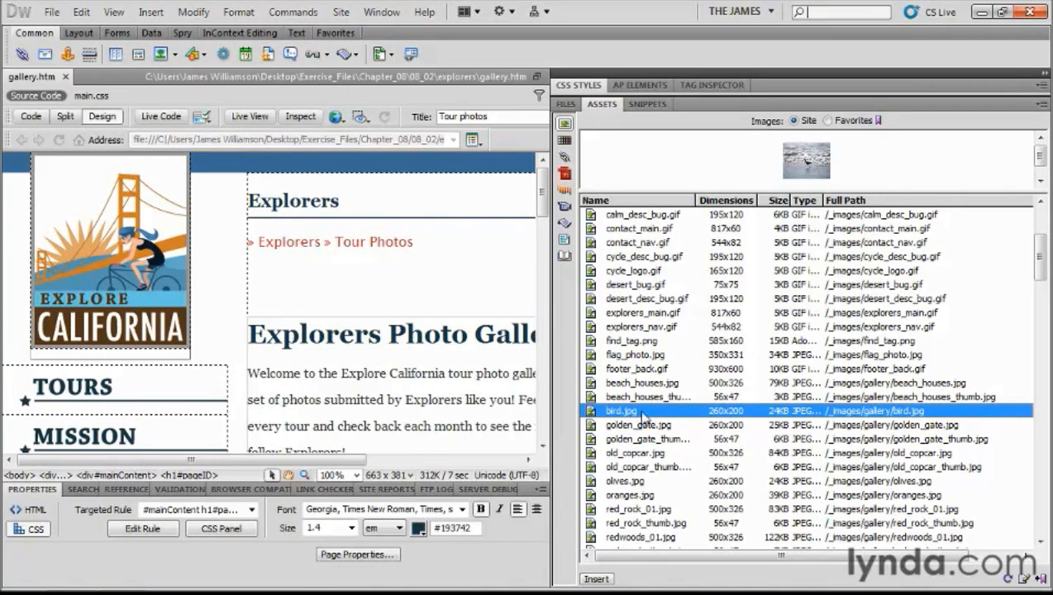
right_click(644, 415)
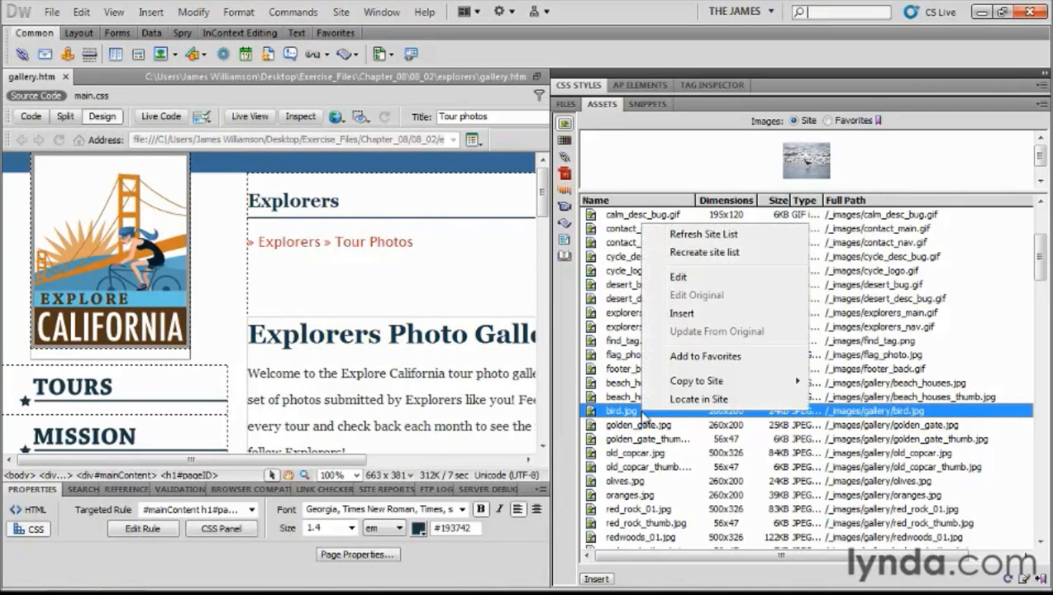
left_click(689, 356)
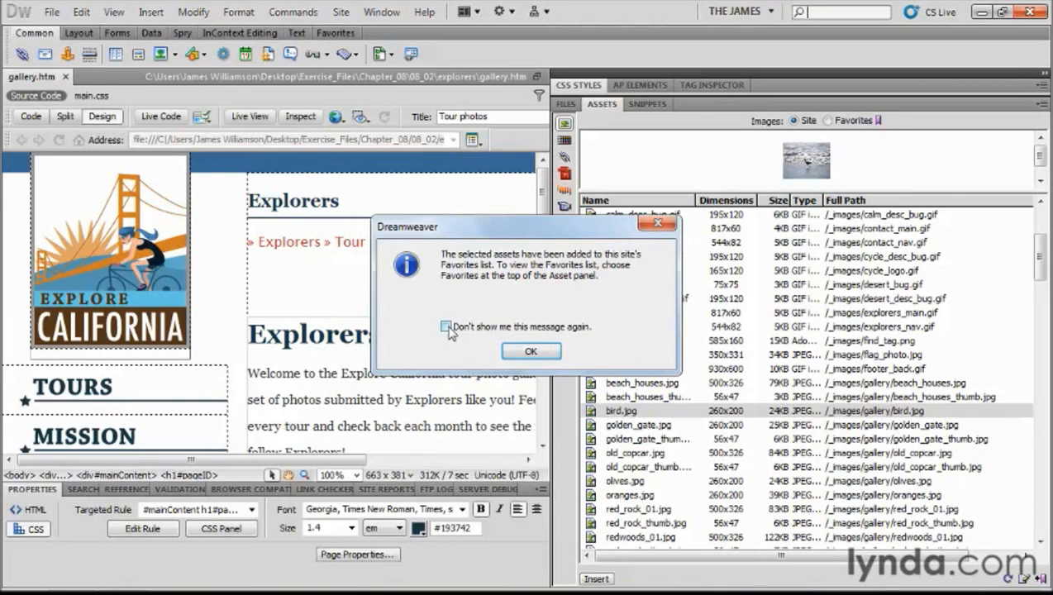
left_click(530, 351)
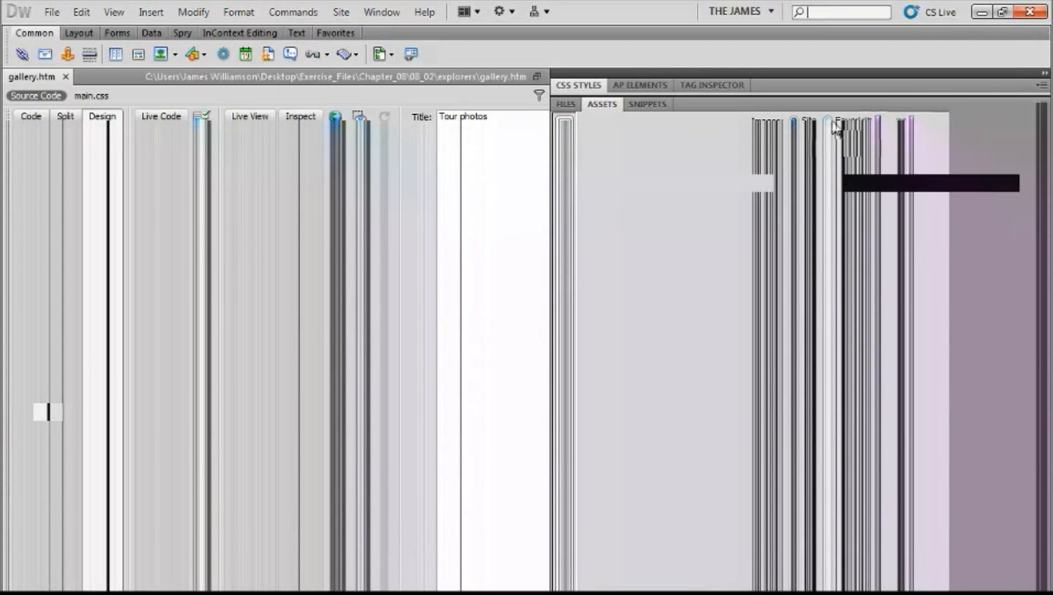
Compare the favorite images with the full site list and set the bird favorite's nickname to bird_large
left_click(828, 120)
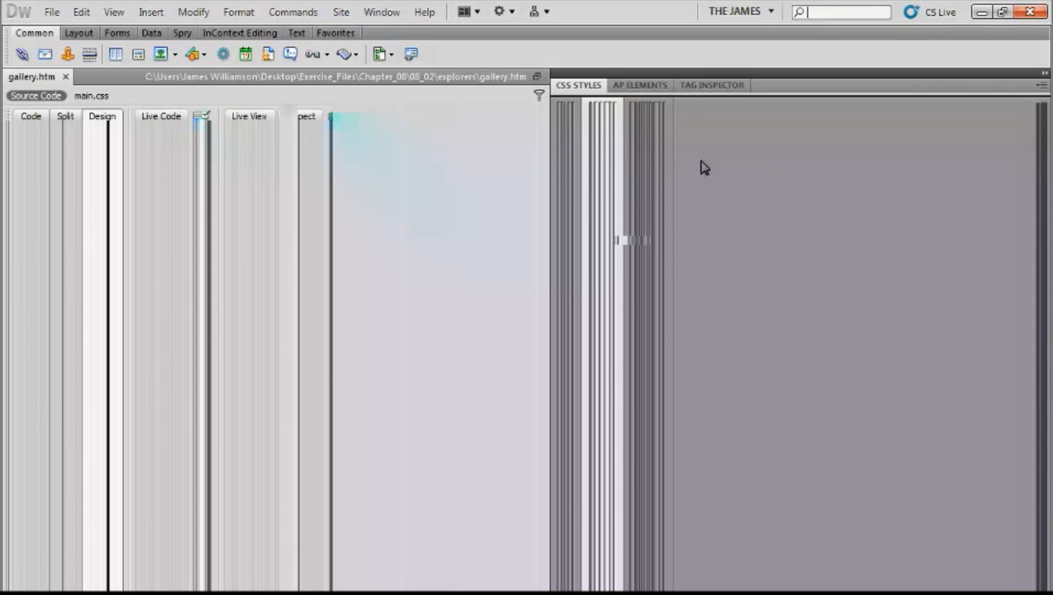
left_click(793, 123)
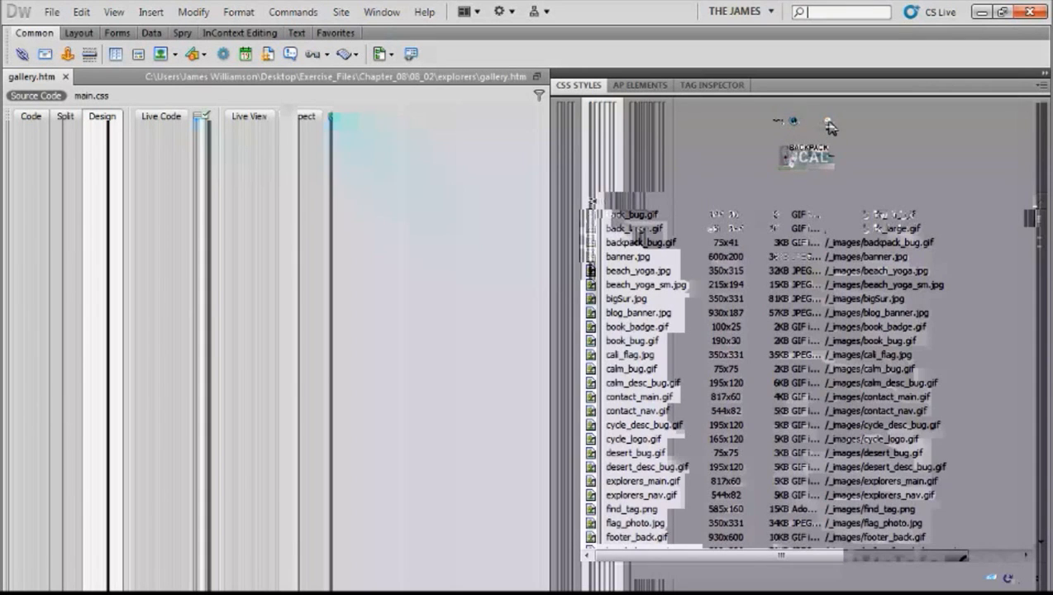
left_click(827, 123)
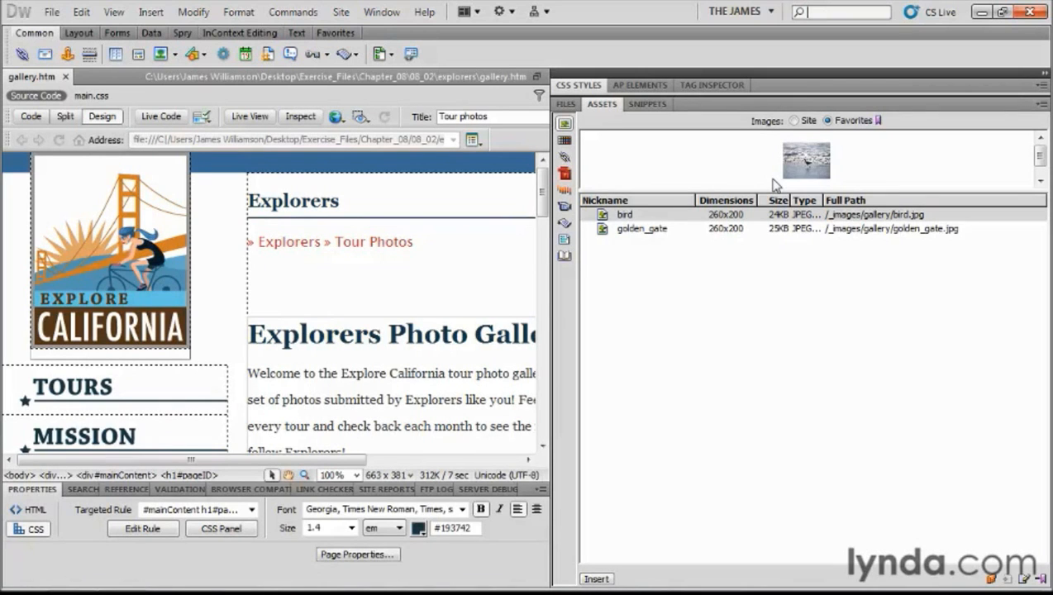
left_click(626, 215)
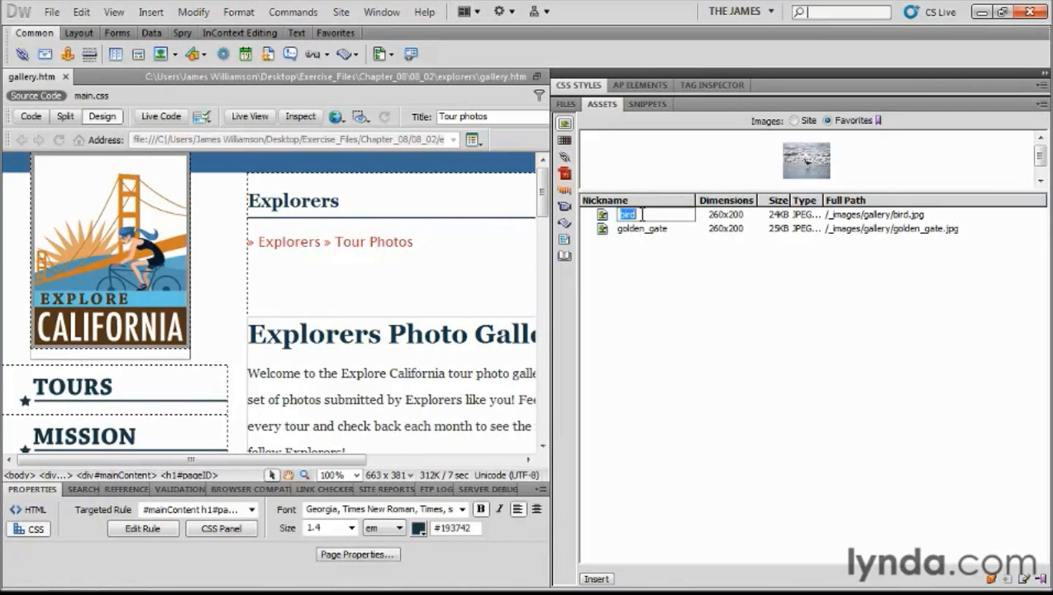
type("bird_large")
key("Return")
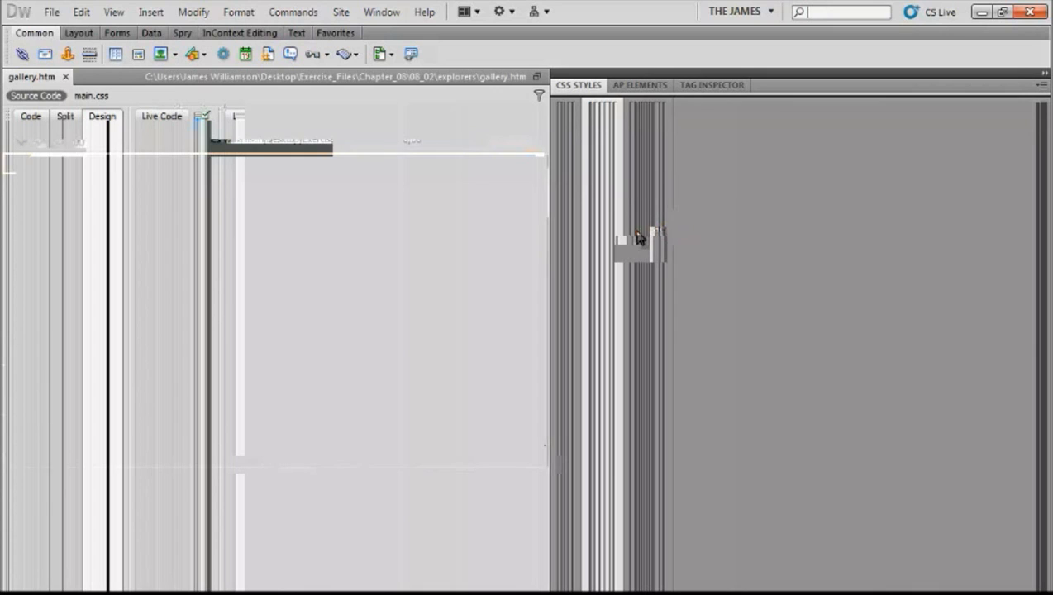
Set the golden_gate favorite's nickname to gate_large
left_click(638, 233)
double_click(675, 229)
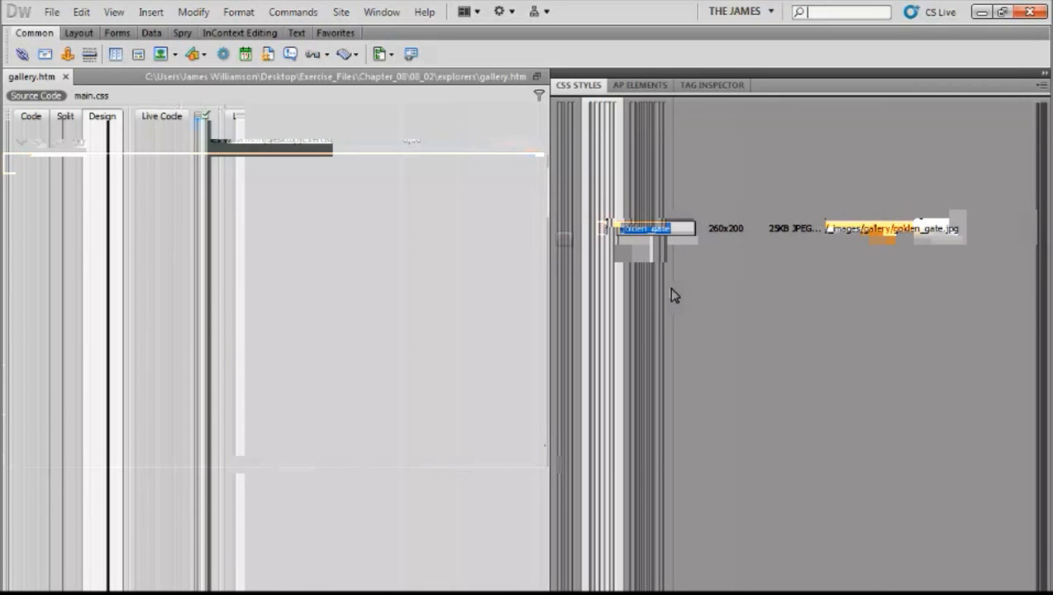
type("gate_large")
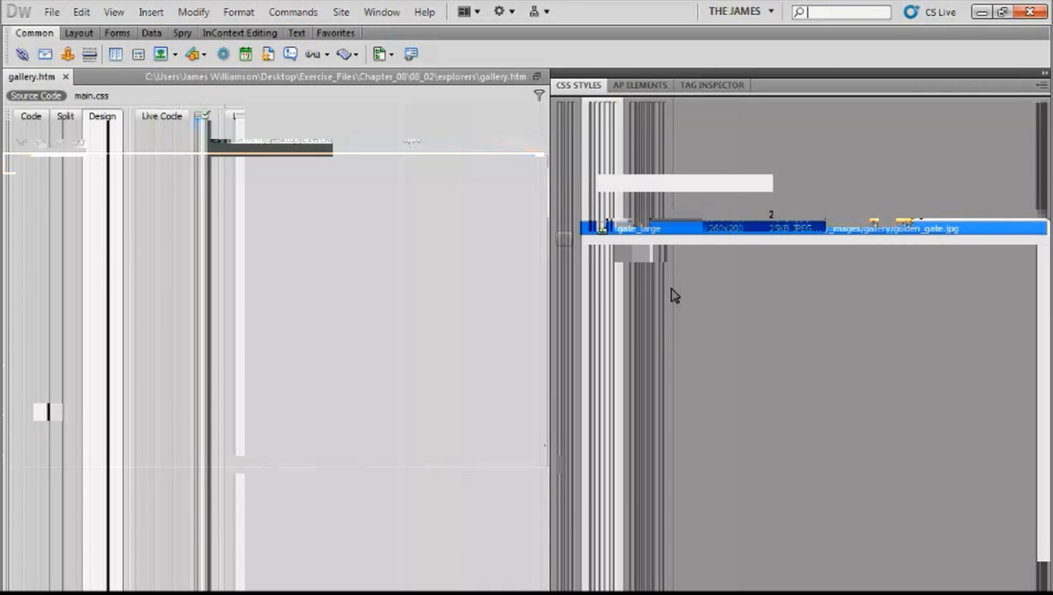
key("Return")
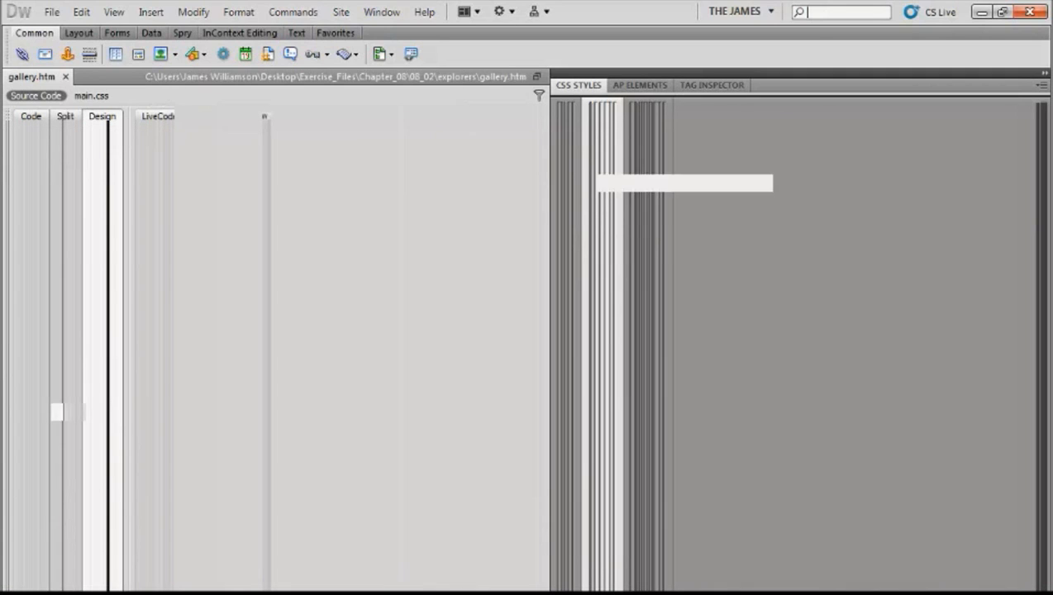
Remove both bird_large and gate_large from the favorite images
left_click(650, 228)
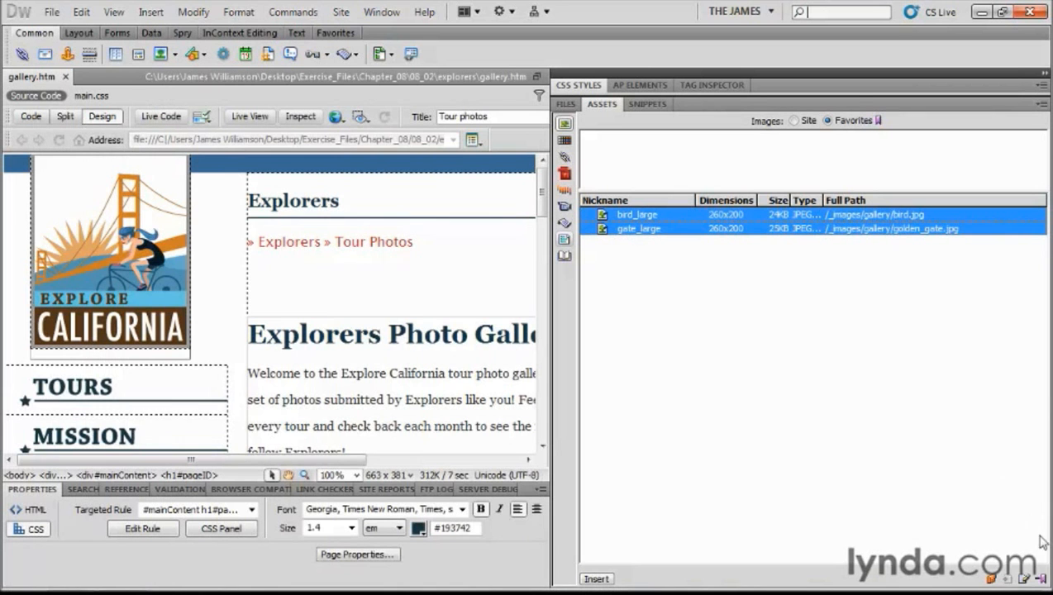
left_click(1041, 578)
left_click(1041, 579)
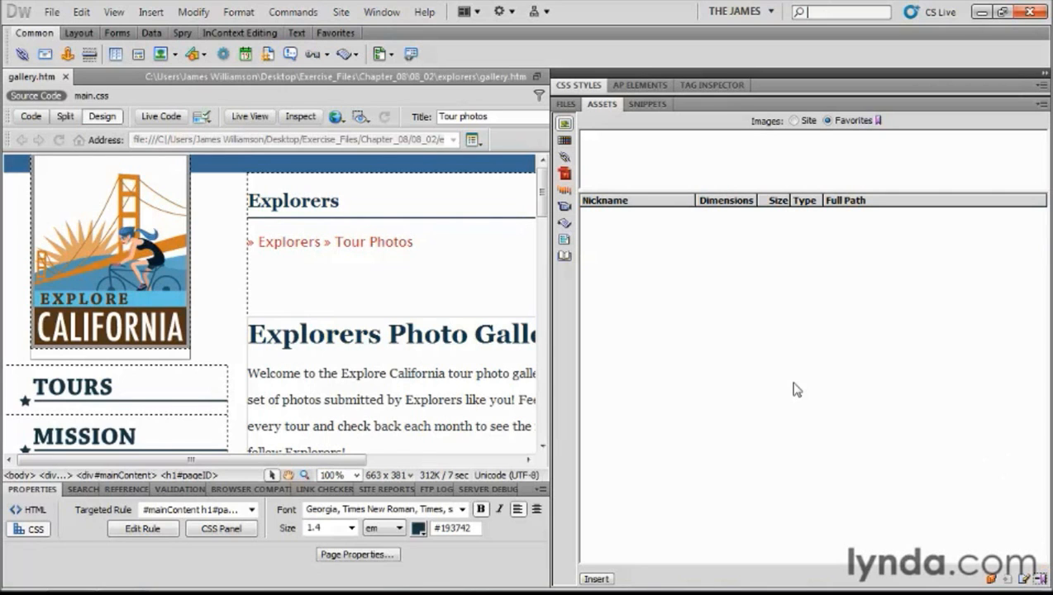
Add all the images in the _images/gallery folder, from beach_houses.jpg to winery_truck_thumb.jpg, to the image favorites
left_click(563, 104)
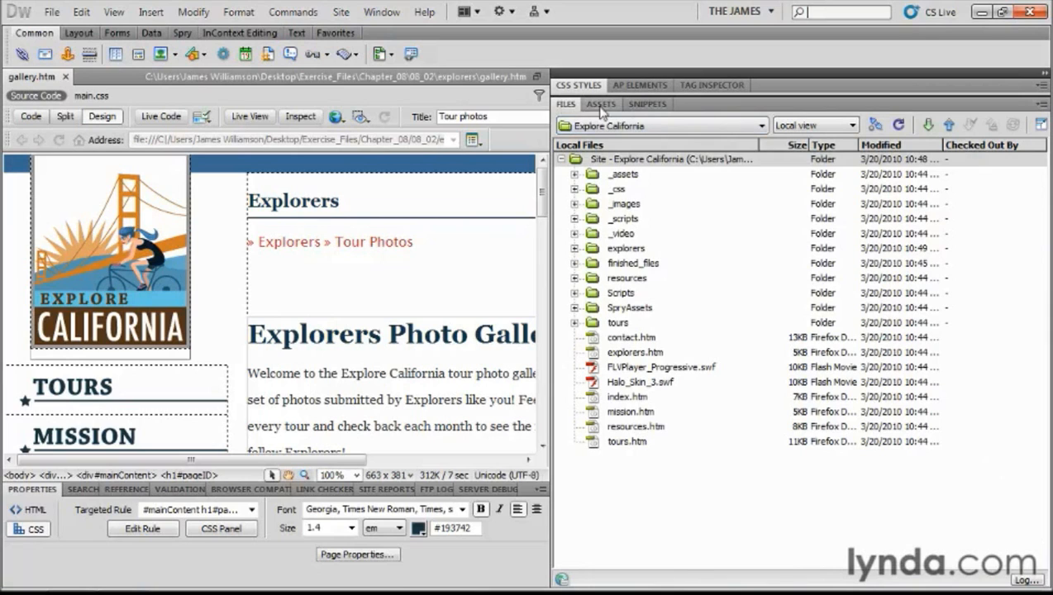
left_click(574, 204)
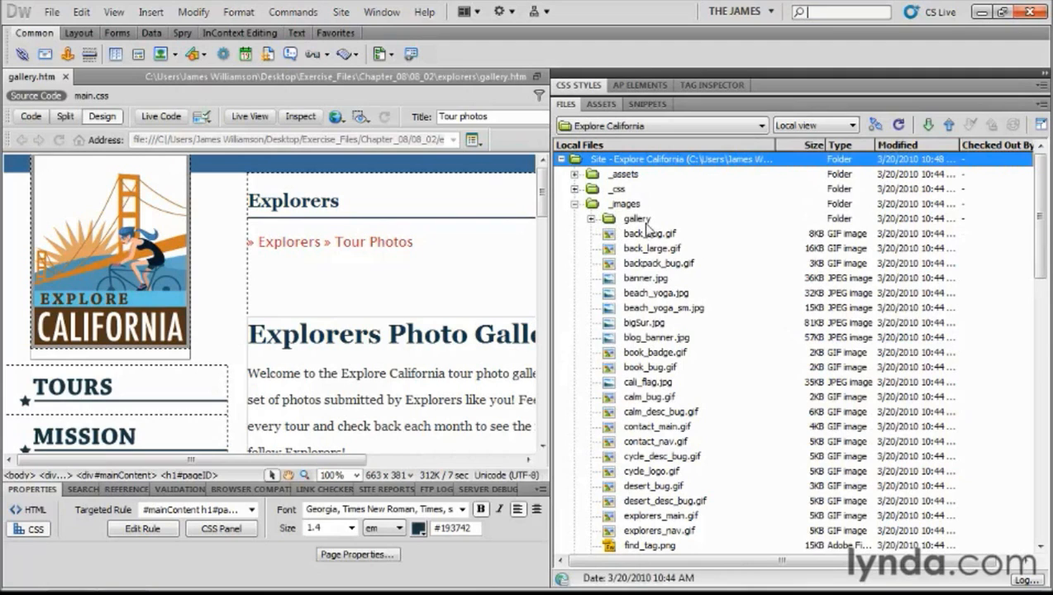
left_click(589, 219)
left_click(652, 235)
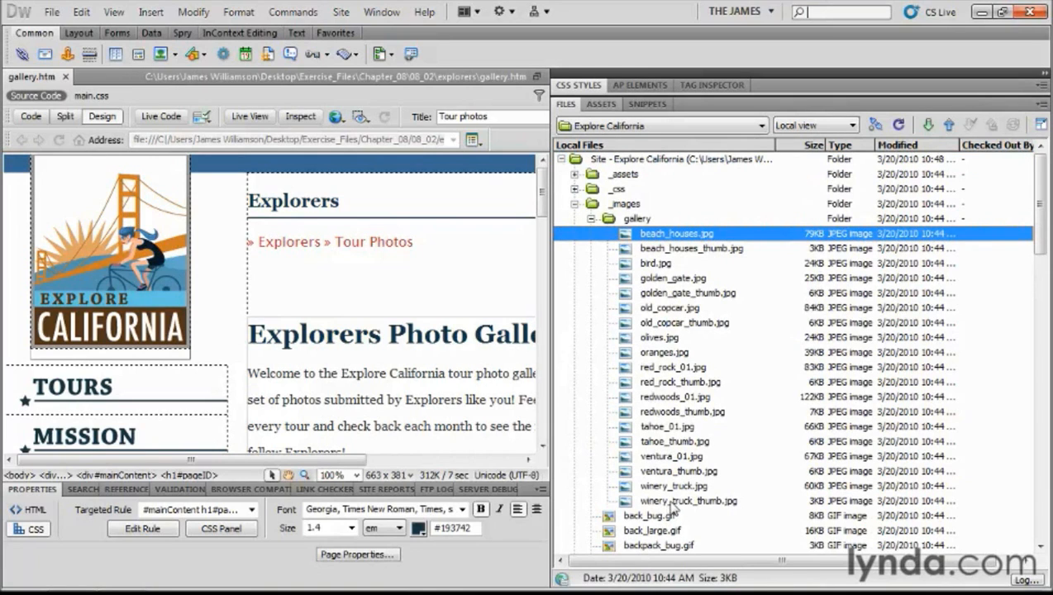
left_click(671, 504, "shift")
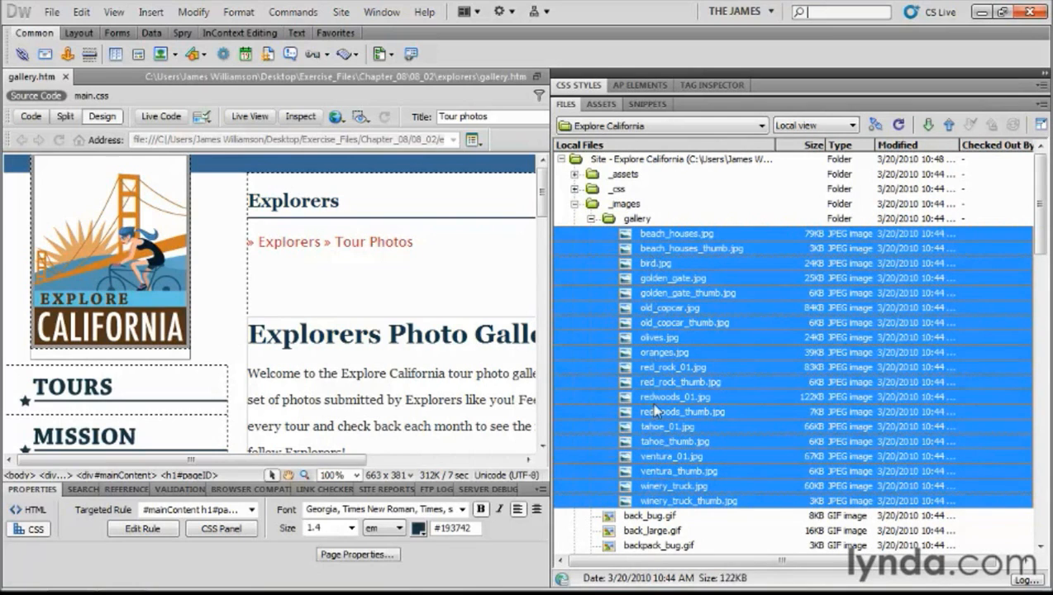
right_click(673, 239)
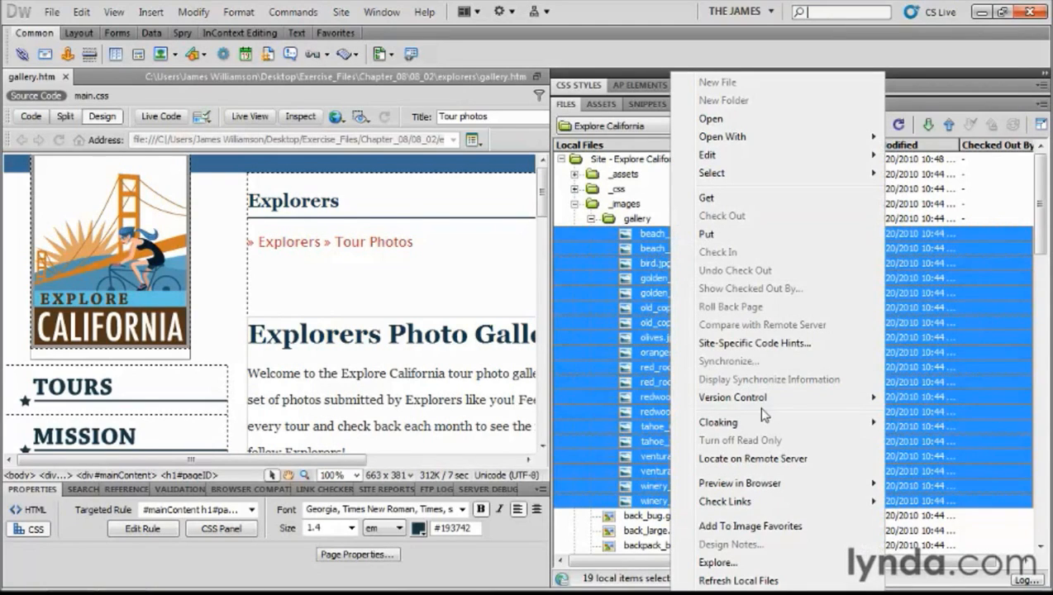
left_click(745, 527)
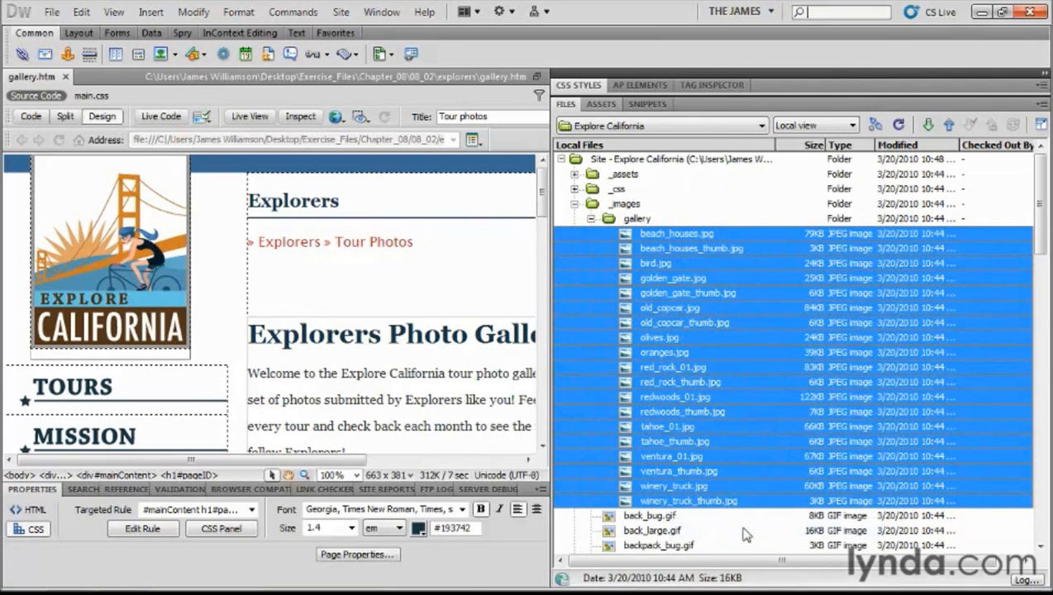
Compare the favorite images with the full site list and create a favorites folder named gallery
left_click(600, 105)
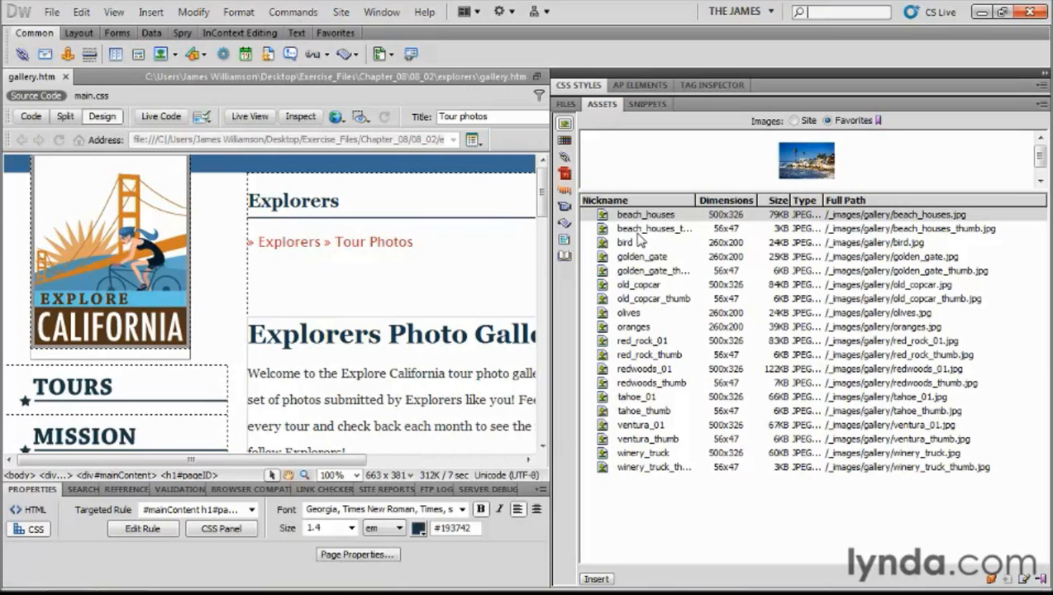
left_click(794, 120)
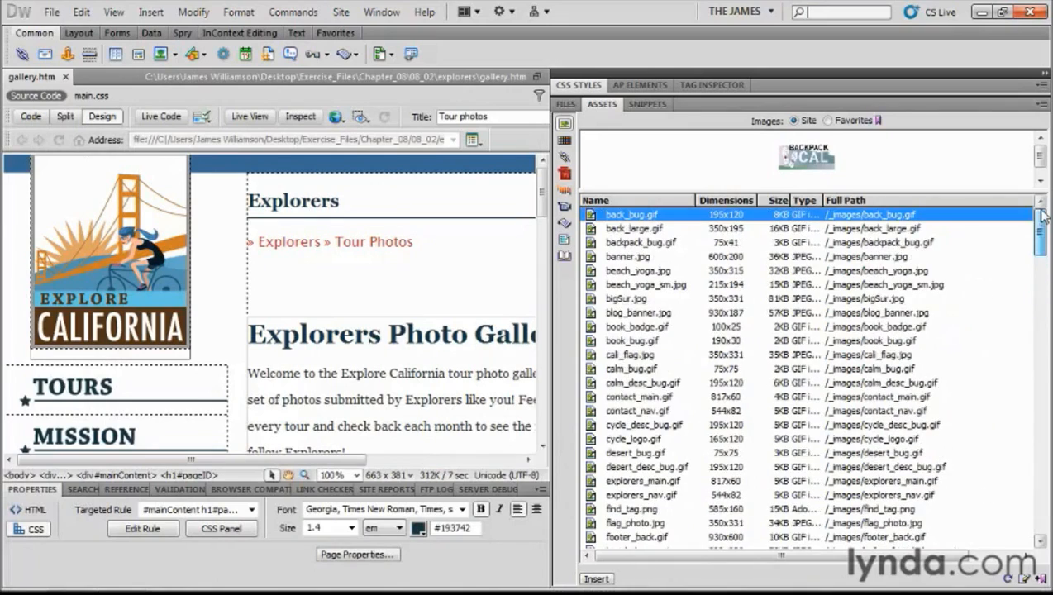
left_click(828, 121)
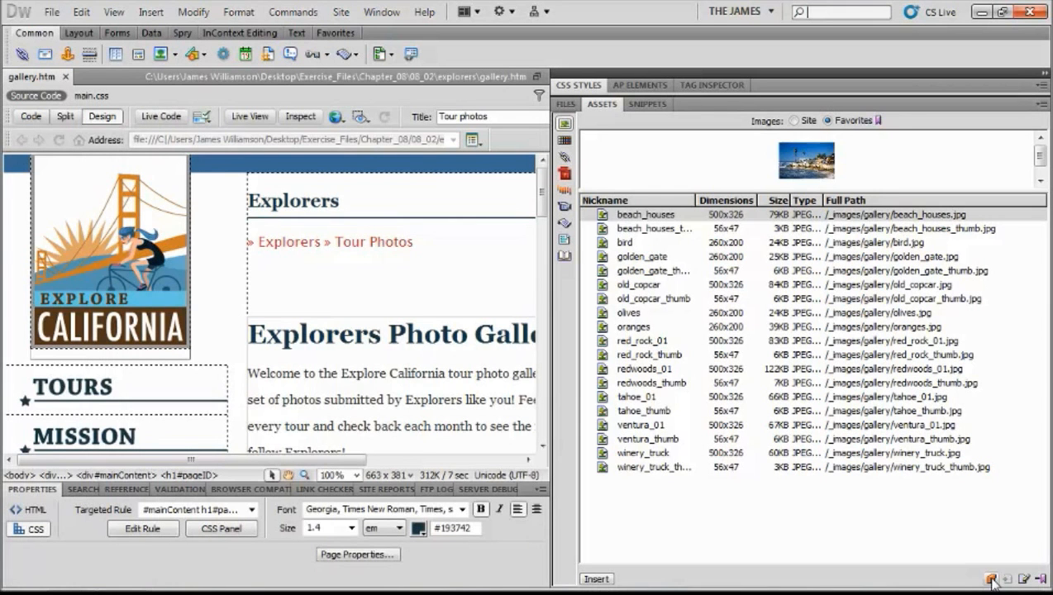
left_click(992, 580)
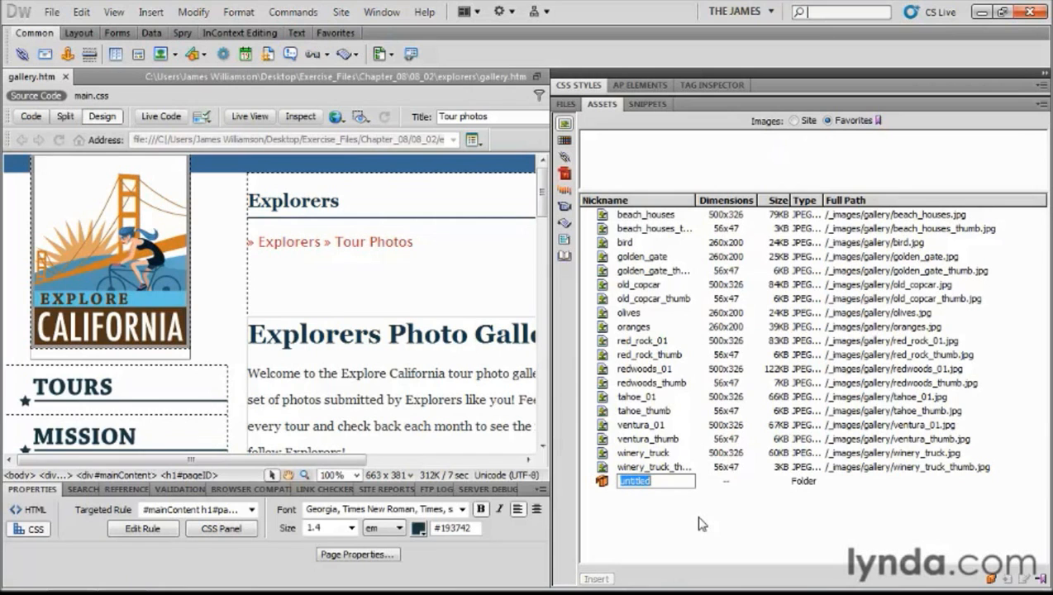
type("gallery")
key("Return")
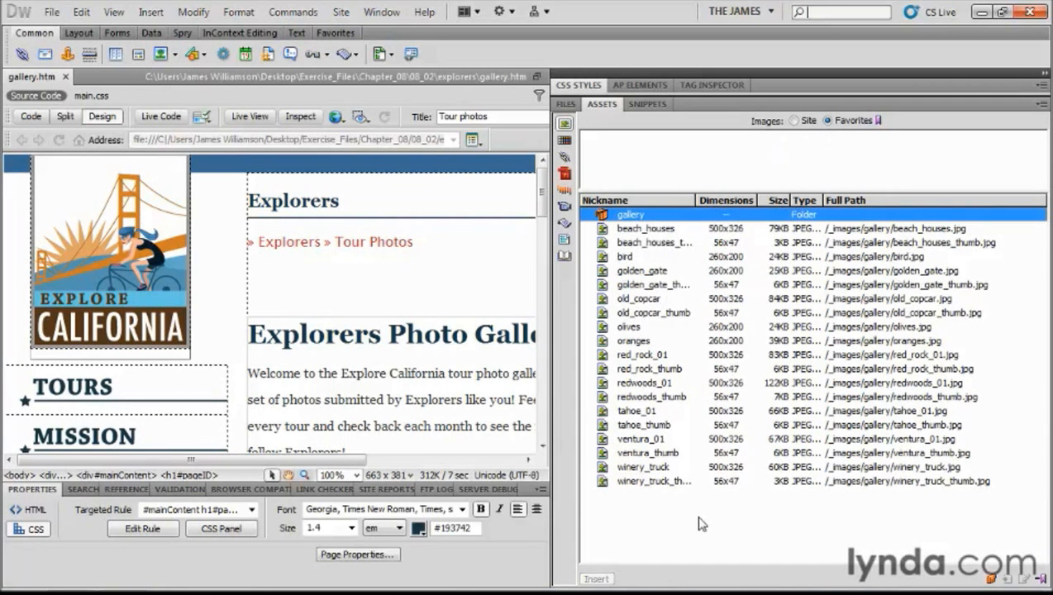
Move all the favorite images into the gallery favorites folder and expand it
left_click(641, 230)
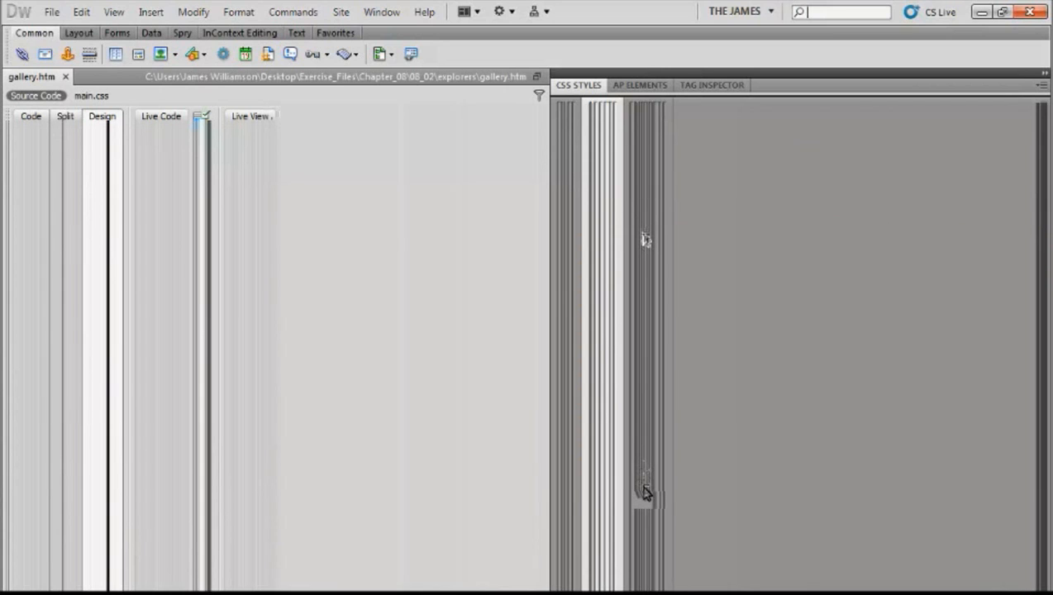
left_click(644, 484, "shift")
left_click_drag(626, 246, 603, 215)
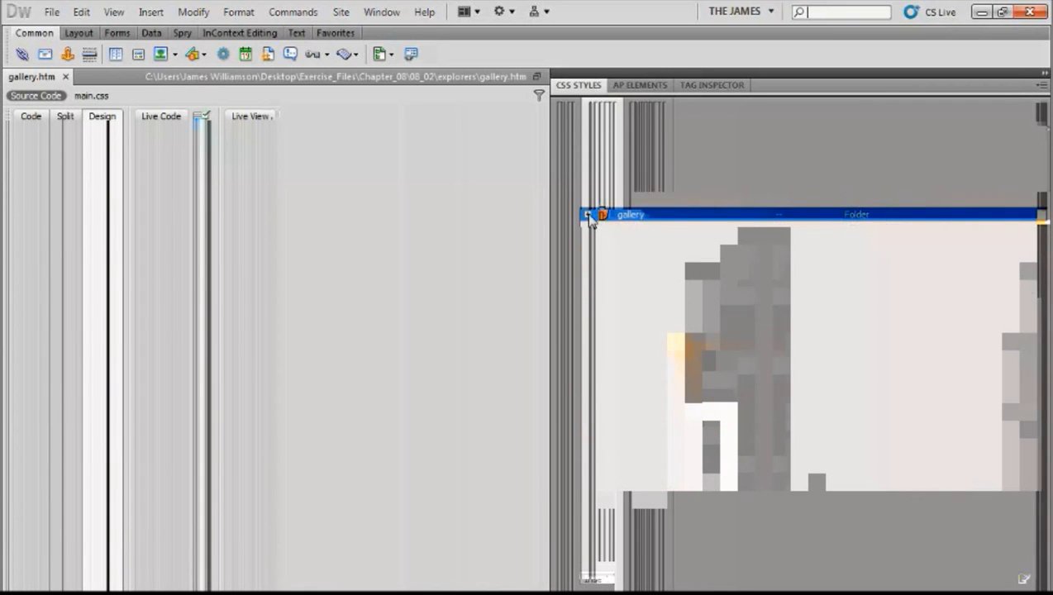
left_click(587, 215)
left_click(586, 215)
left_click(586, 214)
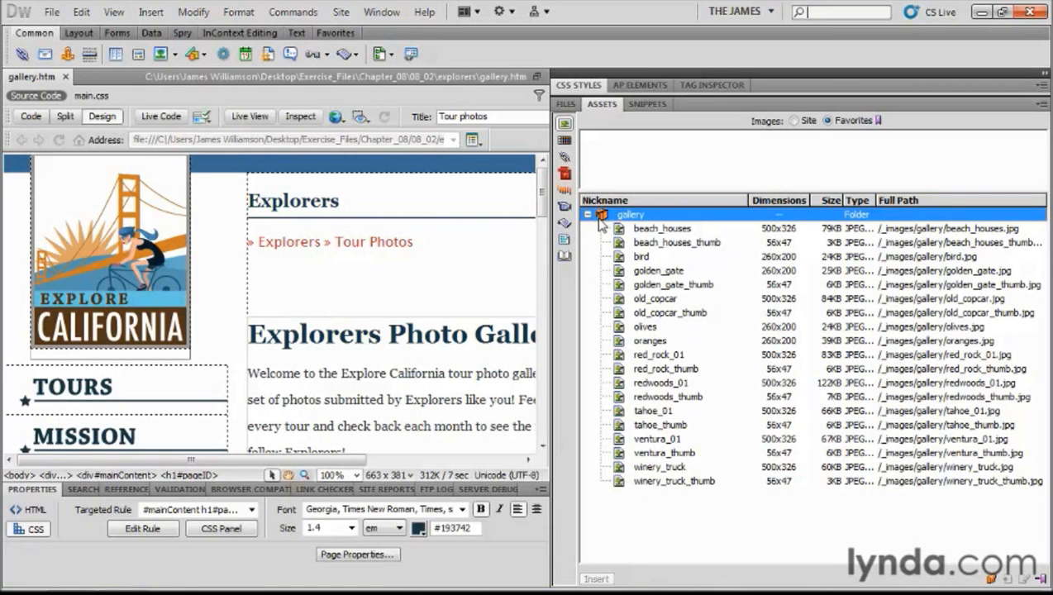
Insert the oranges favorite at the start of the Orange Grove paragraph on the gallery page, with alternate text "Orange groves"
left_click_drag(552, 276, 708, 276)
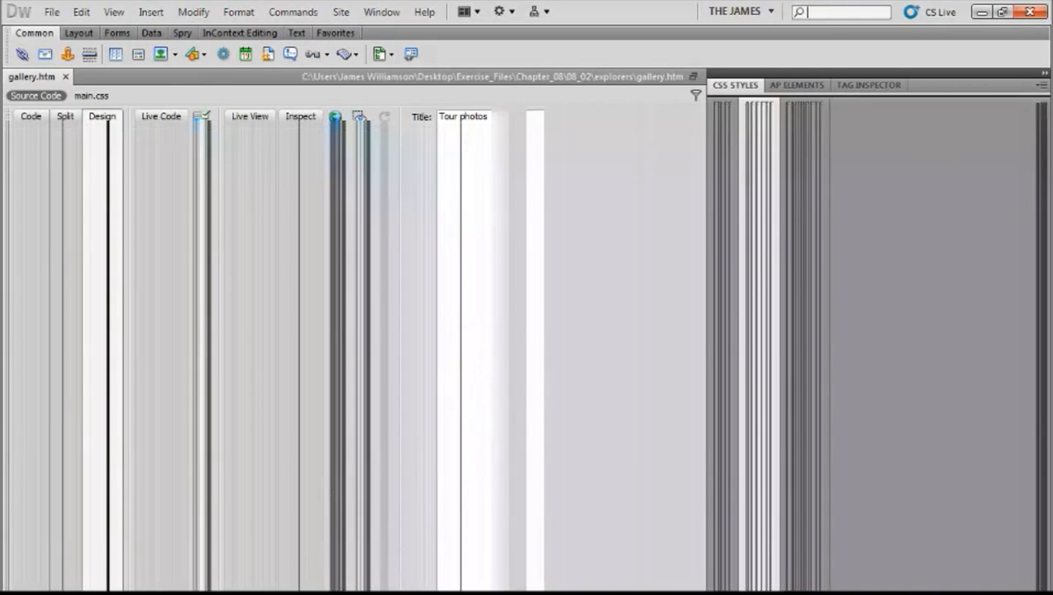
left_click(817, 285)
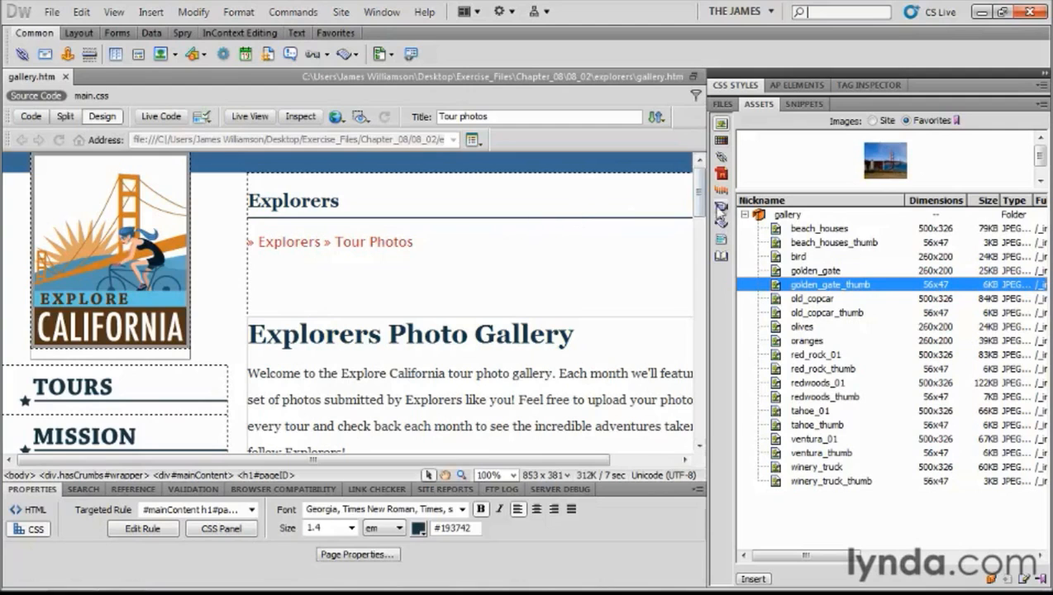
left_click_drag(704, 179, 703, 242)
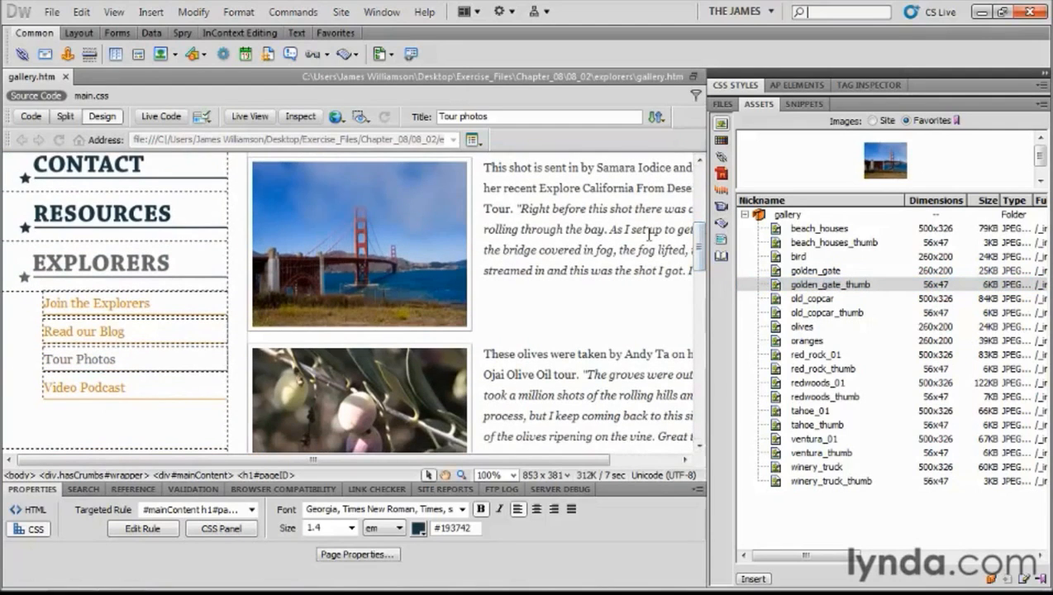
mouse_move(582, 459)
left_mouse_down()
mouse_move(630, 468)
mouse_move(594, 469)
left_mouse_up()
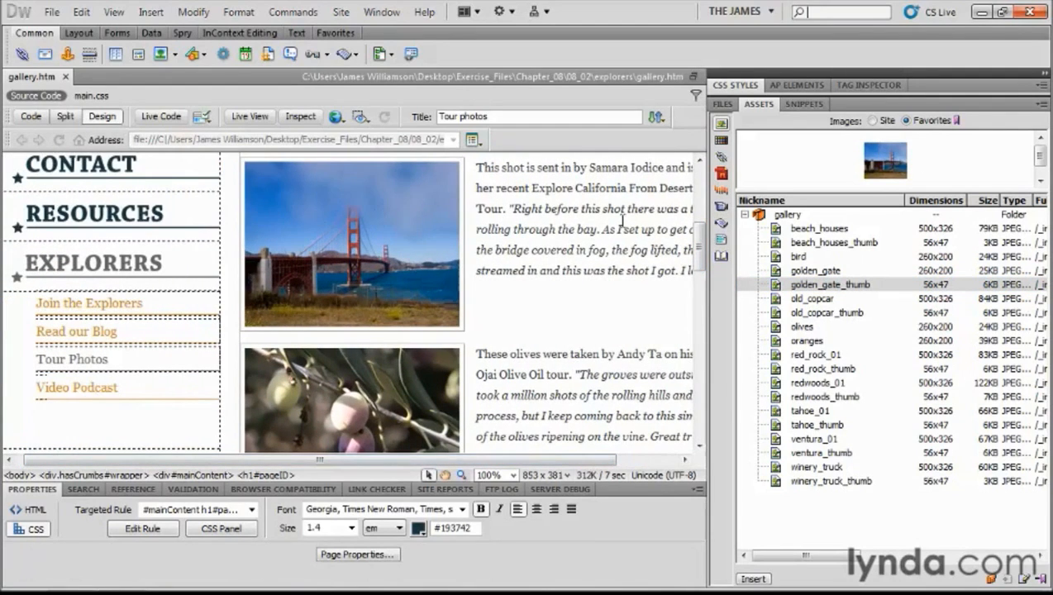
left_click_drag(701, 242, 701, 311)
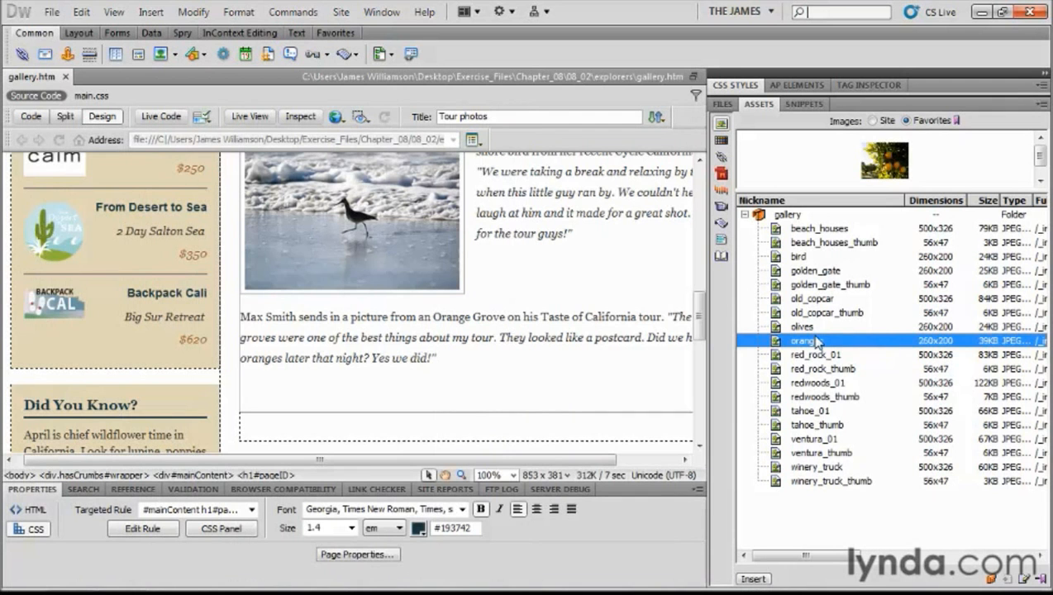
left_click_drag(814, 337, 241, 316)
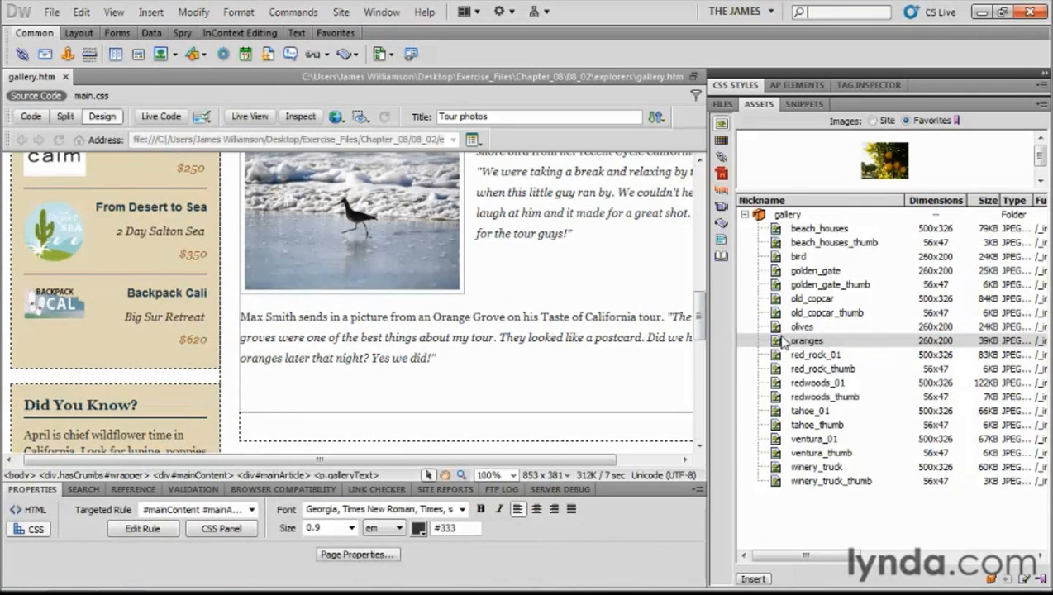
left_click(777, 344)
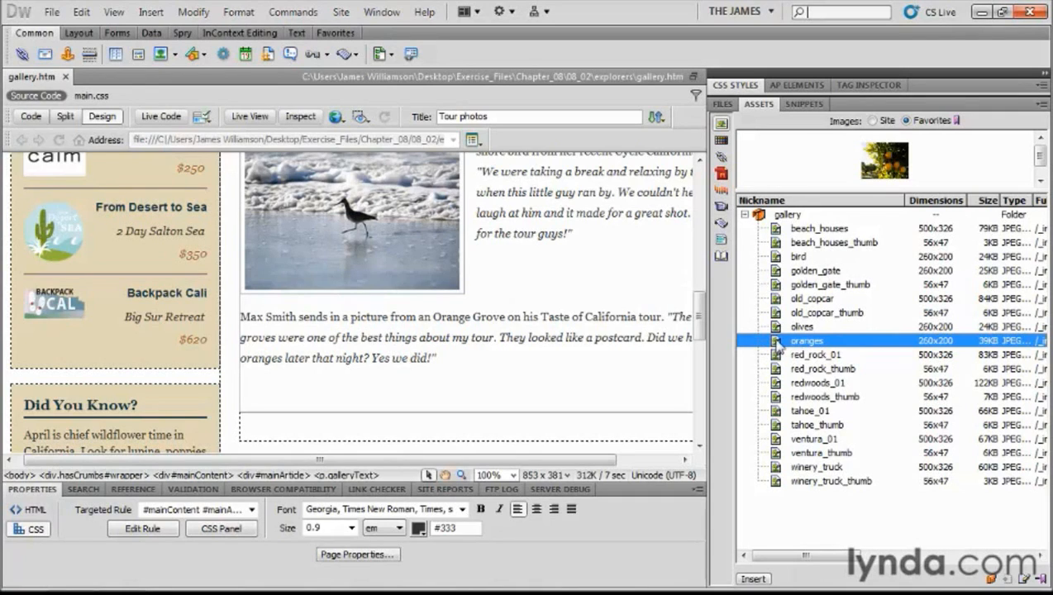
left_click_drag(777, 345, 241, 318)
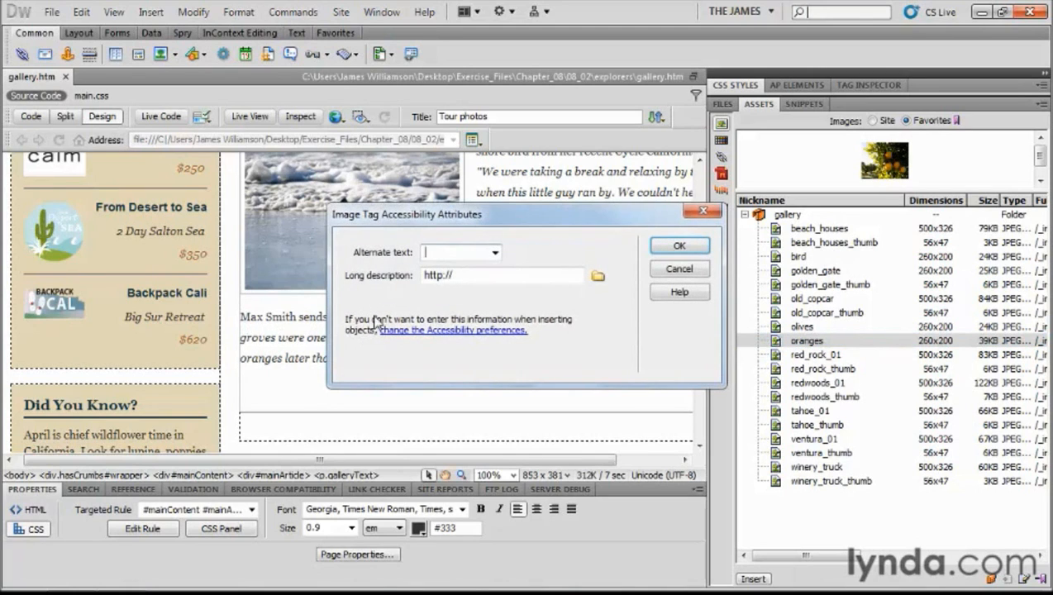
type("Orange groves")
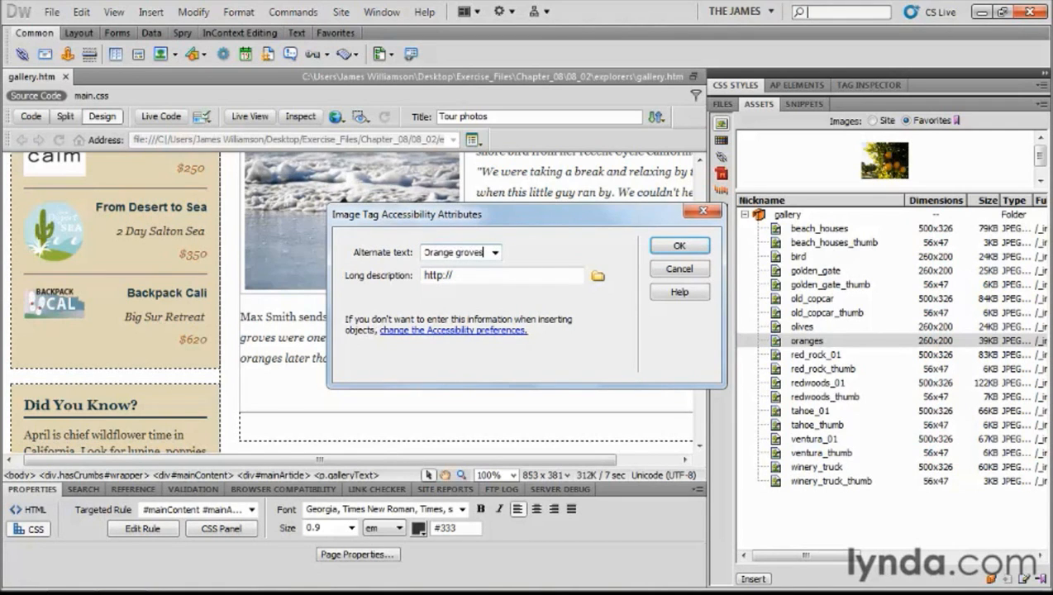
left_click(662, 253)
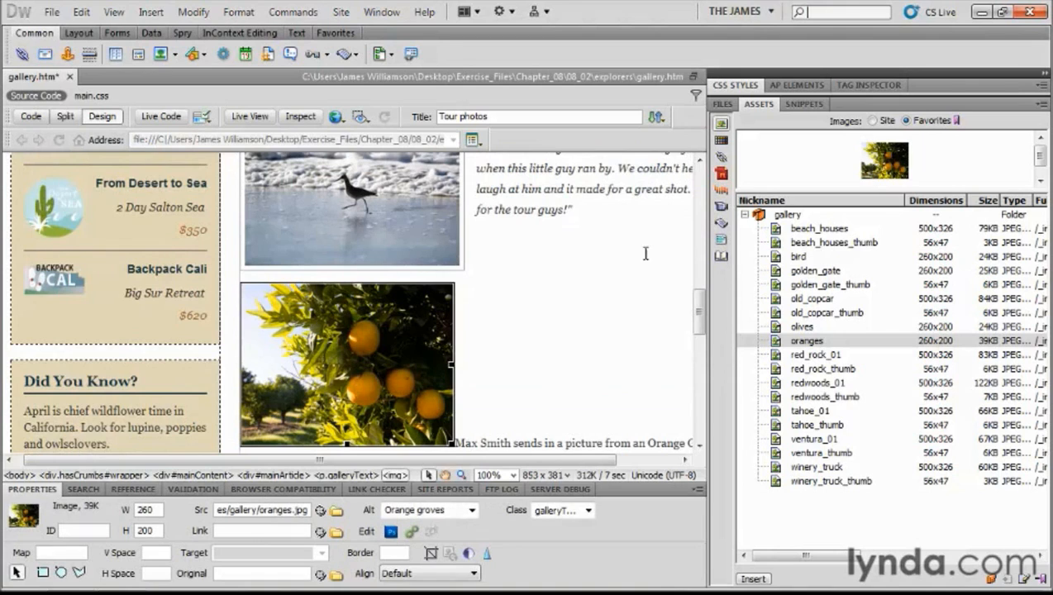
Apply the galleryImage class to the inserted oranges image and deselect it
scroll(683, 268, "down", 2)
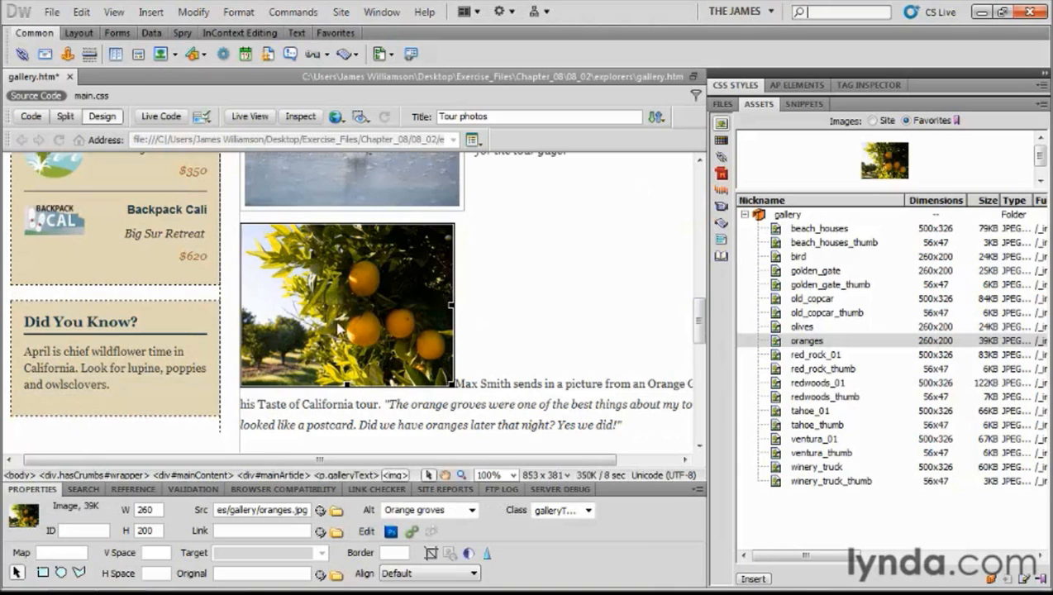
left_click(589, 511)
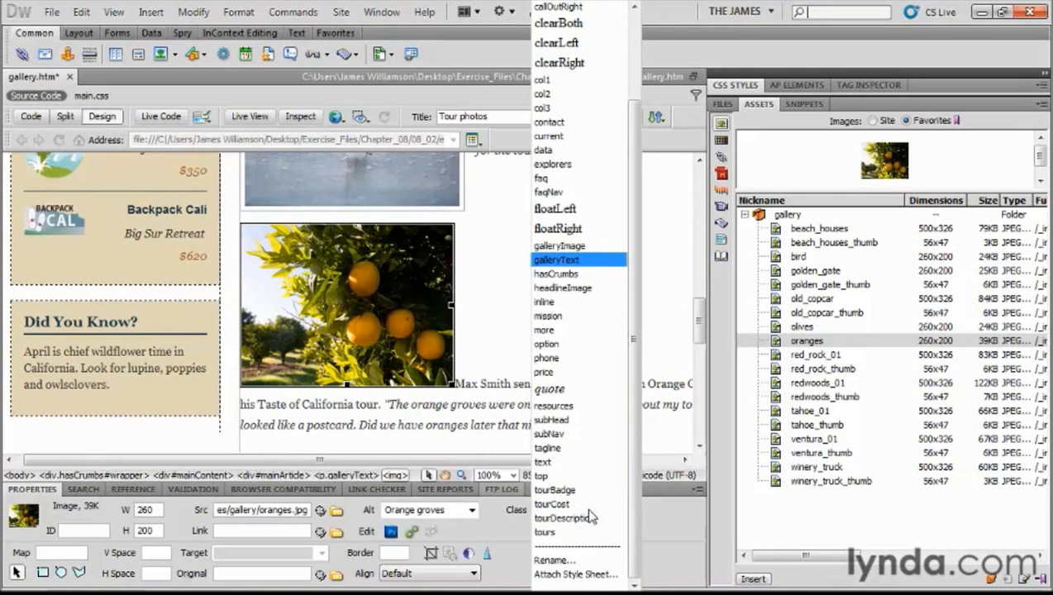
left_click(573, 245)
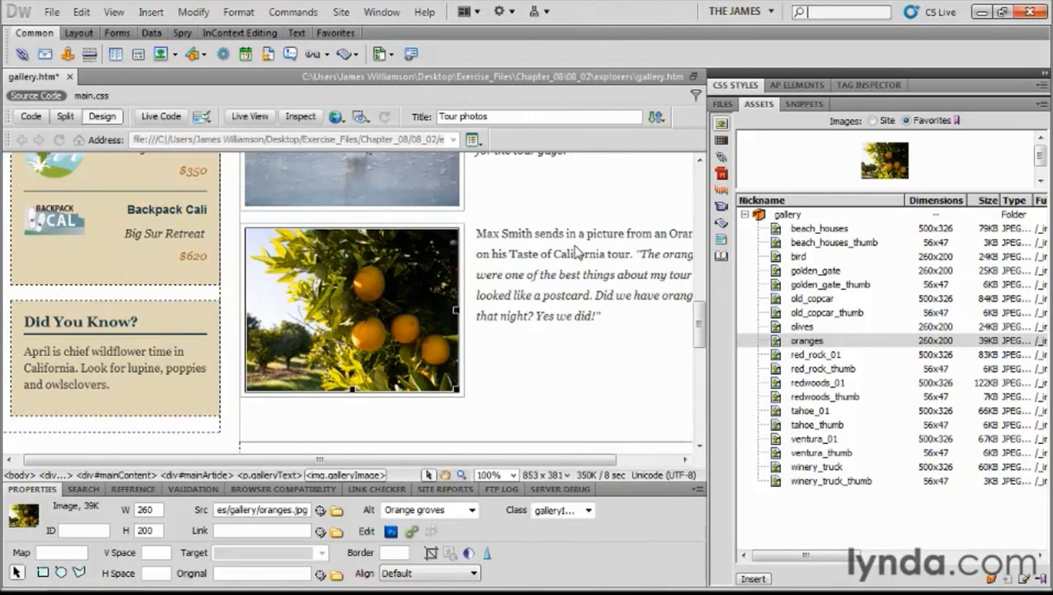
left_click(500, 299)
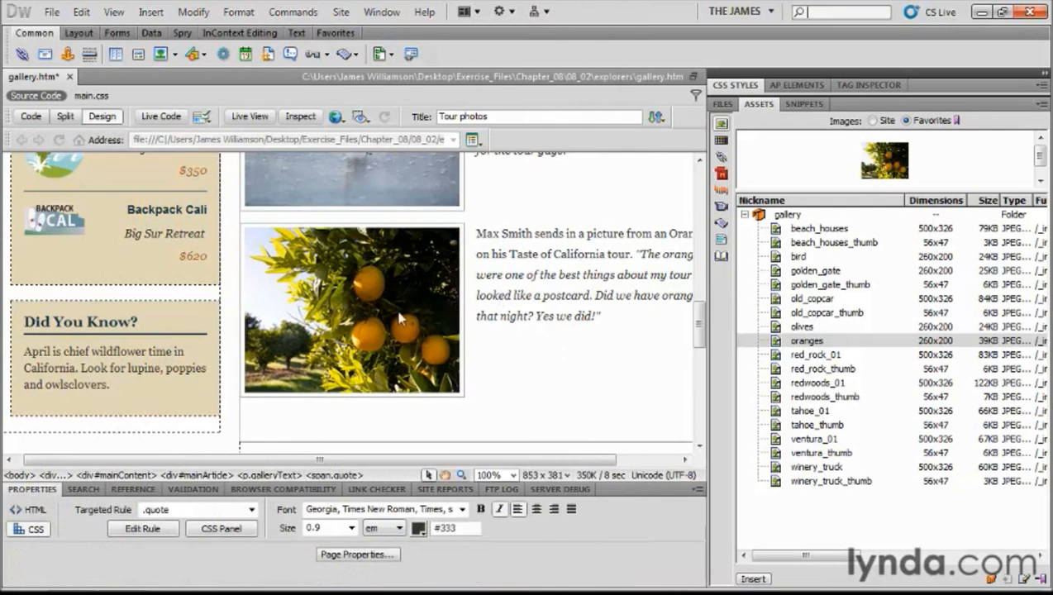
left_click(468, 343)
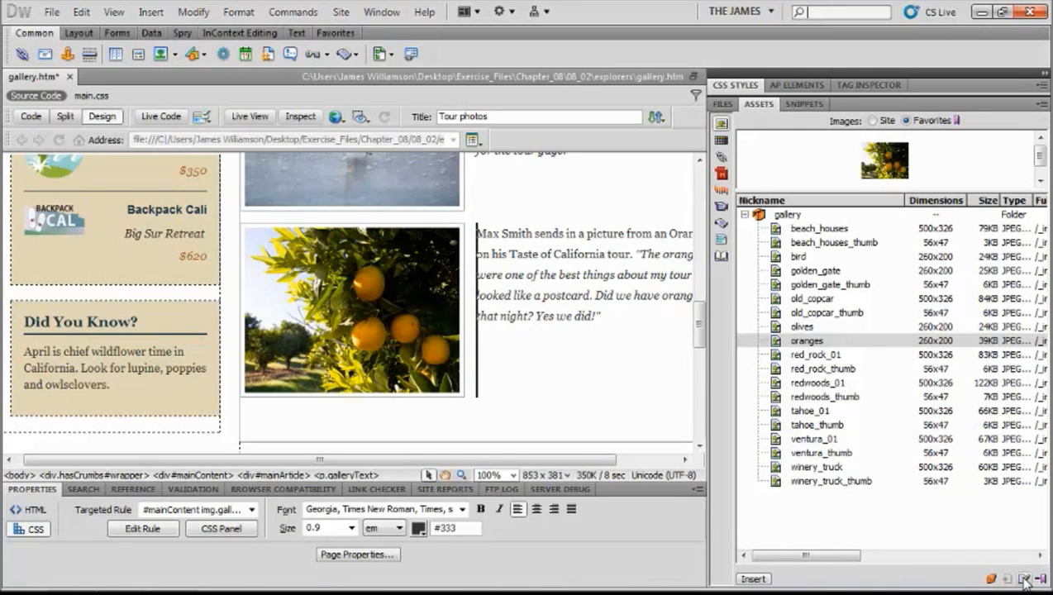
Open the oranges image from the gallery favorites for editing
left_click(774, 346)
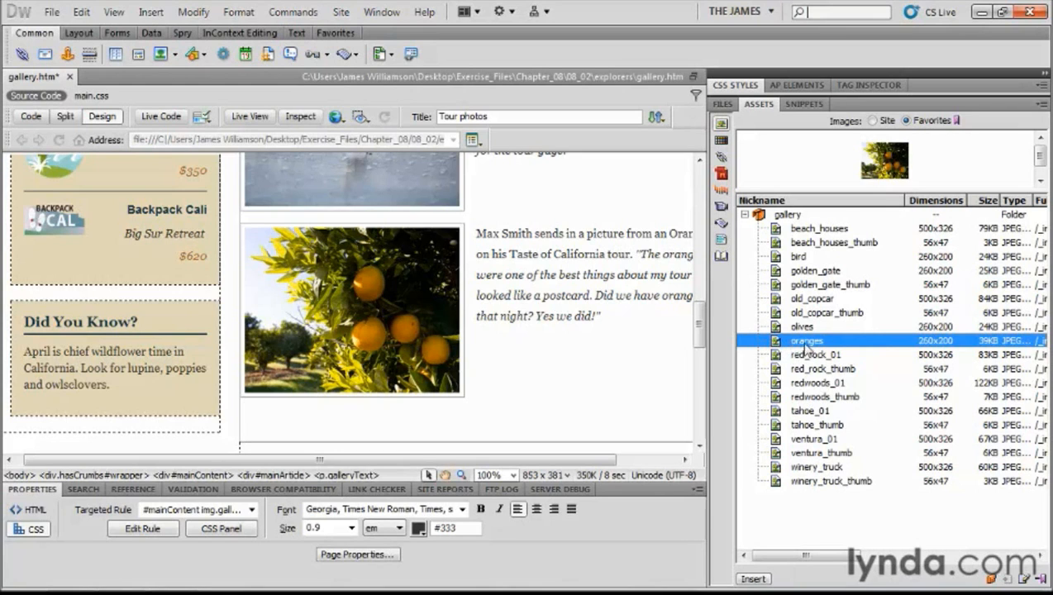
double_click(778, 344)
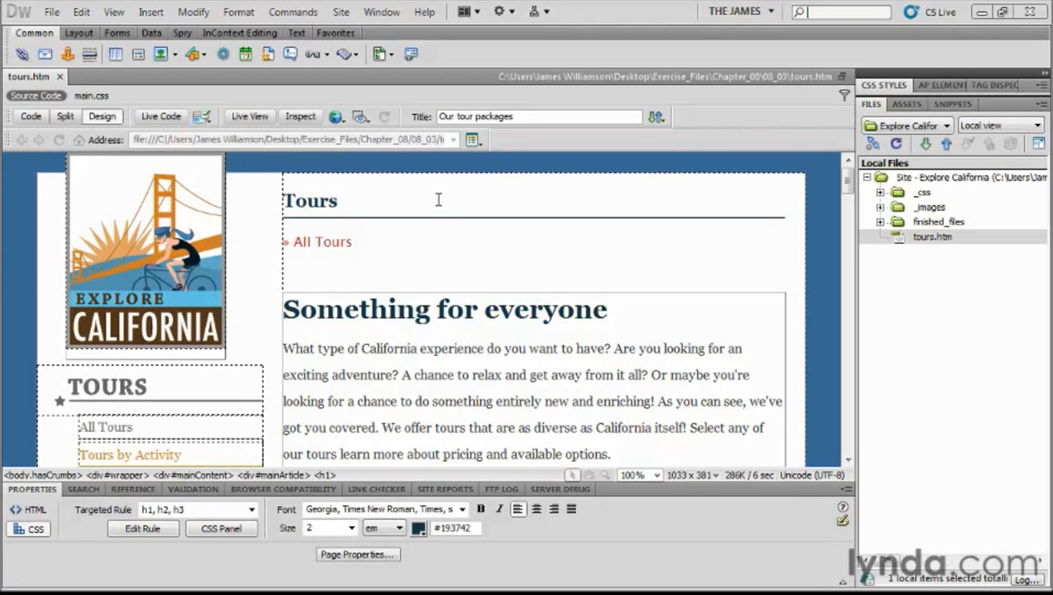
Check in the Accessibility preferences that attributes are shown when inserting images, and accept the settings
left_click(81, 12)
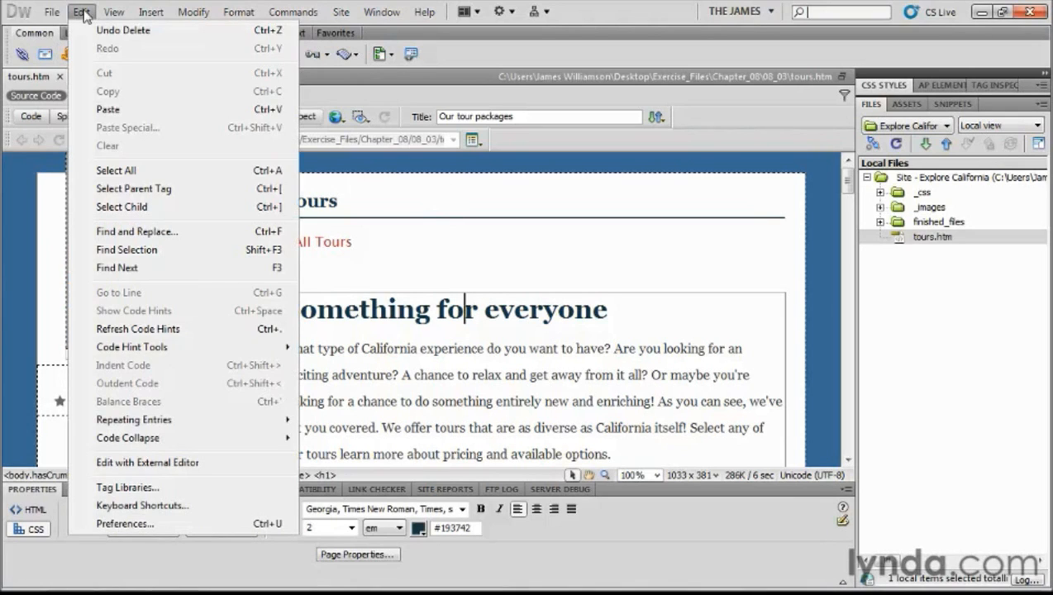
left_click(160, 520)
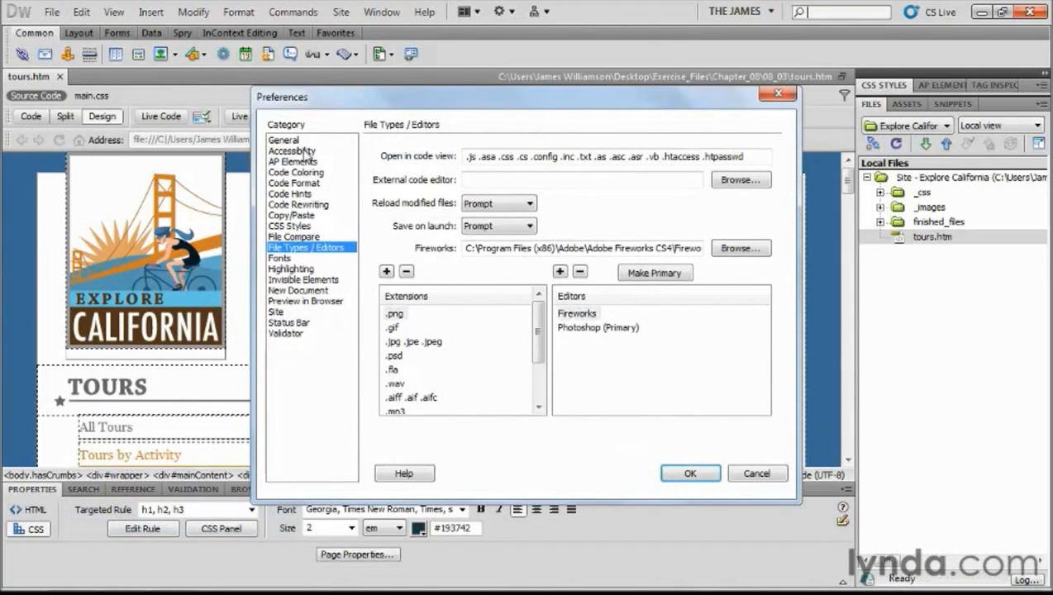
left_click(305, 152)
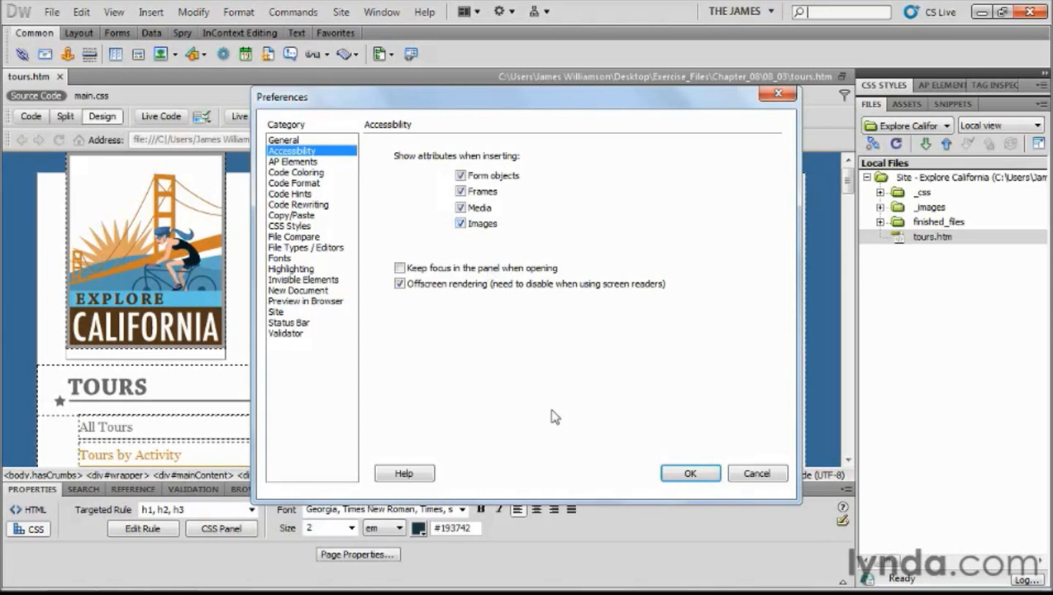
left_click(687, 474)
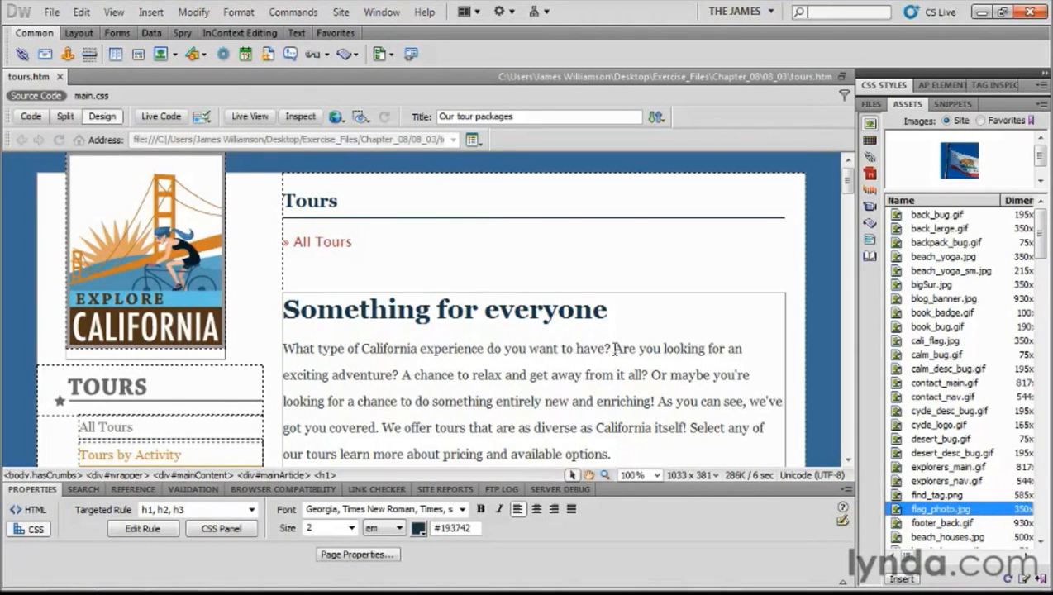
Insert flag_photo.jpg after the paragraph's first question on the tours page, with alternate text "The Great State of California!"
left_click_drag(894, 510, 614, 347)
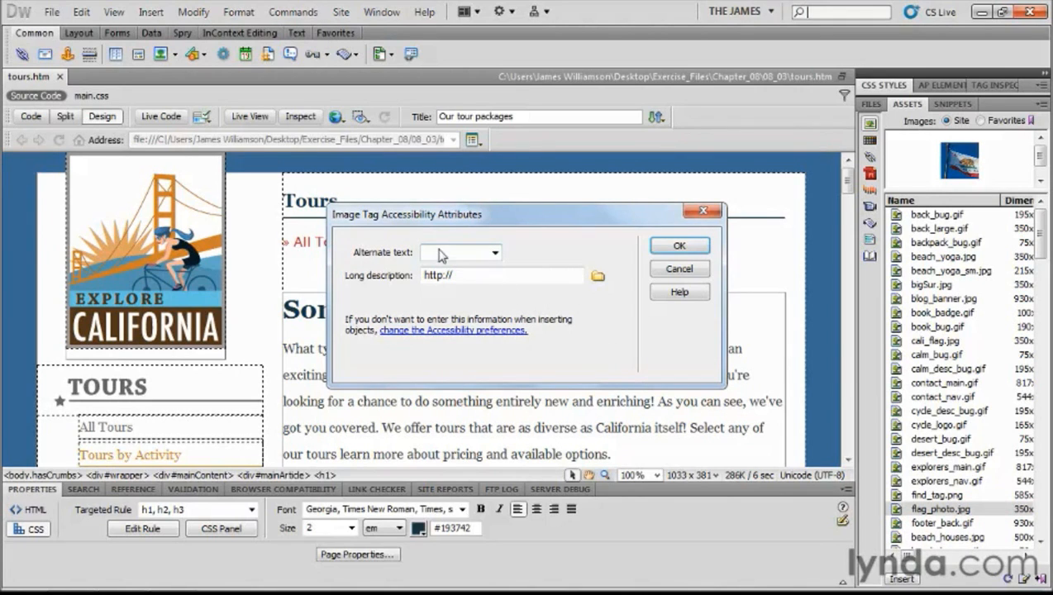
type("The Great State")
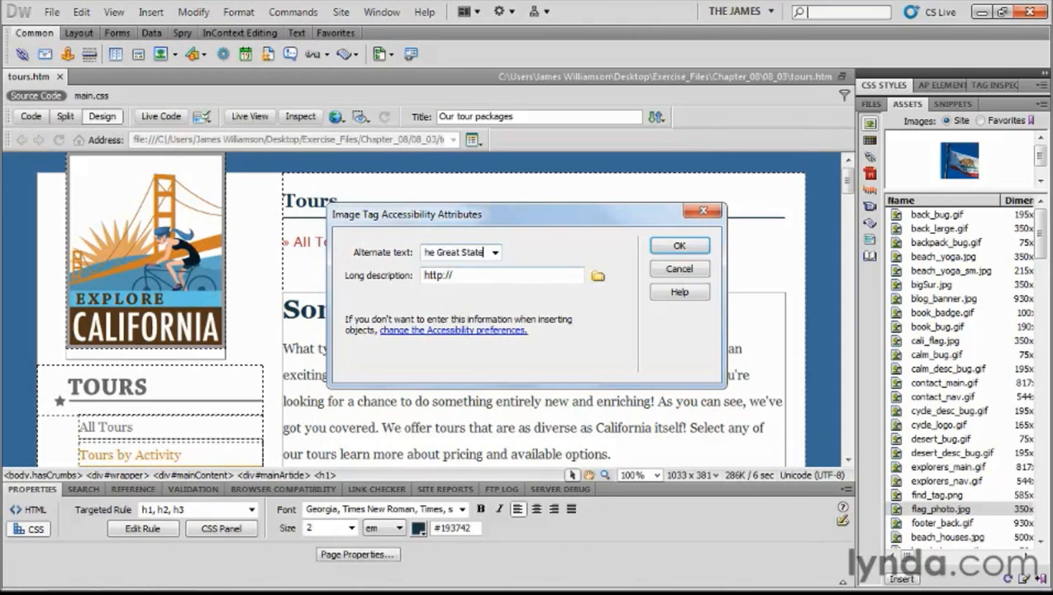
type(" of California!")
left_click(679, 248)
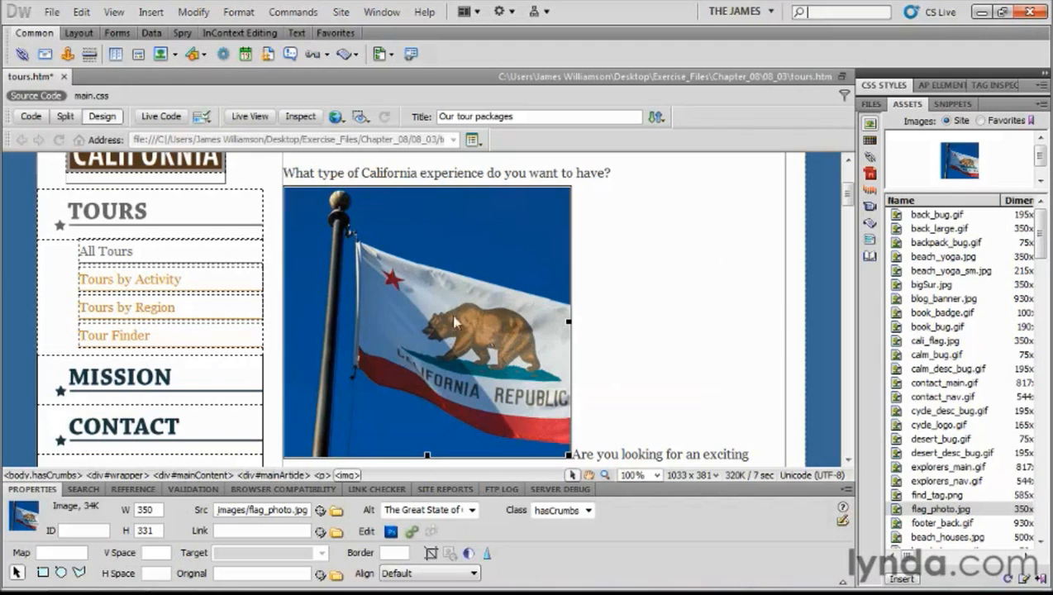
Apply the articleImage class to the inserted flag image and check its alternate text
left_click(588, 511)
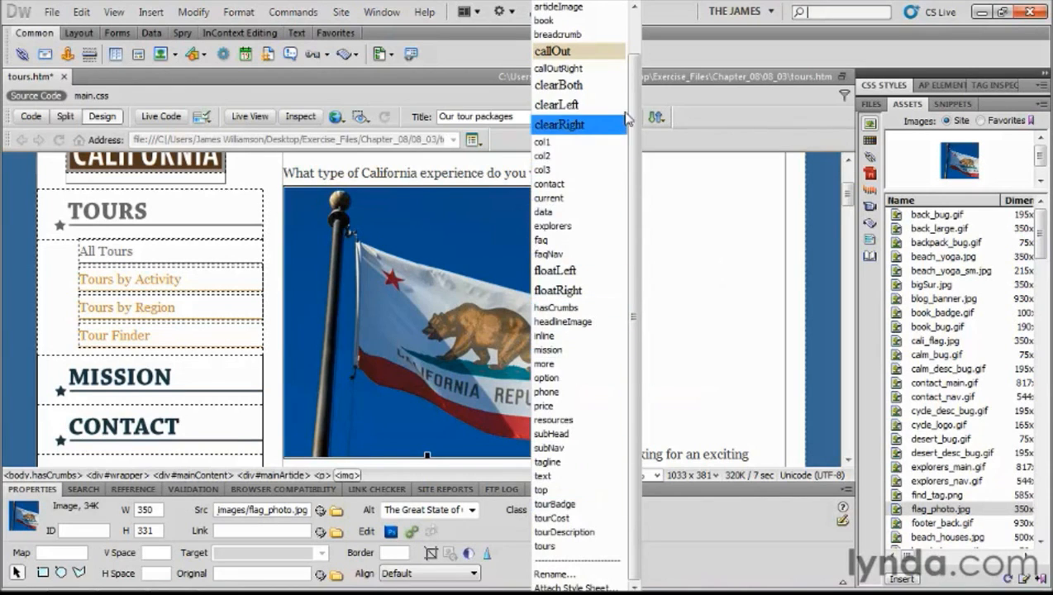
scroll(634, 56, "up", 1)
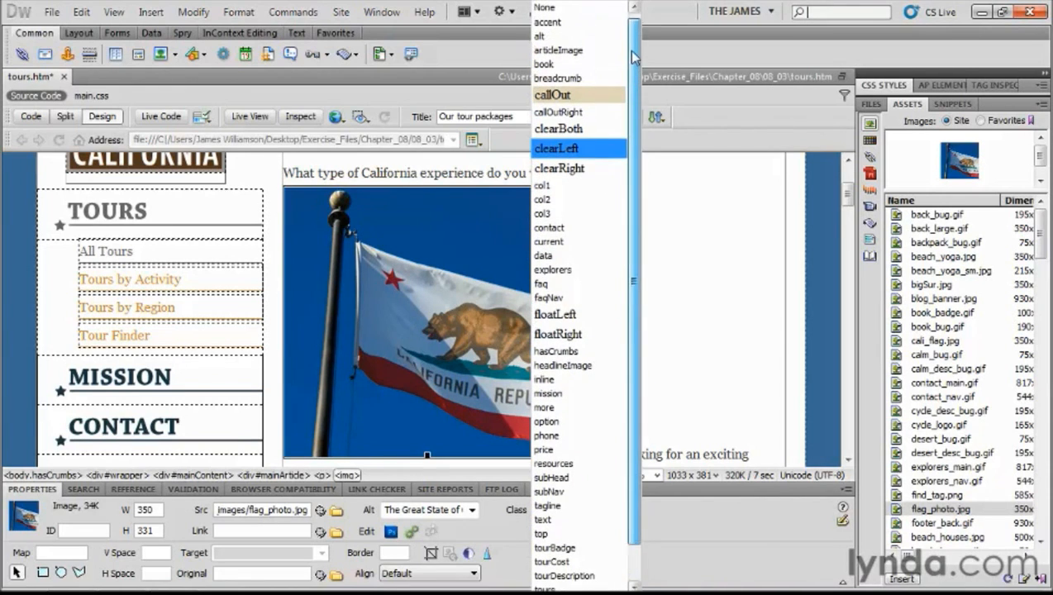
left_click(557, 50)
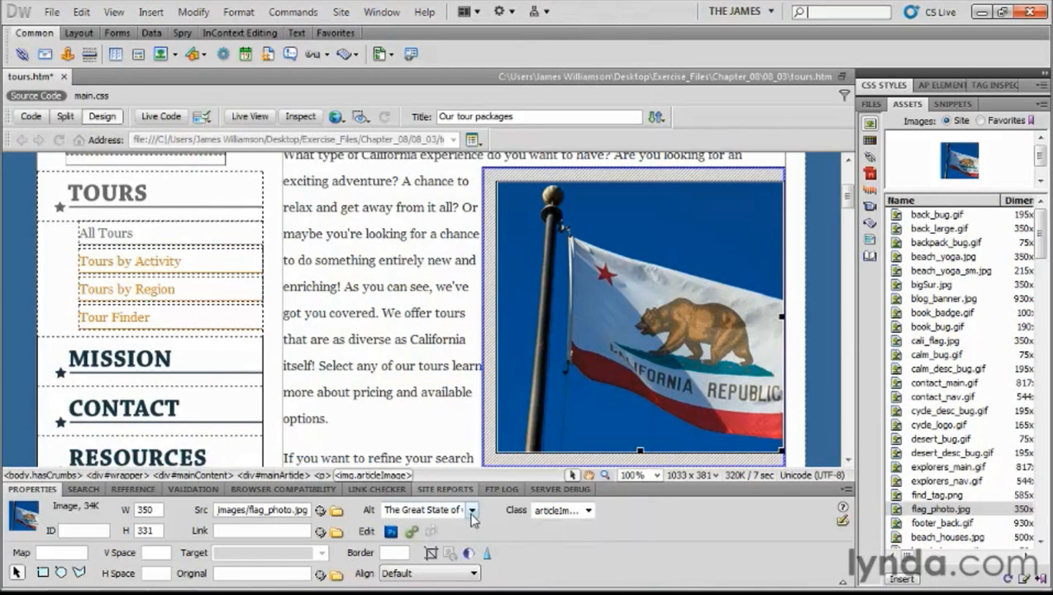
left_click(411, 514)
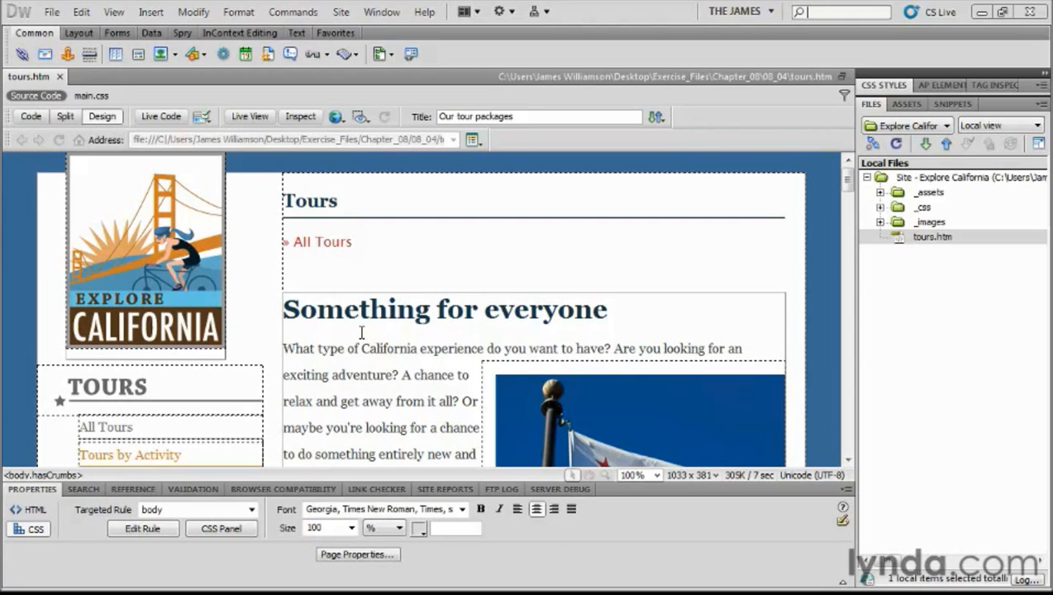
Open the File Types / Editors preferences and look through the listed file extensions
left_click(81, 12)
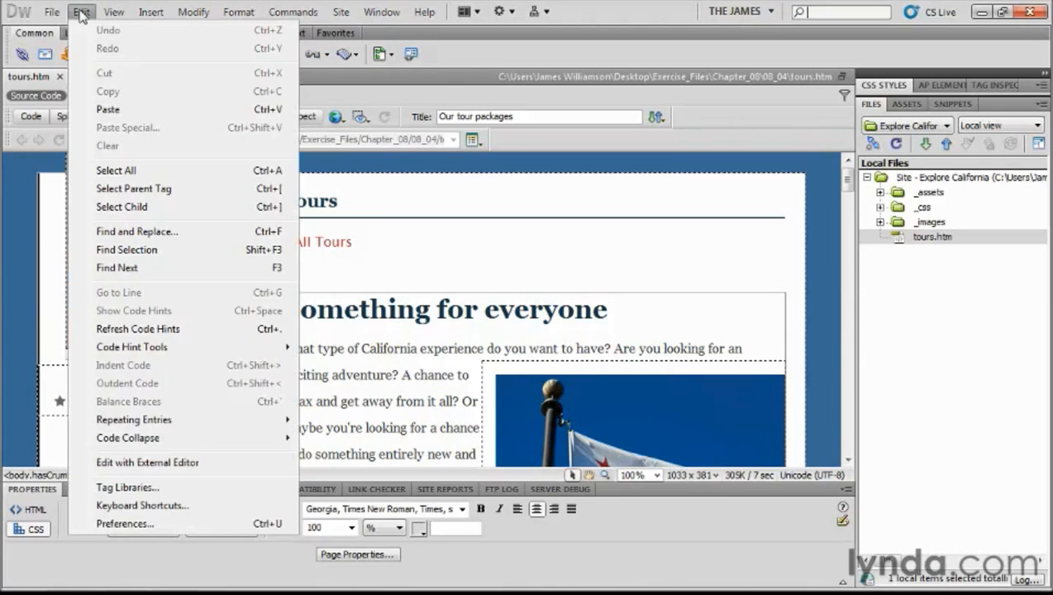
left_click(124, 524)
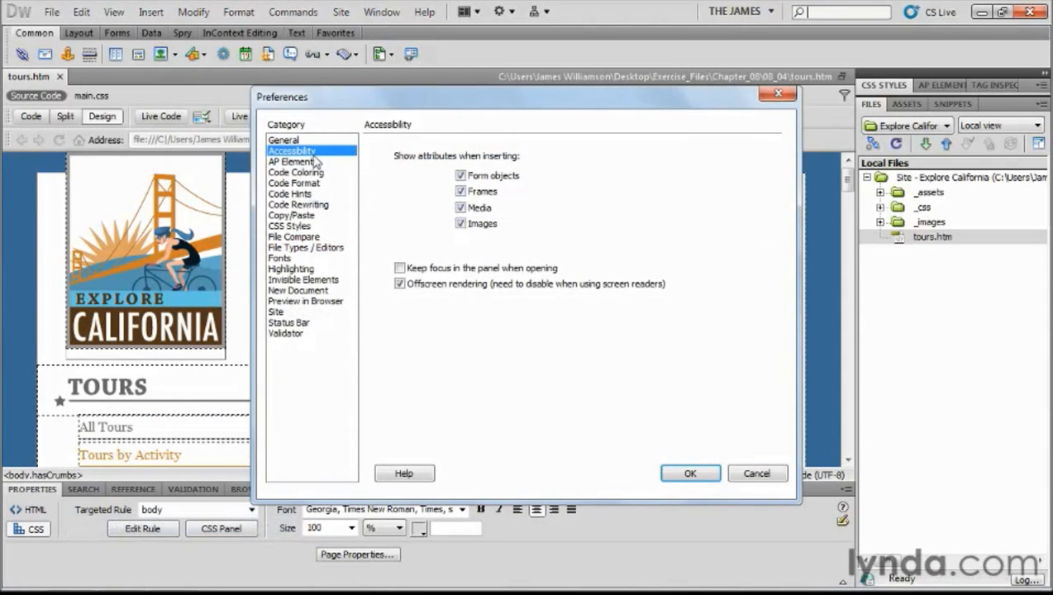
left_click(301, 248)
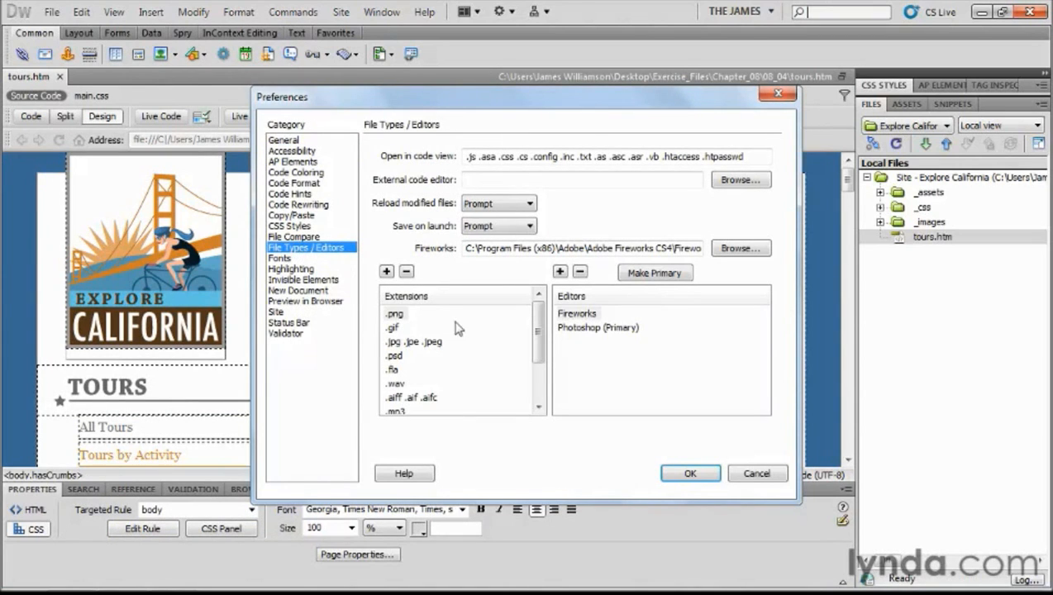
left_click_drag(537, 339, 538, 370)
Make Fireworks the primary editor for .png files, and set Photoshop back as the primary editor
left_click(571, 314)
left_click(640, 279)
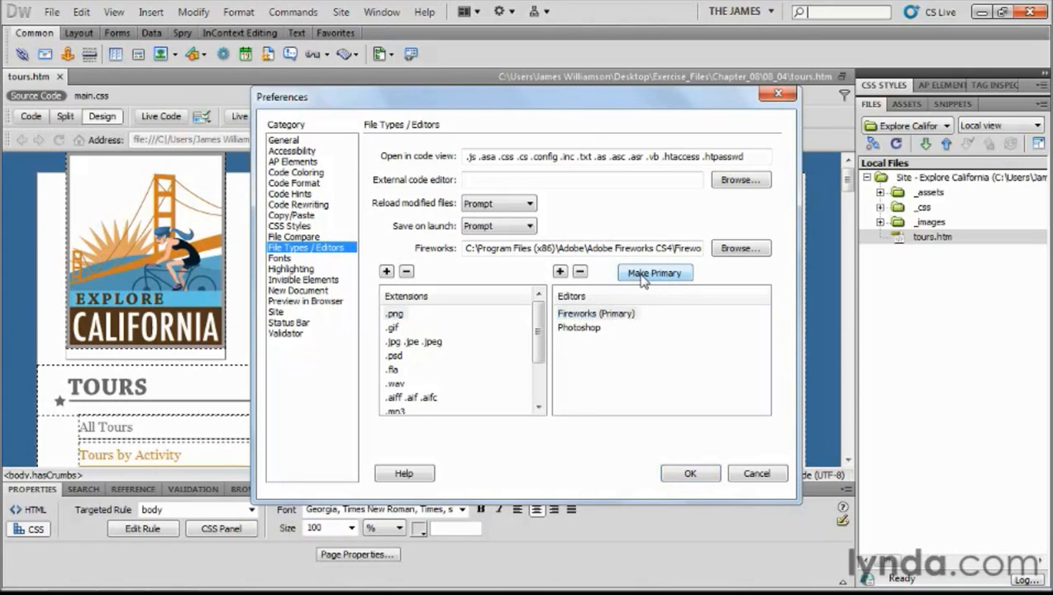
left_click(580, 328)
left_click(647, 279)
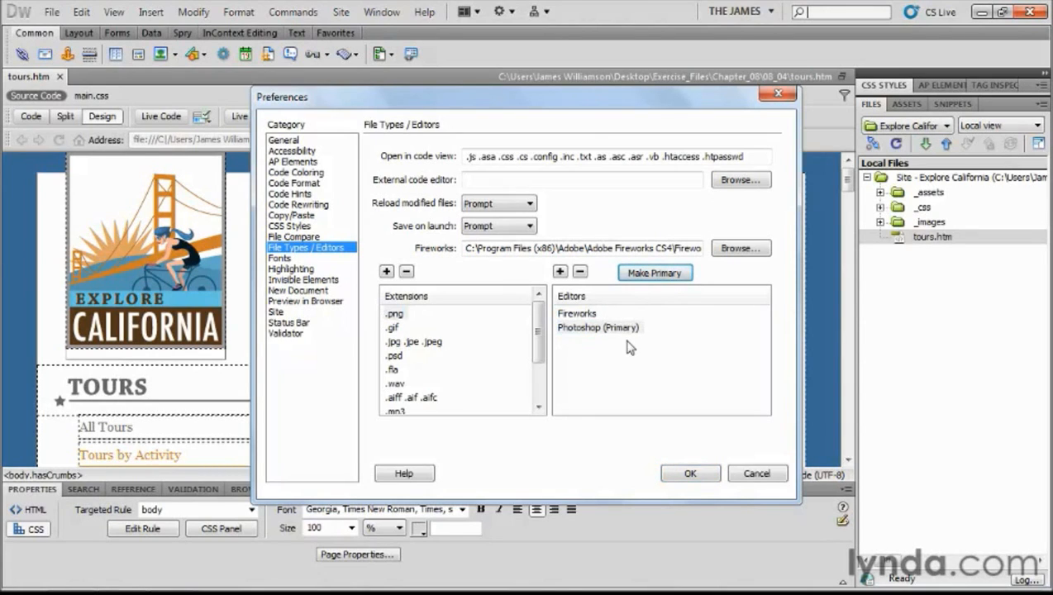
Review the editors assigned to .gif and .jpg files, look at adding an external editor without choosing one, and accept the preferences
left_click(393, 328)
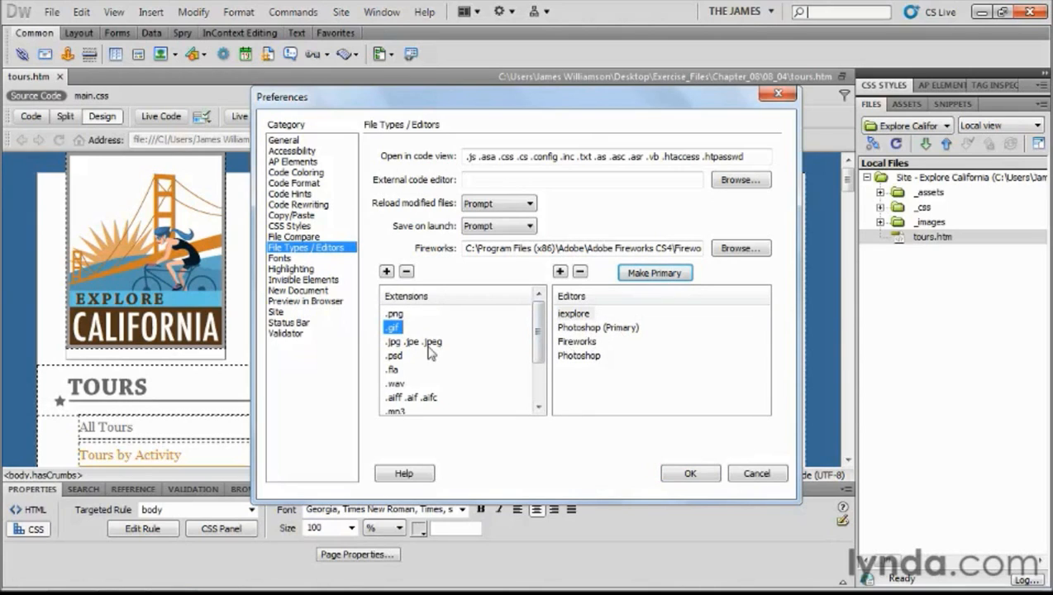
left_click(418, 342)
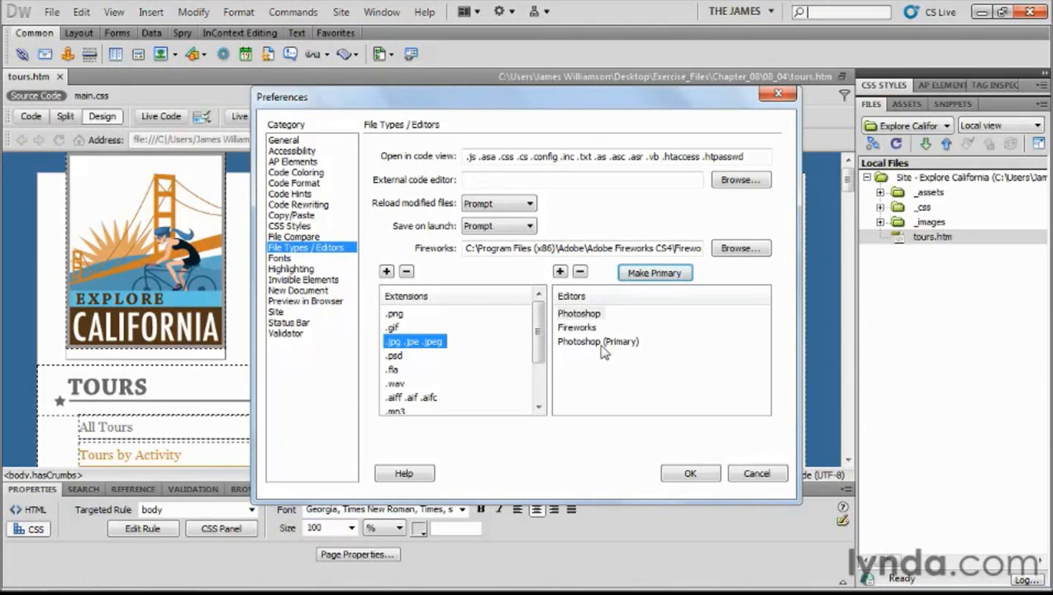
left_click(560, 273)
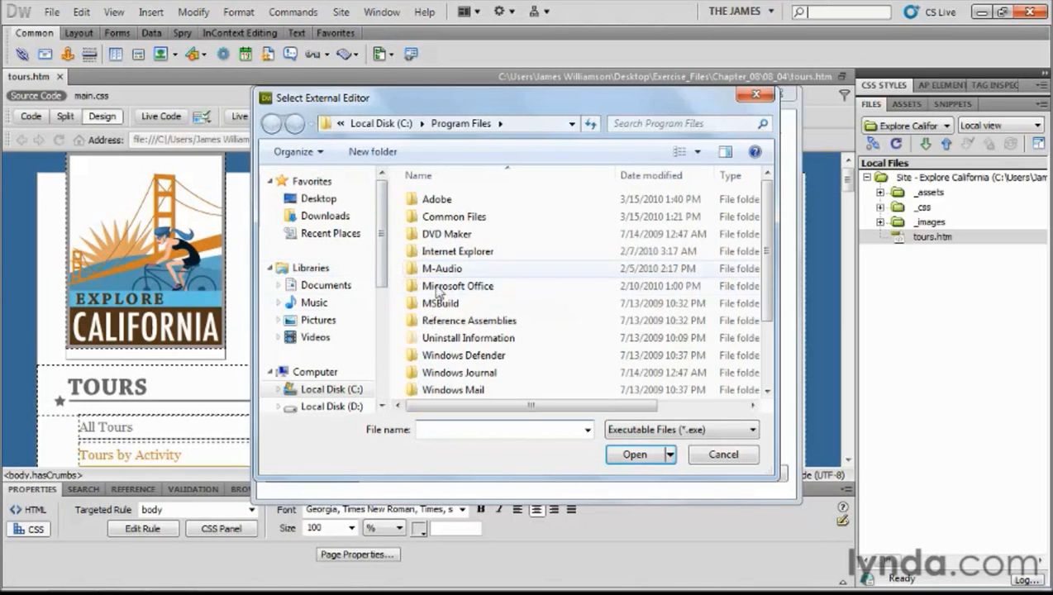
left_click(700, 453)
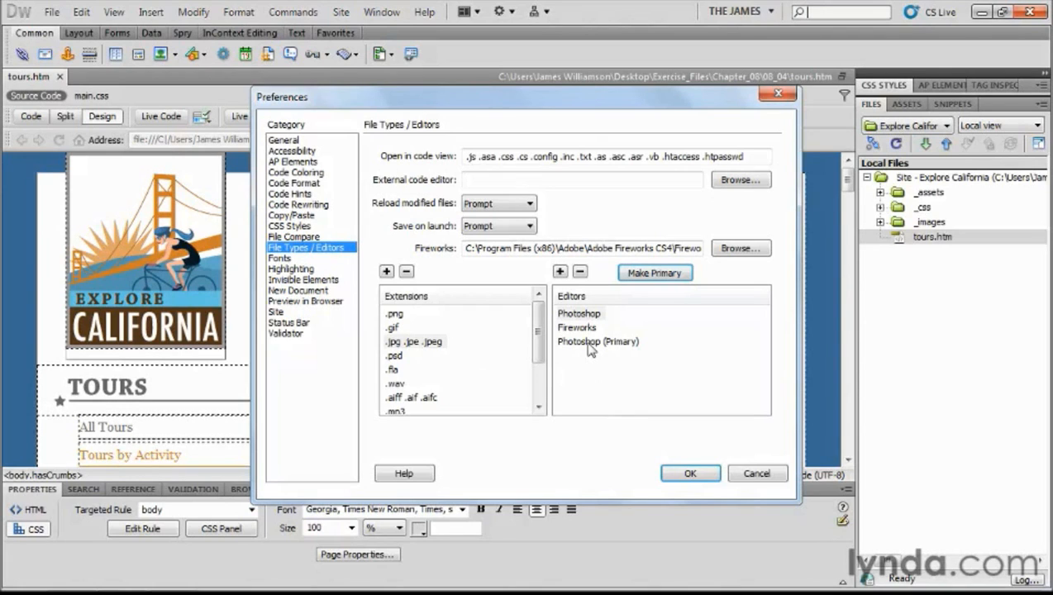
left_click(687, 473)
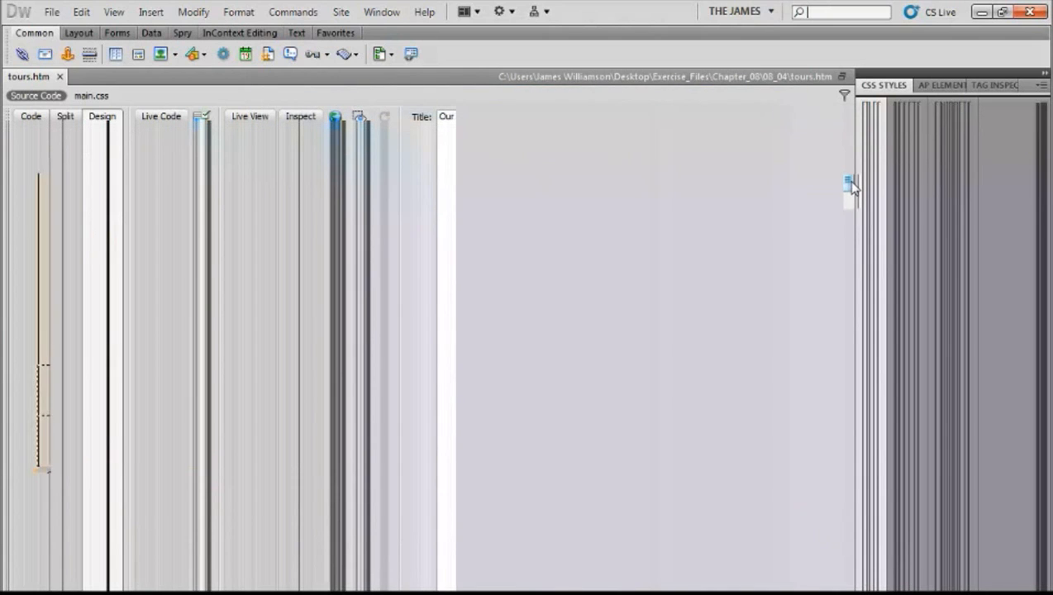
Open the tours page's flag image in Photoshop through its edit command, close it unchanged and return to Dreamweaver
left_click_drag(852, 181, 852, 198)
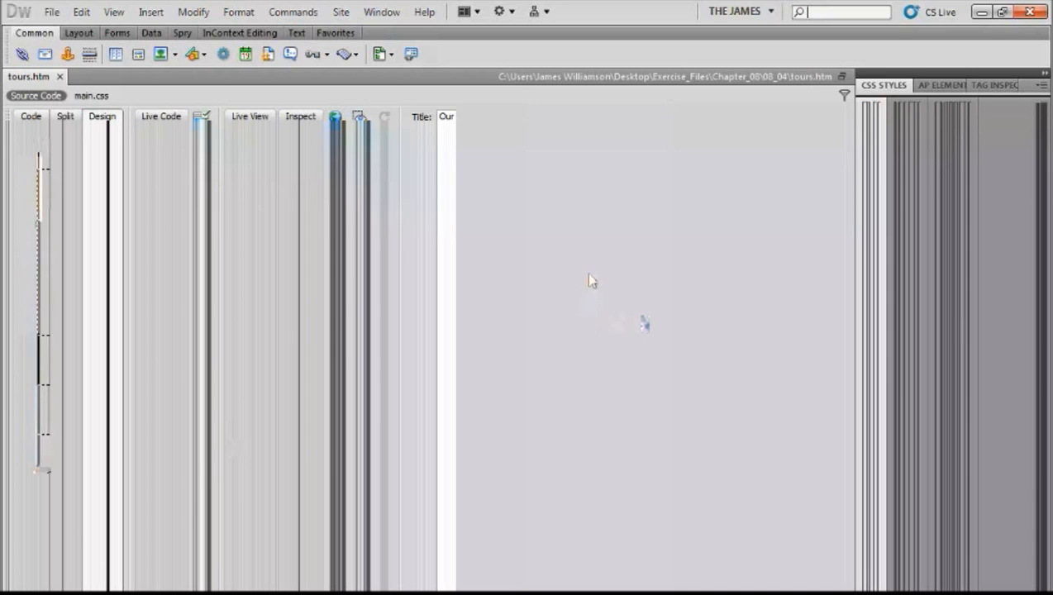
left_click(583, 252)
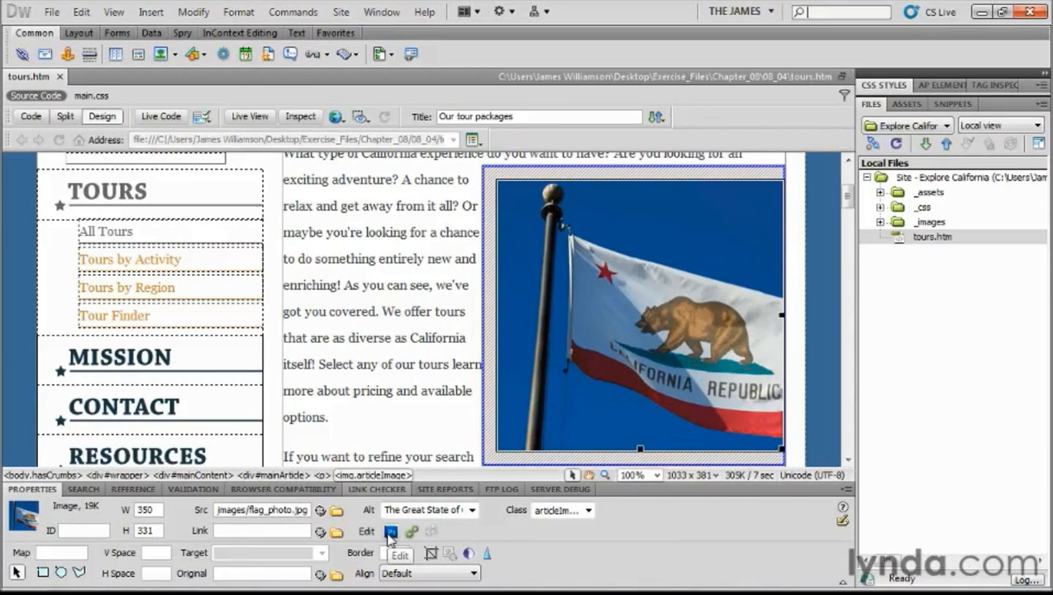
left_click(390, 532)
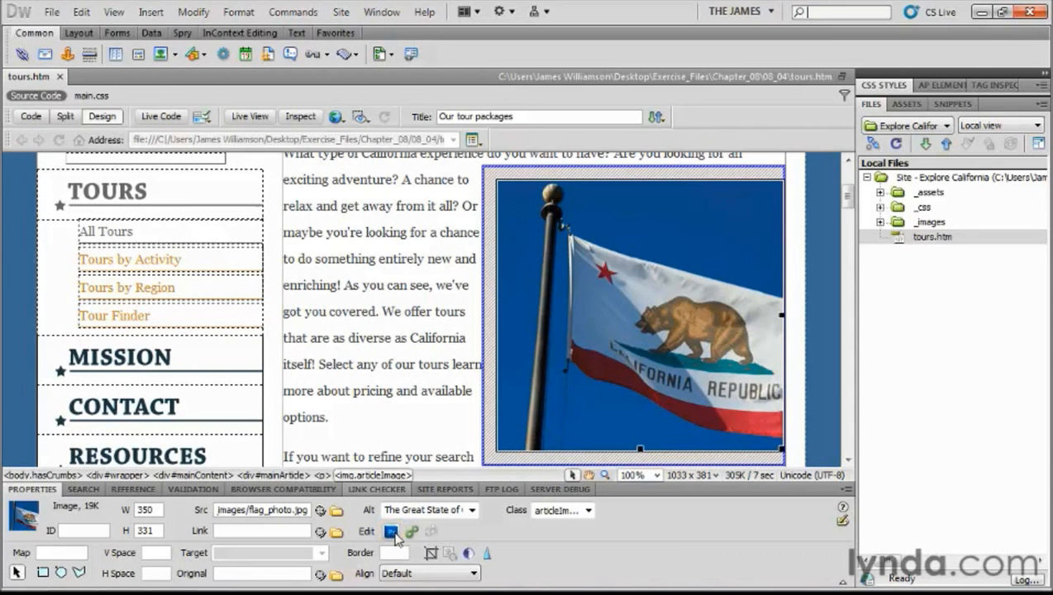
left_click(391, 532)
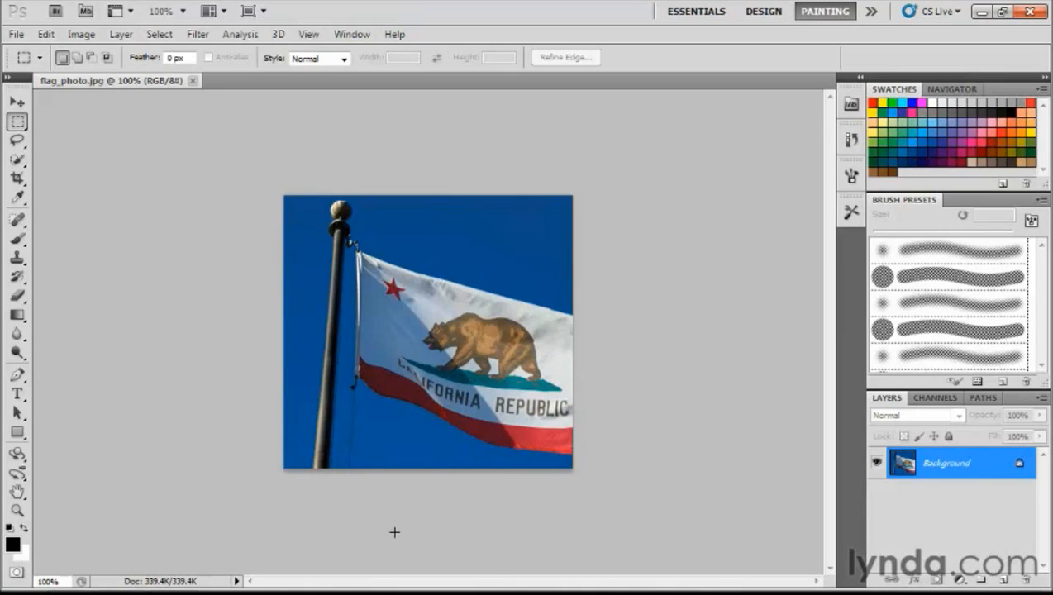
left_click(192, 81)
key("alt+Tab")
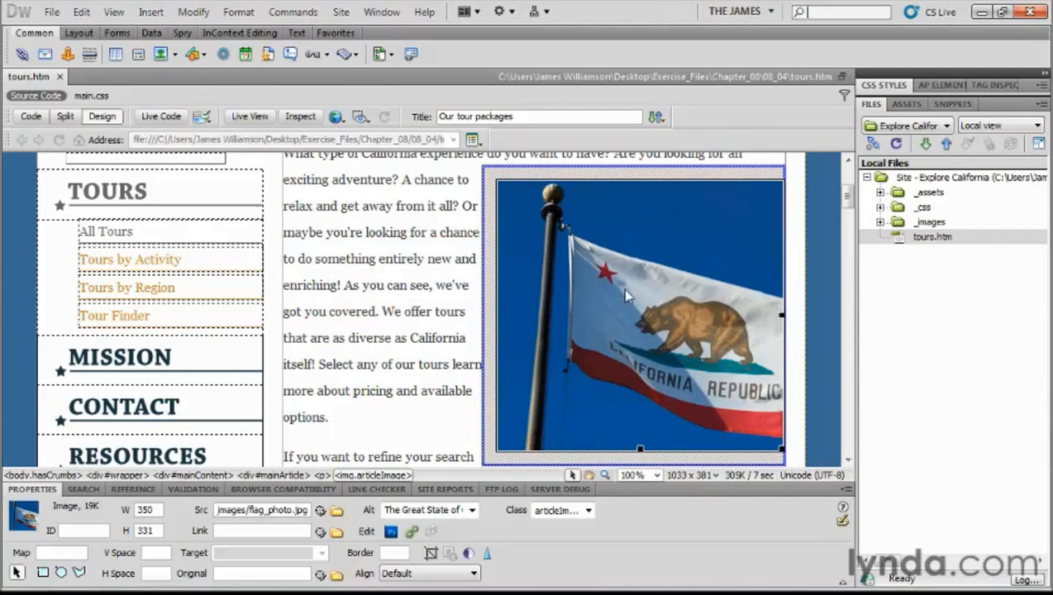
Check which external editors are offered for editing the flag image and its original, without choosing one
right_click(573, 295)
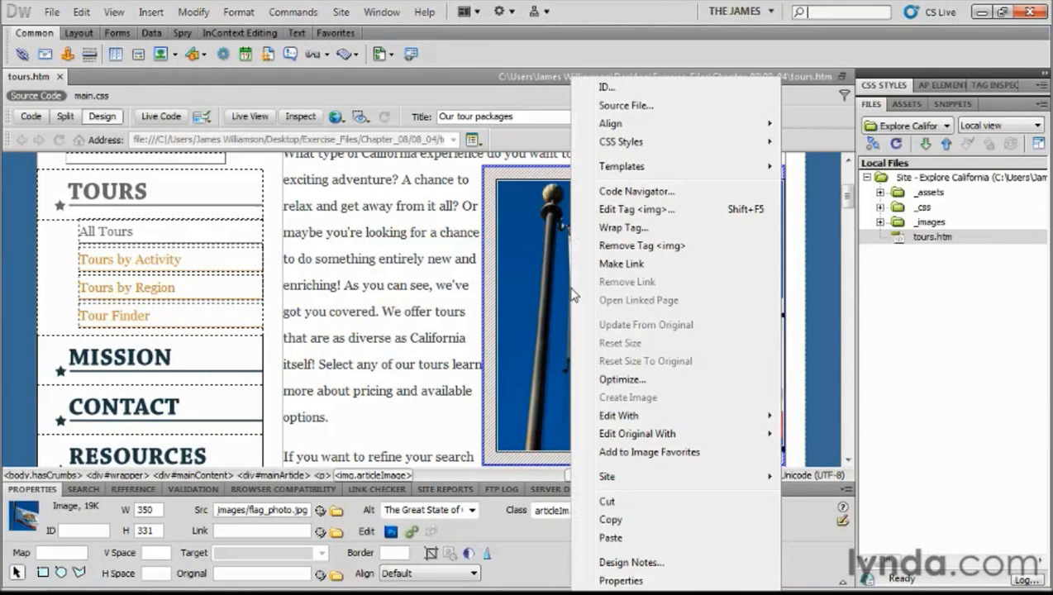
mouse_move(613, 419)
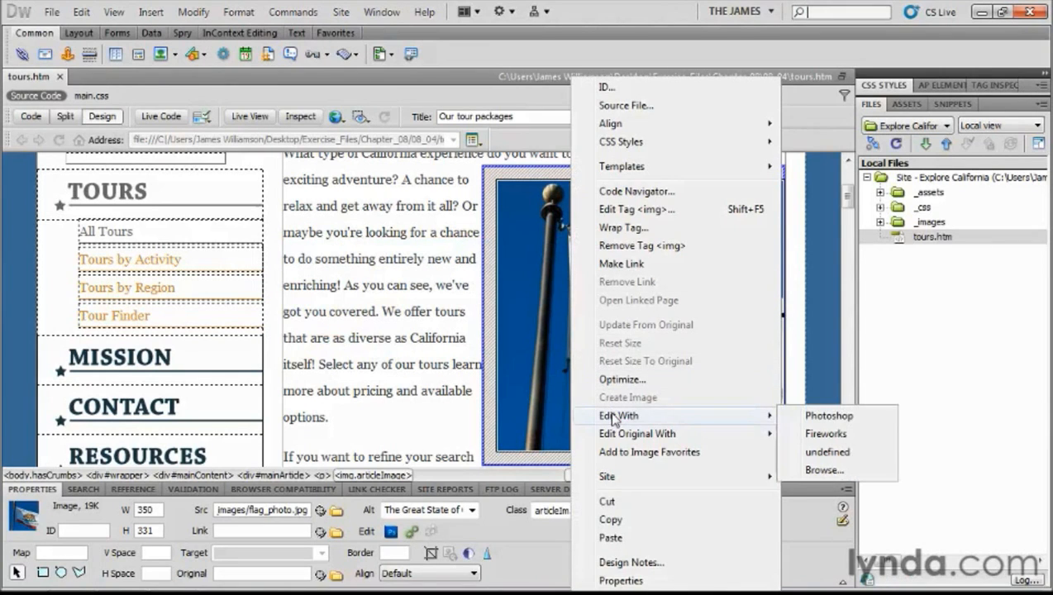
mouse_move(623, 439)
left_click(541, 361)
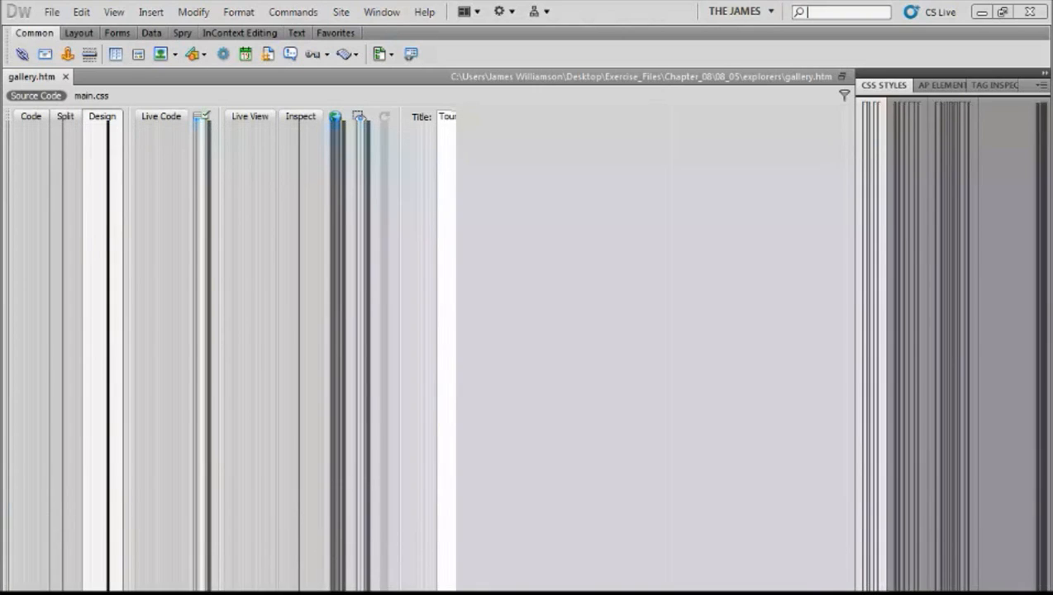
Start inserting an image before the first photo description on the gallery page, and browse to the _images folder
left_click(852, 197)
left_click_drag(852, 196, 850, 239)
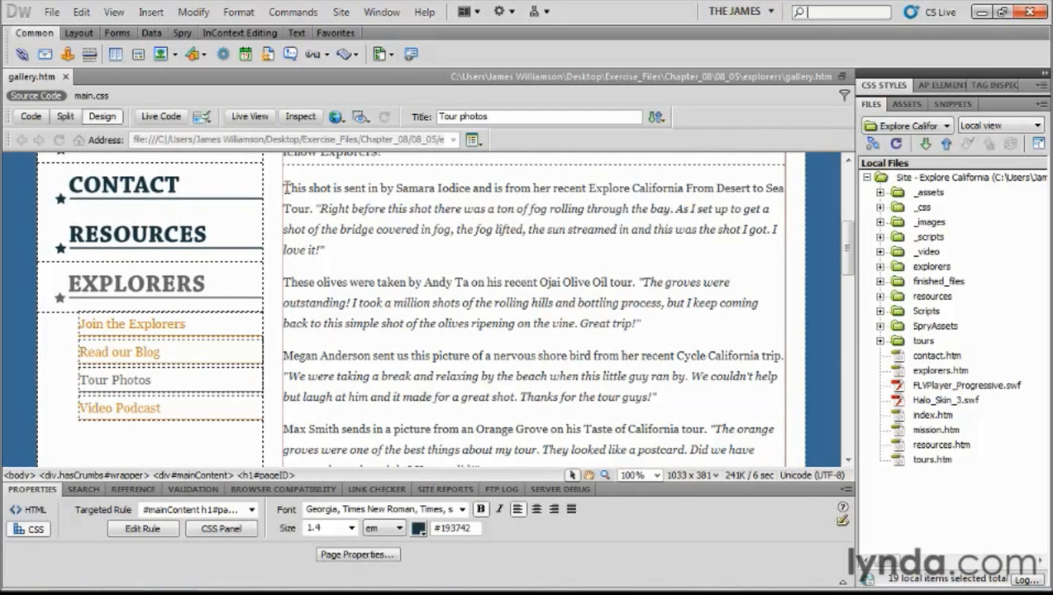
left_click(286, 187)
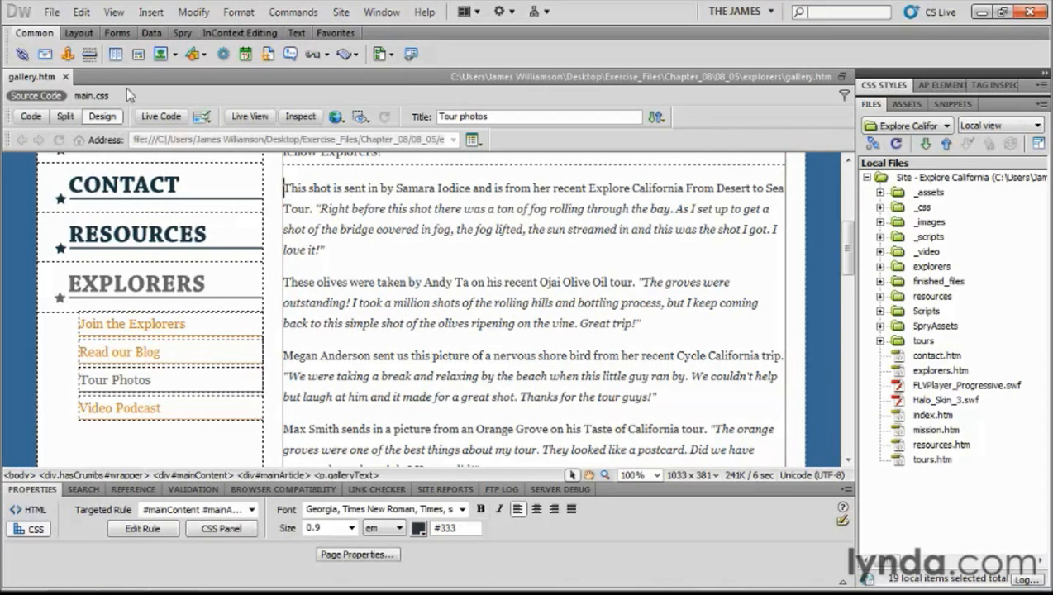
left_click(153, 13)
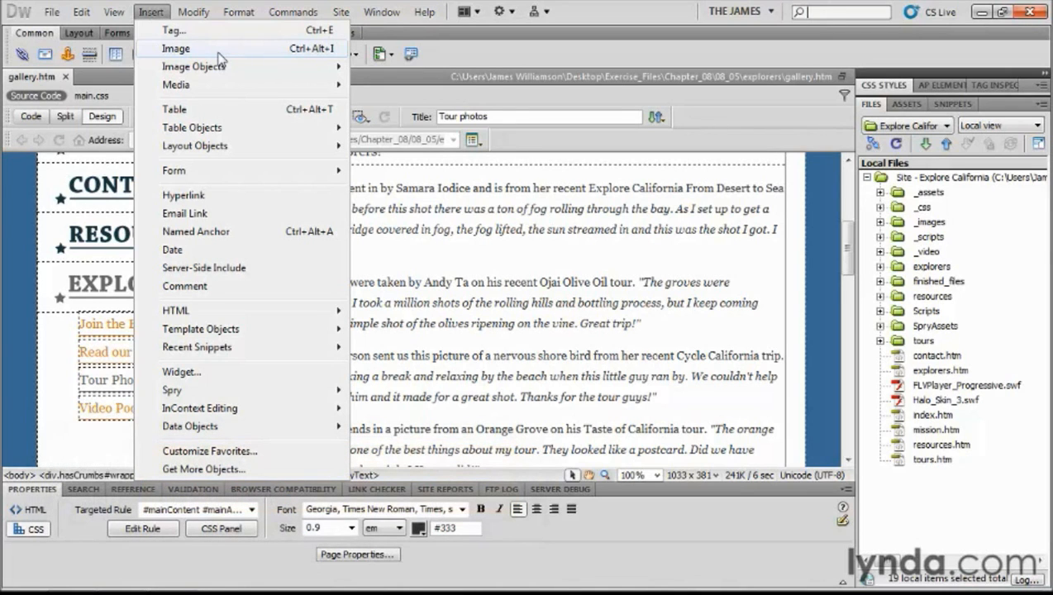
left_click(221, 51)
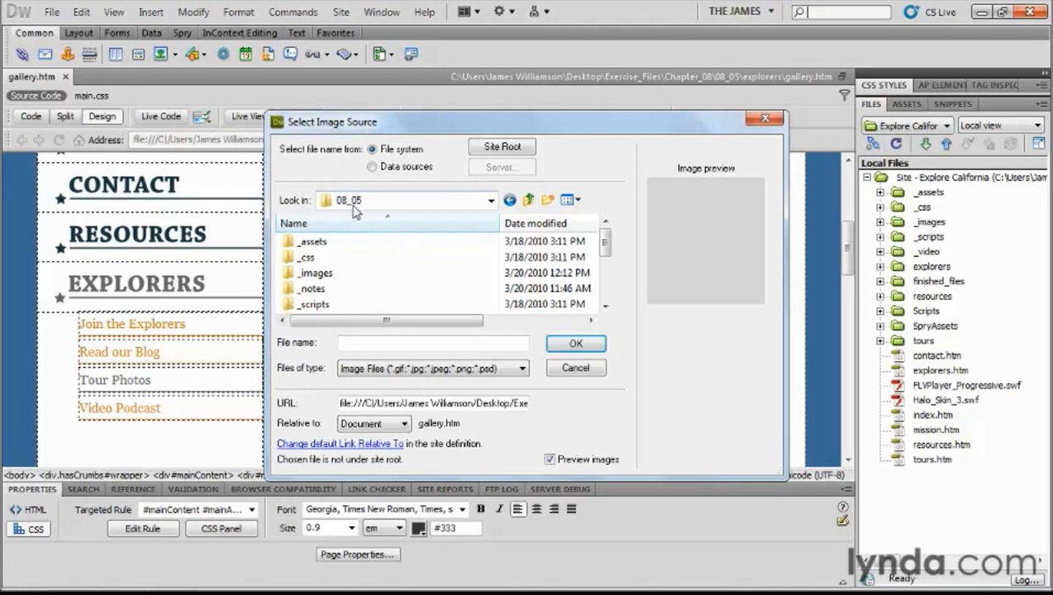
double_click(290, 273)
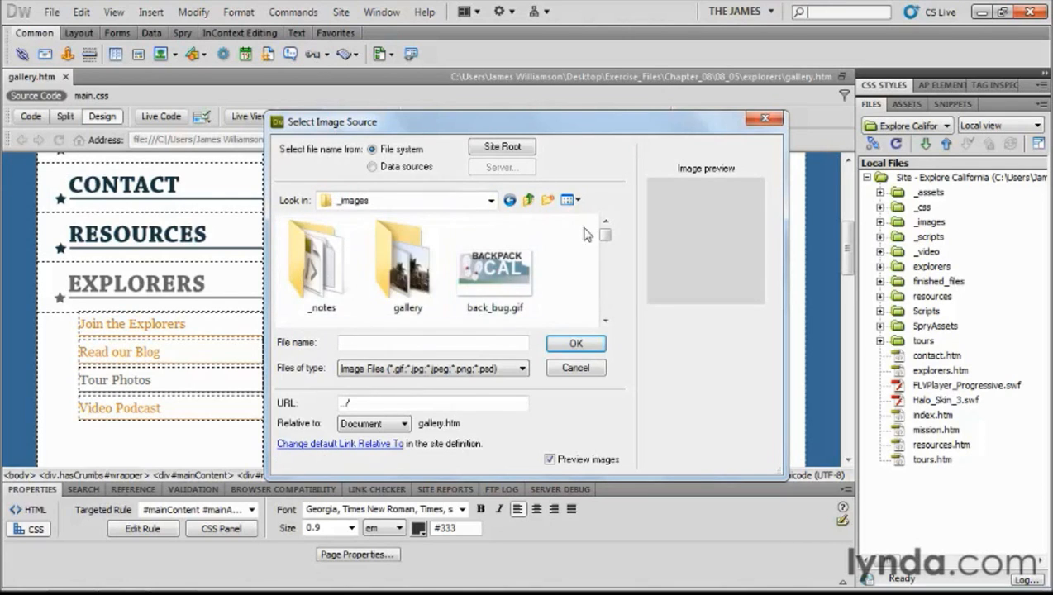
Switch the file list to Details view, and enlarge and reposition the Select Image Source dialog
scroll(605, 239, "down", 3)
scroll(606, 239, "up", 3)
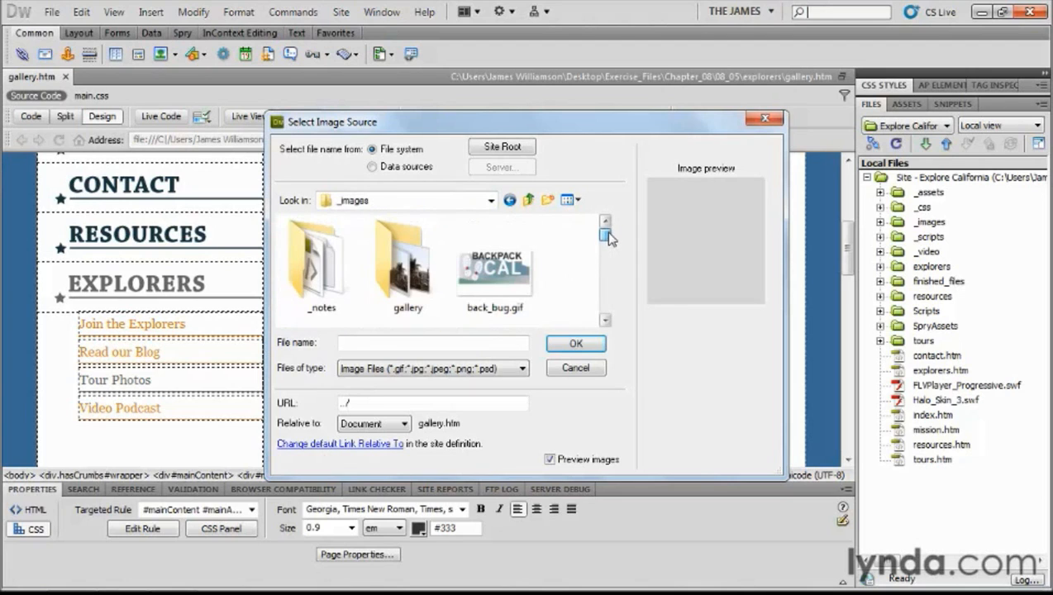
left_click(569, 200)
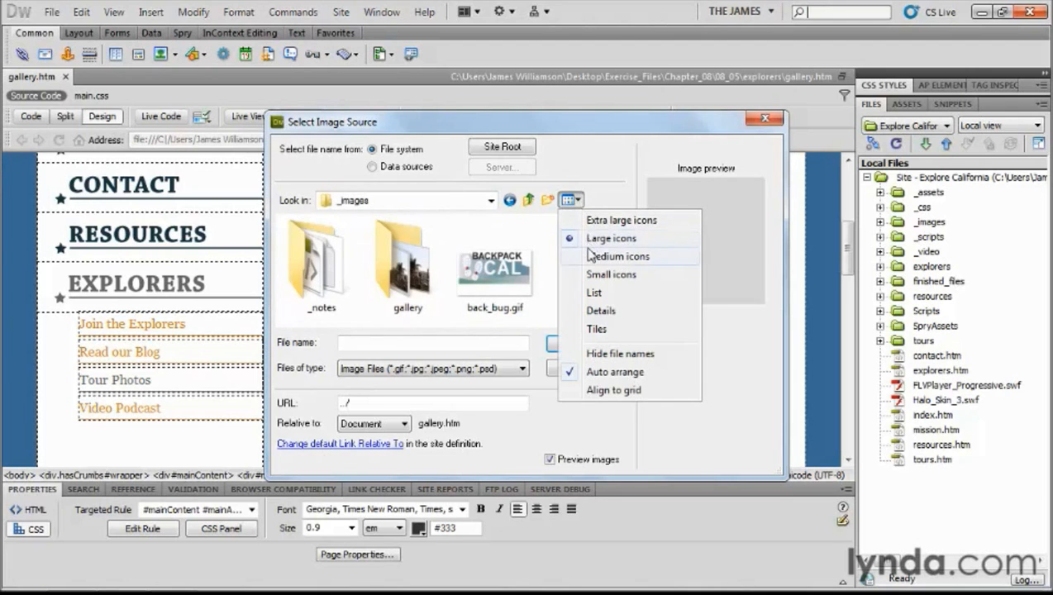
left_click(601, 314)
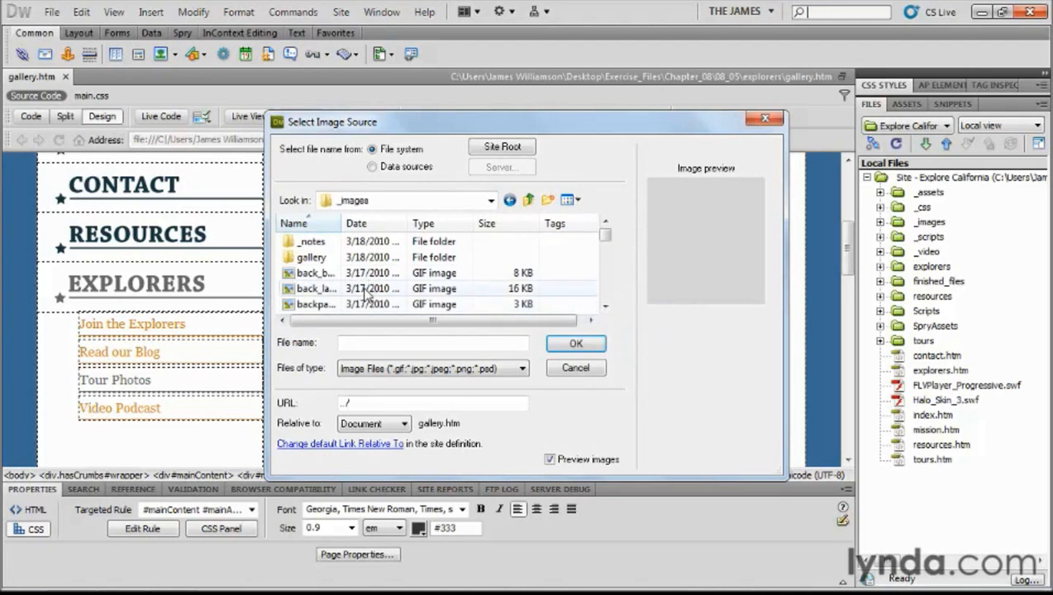
left_click_drag(777, 475, 863, 558)
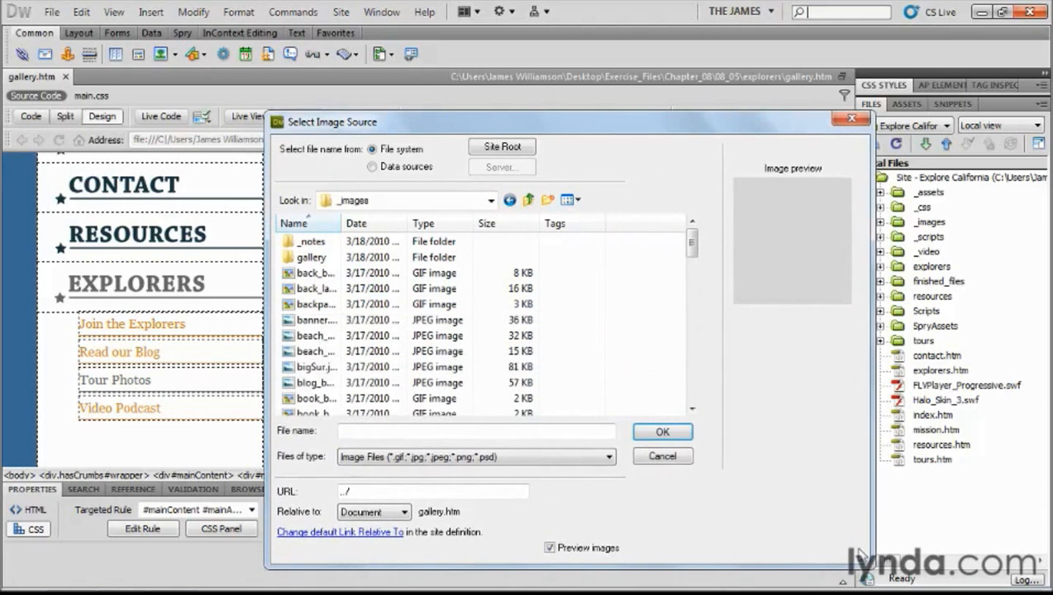
left_click_drag(568, 124, 525, 57)
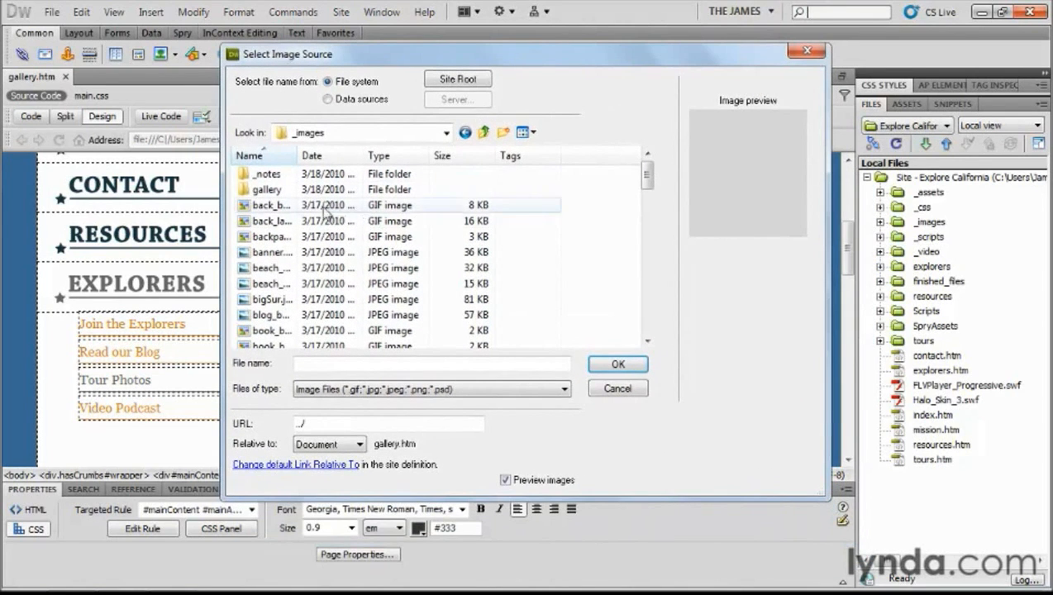
Choose golden_gate.jpg from the gallery subfolder of _images as the image source, with its path relative to the document
double_click(242, 190)
left_click_drag(651, 193, 649, 219)
left_click(281, 240)
left_click(359, 266)
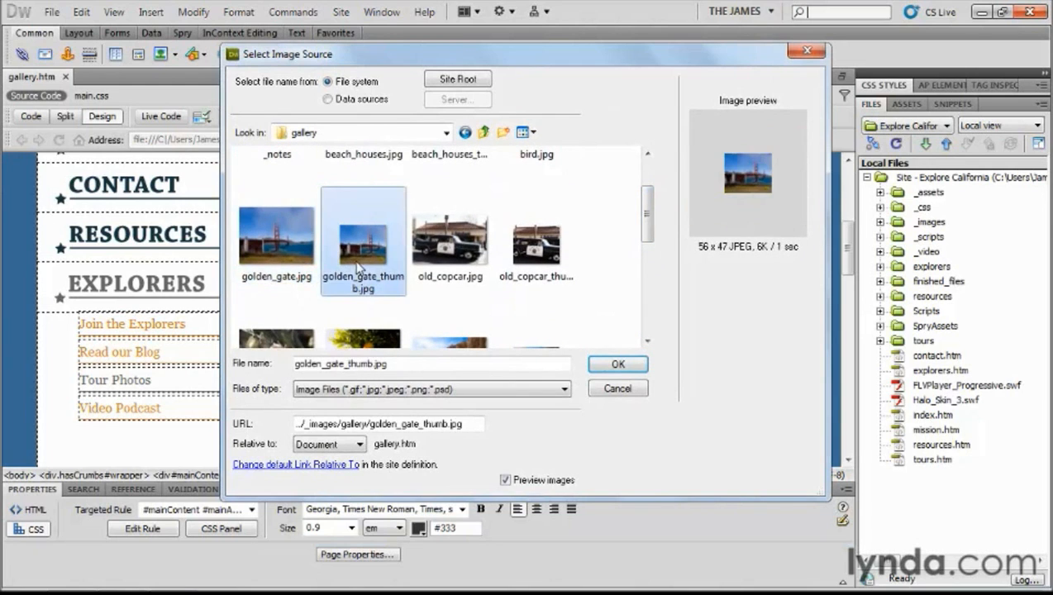
left_click(273, 254)
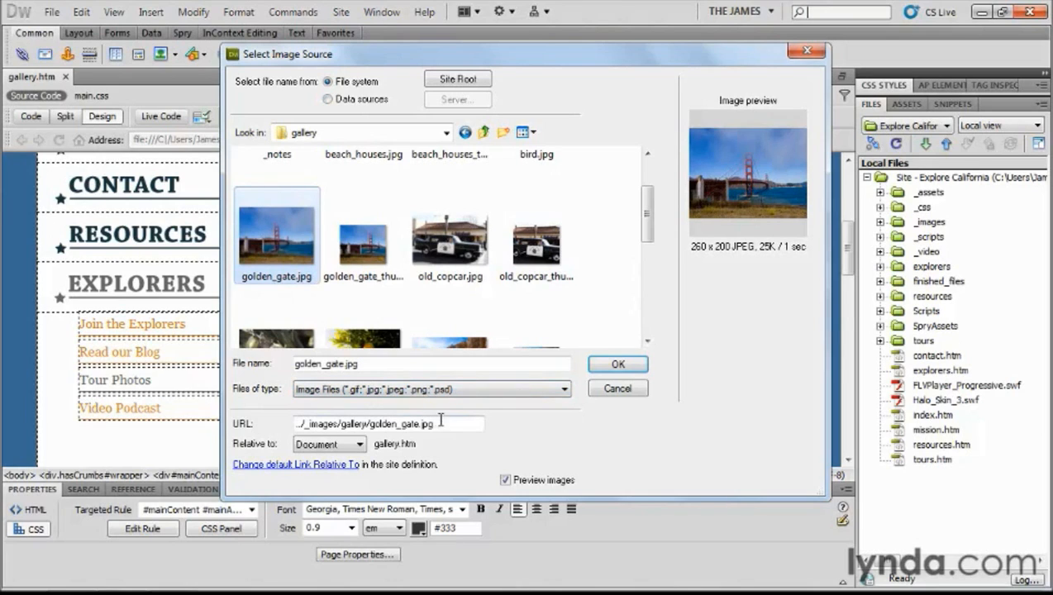
left_click_drag(446, 425, 277, 436)
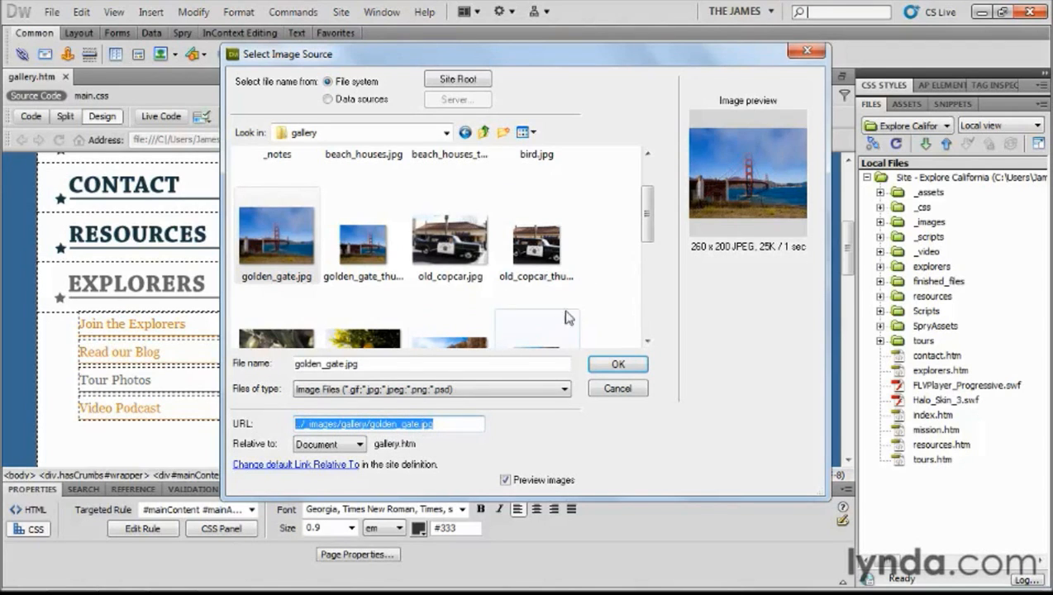
left_click(616, 365)
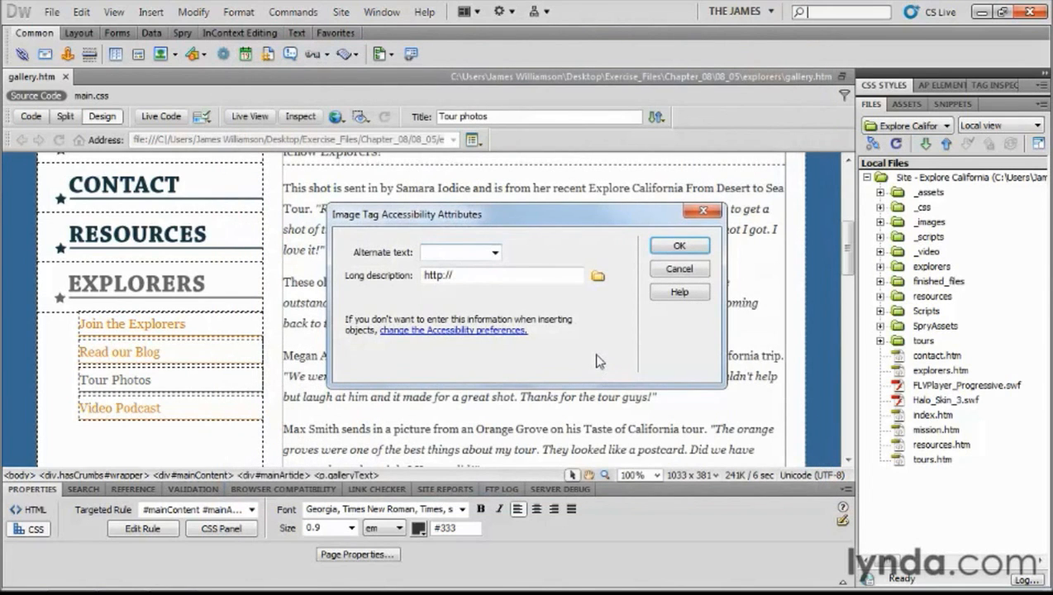
Give the bridge image the alternate text "Golden Gate Bridge" and finish inserting it
type("Golden Gate")
type(" Bridge")
left_click(676, 248)
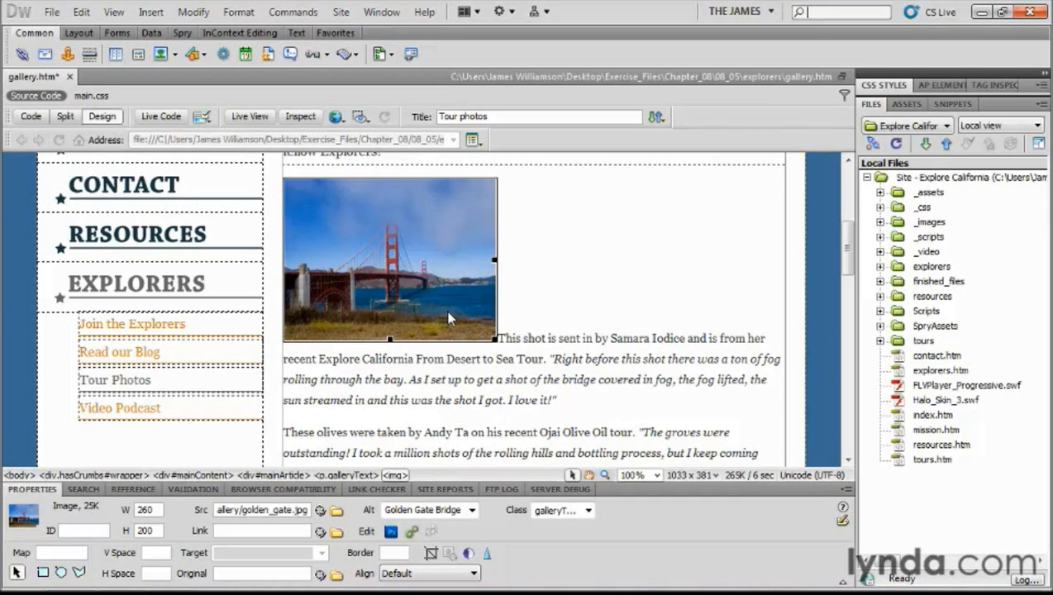
Insert olives.jpg from the gallery folder before the description of the olives photo, with the alternate text "olives"
scroll(449, 319, "down", 3)
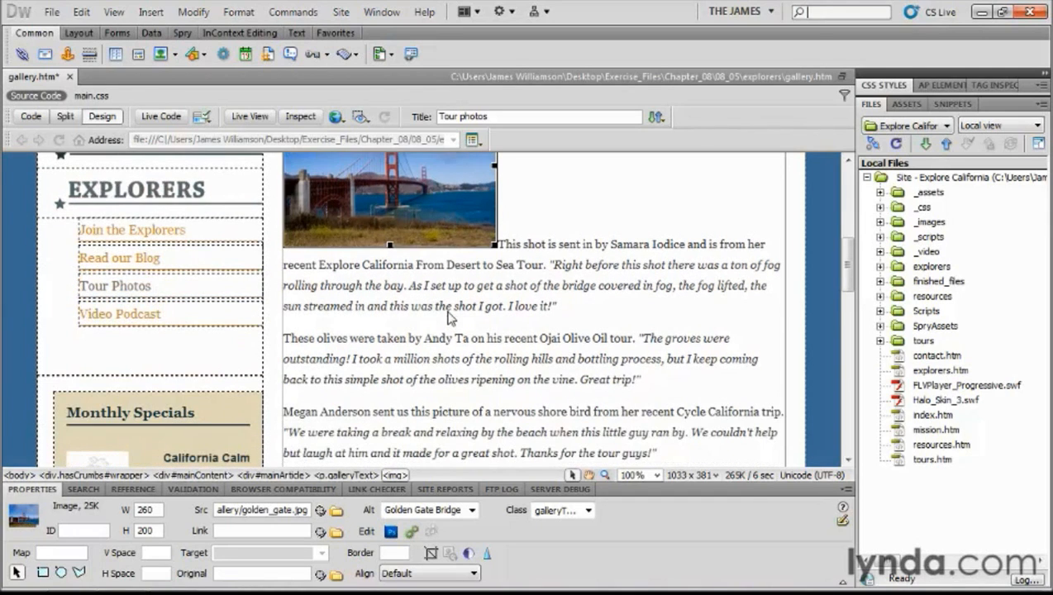
left_click(285, 340)
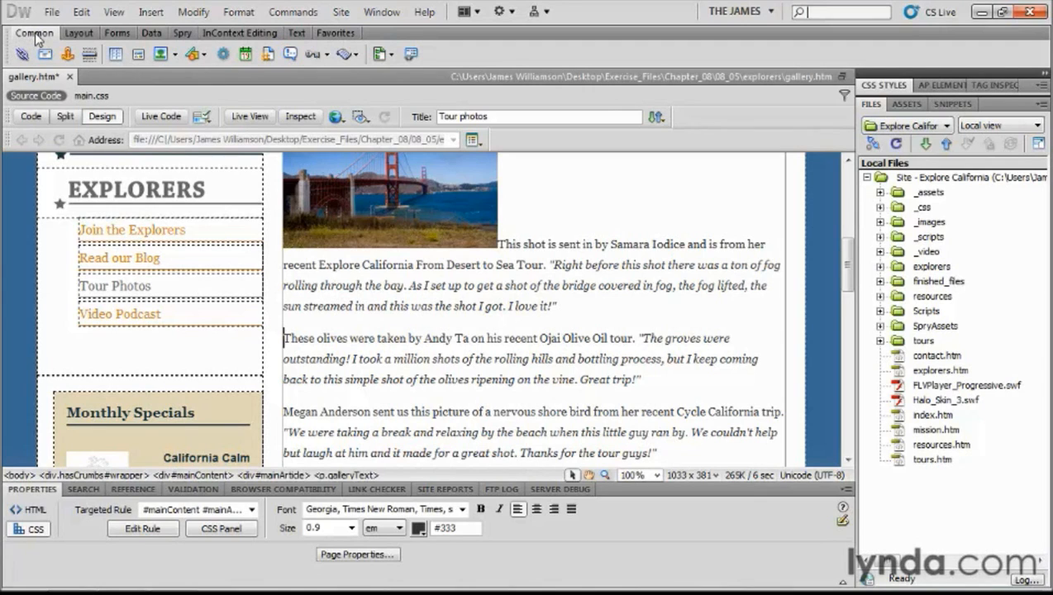
left_click(174, 56)
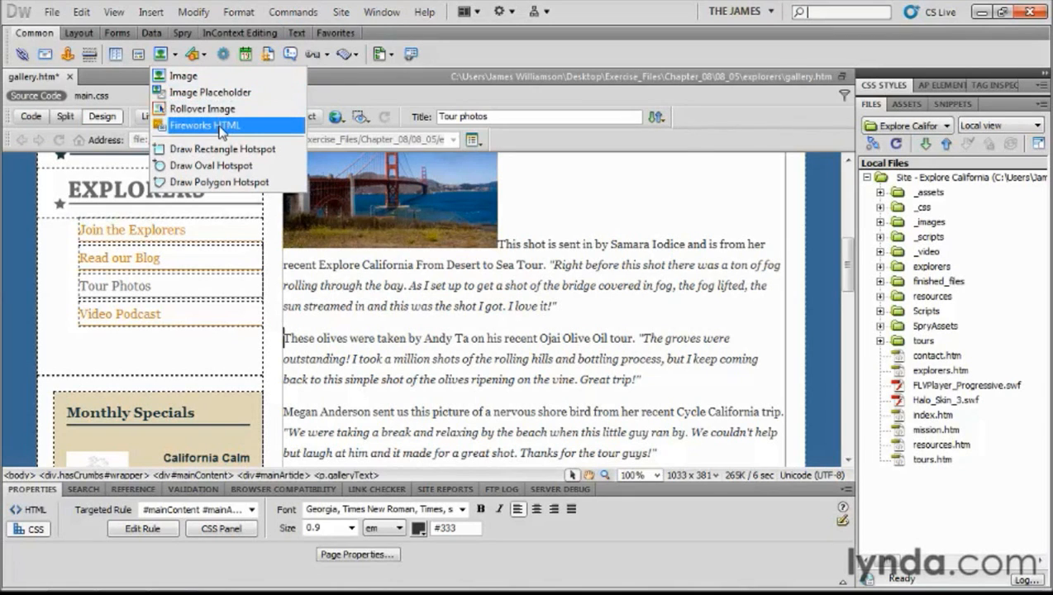
left_click(182, 77)
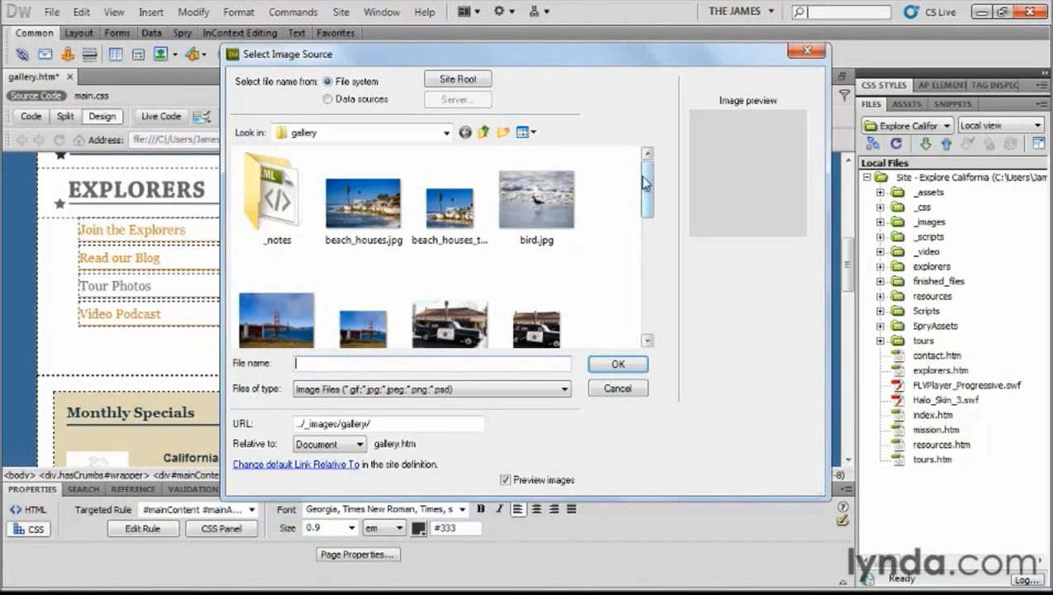
left_click_drag(648, 188, 650, 232)
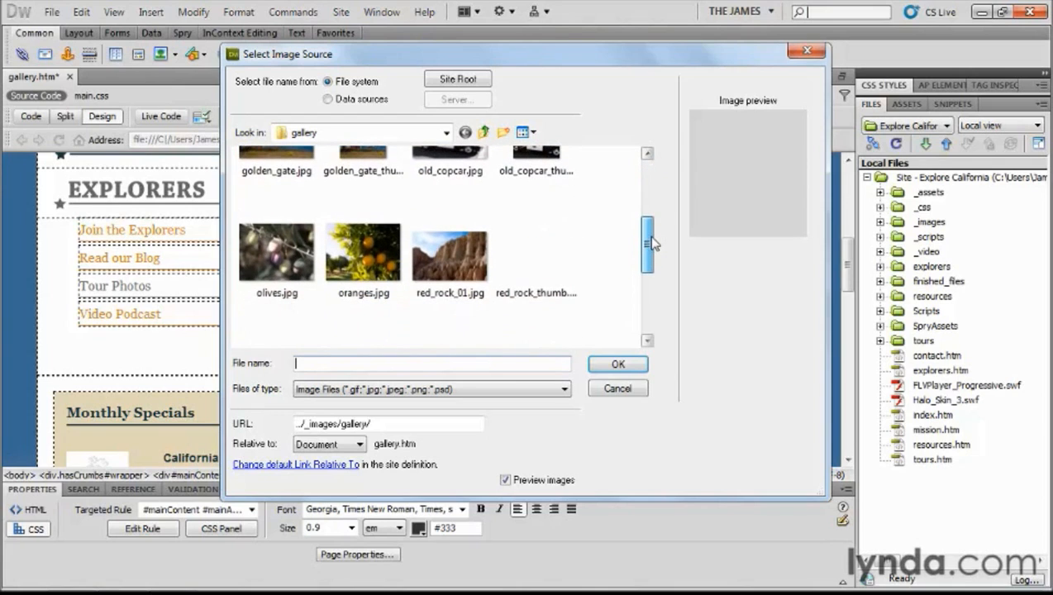
left_click(284, 264)
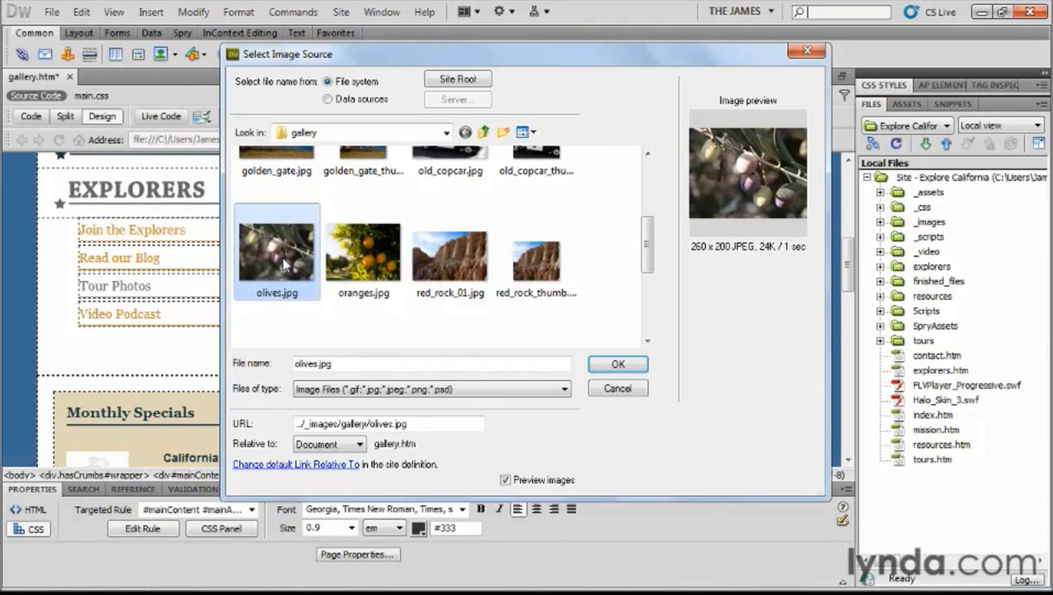
left_click(595, 365)
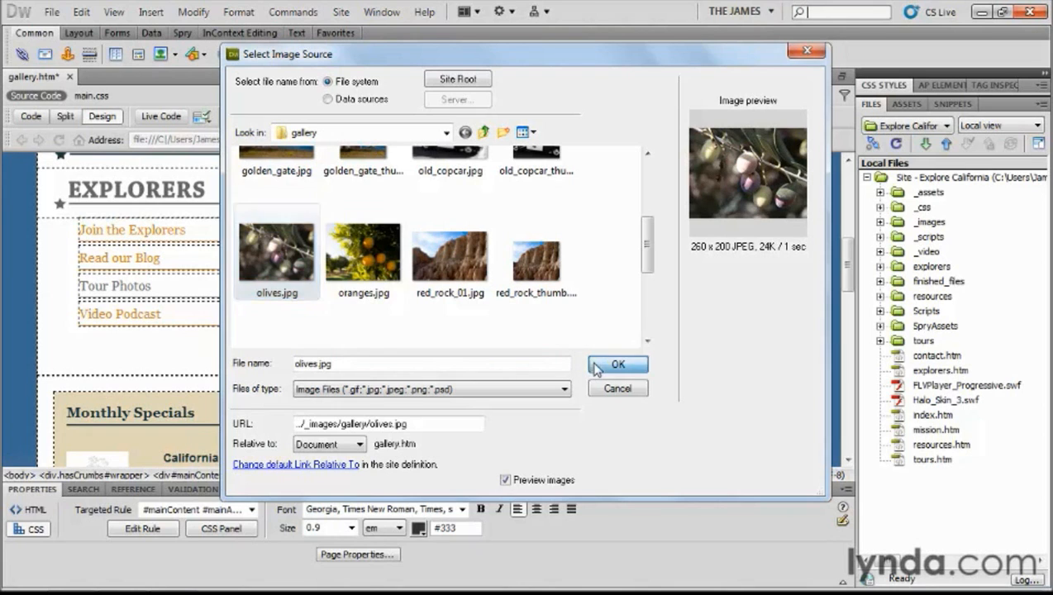
type("olives")
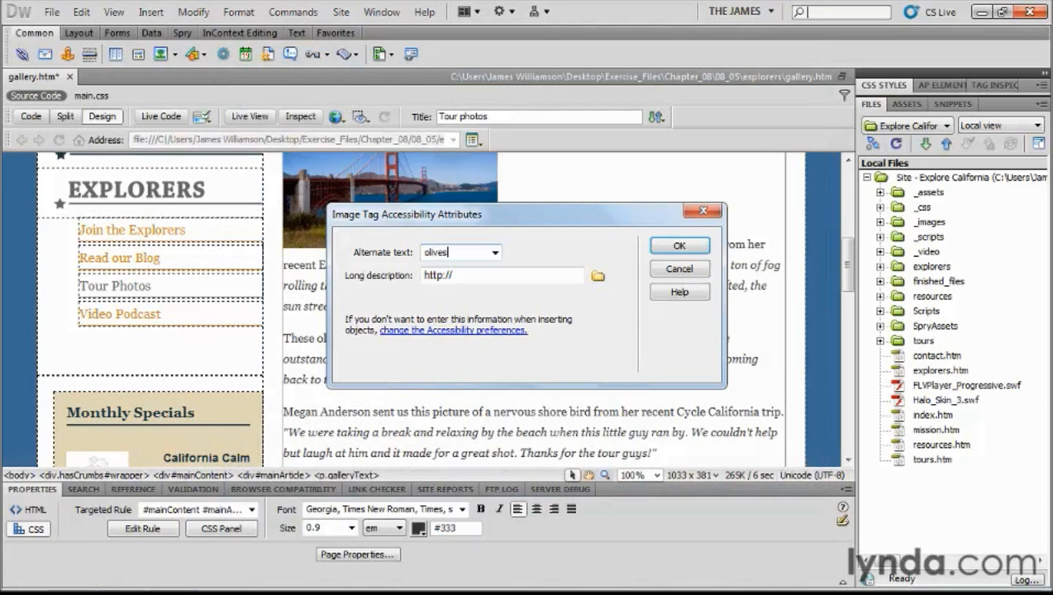
key("Return")
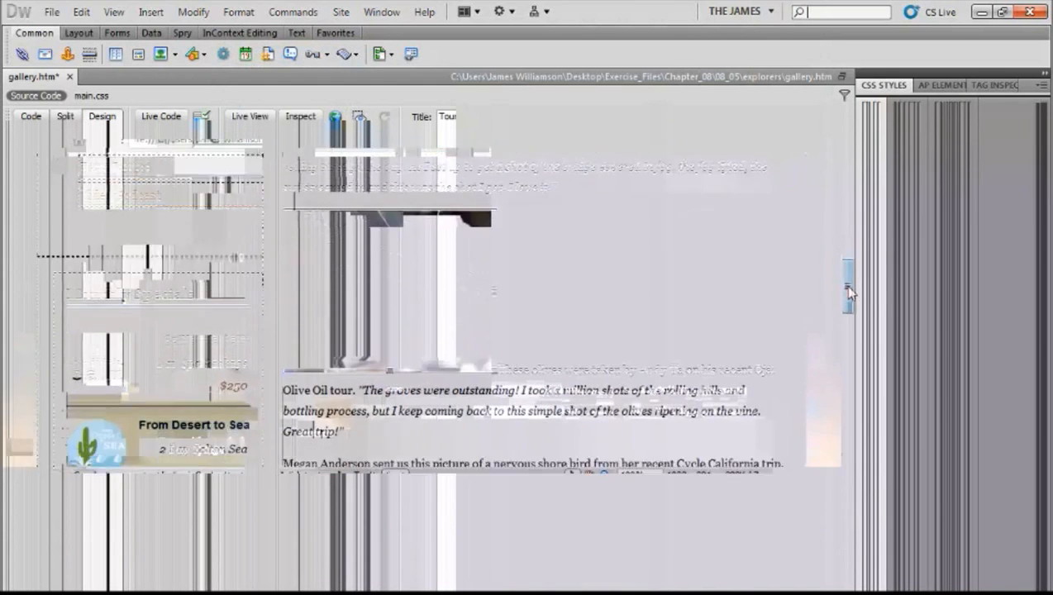
Place the cursor before the shore bird description and expand the _images and gallery folders in the site's file list
left_click_drag(850, 305, 852, 320)
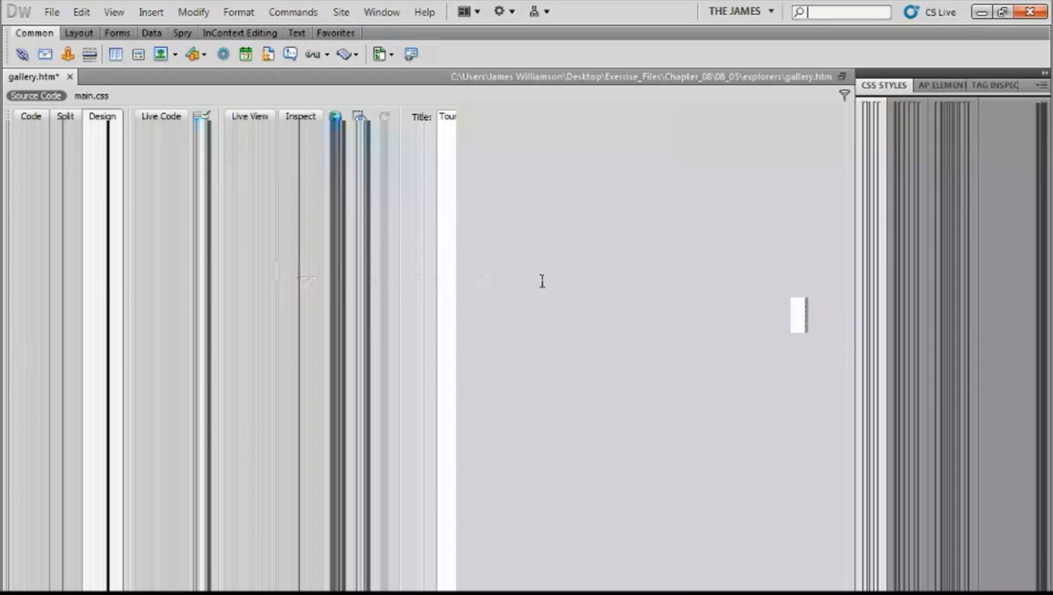
left_click(283, 283)
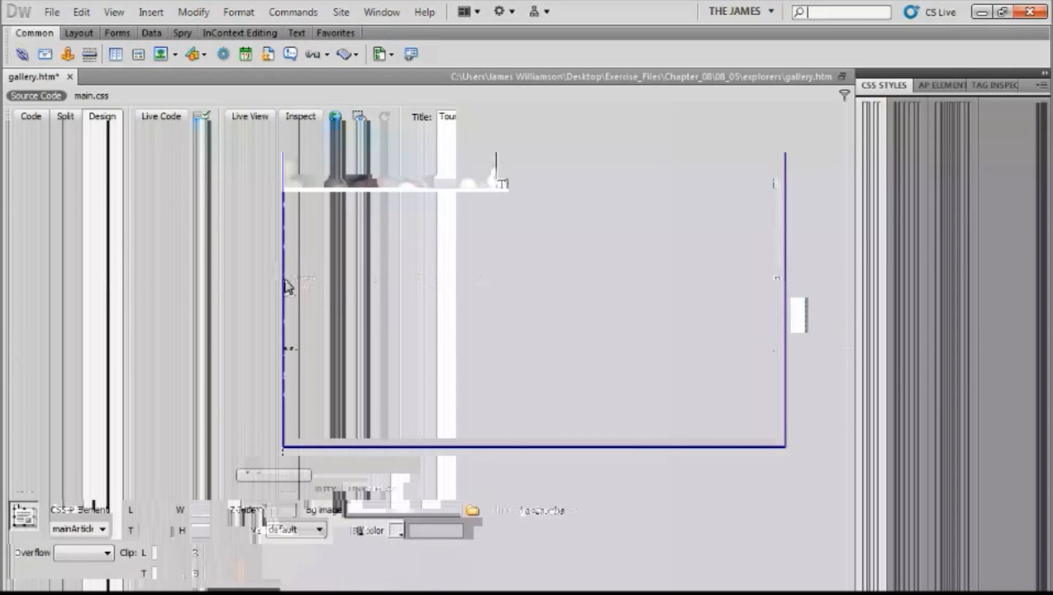
left_click(307, 285)
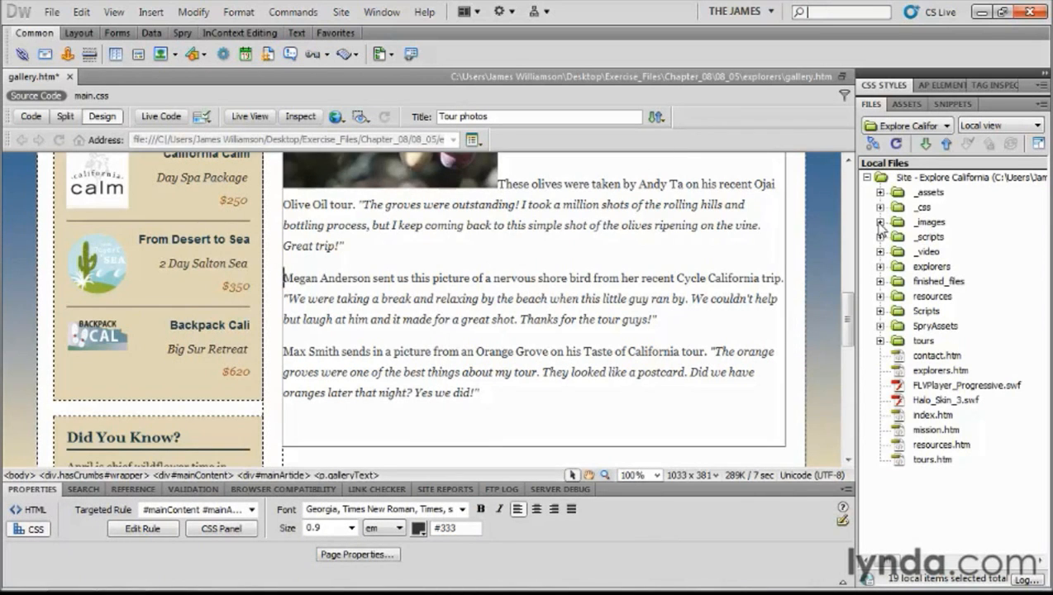
left_click(879, 222)
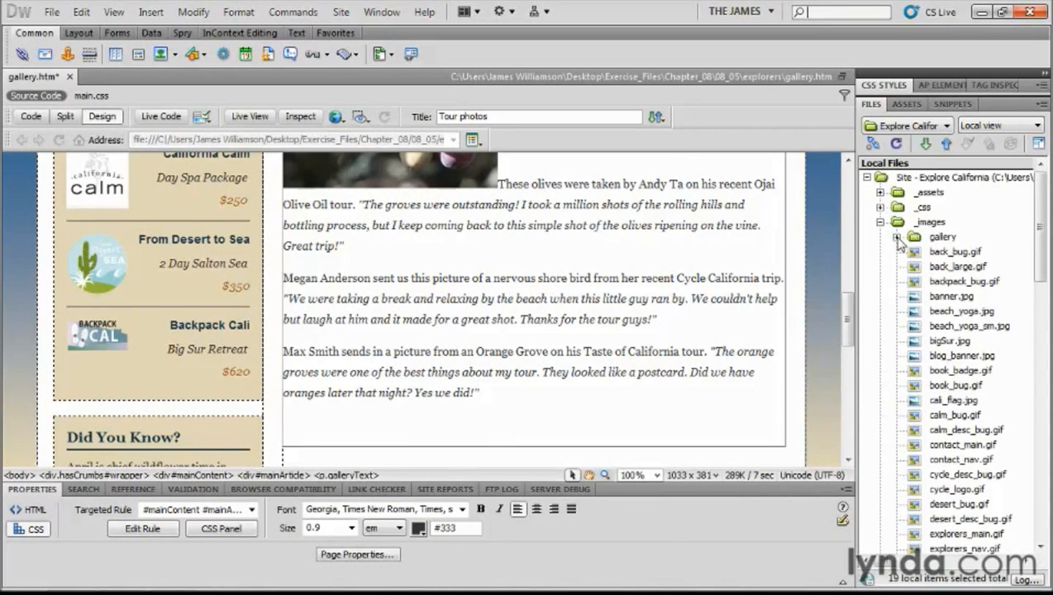
left_click(896, 237)
Insert bird.jpg from the site's file list before the shore bird description, with the alternate text "shore bird"
left_click(929, 282)
key("F2")
left_click(921, 283)
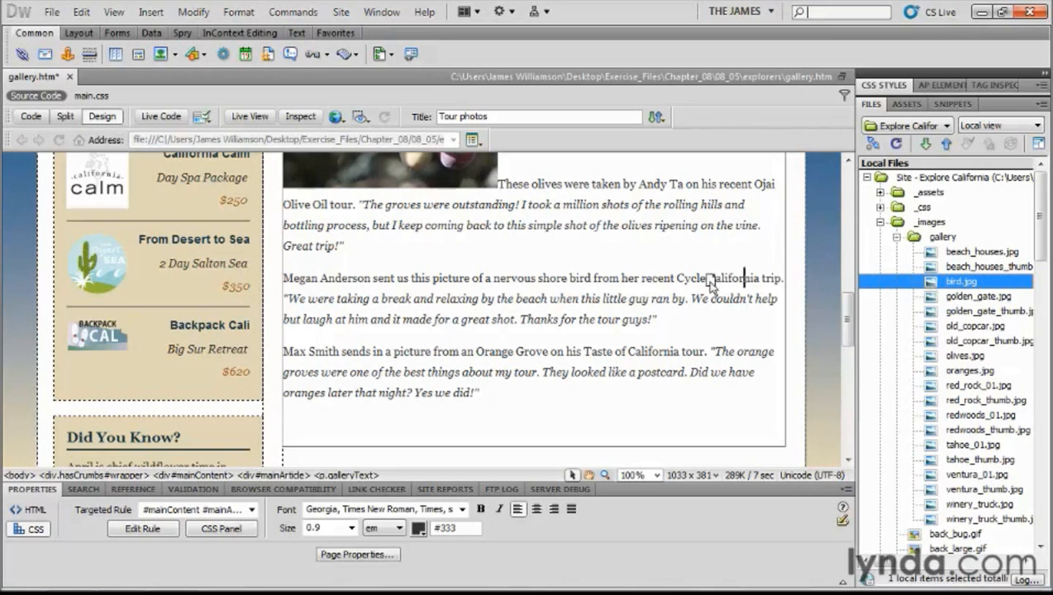
left_click_drag(283, 277, 283, 277)
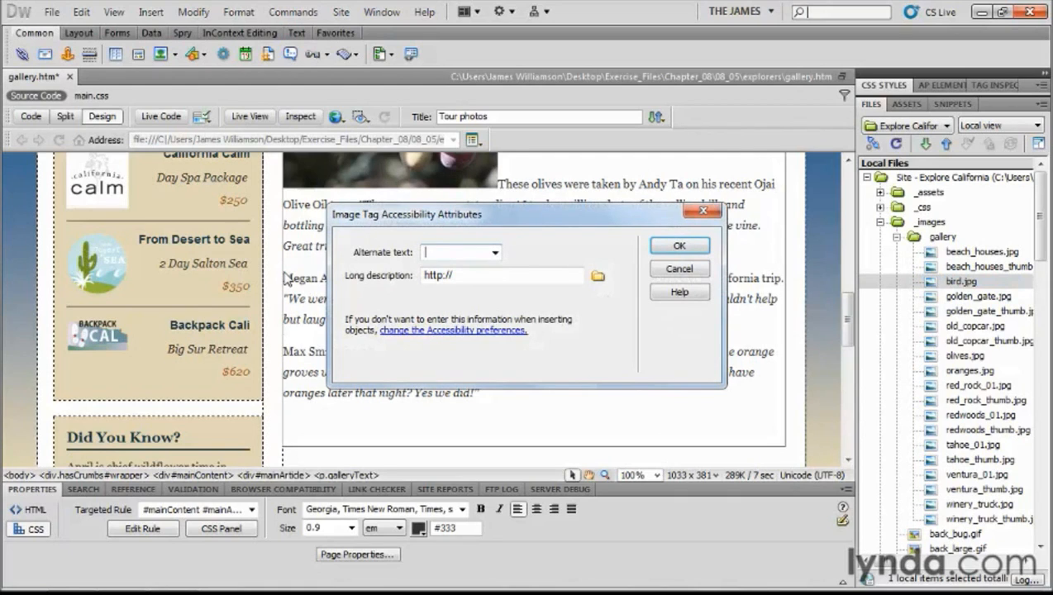
type("shore bird")
key("Return")
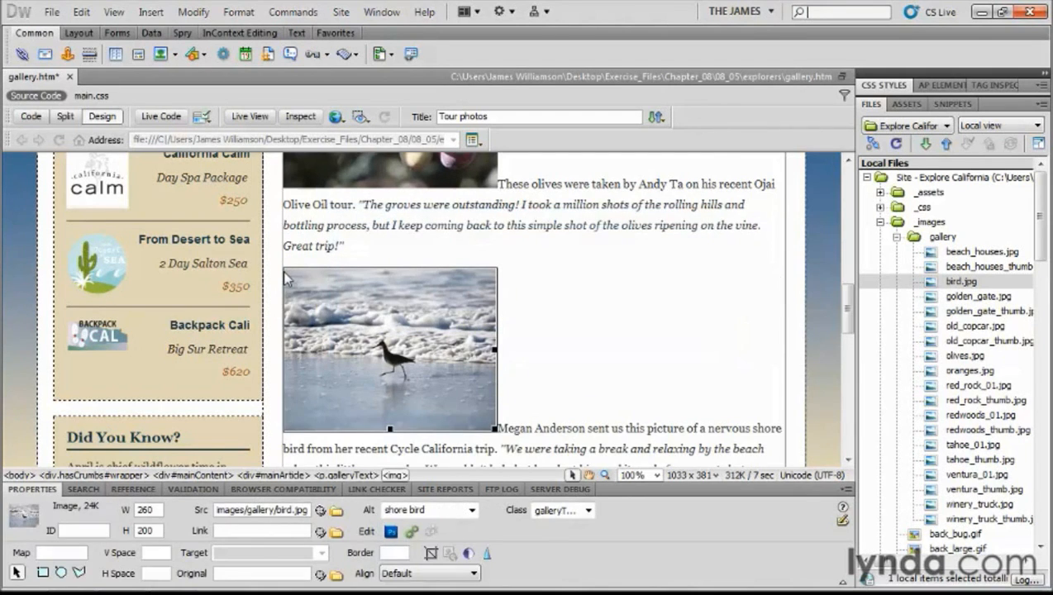
Insert the oranges image from the favorite assets before the orange grove description, with the alternate text "orange grove"
left_click_drag(847, 307, 847, 361)
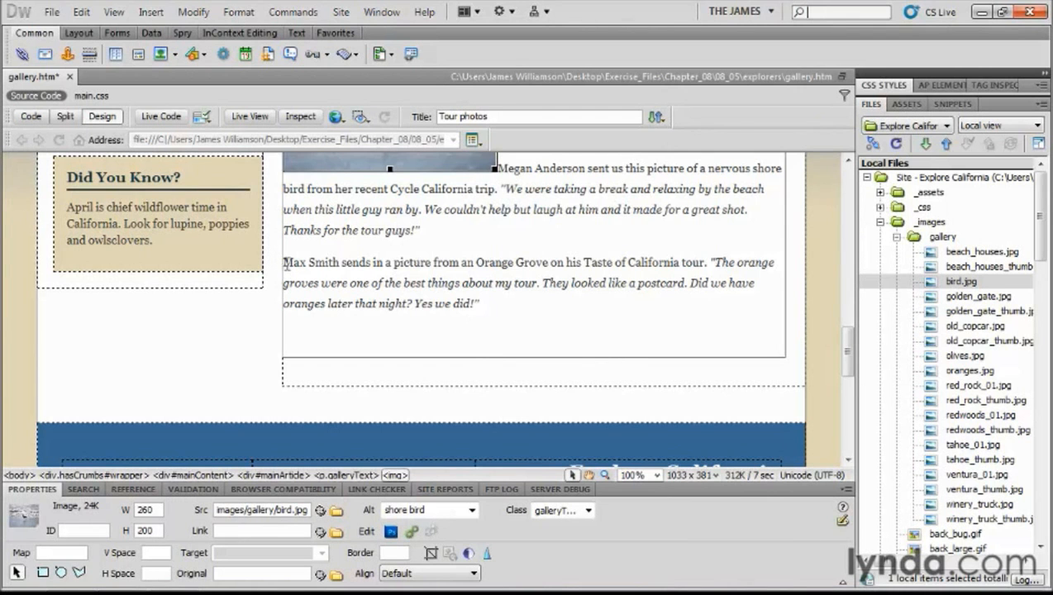
left_click(285, 263)
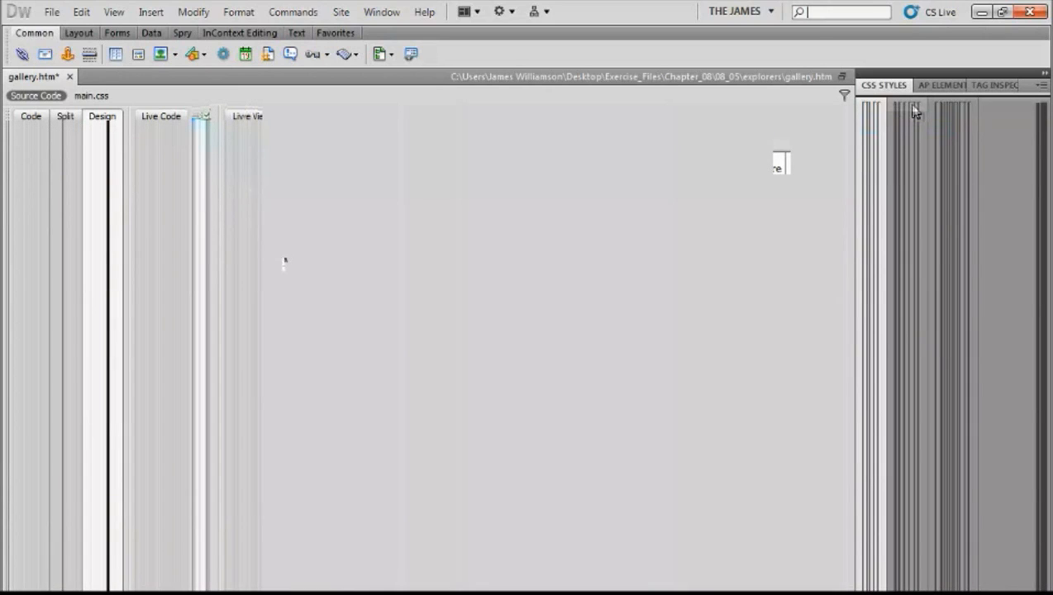
left_click(913, 107)
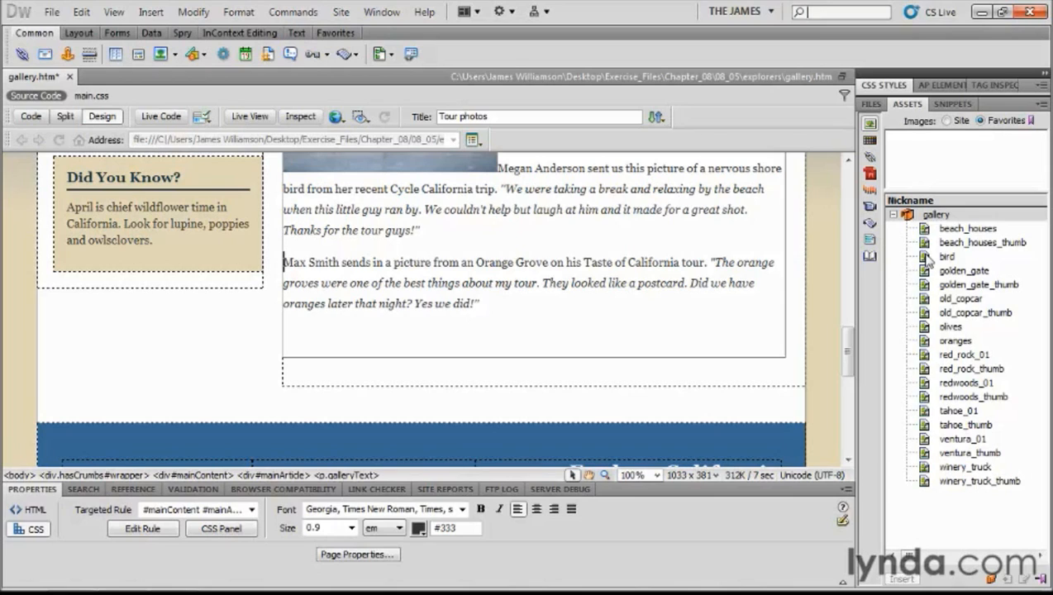
left_click(925, 340)
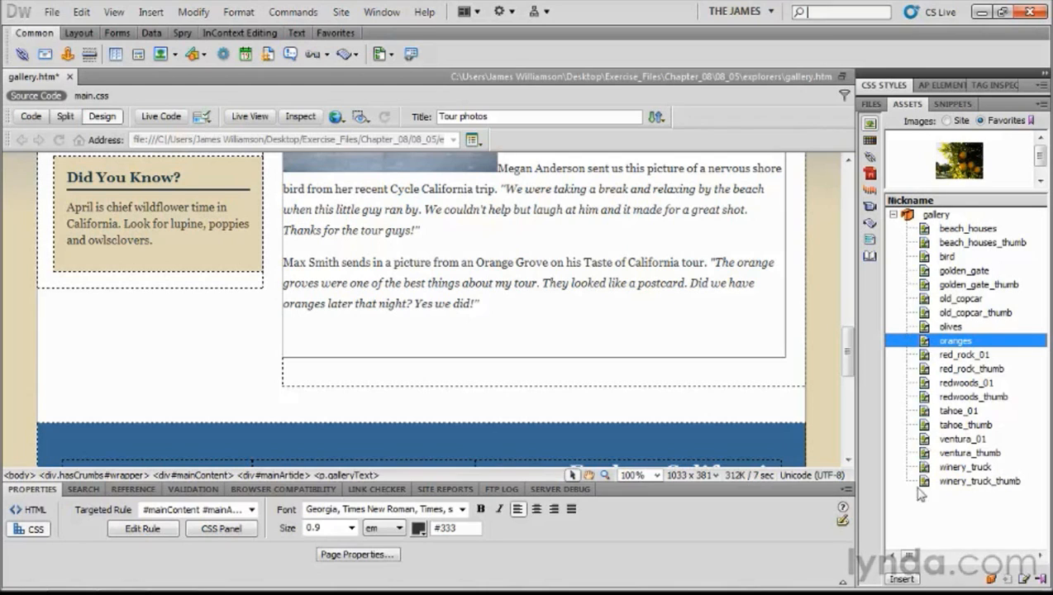
left_click(903, 578)
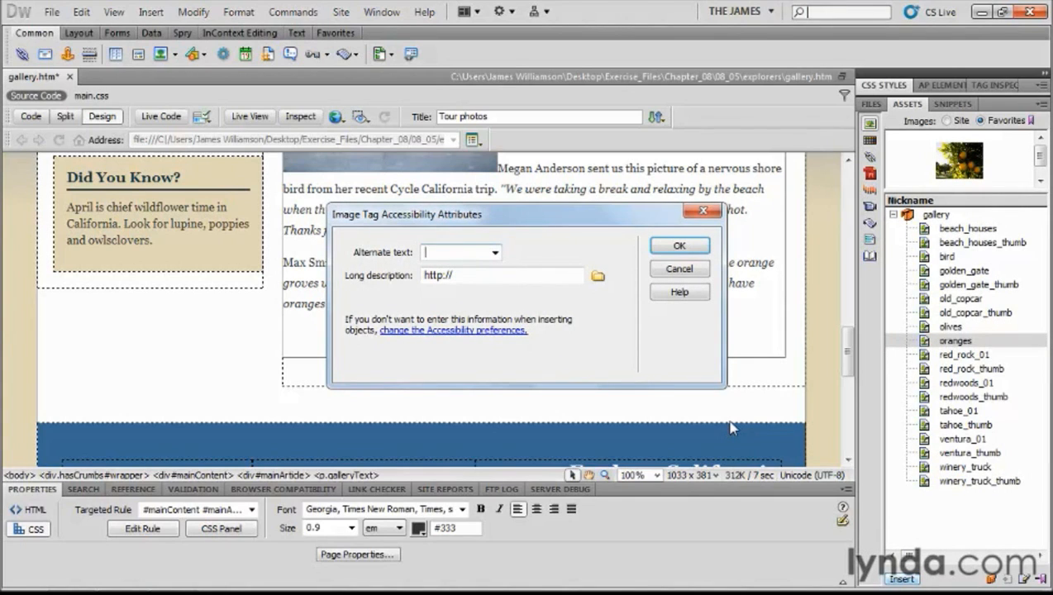
type("orange grove")
key("Return")
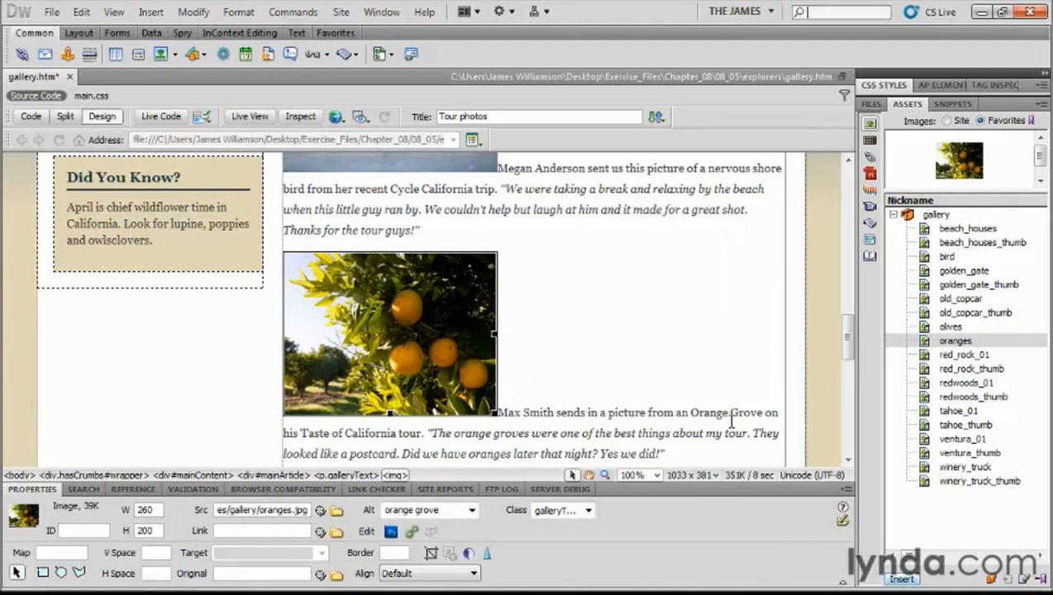
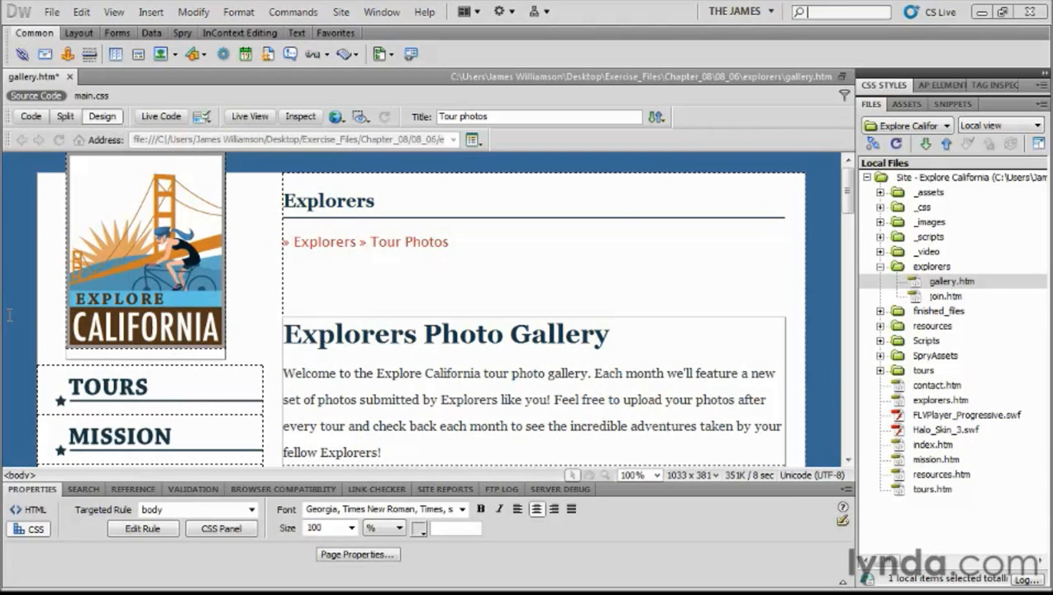
Add an empty paragraph after the orange grove description at the end of the photo gallery
left_click_drag(847, 199, 848, 363)
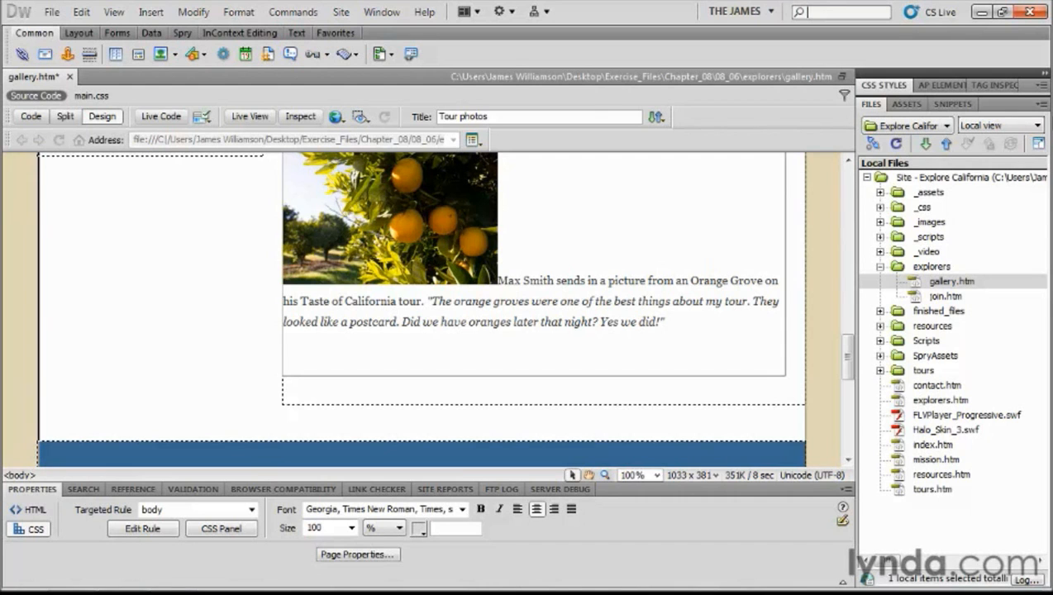
left_click(393, 345)
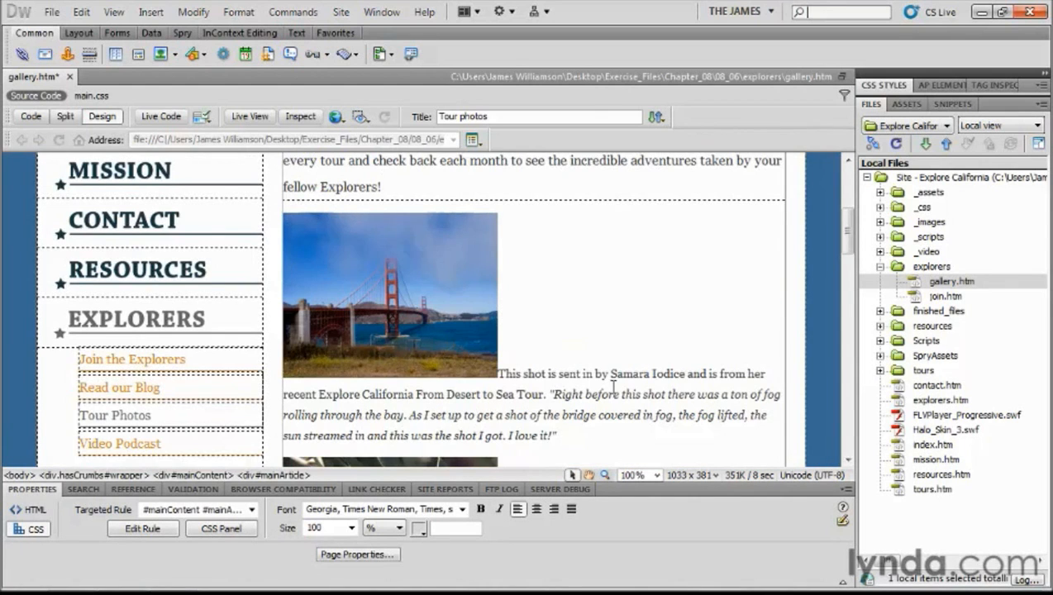
scroll(613, 387, "down", 3)
scroll(613, 387, "down", 5)
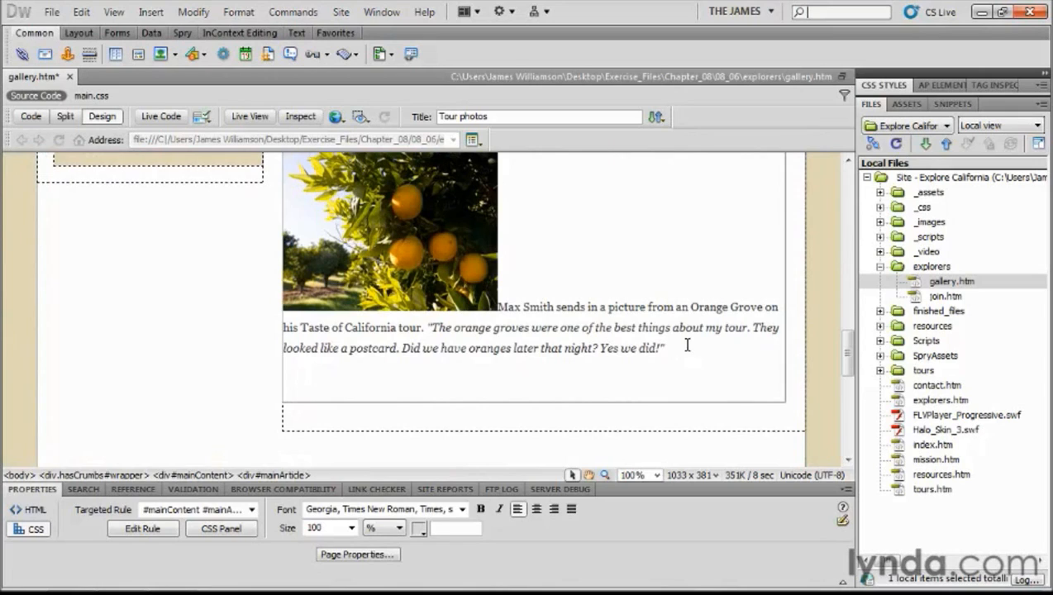
left_click(684, 346)
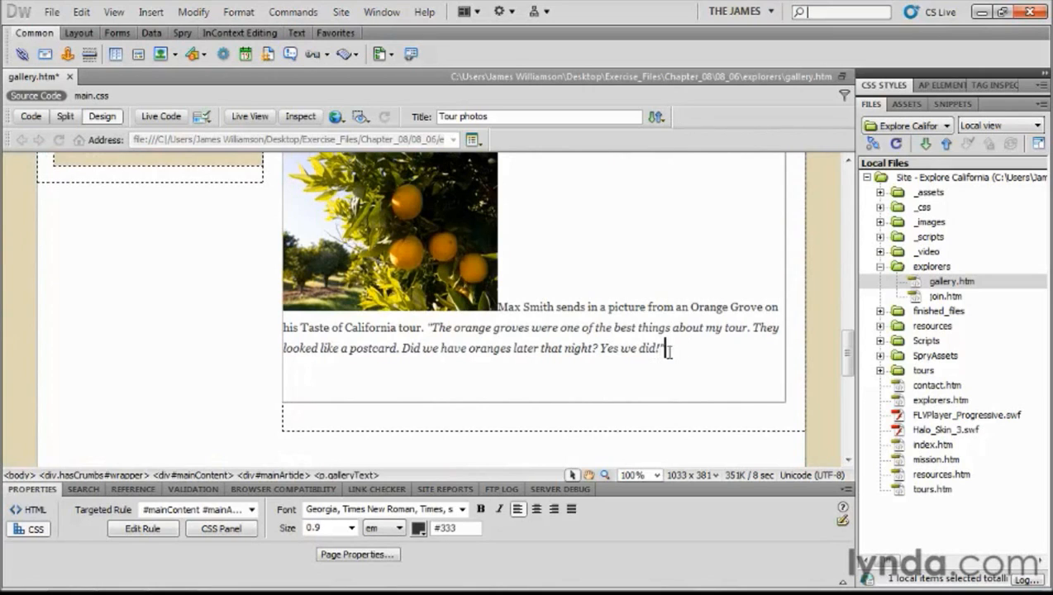
key("Return")
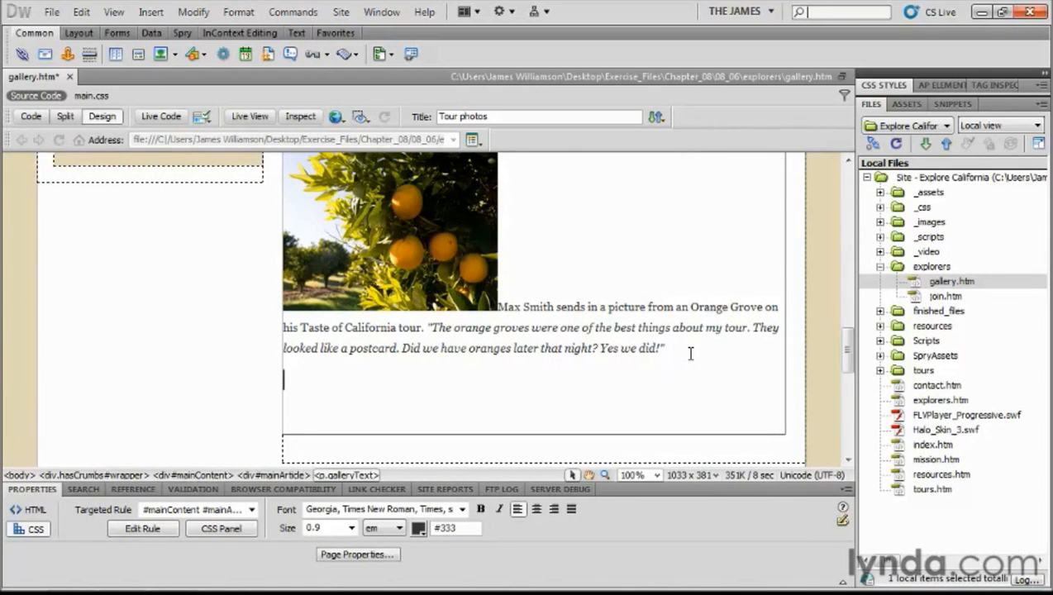
Insert banner.psd from the _assets folder as an image in the empty paragraph
left_click(145, 14)
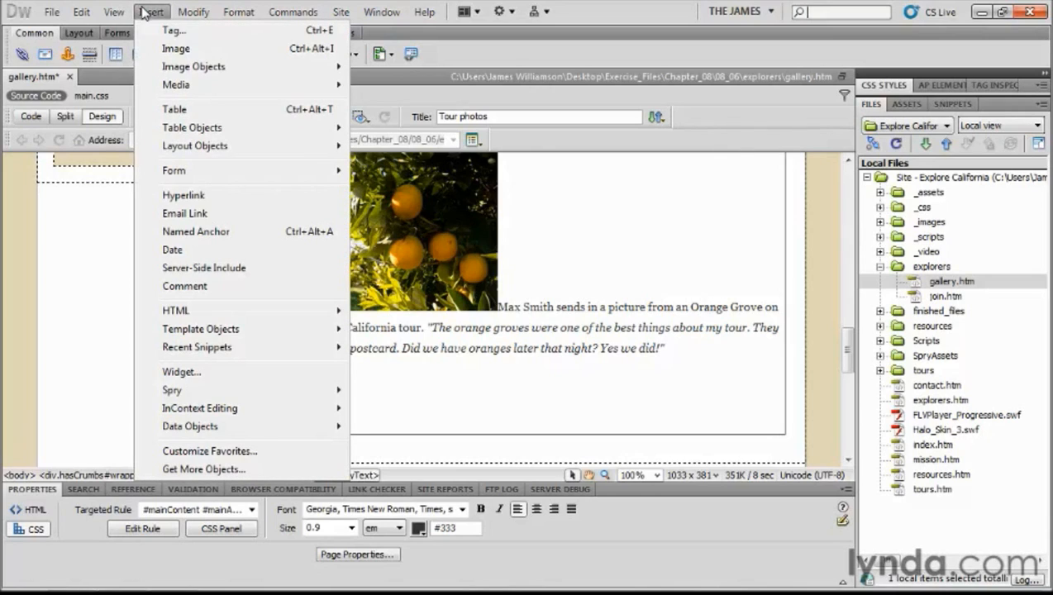
left_click(183, 50)
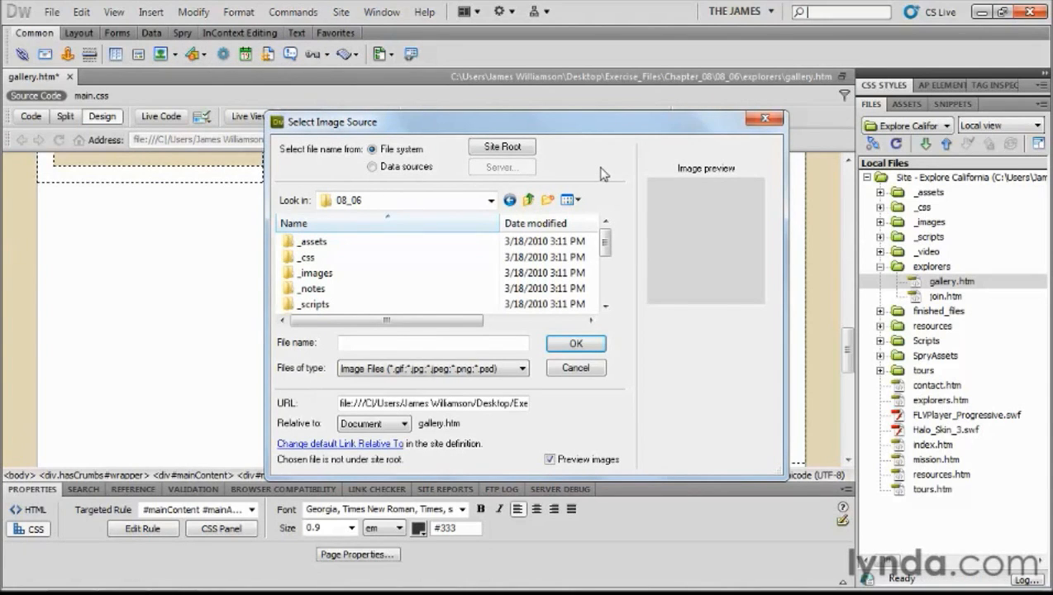
double_click(314, 242)
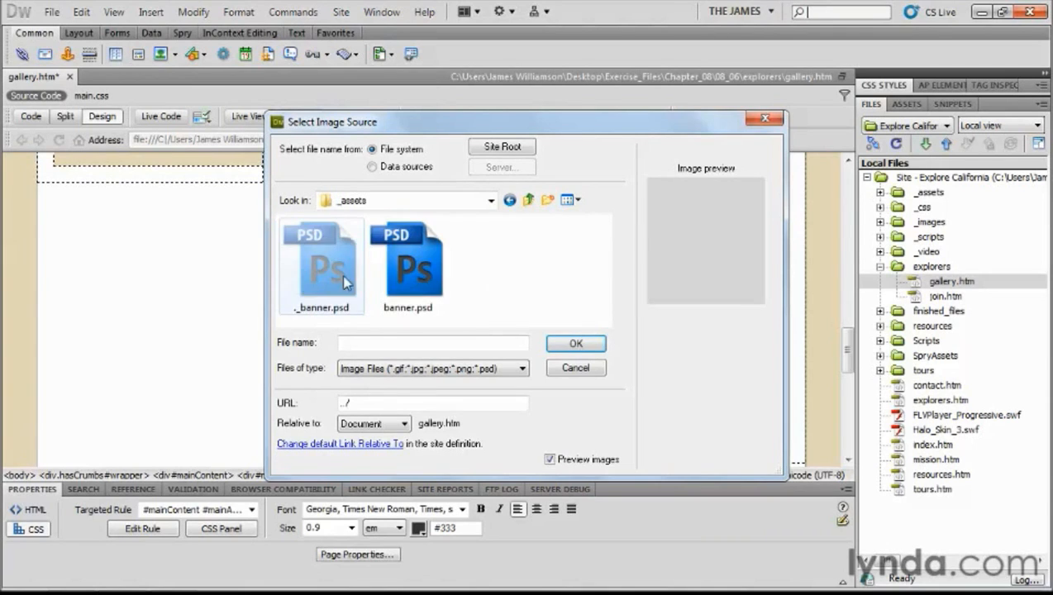
left_click(419, 281)
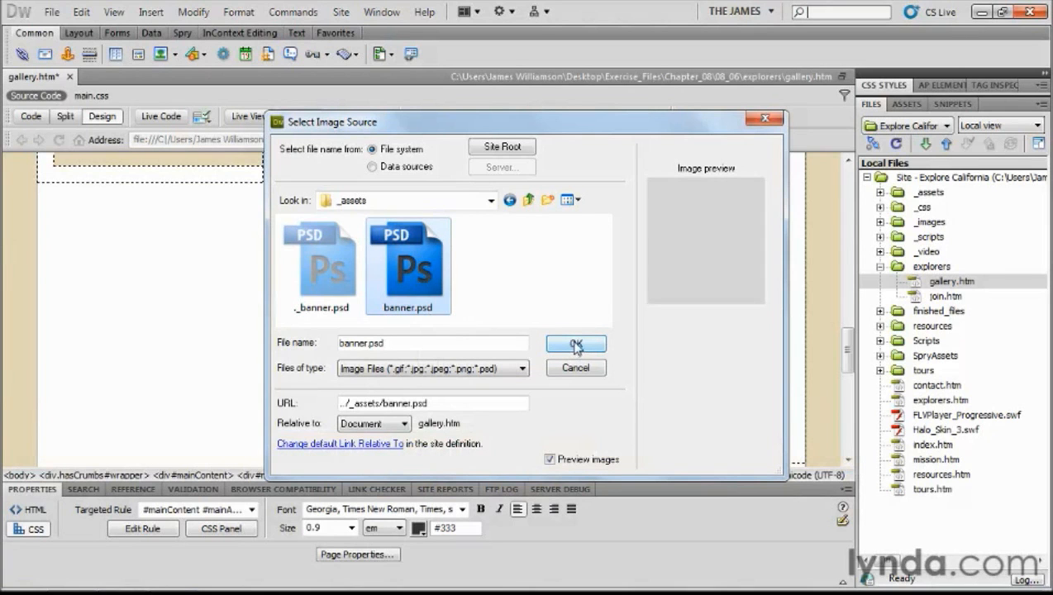
left_click(576, 344)
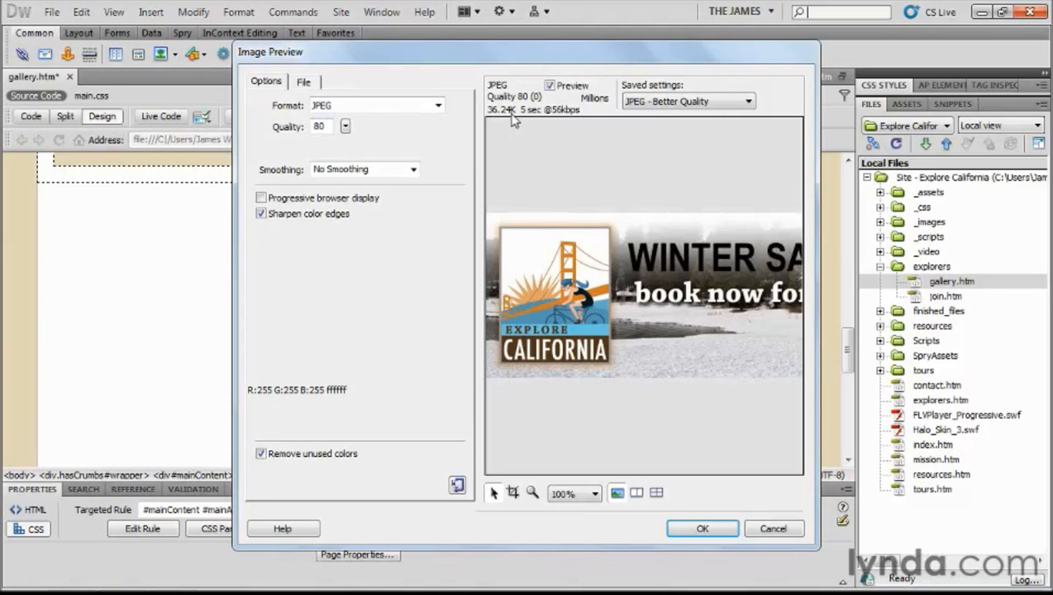
Export the banner as a JPEG at quality 80 to banner.jpg in the _images folder, replacing the existing file
left_click(312, 81)
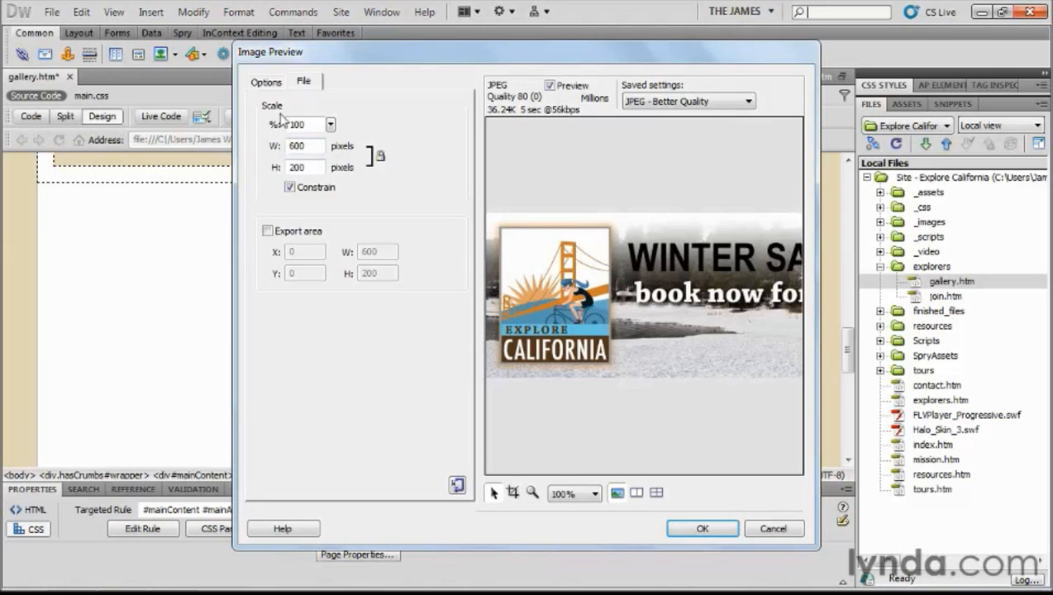
left_click(266, 82)
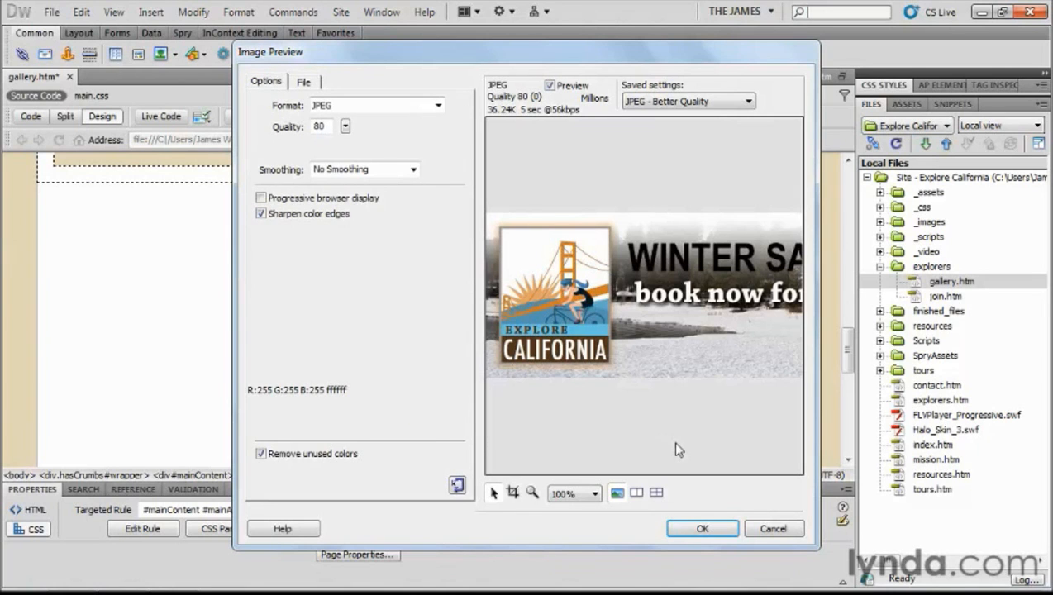
left_click(702, 530)
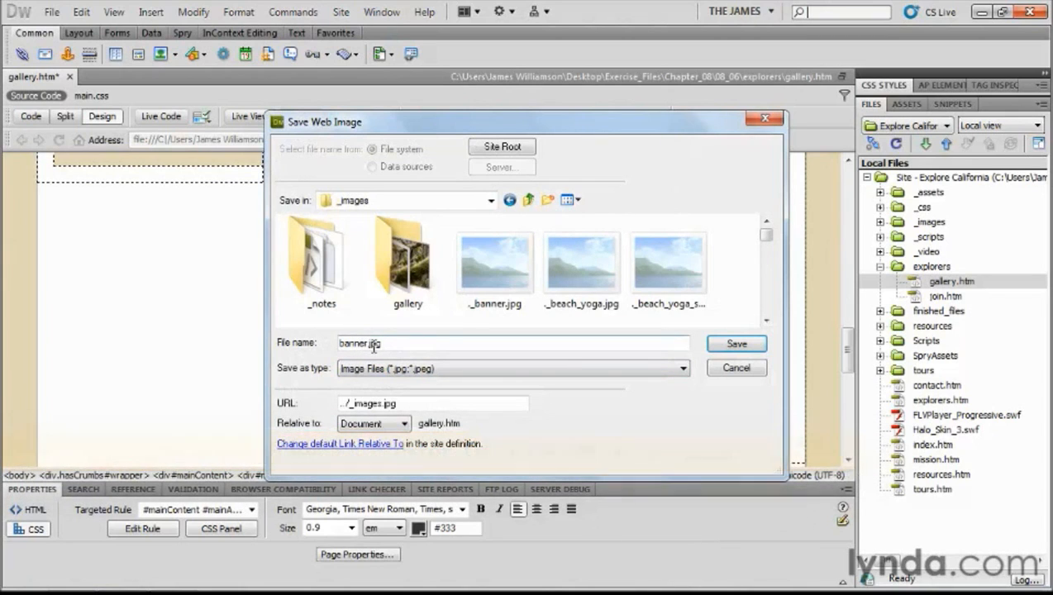
left_click(736, 343)
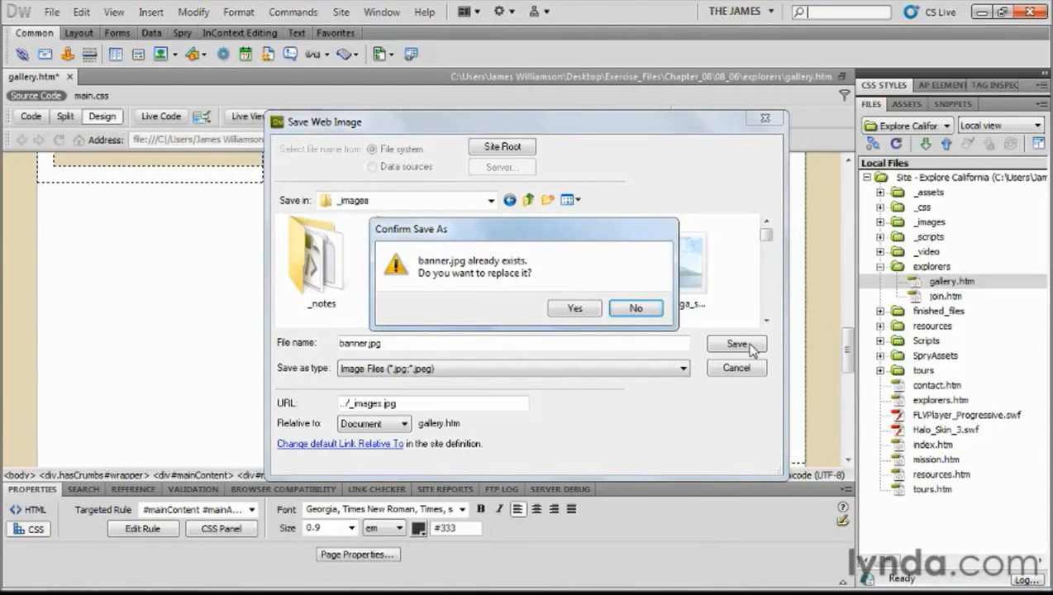
left_click(582, 308)
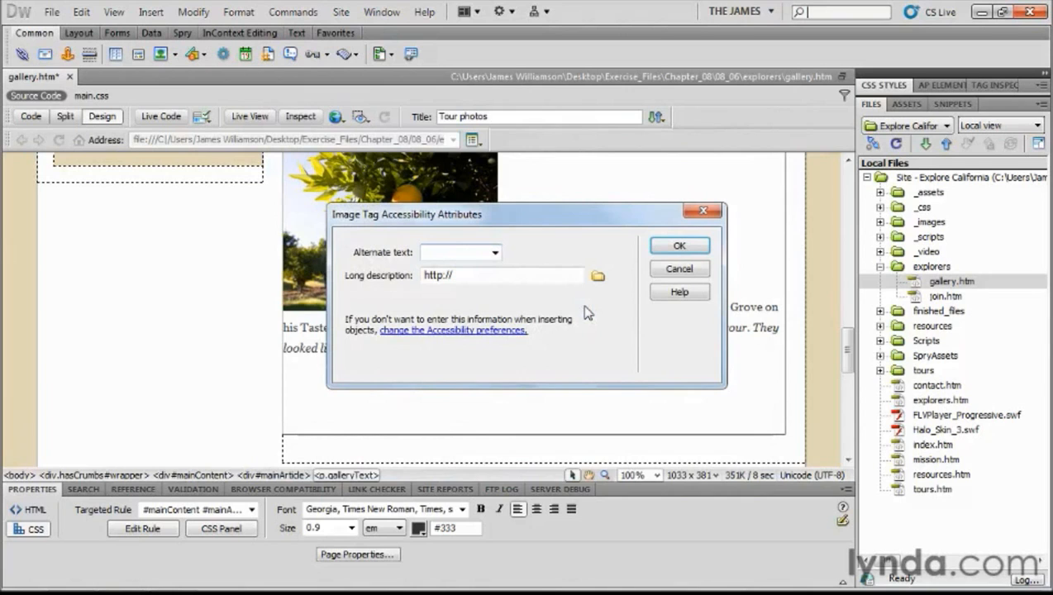
Give the banner the alternate text "book now!" and save gallery.htm
type("book now!")
left_click(689, 246)
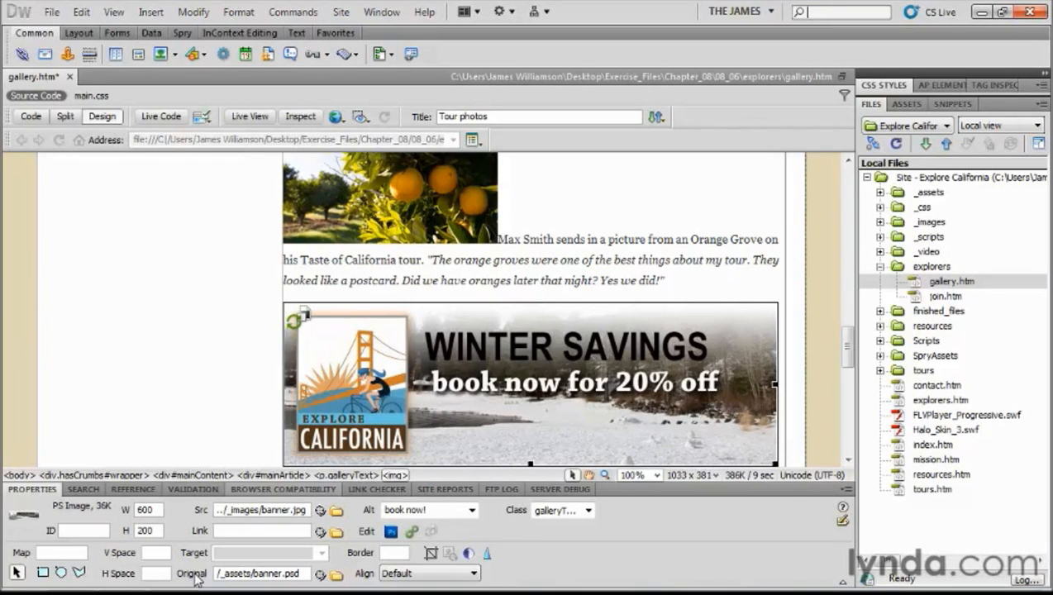
key("ctrl+s")
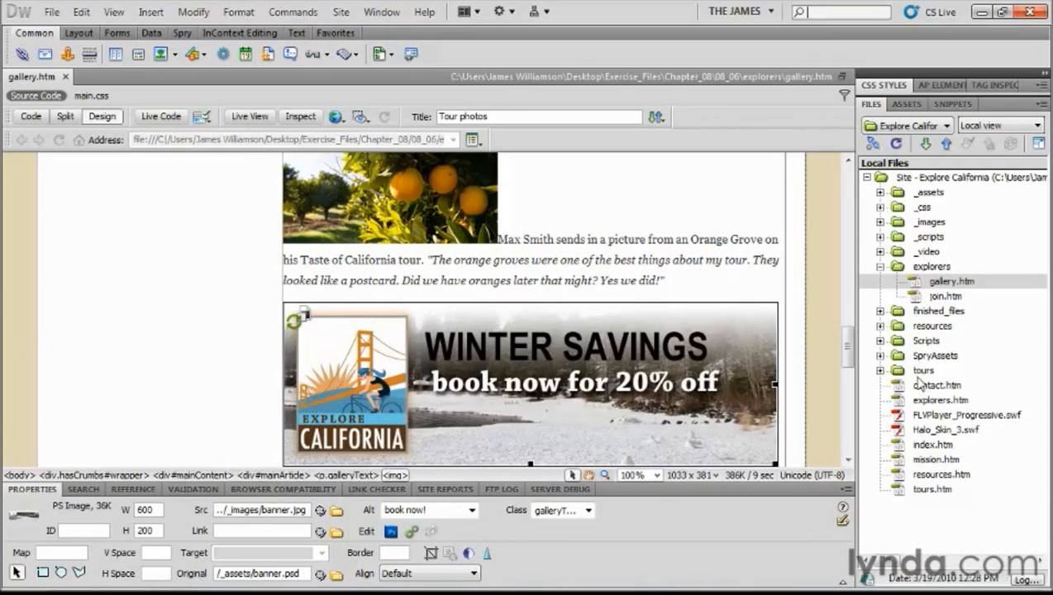
Open mission.htm and add an empty paragraph after the last paragraph of its main article
double_click(902, 461)
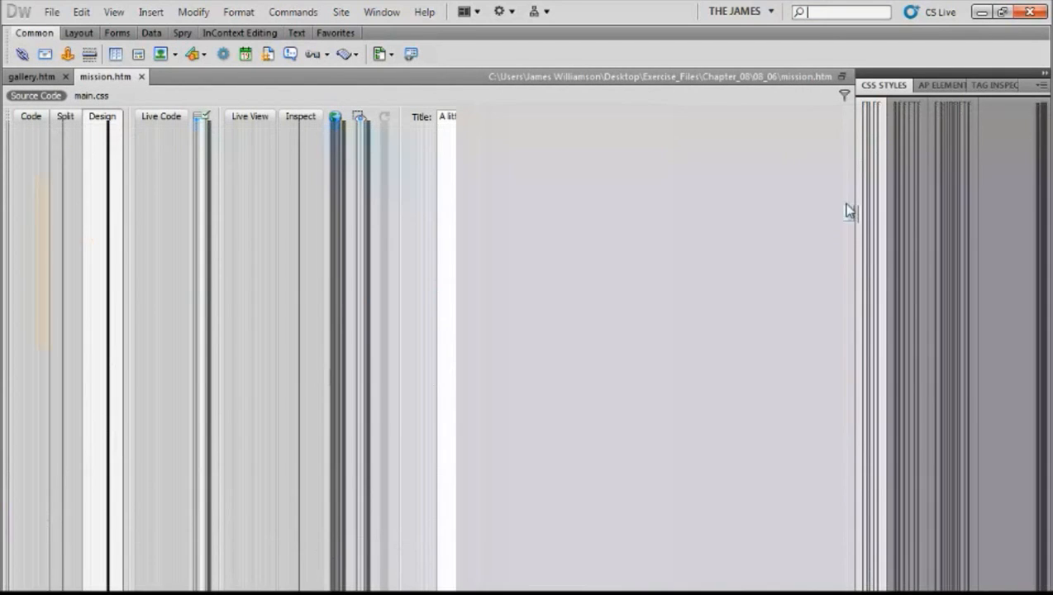
left_click_drag(846, 207, 864, 327)
left_click(370, 293)
key("Return")
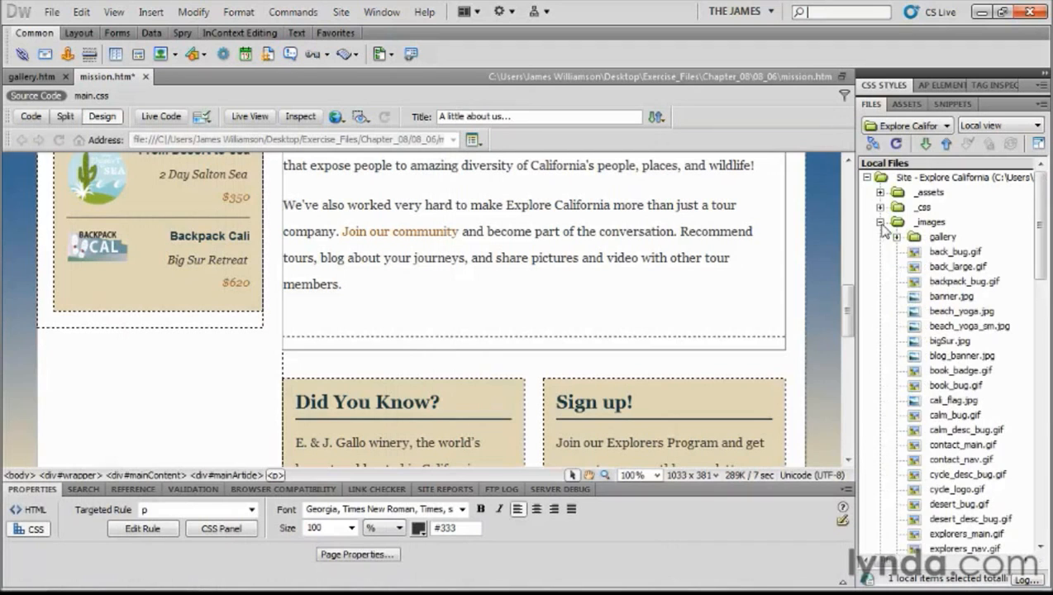
Insert banner.jpg from the site's _images folder into the new paragraph on mission.htm, with the alternate text "book now"
left_click(914, 296)
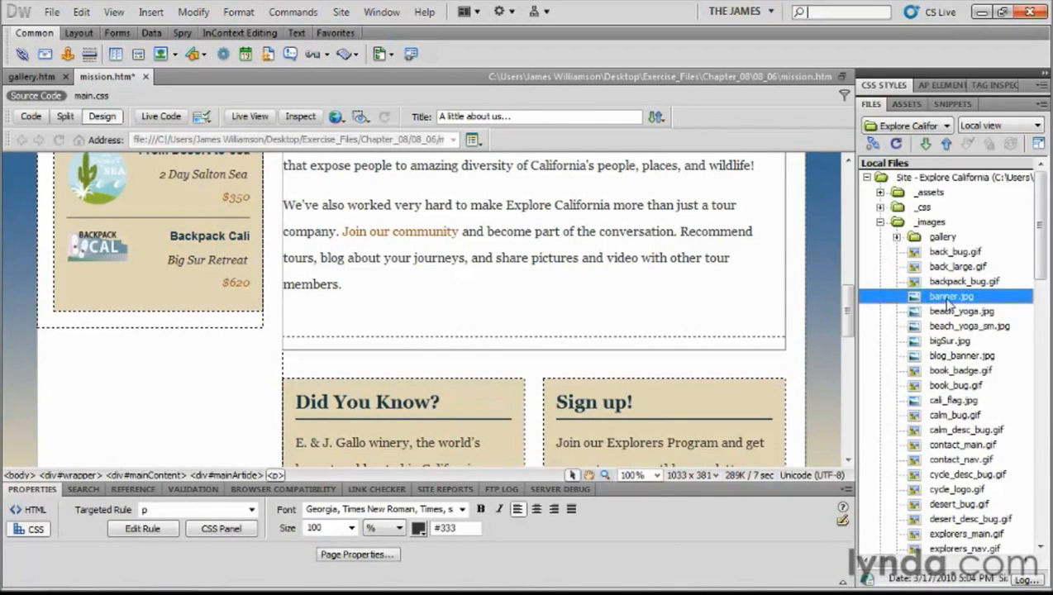
left_click_drag(930, 305, 305, 320)
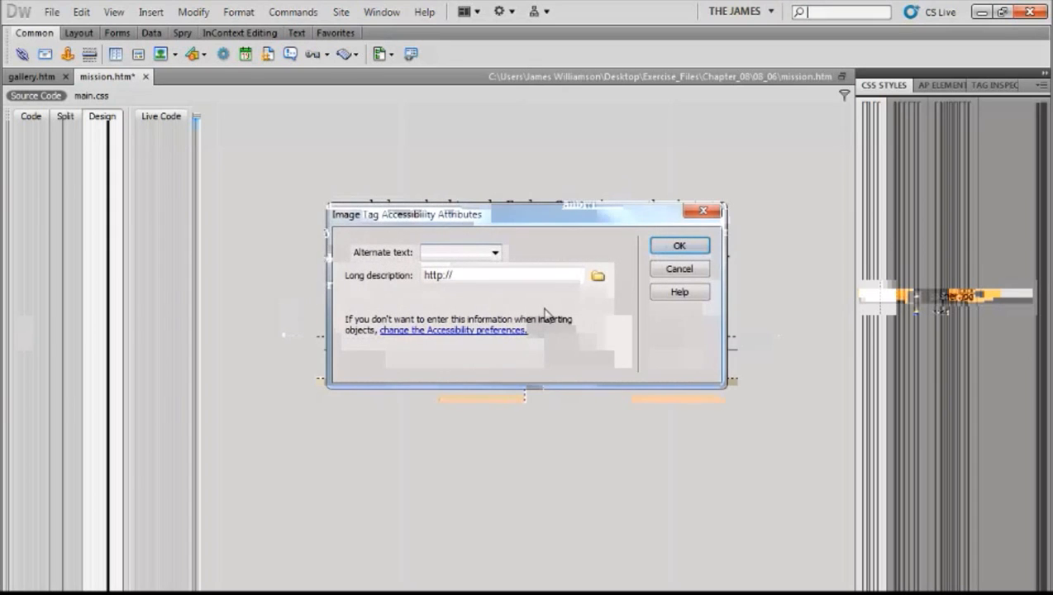
type("book now")
key("Return")
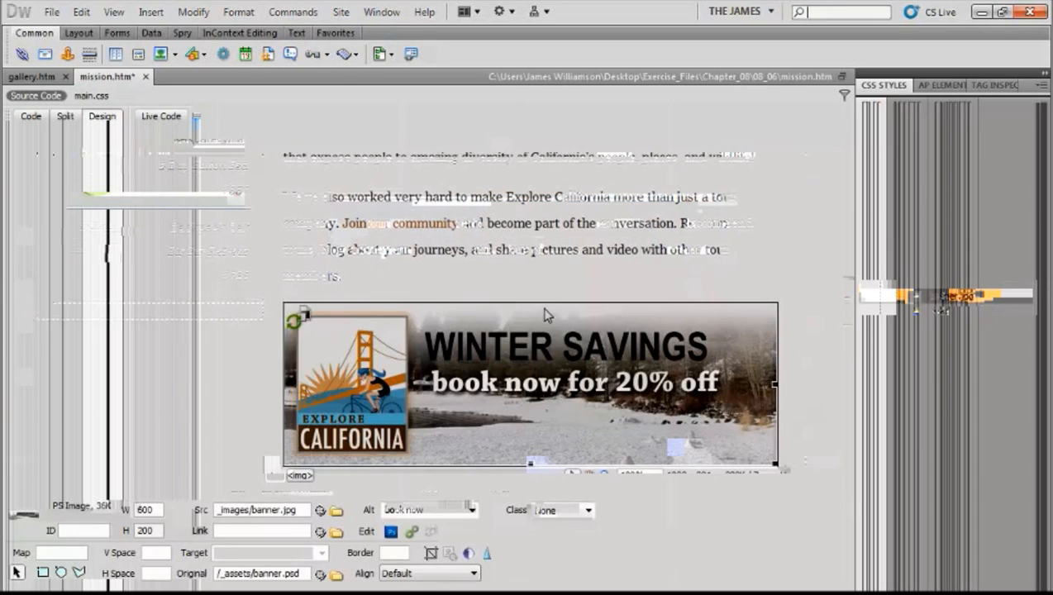
left_click_drag(848, 315, 848, 304)
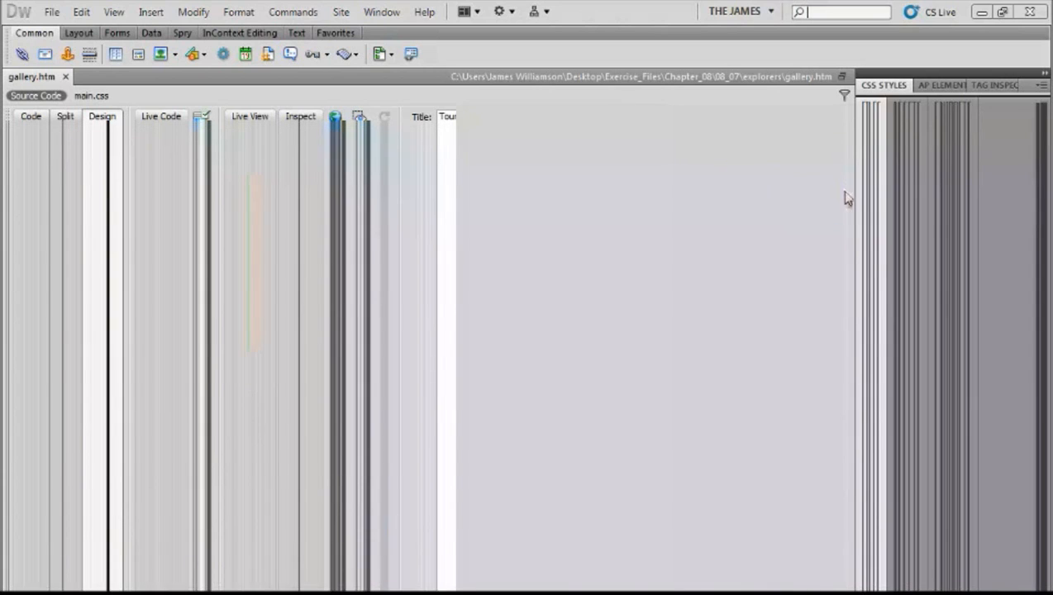
Open the gallery banner's original file in Photoshop and switch the visible layer group from winter to summer
left_click_drag(846, 198, 850, 376)
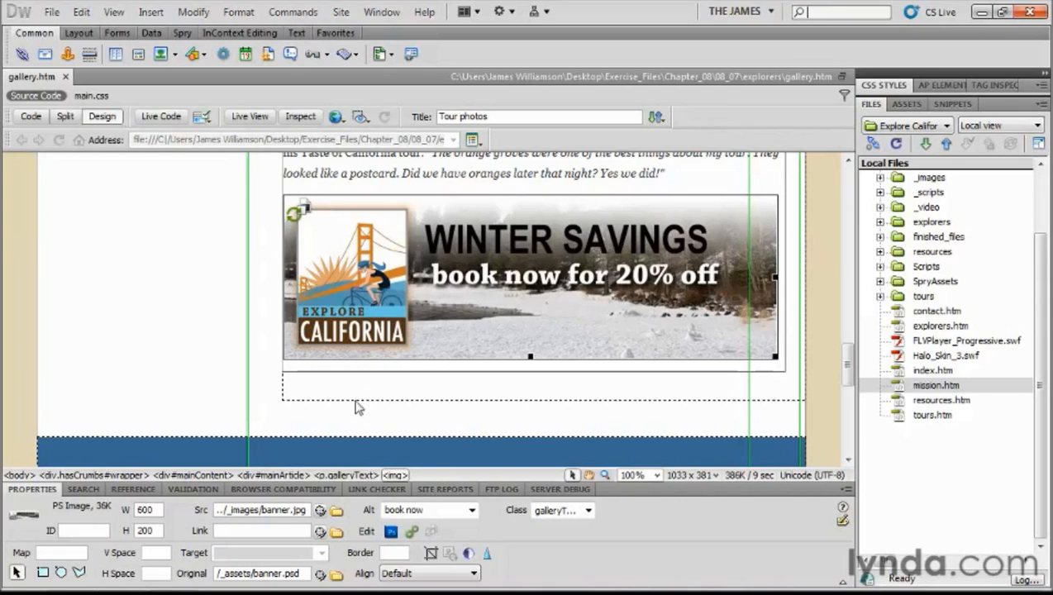
left_click(390, 531)
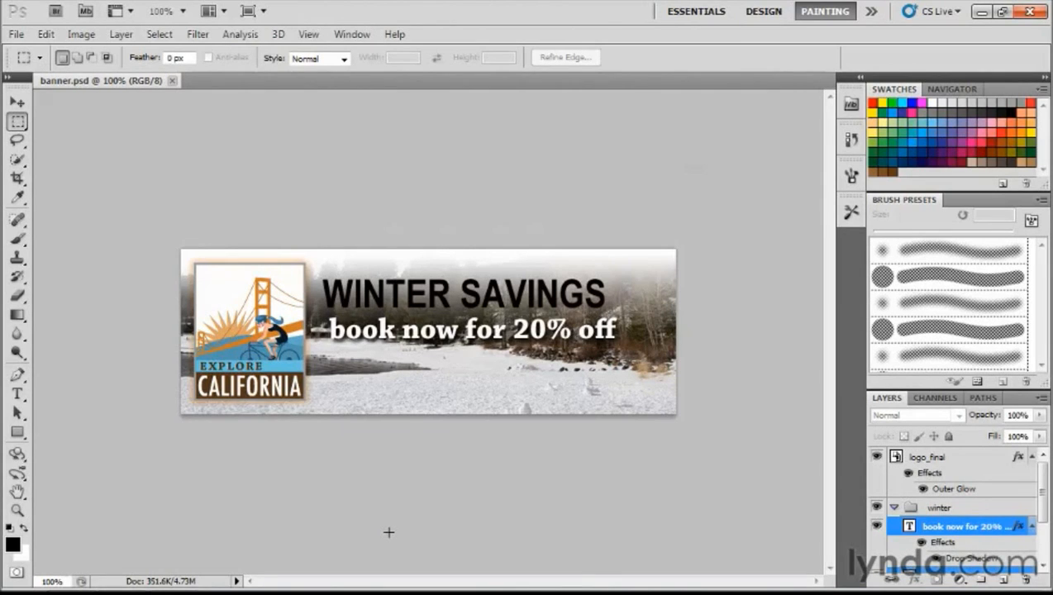
double_click(902, 201)
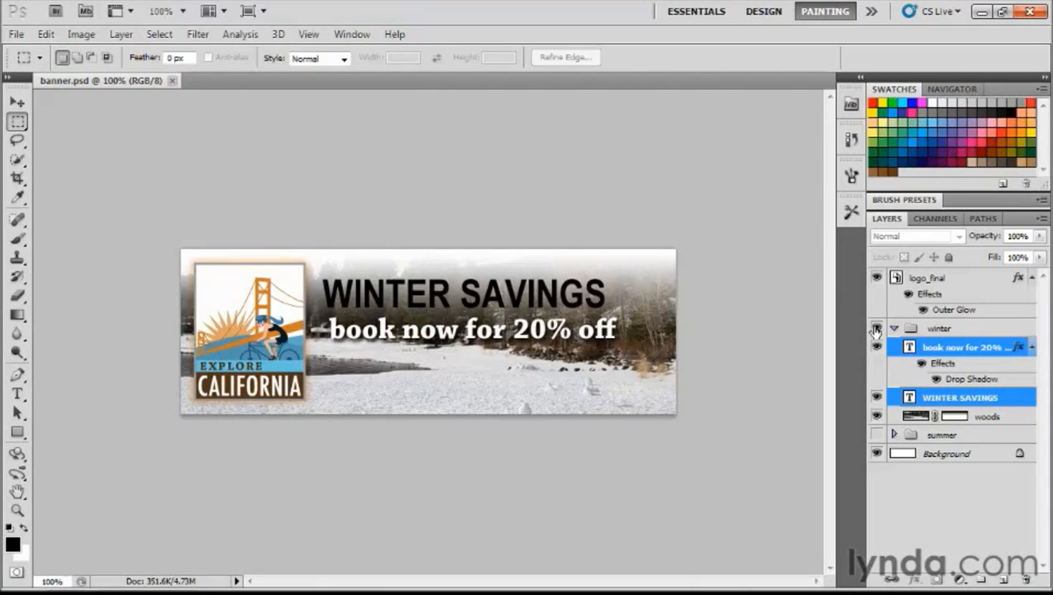
left_click(893, 328)
left_click(876, 328)
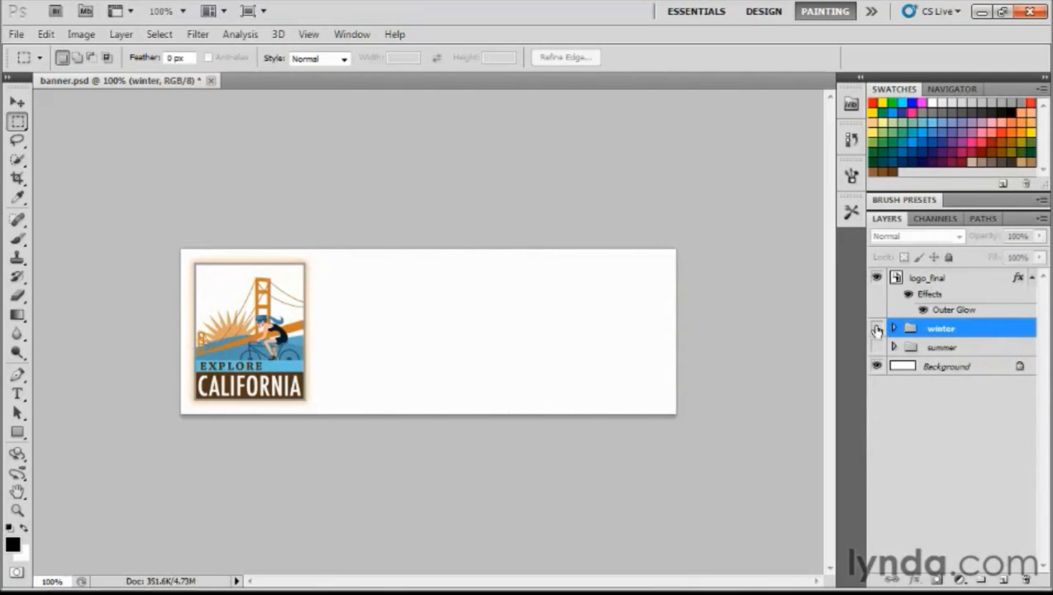
left_click(876, 347)
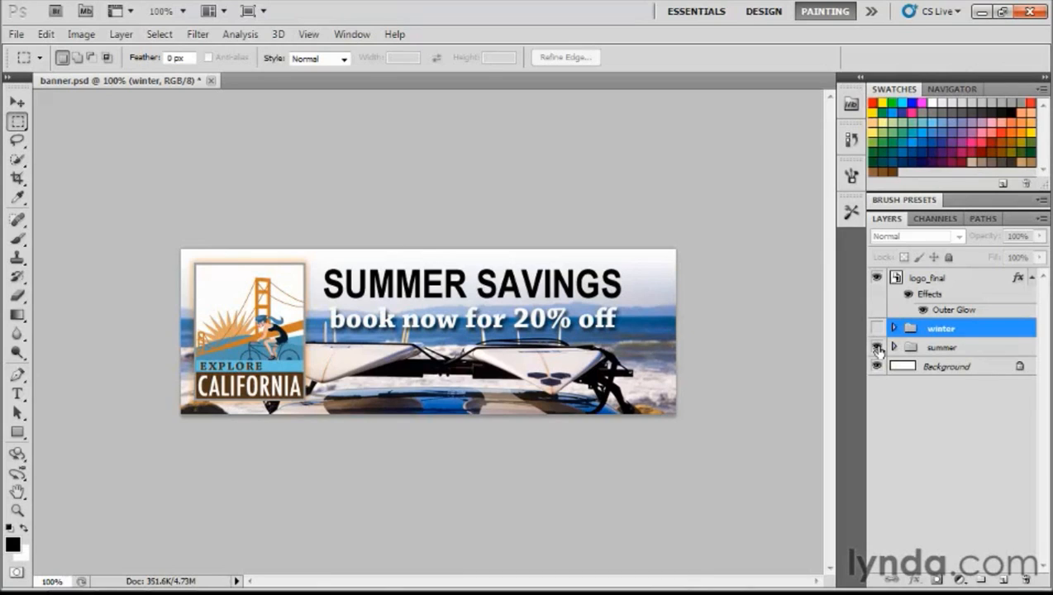
Save and close banner.psd and switch back to Dreamweaver
left_click(15, 34)
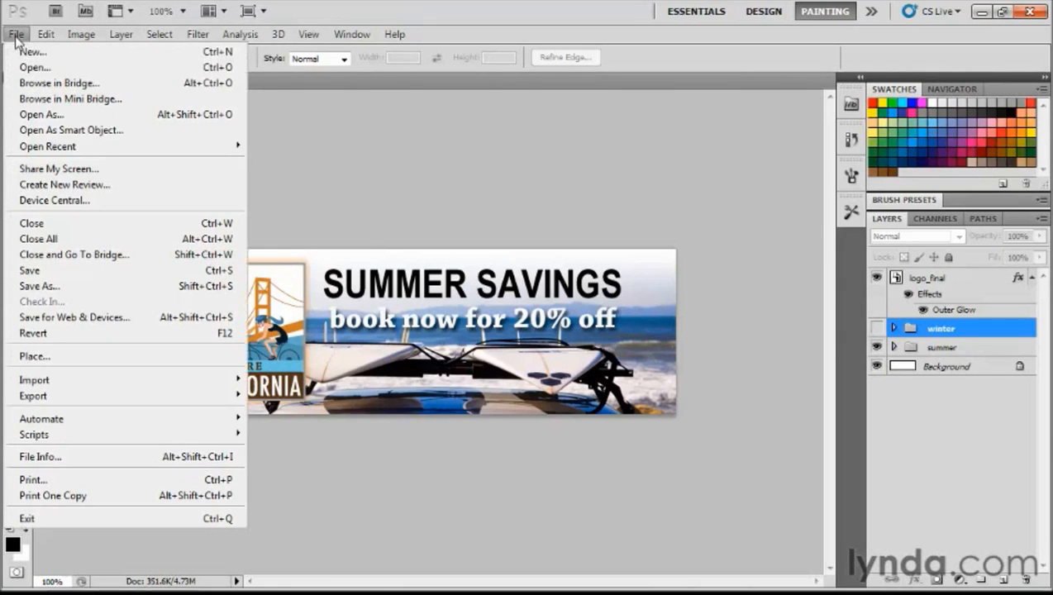
left_click(74, 272)
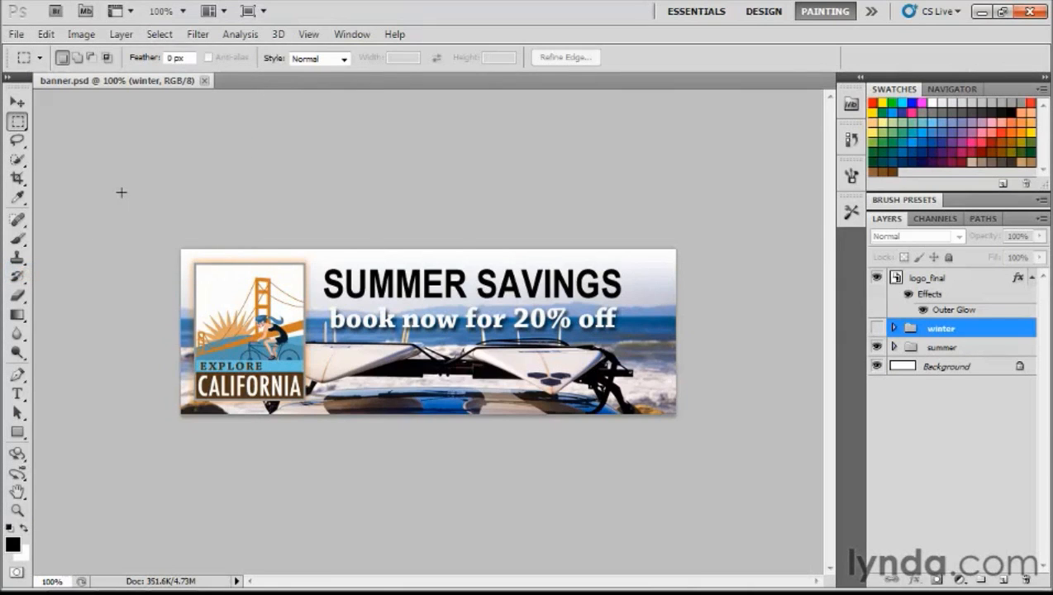
left_click(204, 80)
key("alt+Tab")
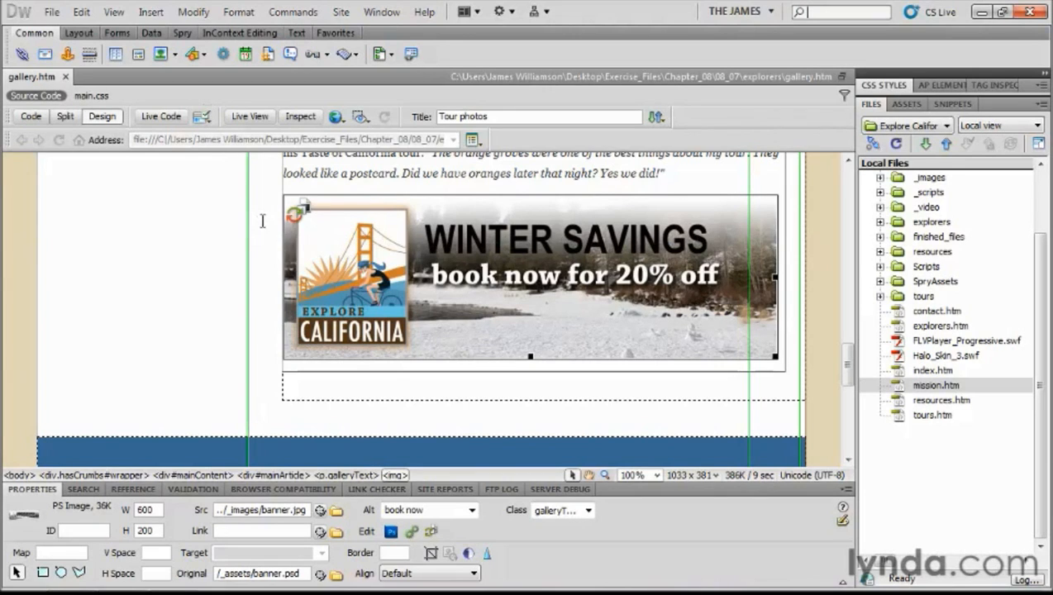
Update the banner image on gallery.htm from its edited original
mouse_move(299, 213)
left_click(429, 532)
right_click(412, 235)
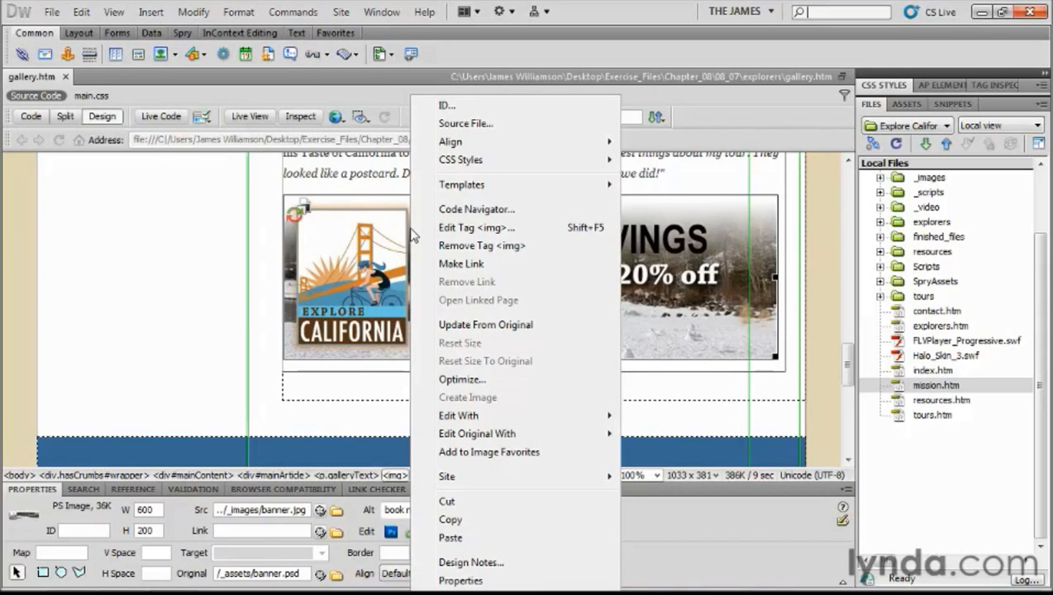
left_click(481, 327)
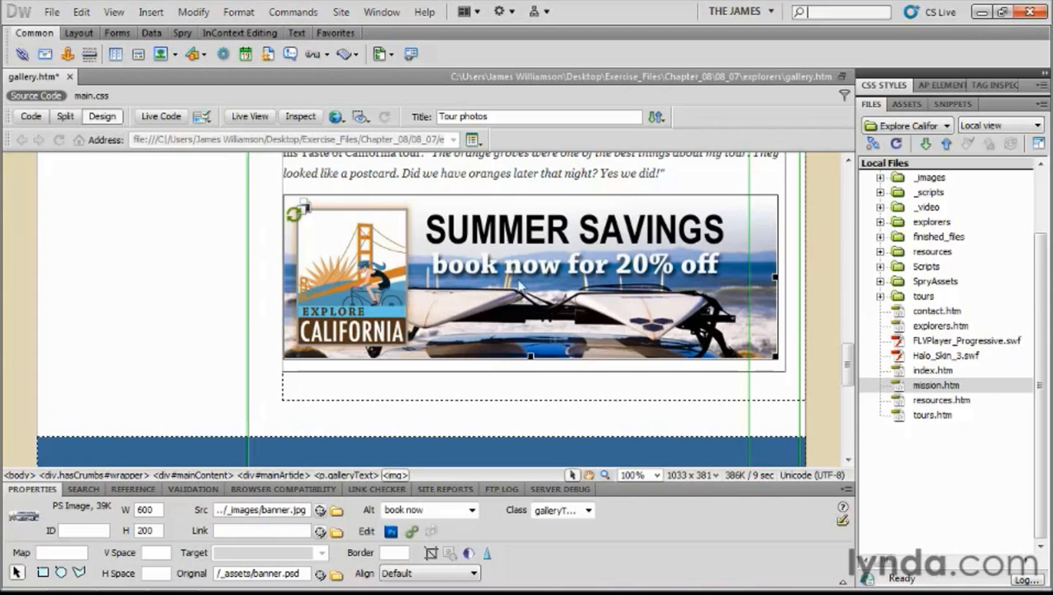
Open mission.htm from the site files and view its banner image
left_click(899, 389)
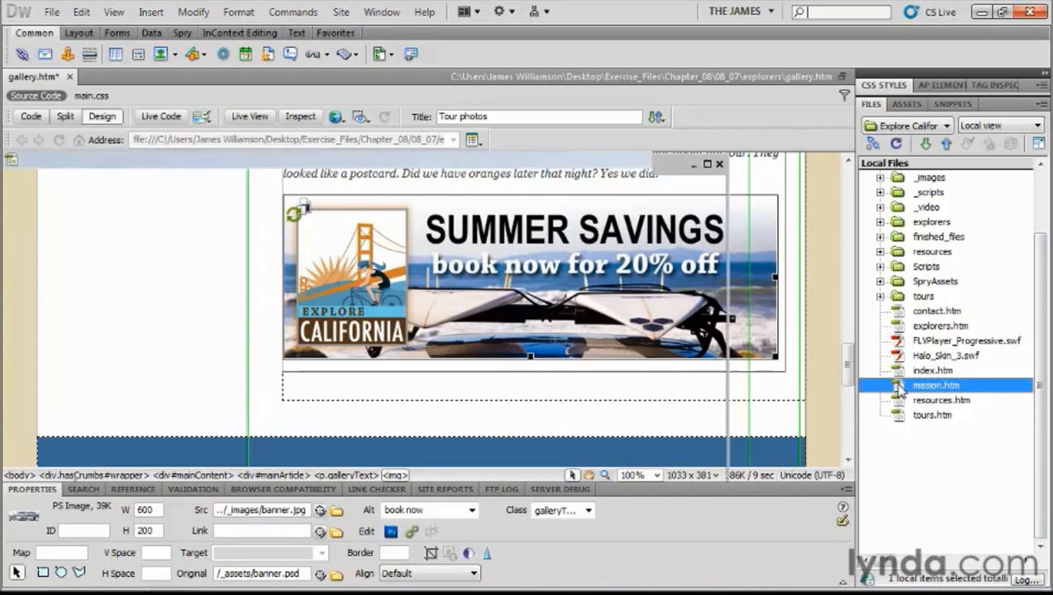
double_click(900, 388)
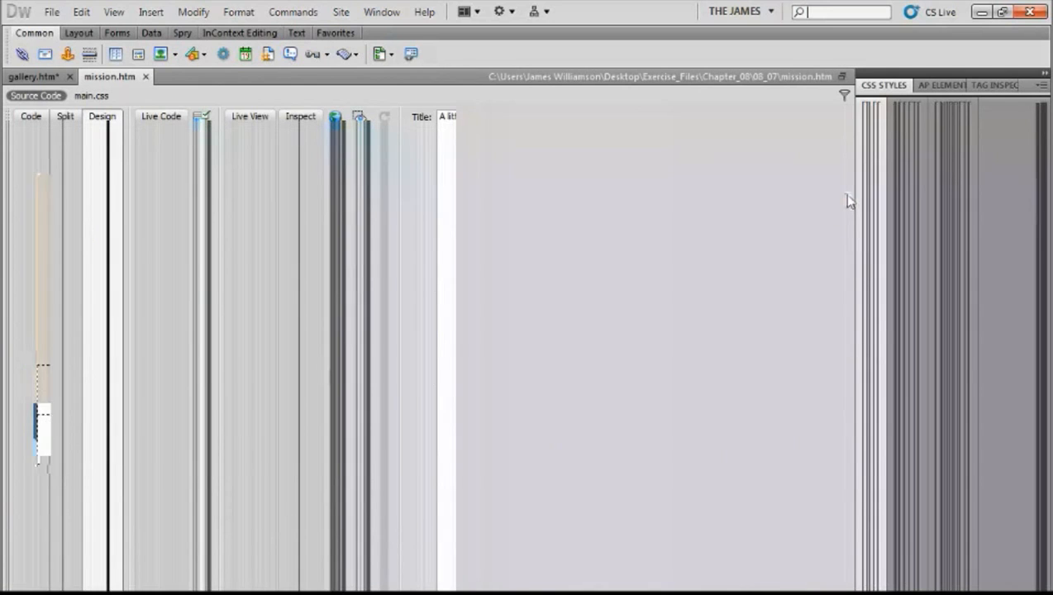
left_click_drag(849, 197, 851, 319)
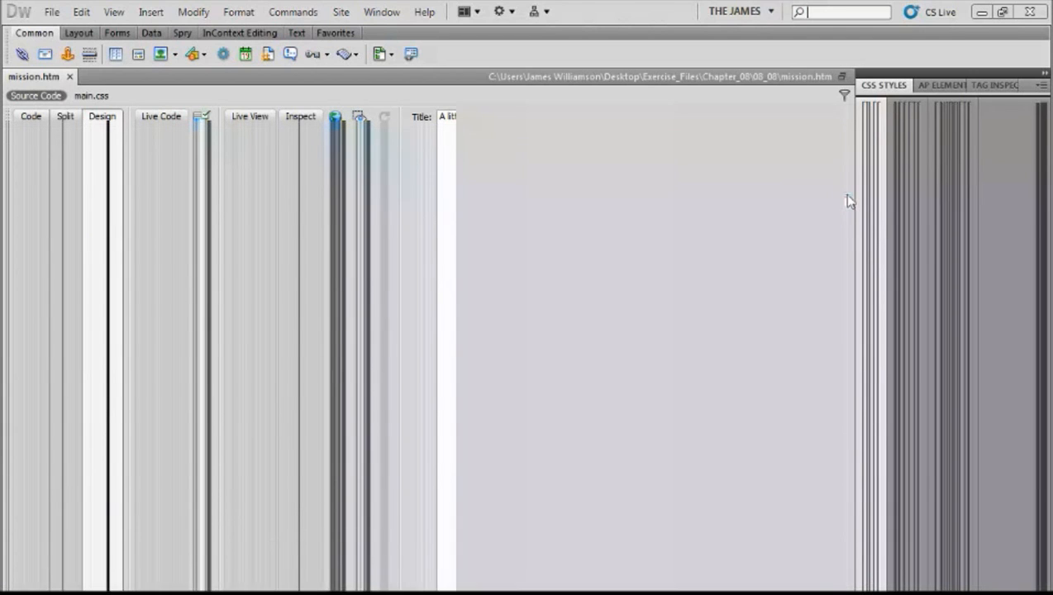
Select the mission_accent image placeholder beside the article text on mission.htm
left_click_drag(844, 195, 849, 235)
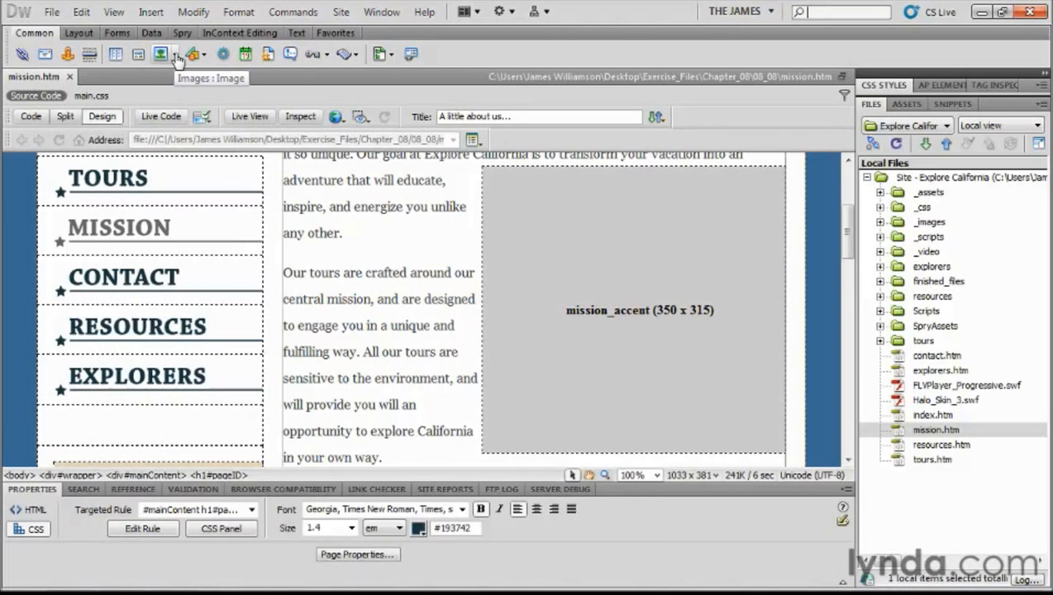
left_click(175, 56)
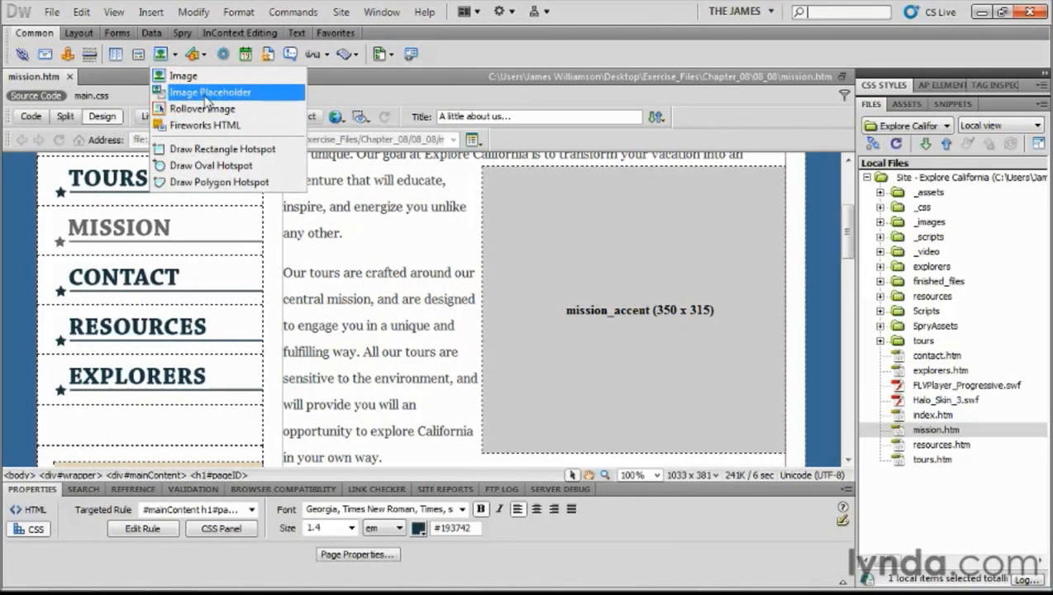
left_click(471, 65)
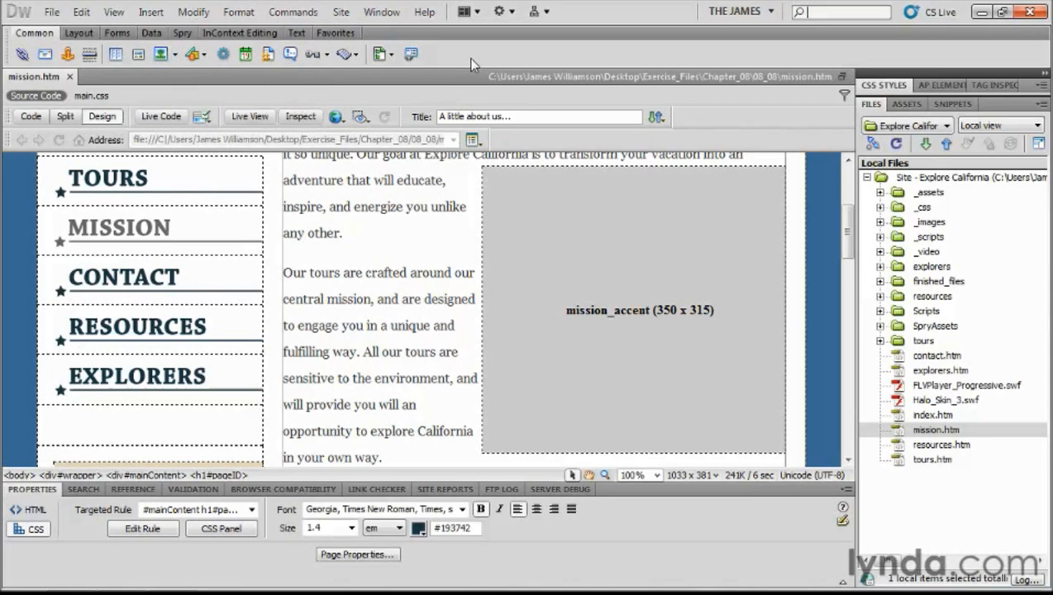
left_click(525, 205)
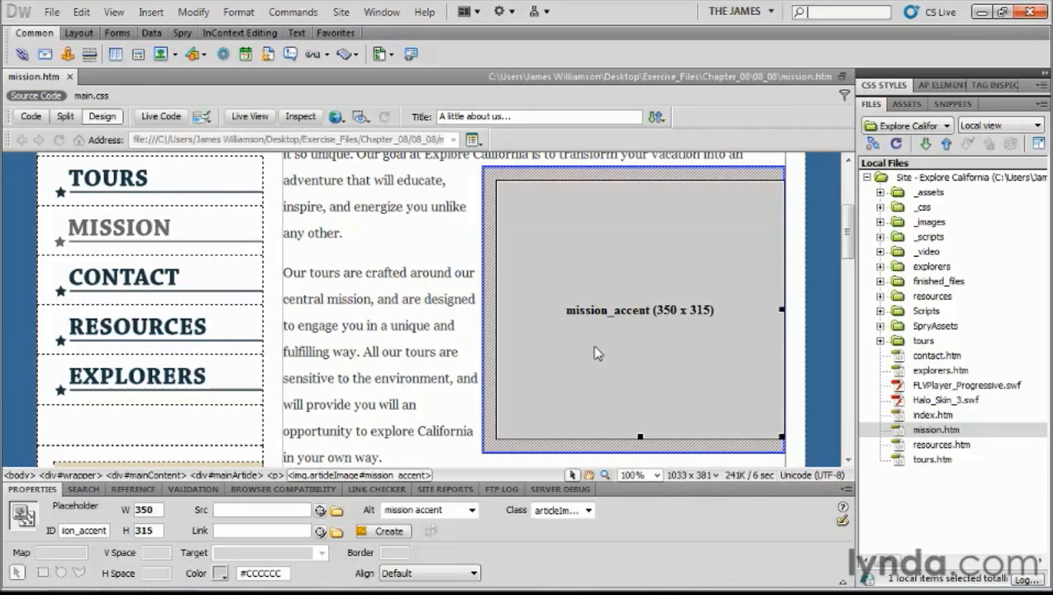
Open mockup_secondary.psd from the _assets folder in Photoshop and show the article photo at 100% with the Move tool active
left_click(879, 192)
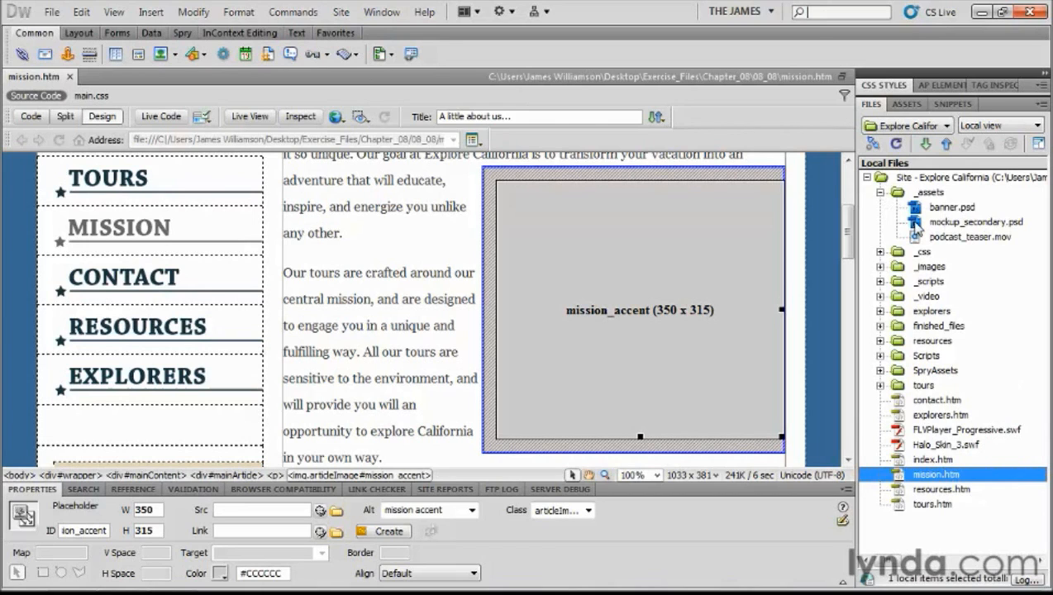
double_click(915, 223)
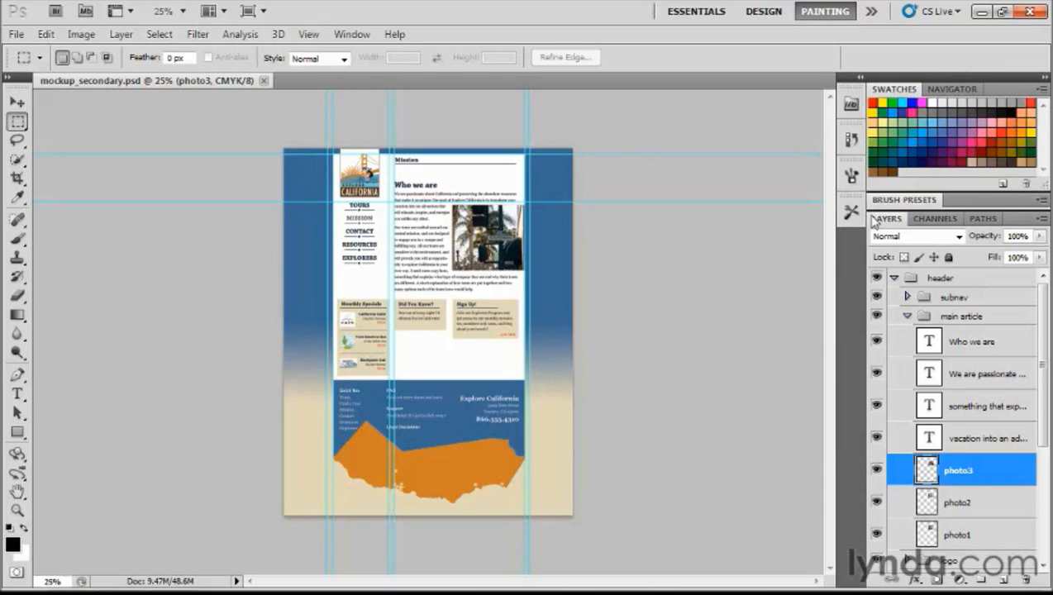
double_click(18, 511)
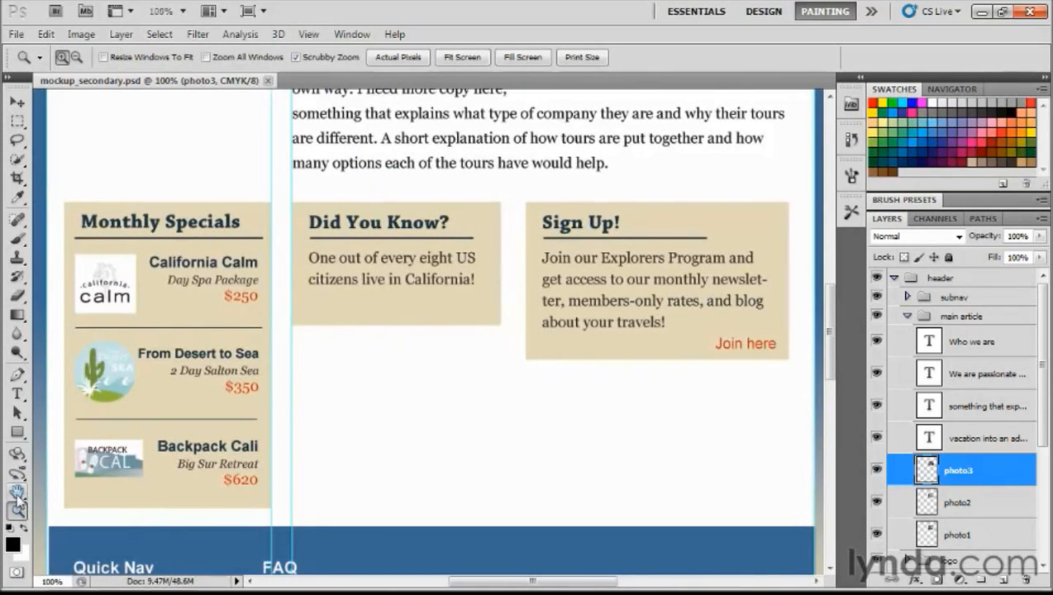
left_click(17, 491)
left_click_drag(574, 140, 480, 485)
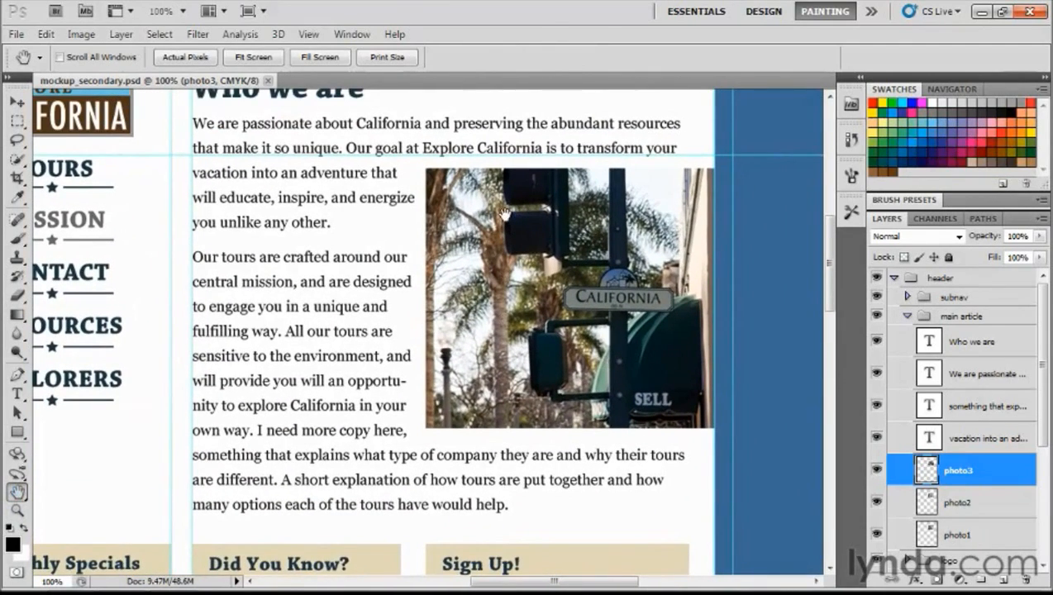
left_click(16, 102)
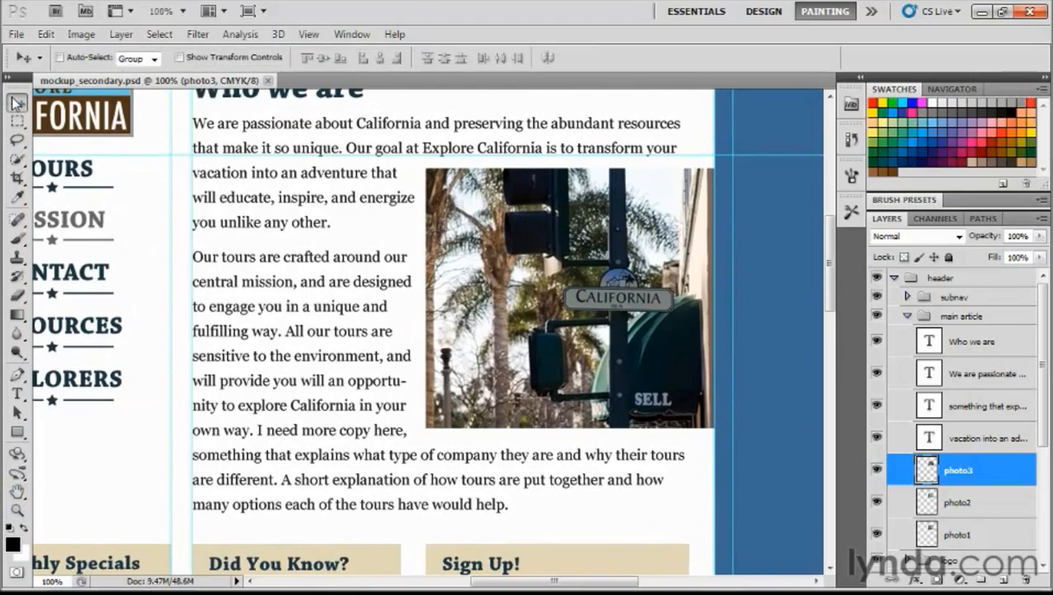
Hide and show the photo3 and photo2 layers to compare the alternative article photos in the mockup
left_click(876, 471)
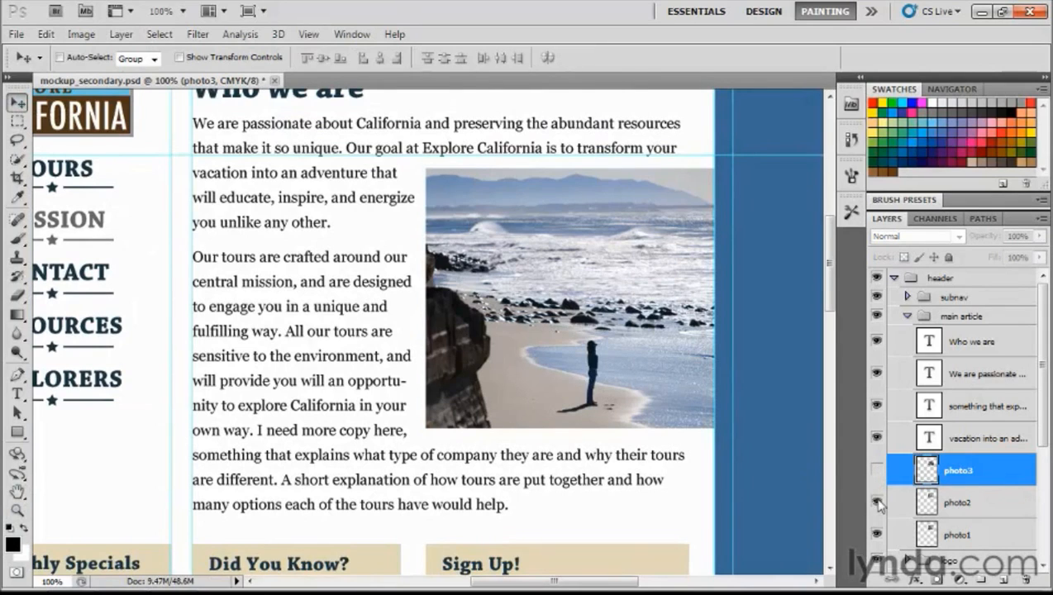
left_click(877, 503)
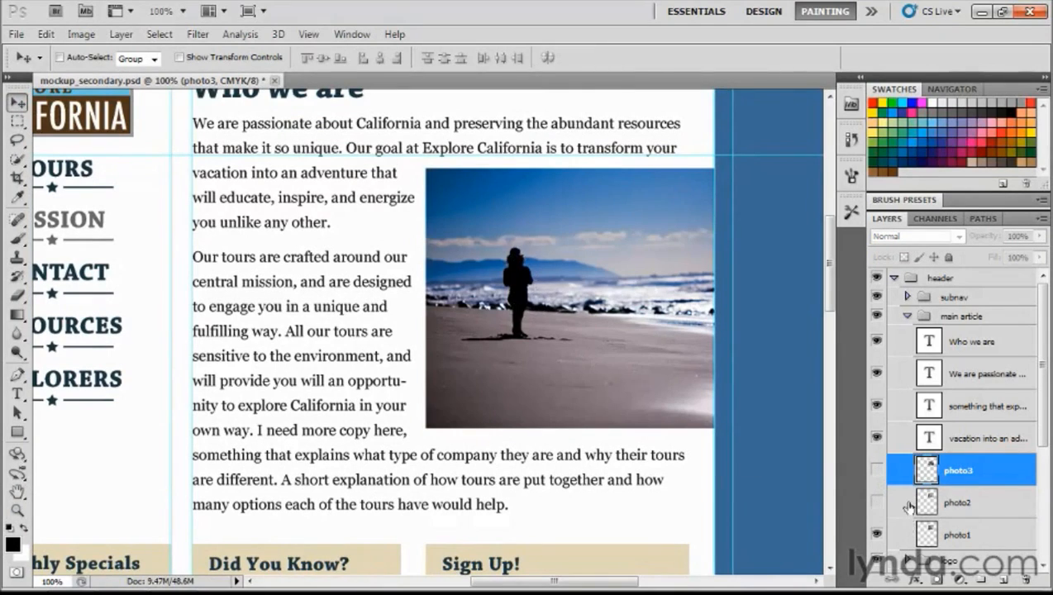
left_click(876, 501)
left_click(875, 471)
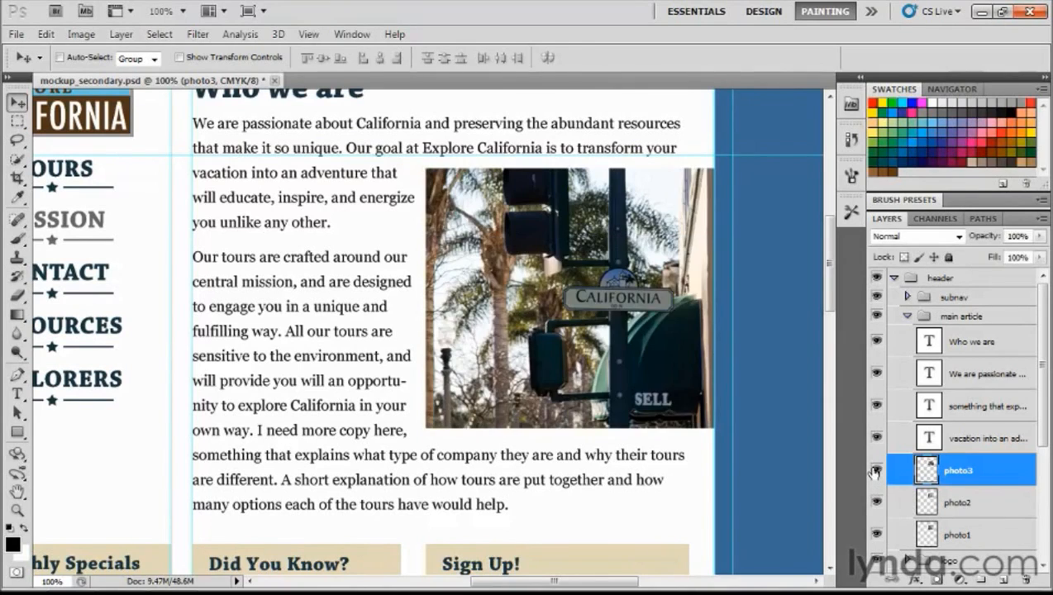
left_click(876, 471)
left_click(876, 502)
left_click(875, 471)
left_click(875, 502)
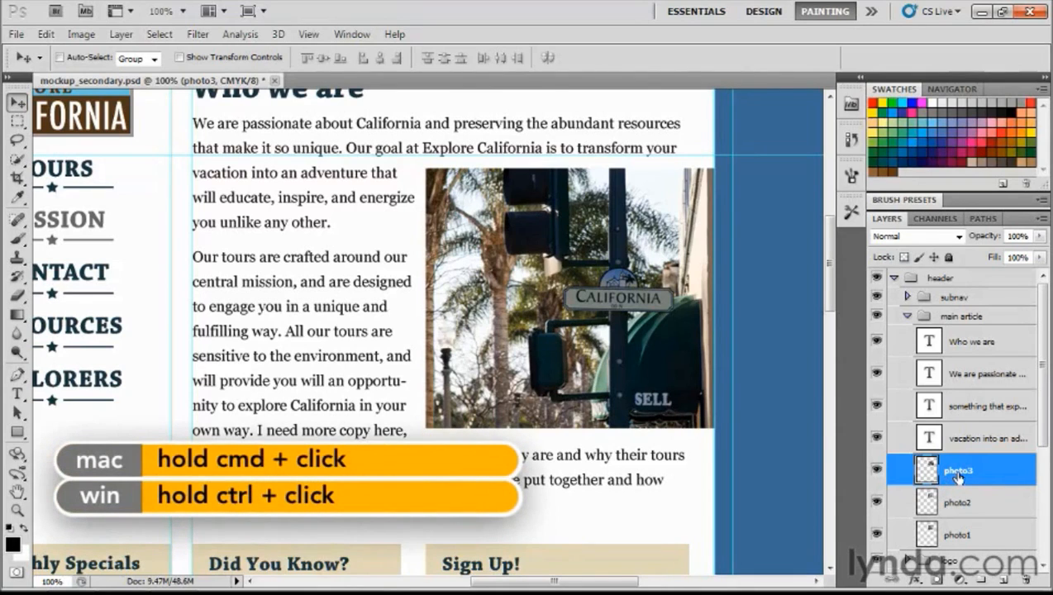
Load the photo3 layer's outline as a selection and copy the merged artwork inside it
left_click(930, 471, "ctrl")
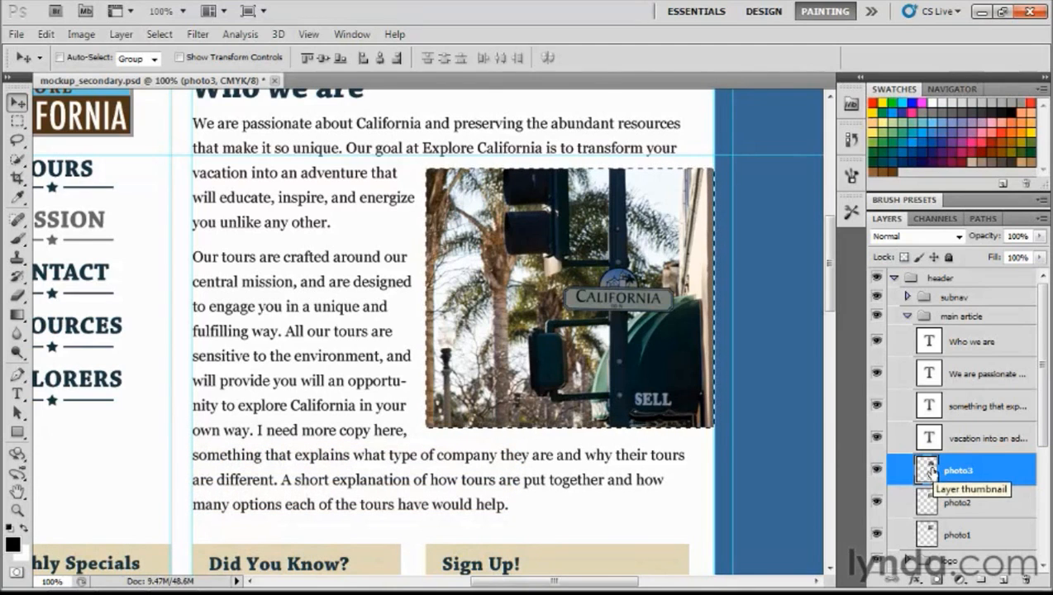
left_click(45, 35)
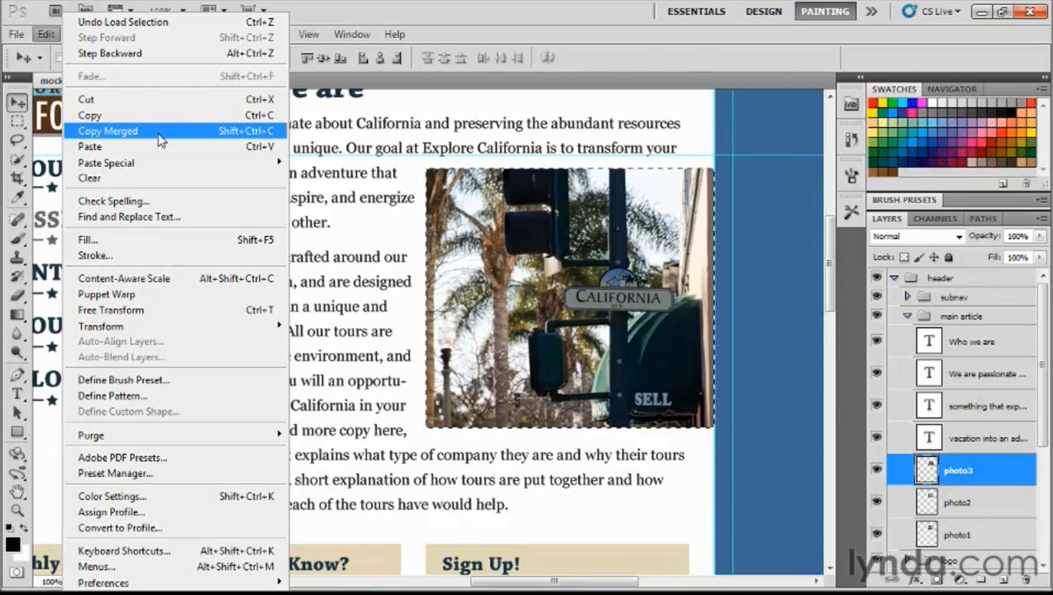
left_click(123, 133)
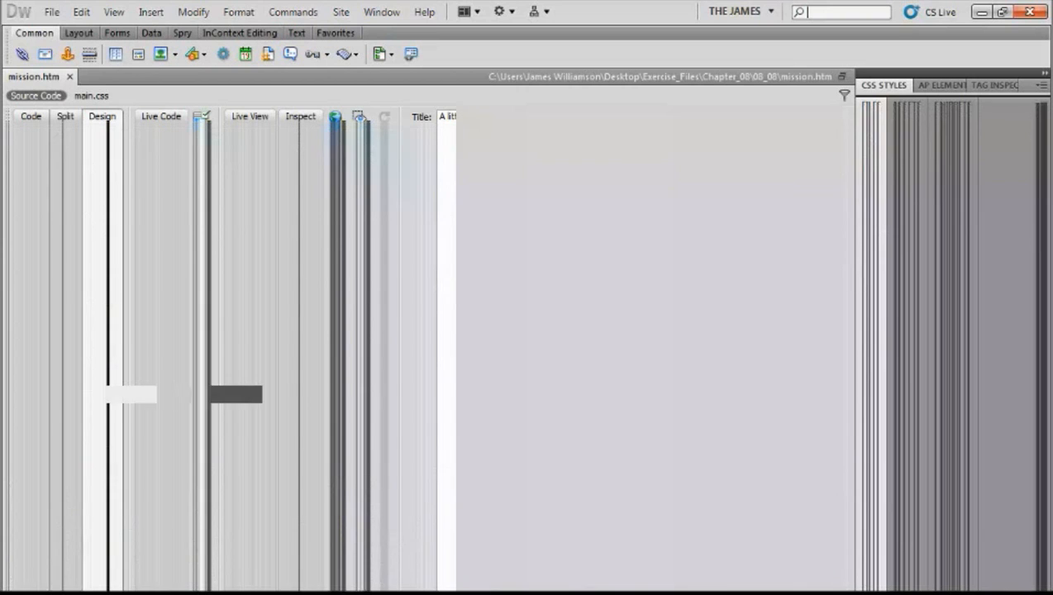
Switch back to Dreamweaver and delete the mission_accent placeholder from mission.htm
left_click_drag(848, 231, 860, 229)
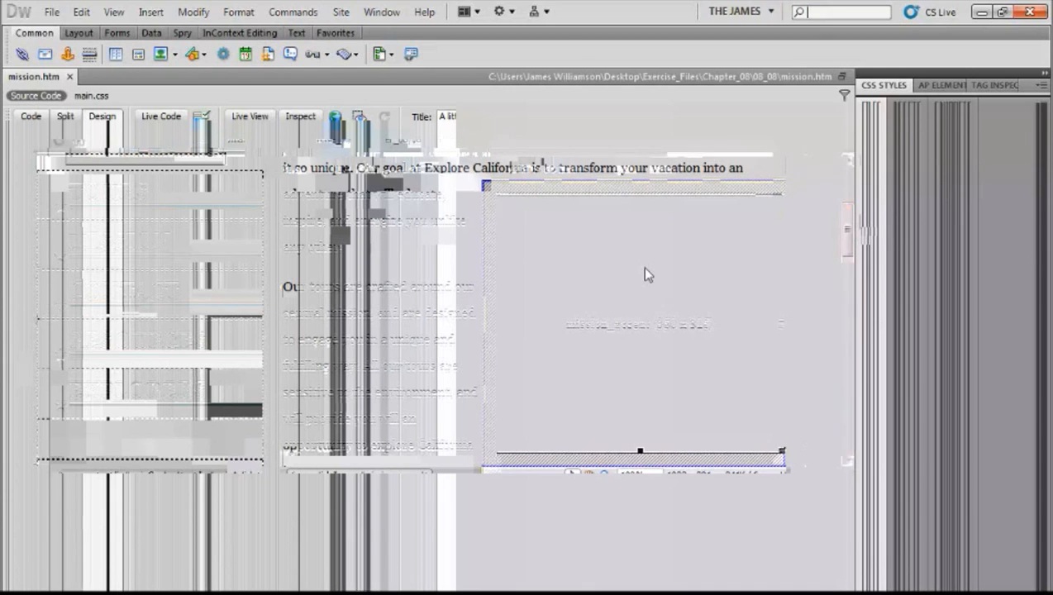
mouse_move(644, 269)
key("Delete")
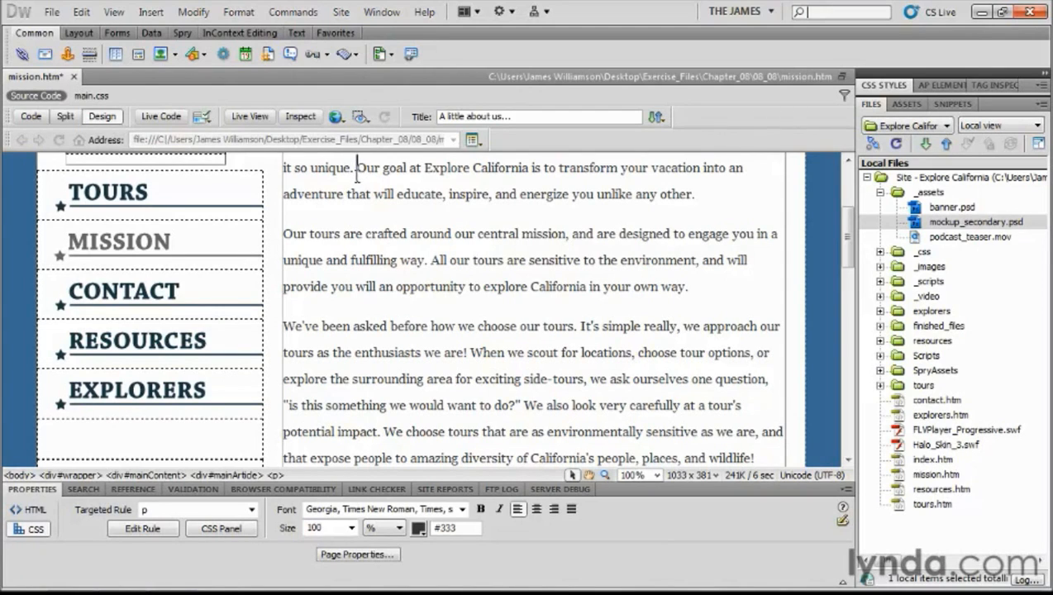
Paste the copied photo before "Our goal at Explore California" and accept the JPEG - Better Quality settings at quality 80
left_click(74, 11)
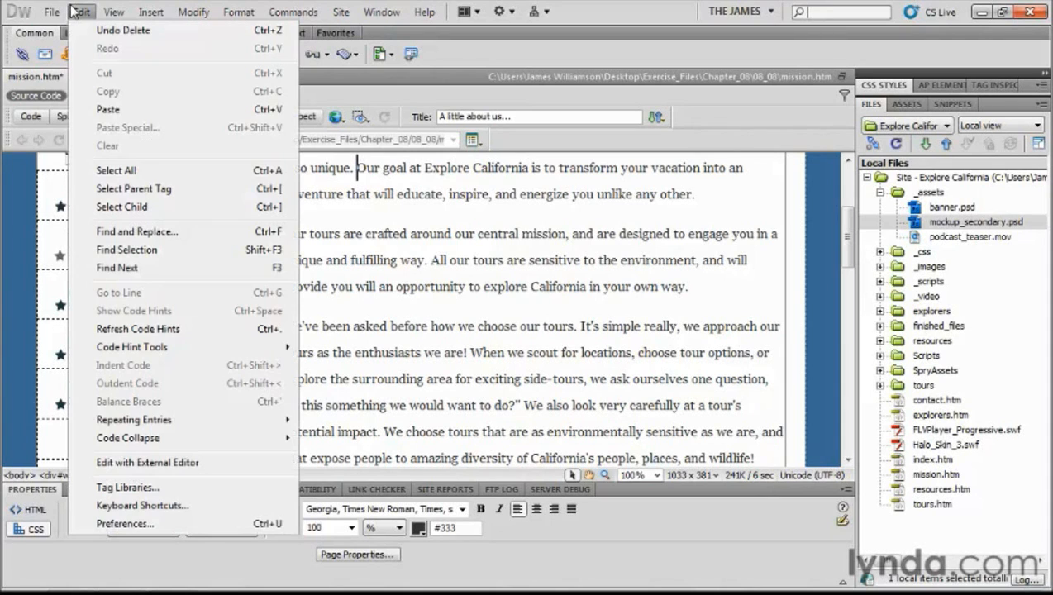
left_click(116, 109)
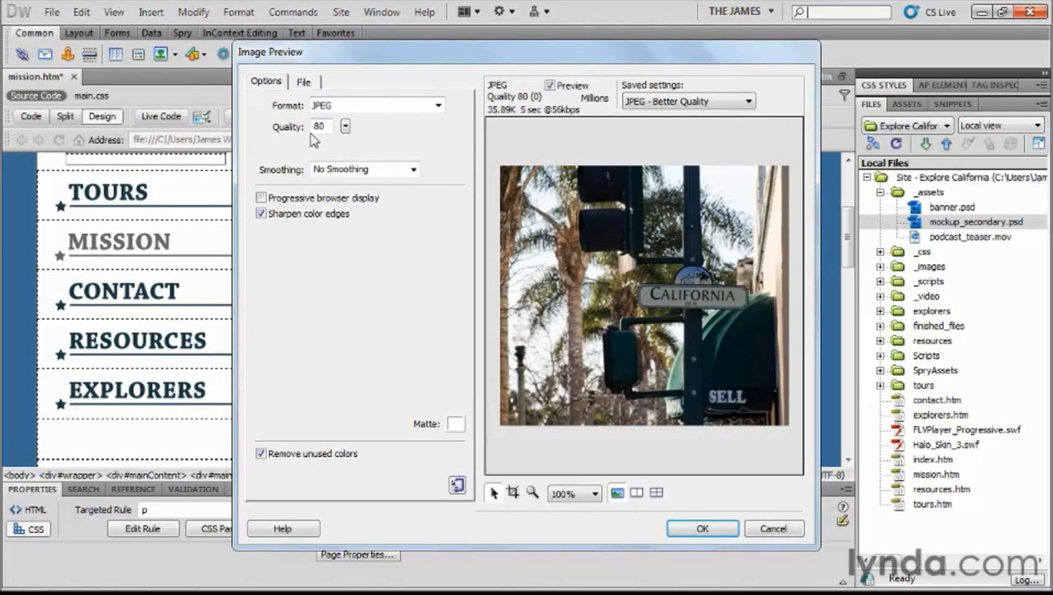
left_click(304, 83)
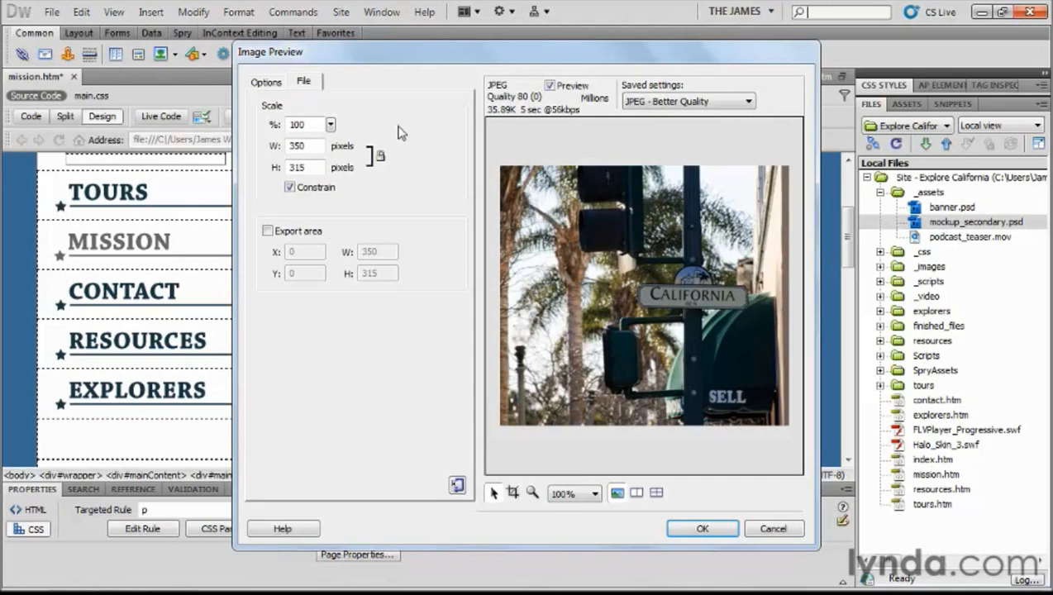
left_click(270, 82)
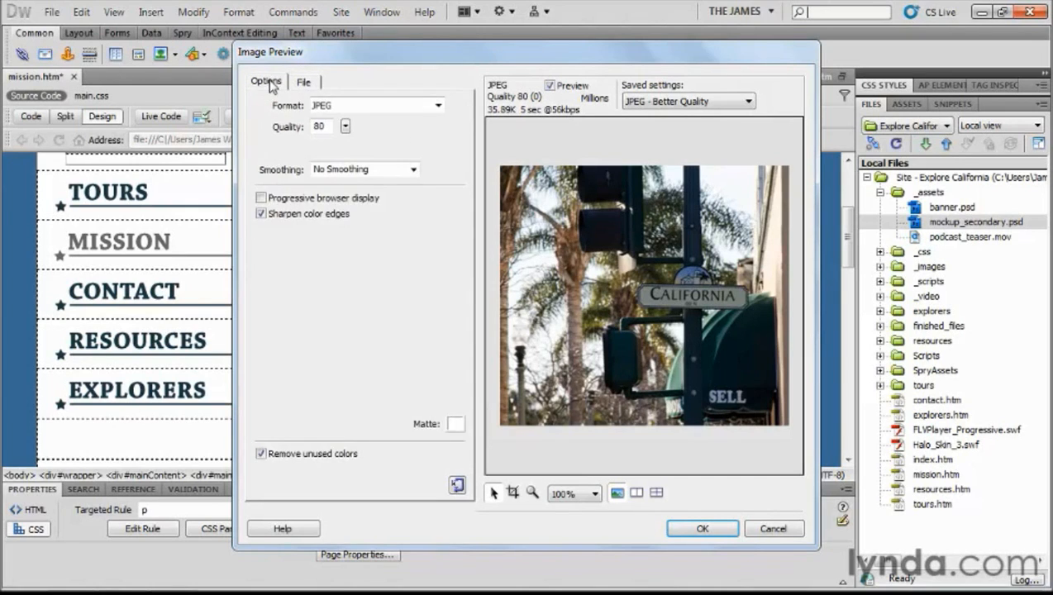
left_click(702, 528)
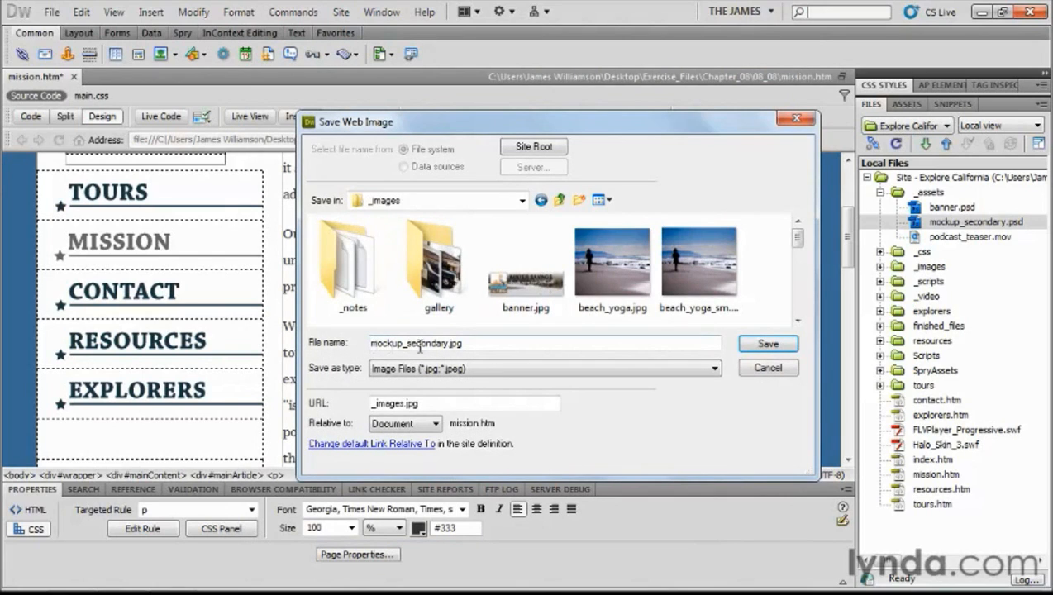
Save the web image as mission_accent.jpg in the _images folder and set its alternate text to "California street"
left_click_drag(449, 342, 361, 342)
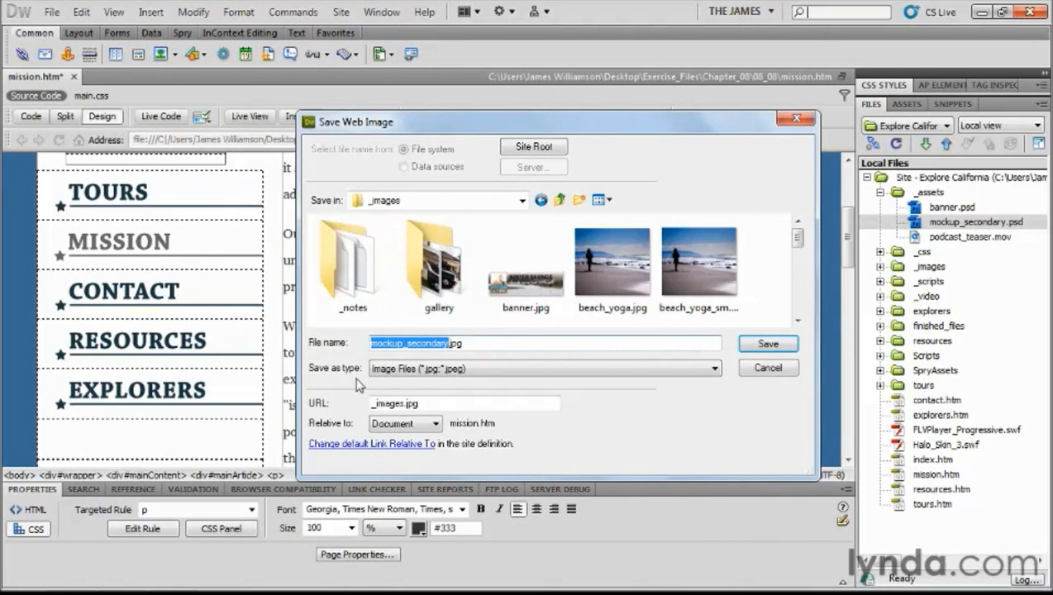
left_click(474, 342)
left_click_drag(473, 342, 327, 347)
type("miss")
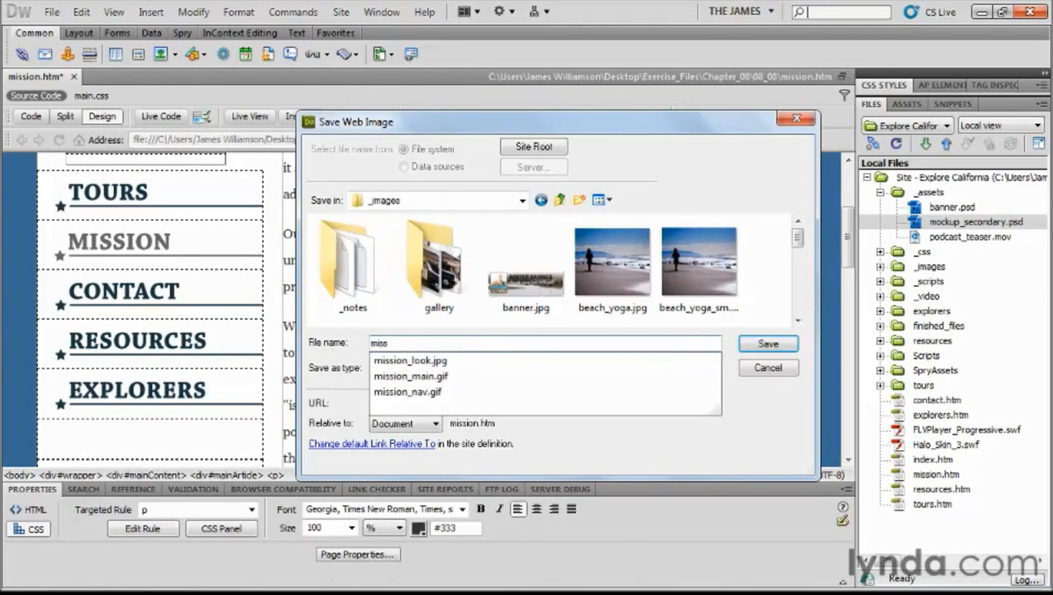
type("ion_acce")
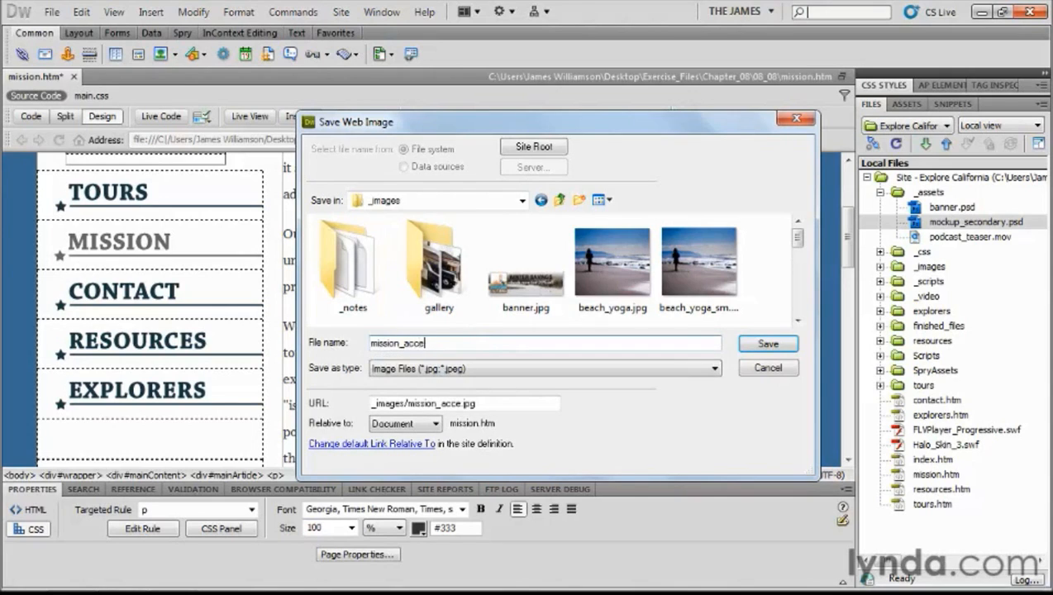
type("nt.jpg")
left_click(774, 345)
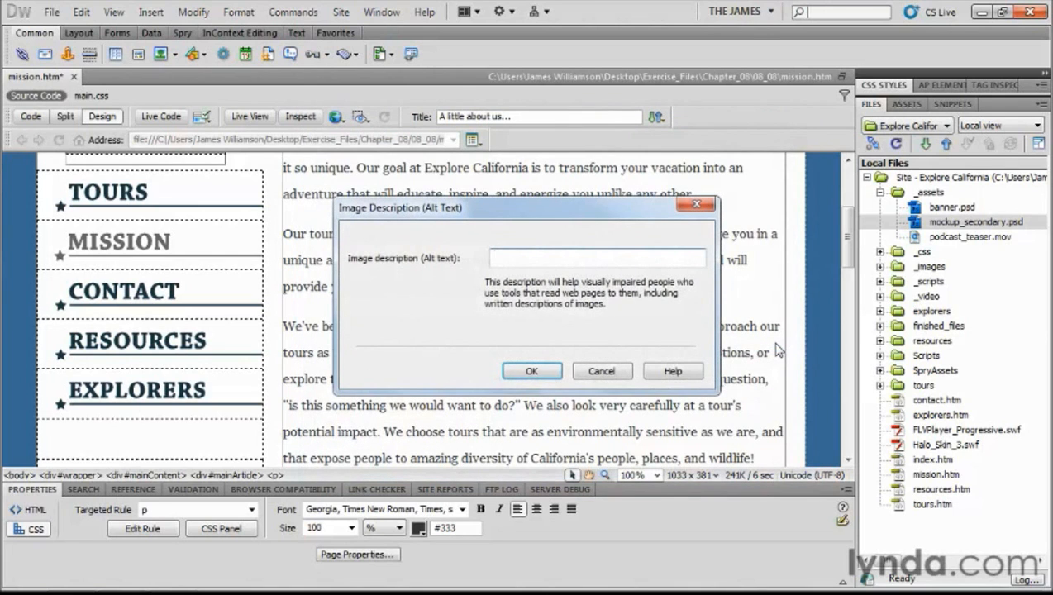
type("California street")
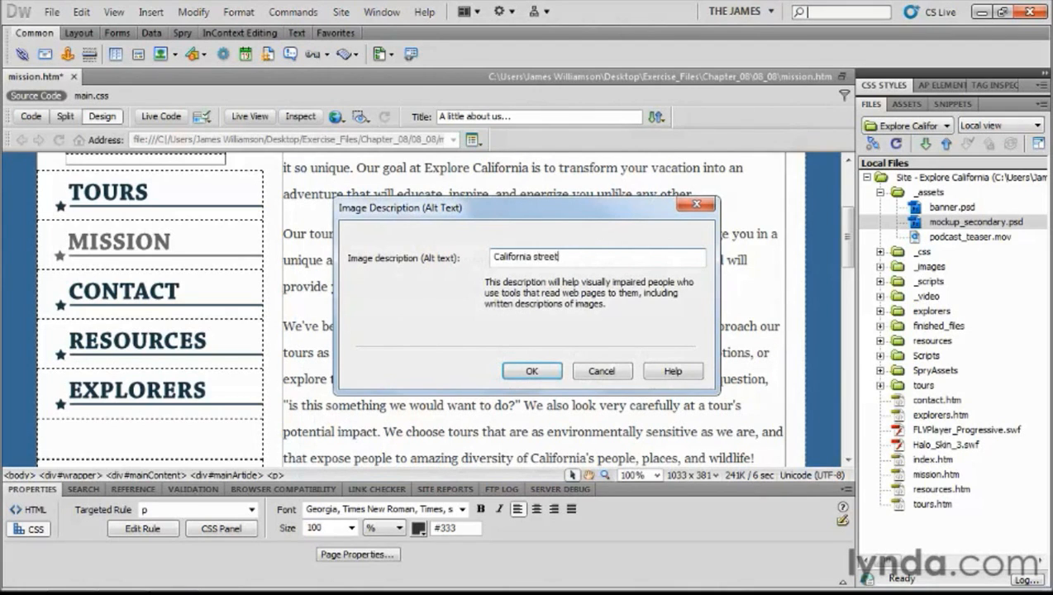
key("Return")
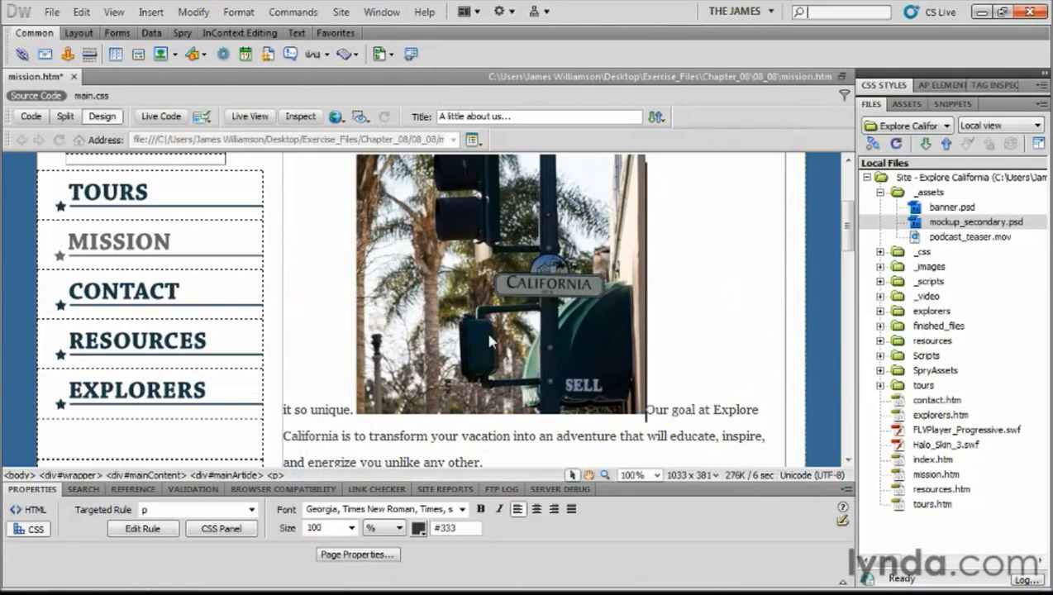
Apply the articleImage class to the pasted California street photo
left_click(479, 310)
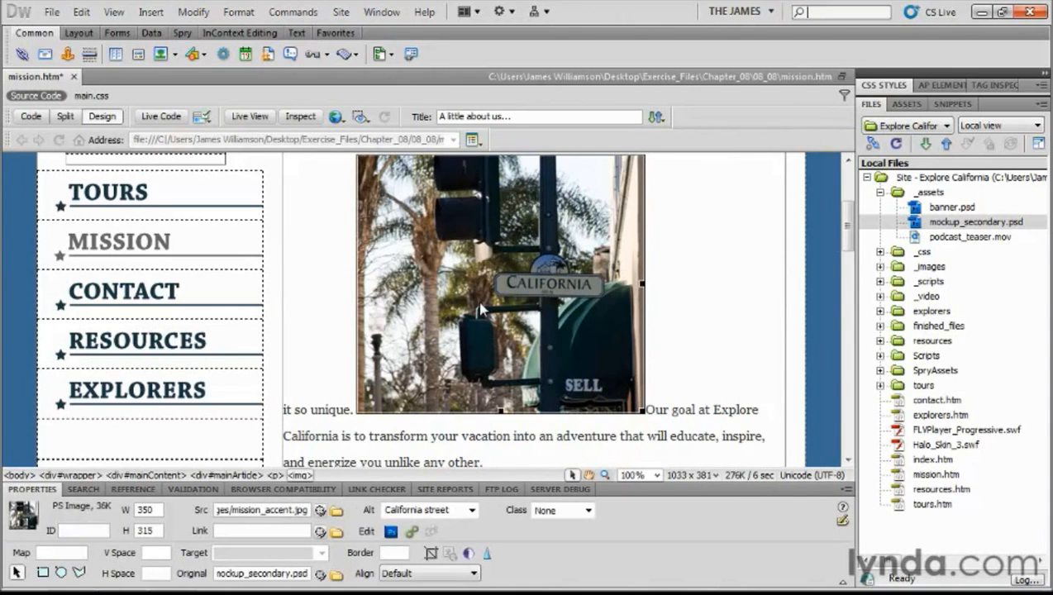
left_click(588, 510)
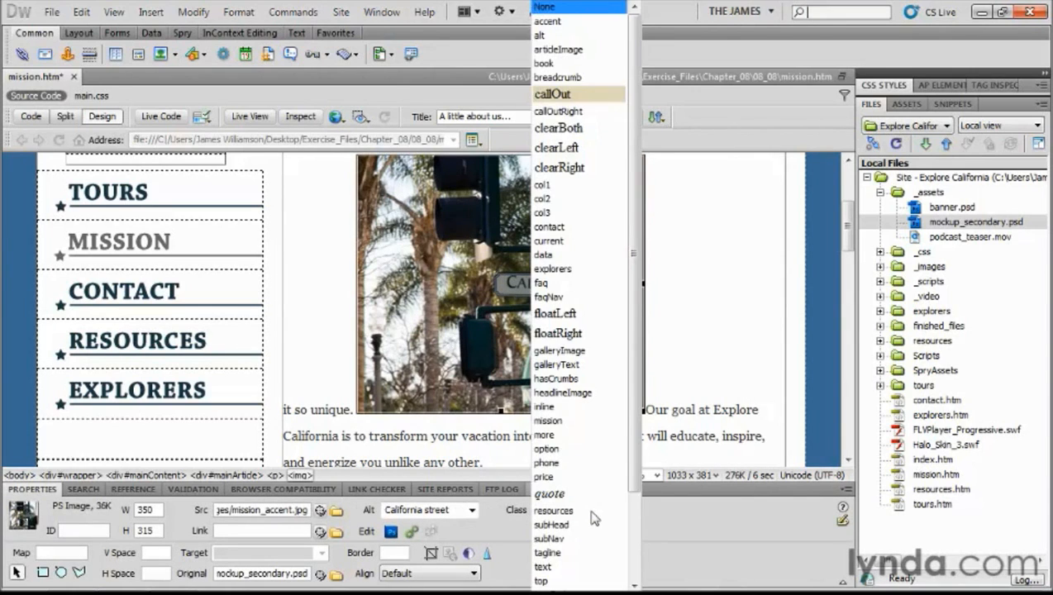
left_click(559, 50)
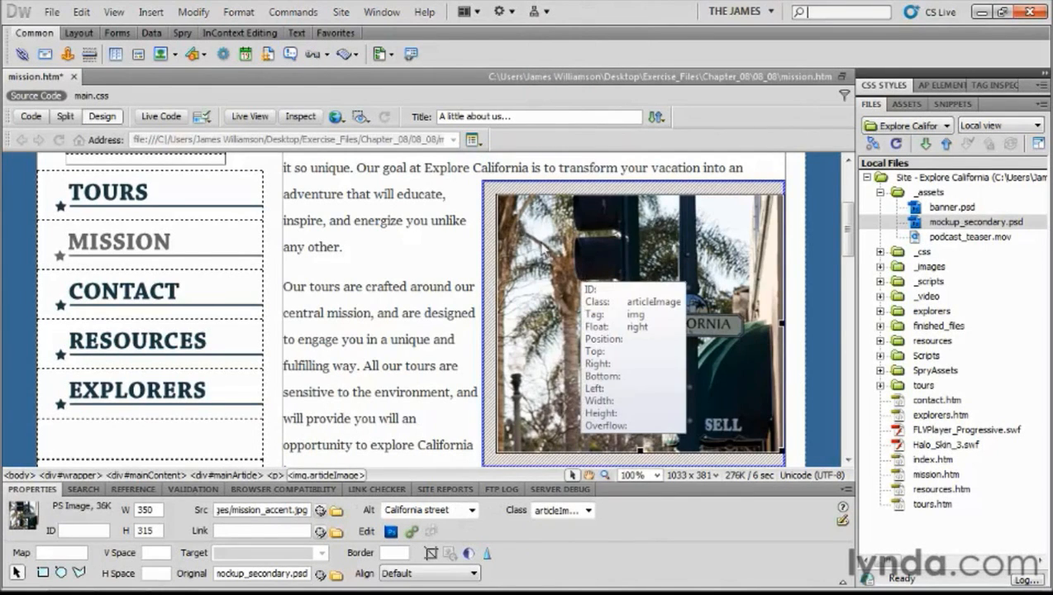
Select the California street photo in mission.htm and switch to Photoshop to edit its original mockup_secondary.psd
left_click(378, 314)
scroll(381, 321, "up", 3)
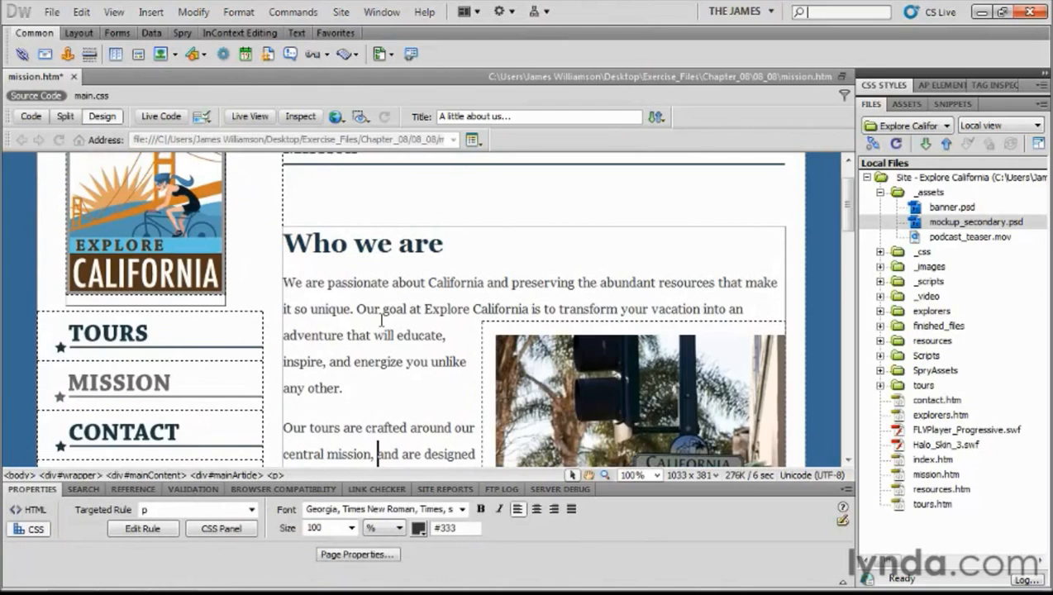
scroll(380, 320, "down", 3)
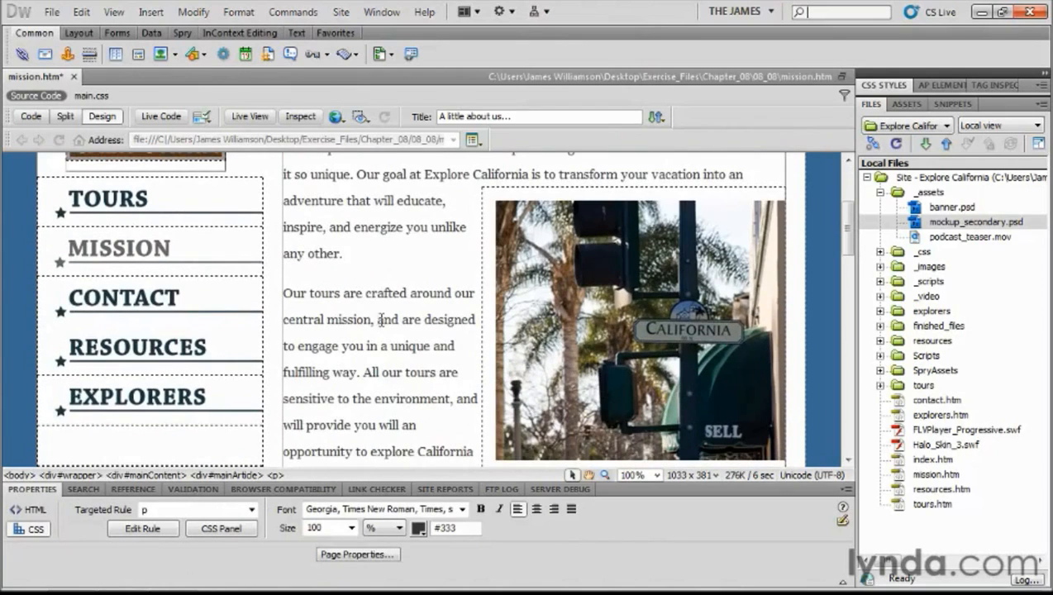
left_click(623, 323)
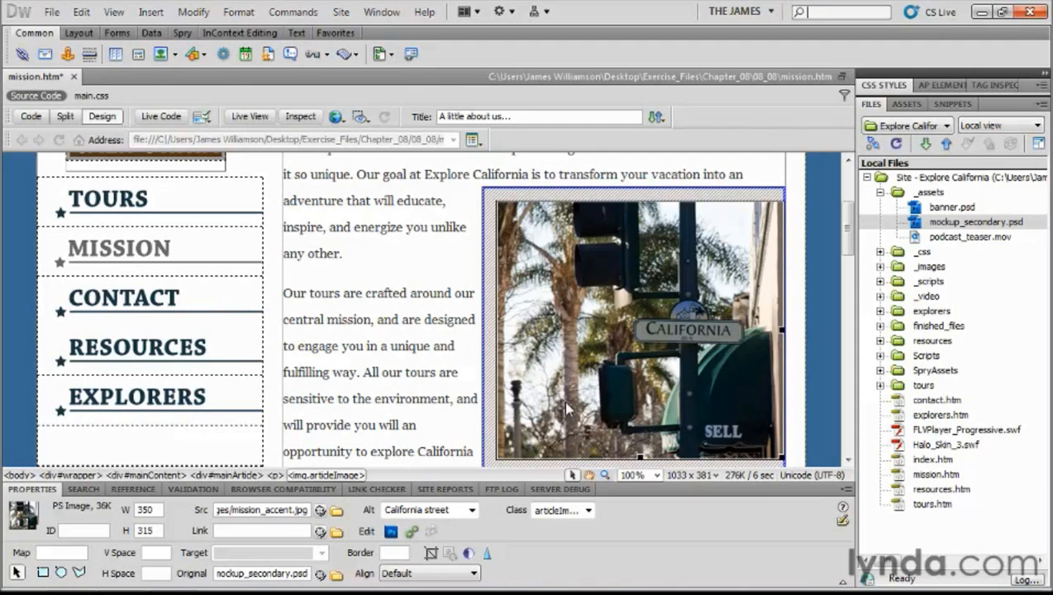
left_click(390, 531)
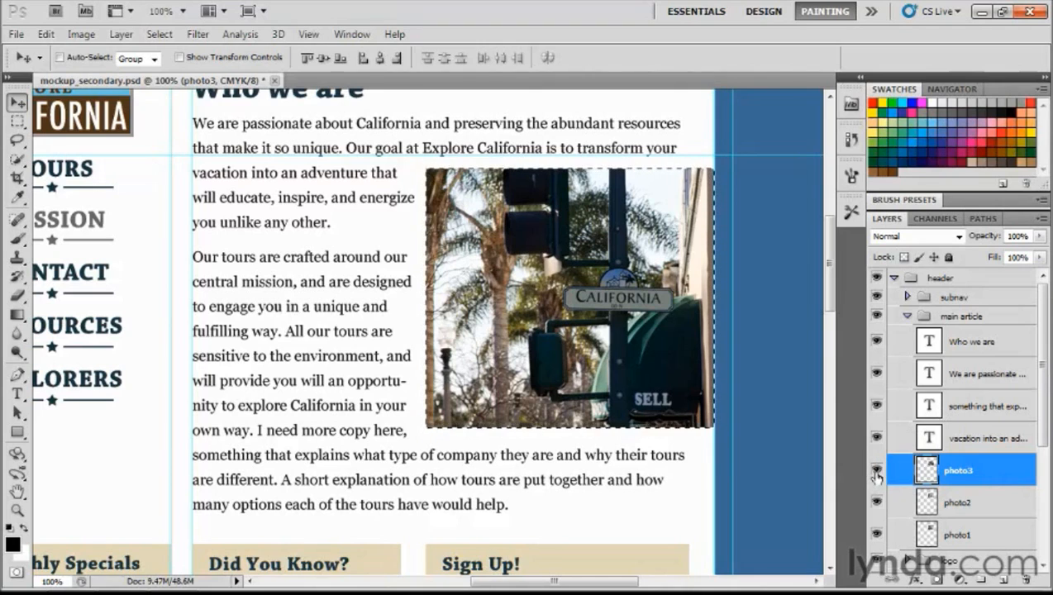
Hide the photo3 layer, select the photo2 layer and copy the selected area with Copy Merged
left_click(876, 471)
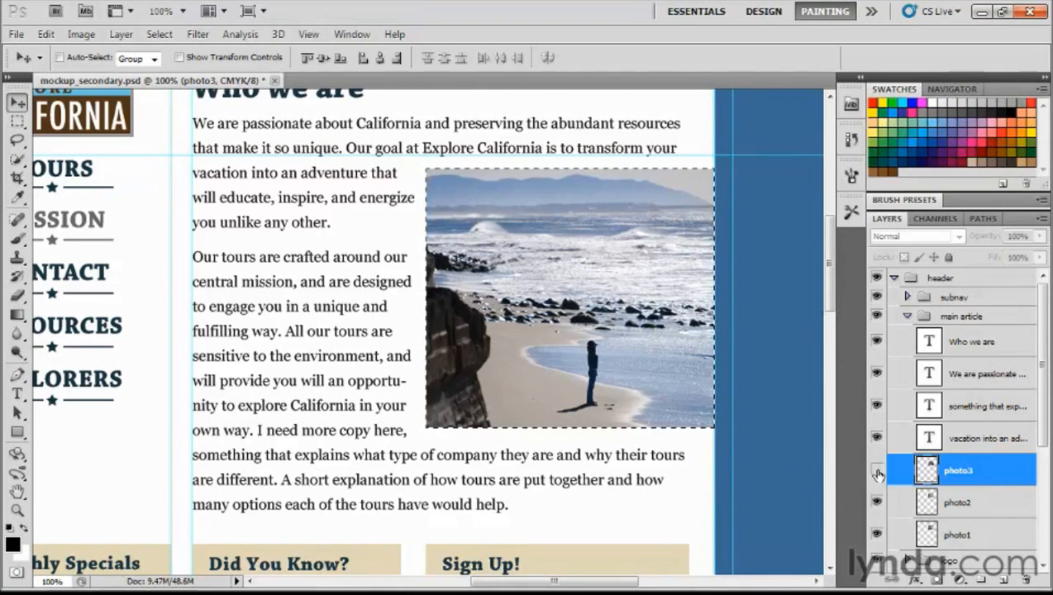
left_click(929, 502)
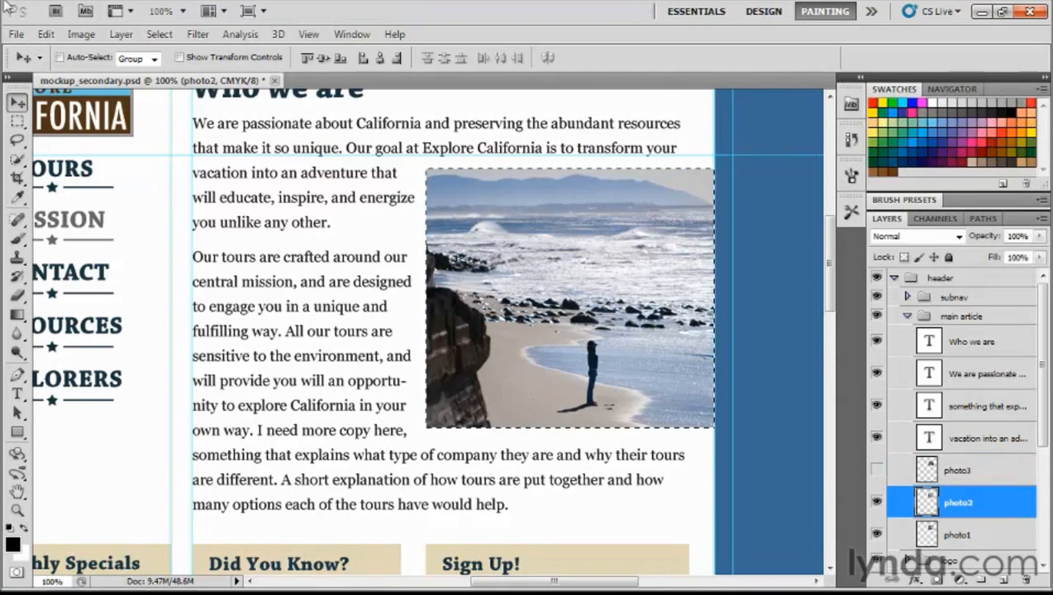
left_click(56, 37)
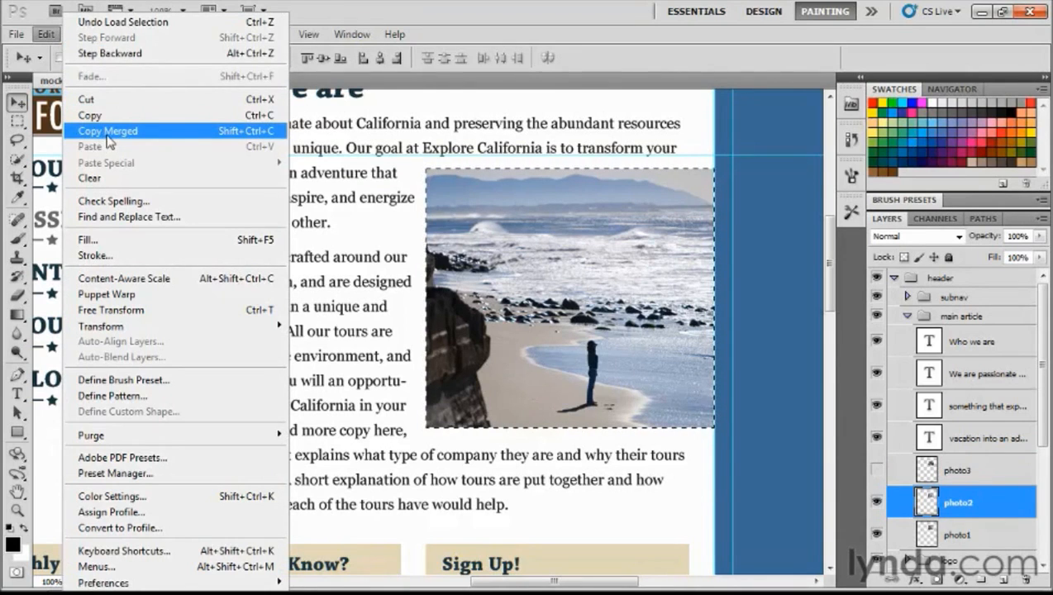
left_click(108, 132)
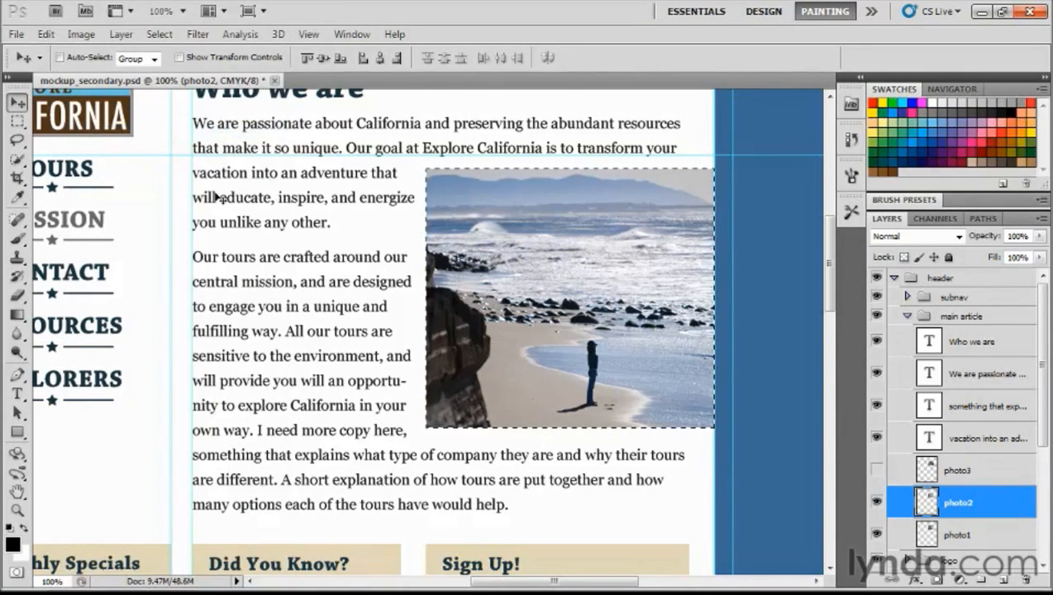
Switch back to Dreamweaver and paste the copied beach photo over the selected California street image
key("alt+Tab")
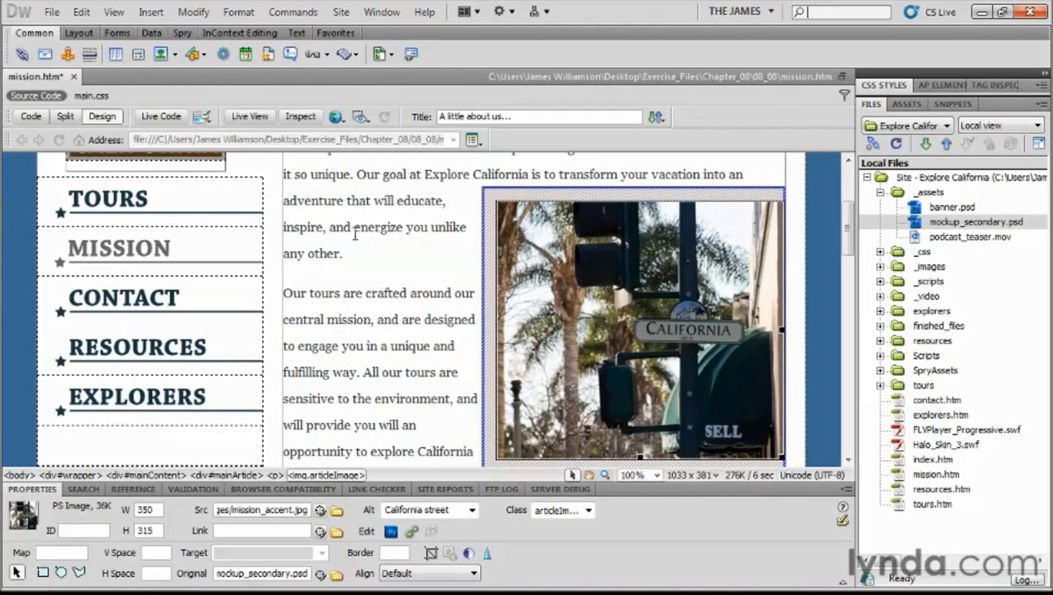
left_click(80, 12)
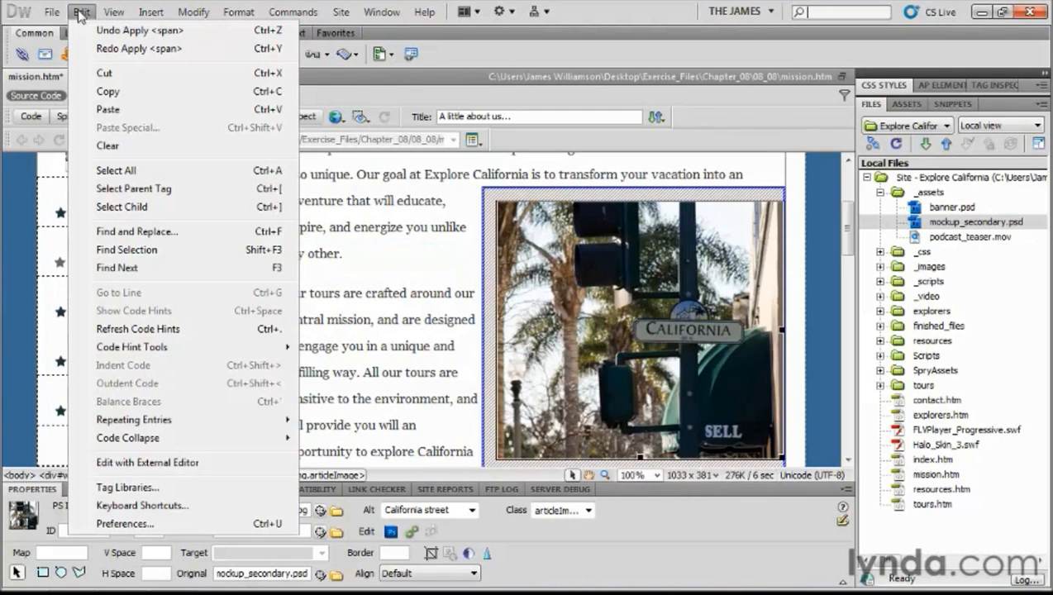
left_click(108, 109)
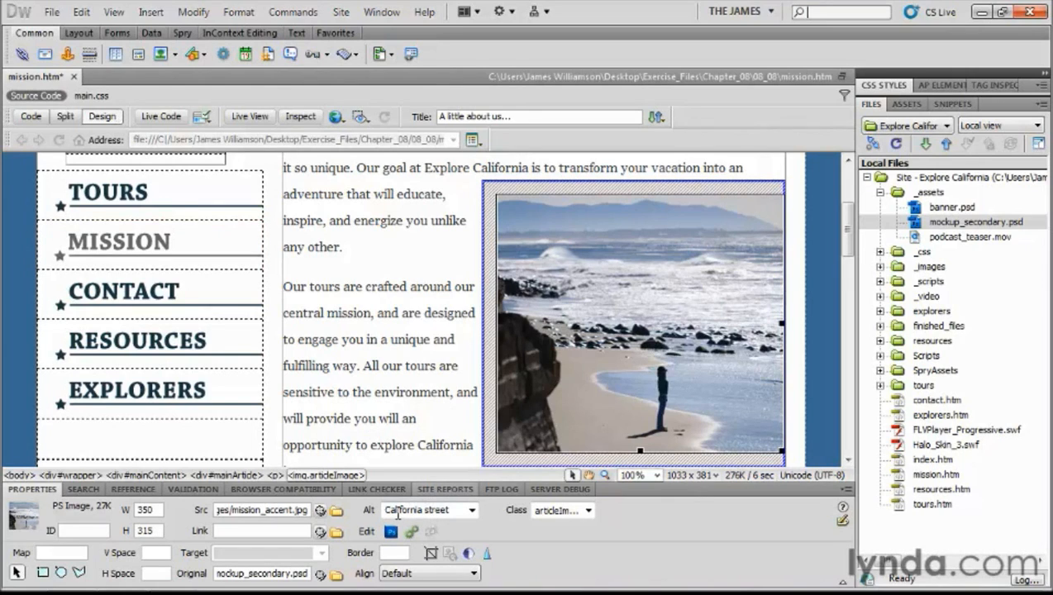
Change the replaced photo's alternate text to "looking out at the ocean"
left_click_drag(453, 510, 356, 516)
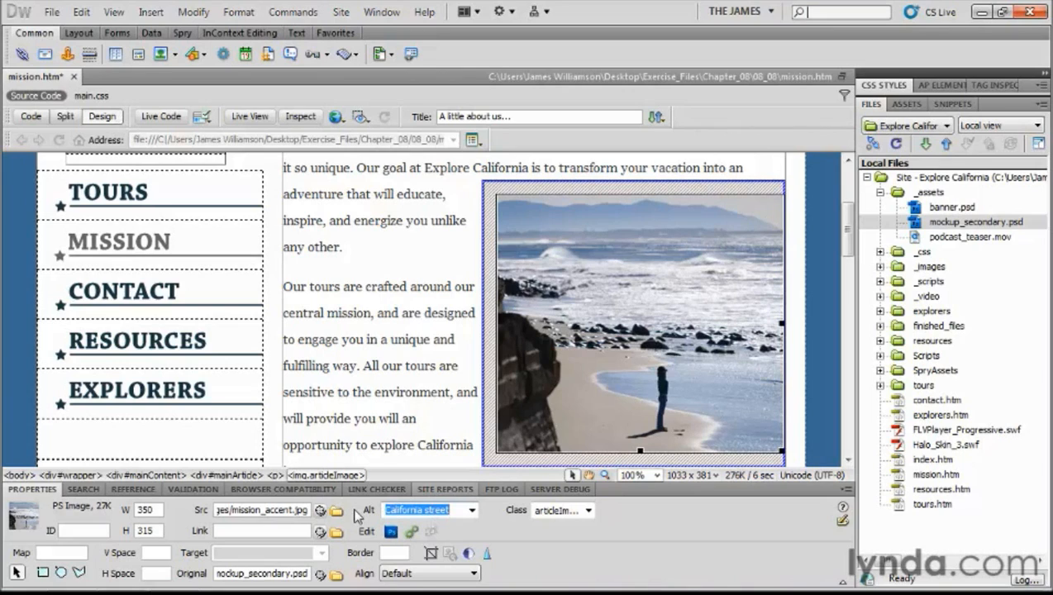
type("looking out ")
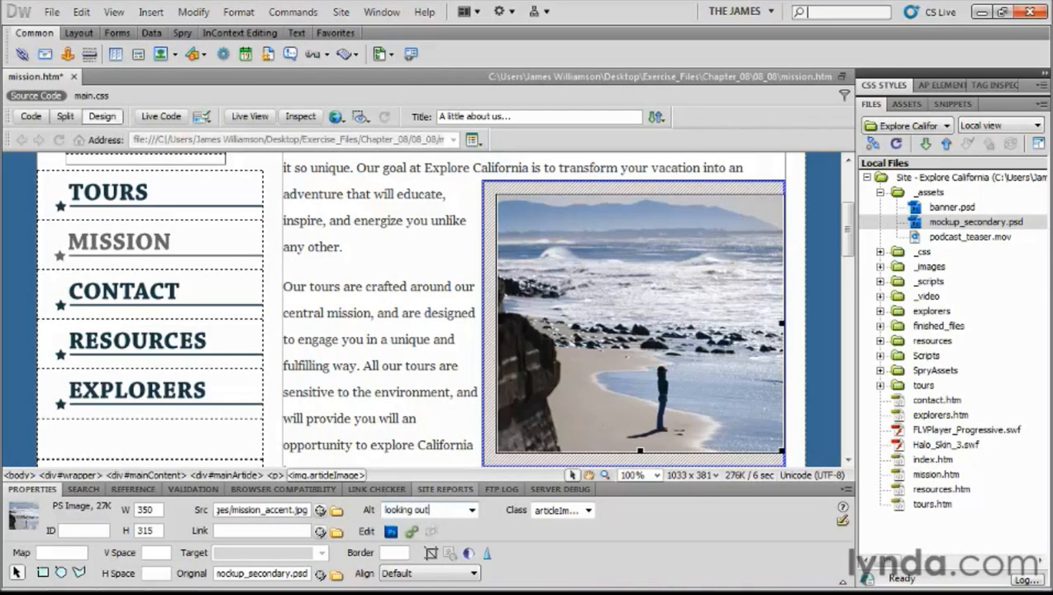
type("at the ocea")
type("n")
key("Return")
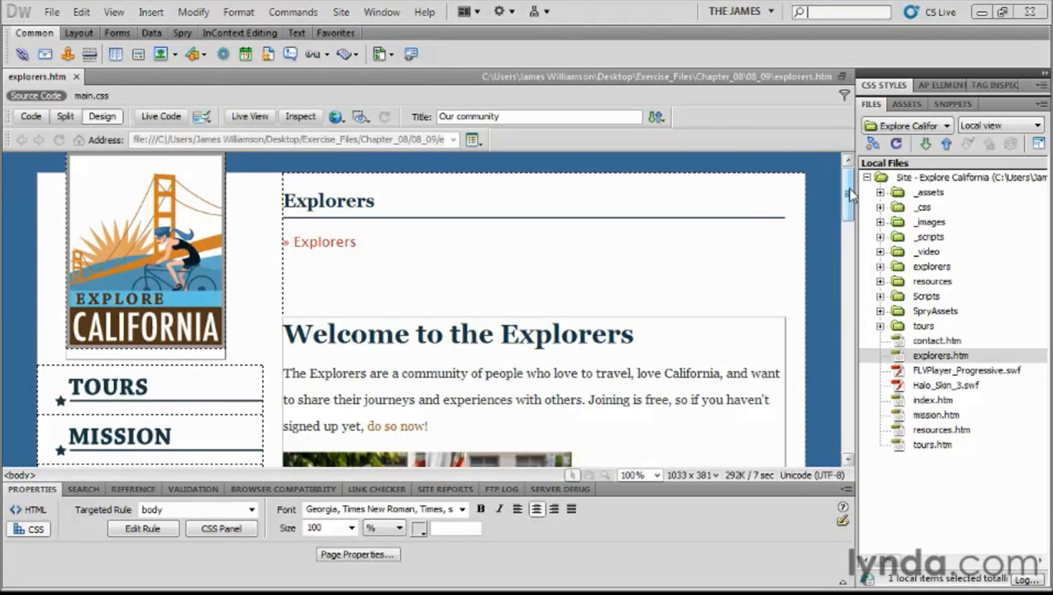
Select the lunch.jpg photo in explorers.htm and stretch it freehand to about 576 pixels wide and 179 pixels high
scroll(849, 190, "down", 5)
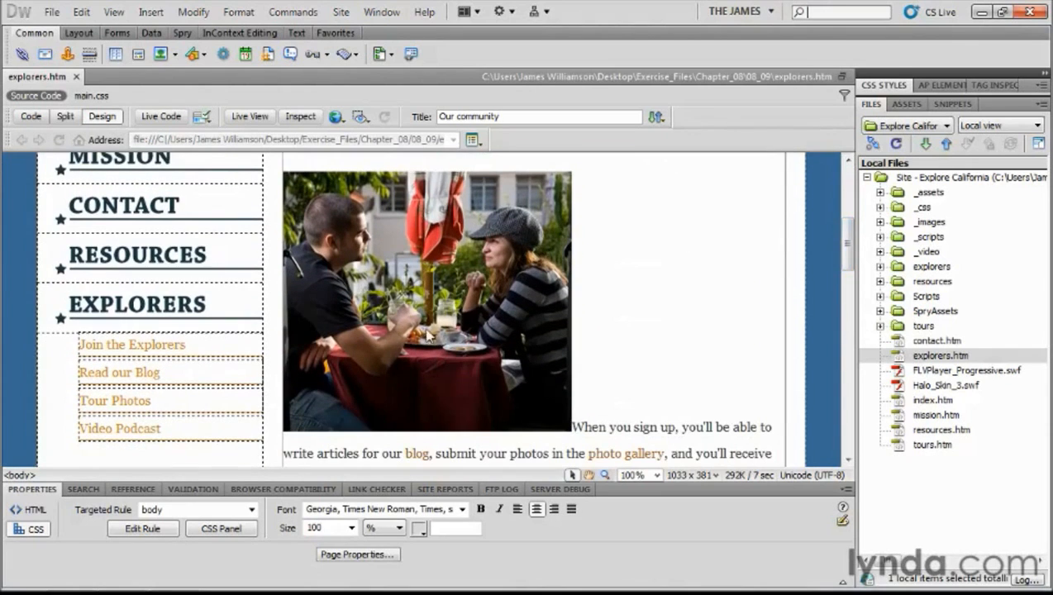
left_click(427, 244)
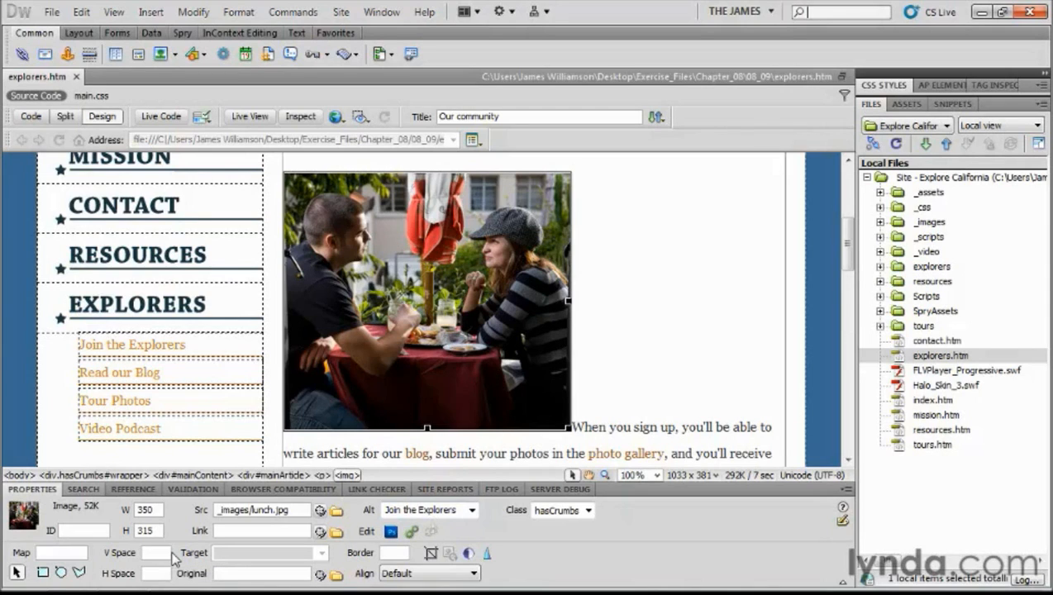
left_click(70, 530)
left_click_drag(569, 299, 703, 300)
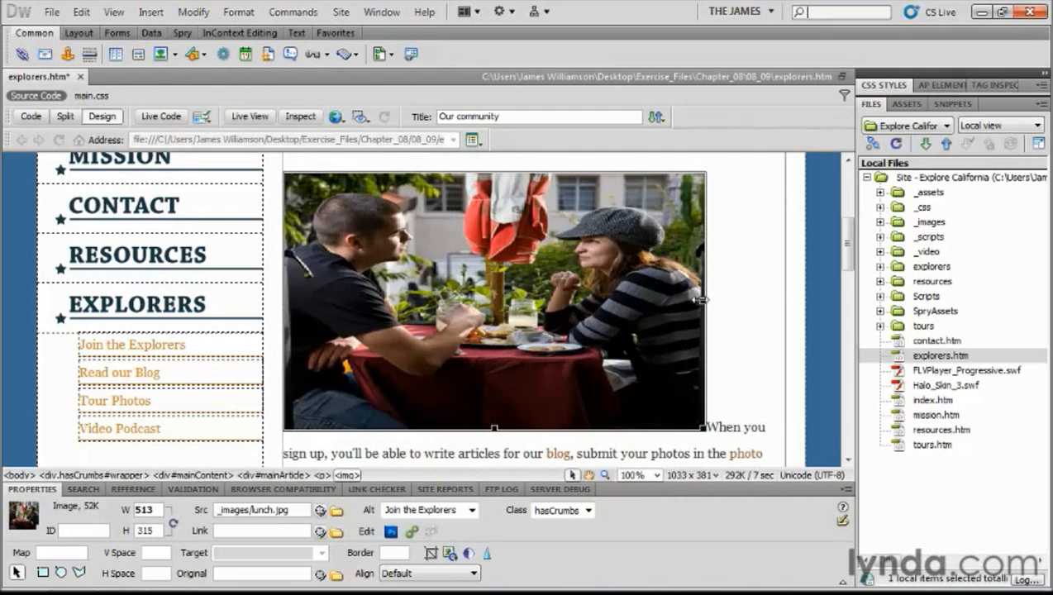
left_click_drag(494, 428, 494, 319)
left_click_drag(704, 245, 755, 244)
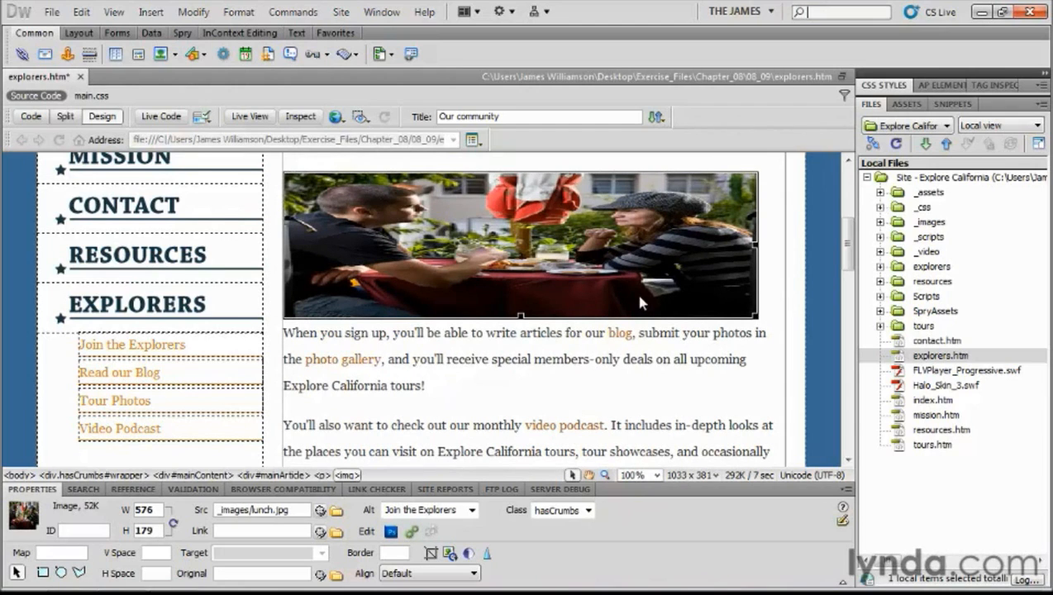
Open the lunch.jpg photo's height value for editing
double_click(154, 530)
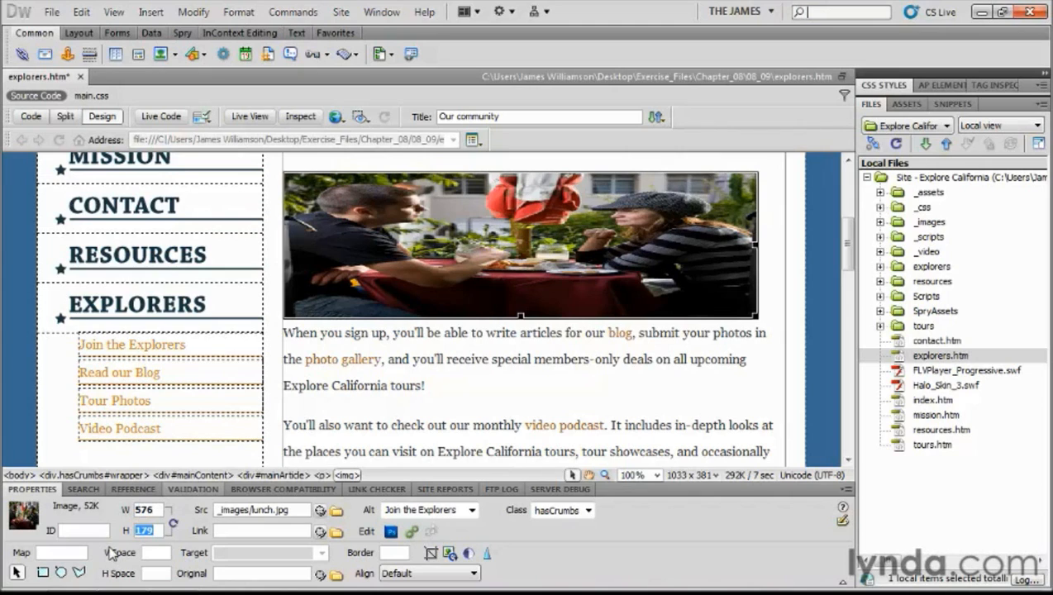
Reset the lunch image to its original size of 350 by 315 pixels
left_click(154, 512)
left_click(173, 523)
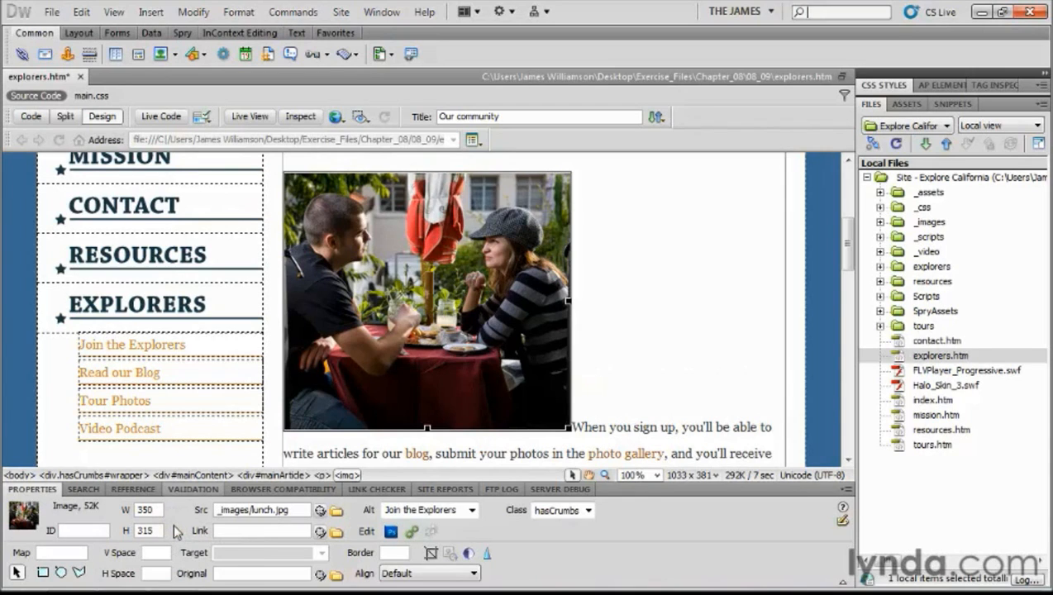
Examine the image's source path in its properties and the matching src attribute of the img tag in the code
left_click(305, 509)
left_click_drag(305, 510, 190, 509)
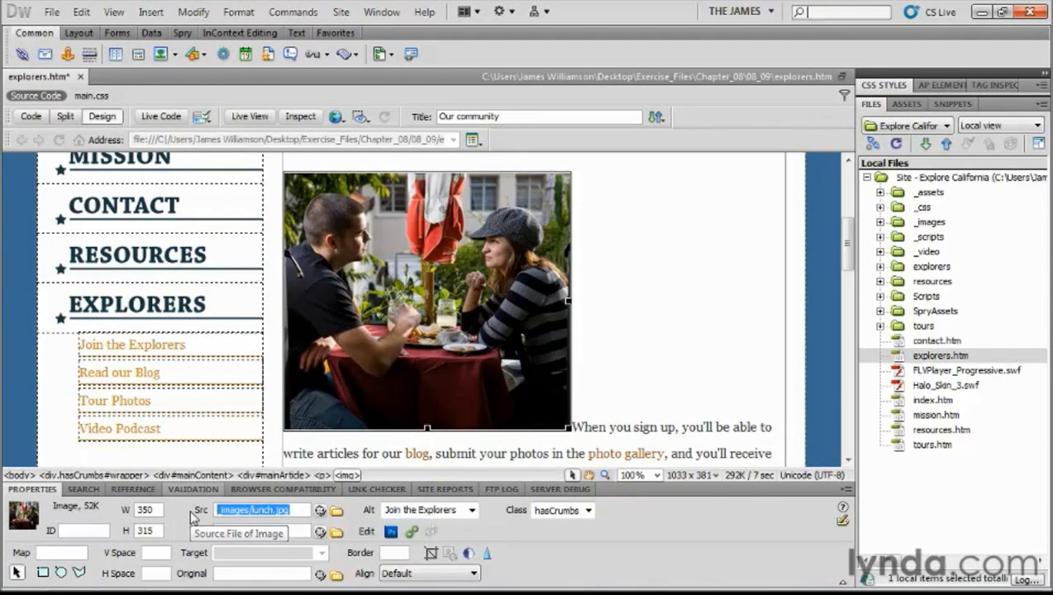
left_click(64, 115)
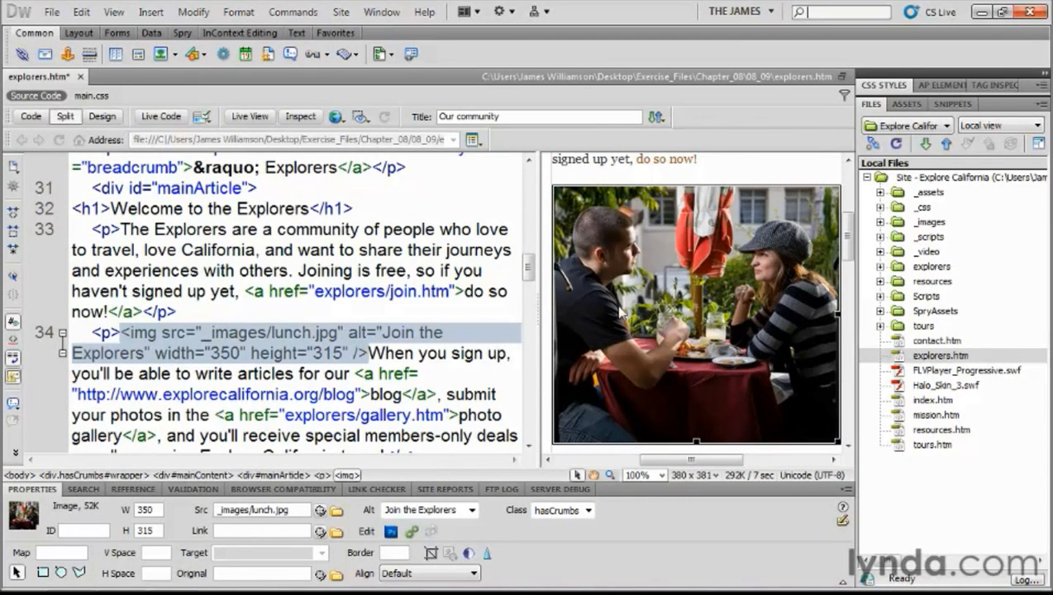
left_click(133, 334)
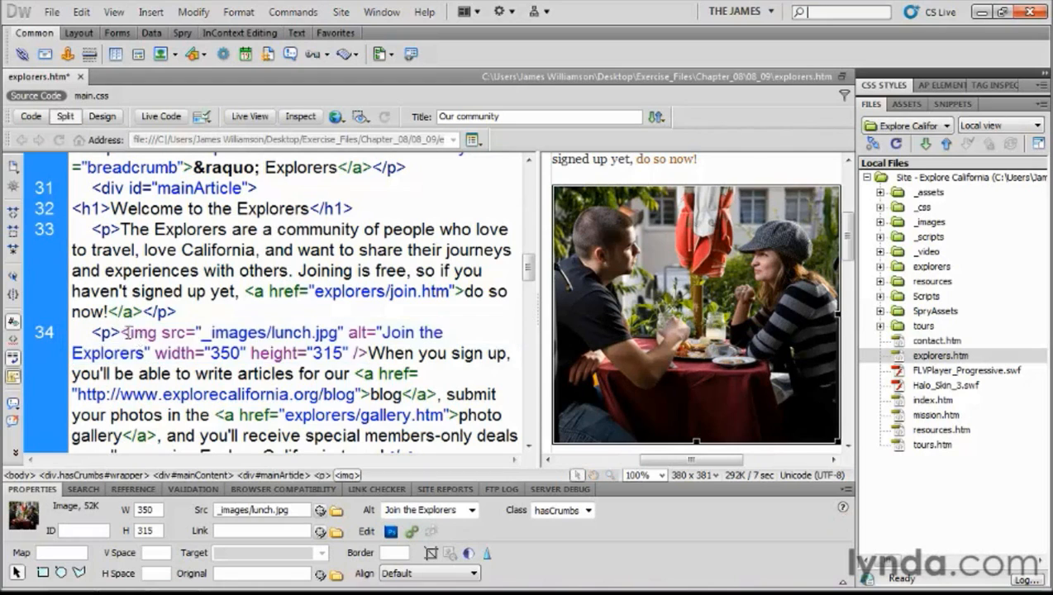
double_click(138, 333)
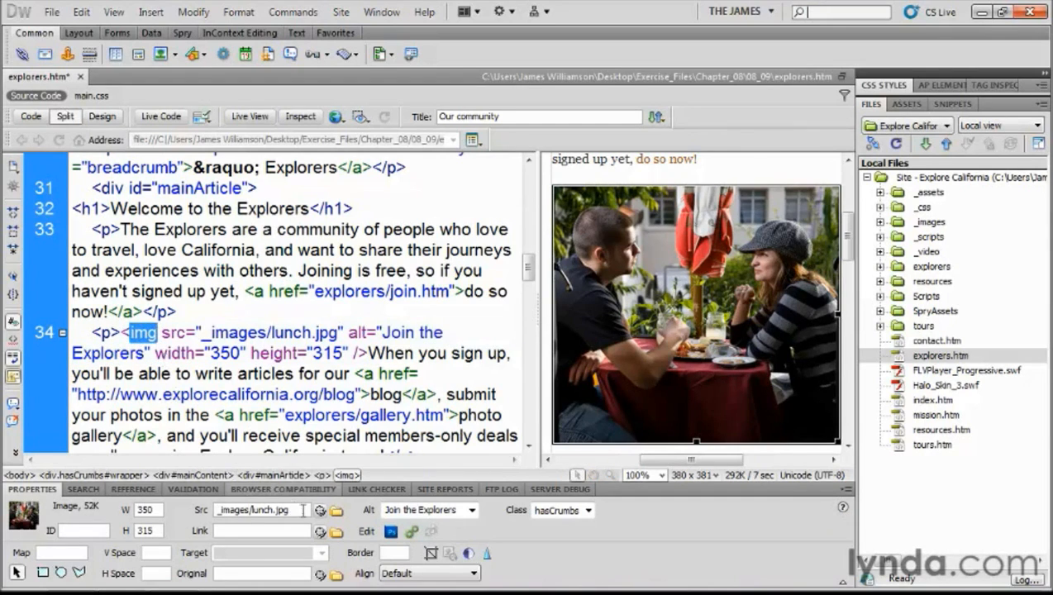
left_click_drag(299, 509, 216, 510)
left_click_drag(158, 333, 334, 341)
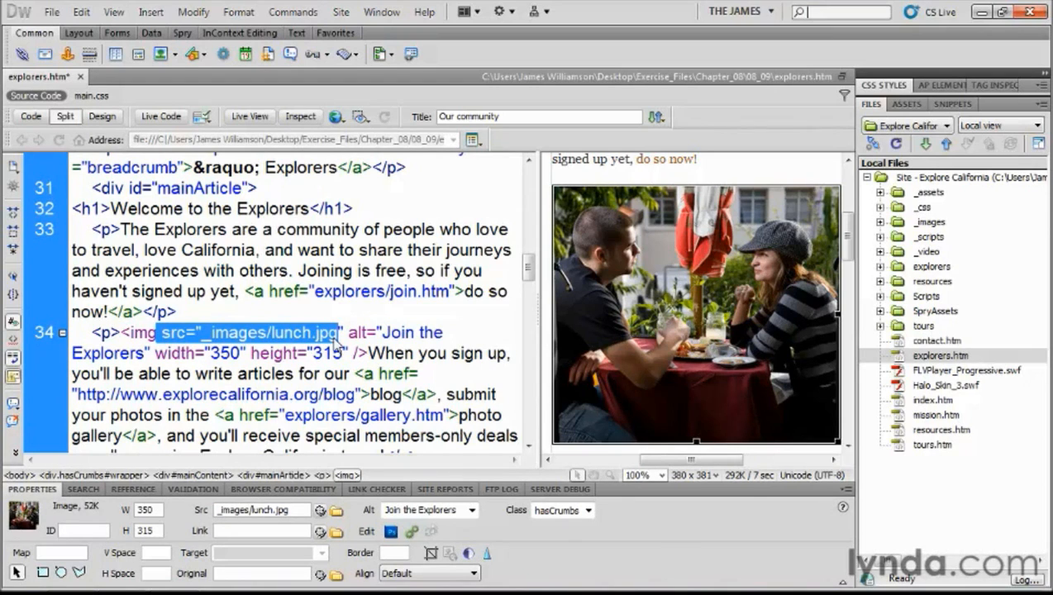
left_click(236, 336)
left_click_drag(200, 333, 338, 334)
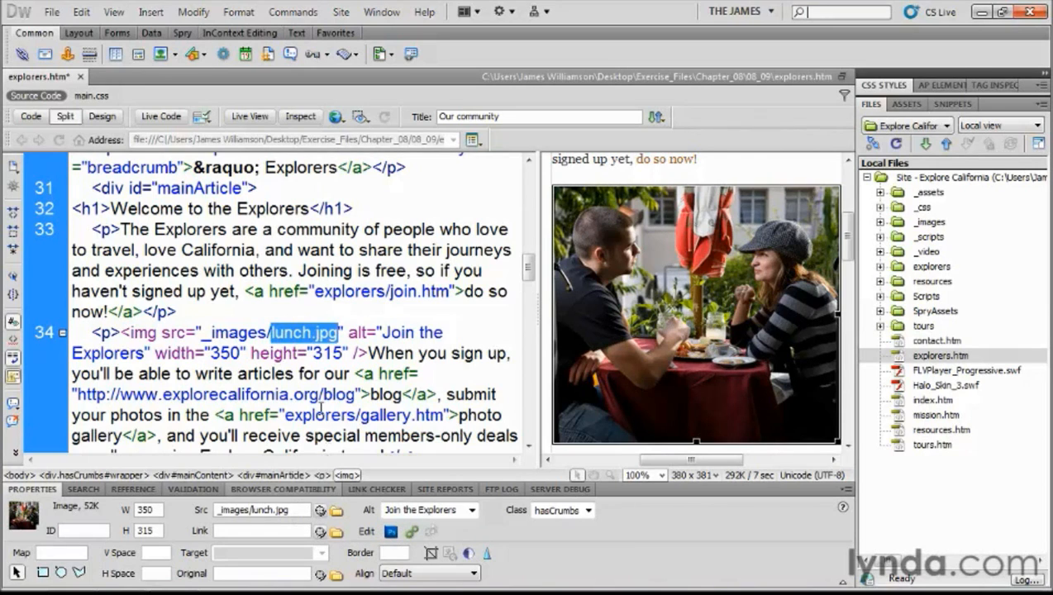
left_click_drag(161, 332, 344, 334)
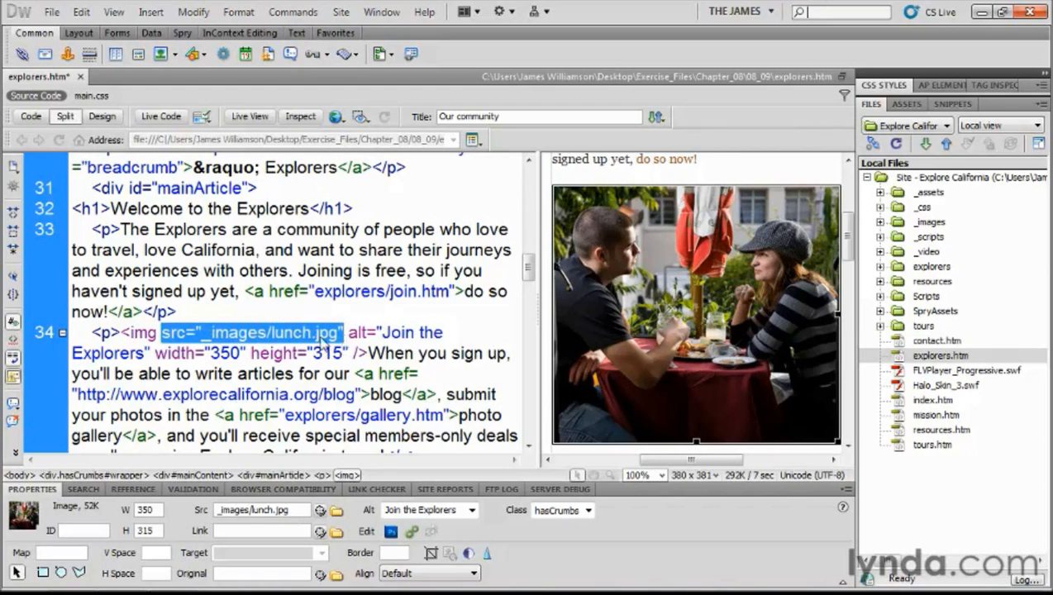
left_click(102, 116)
Review the lunch image's optimization settings in the Image Preview and leave them without applying changes
left_click(245, 531)
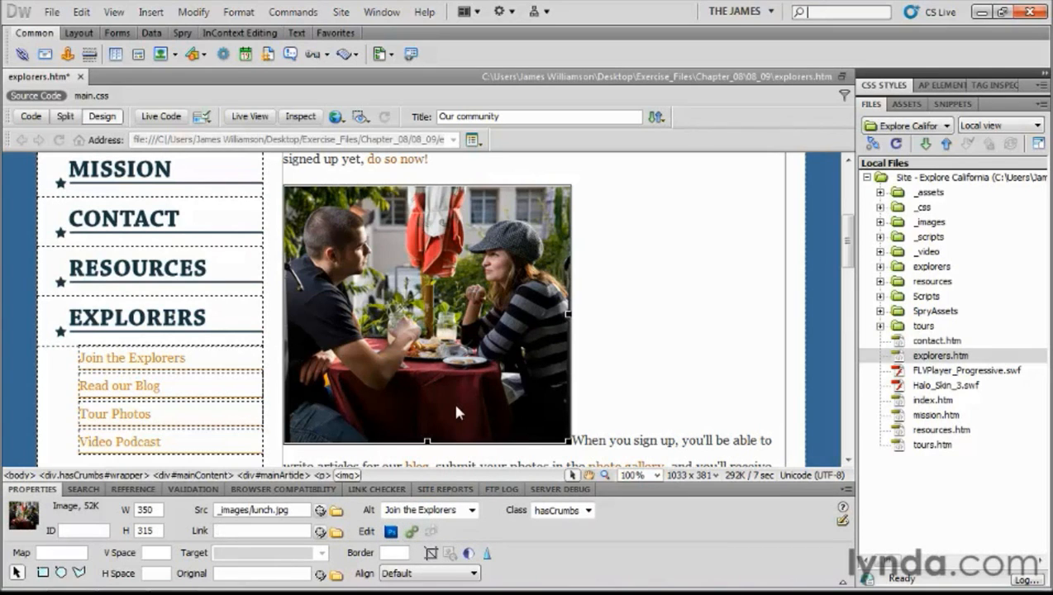
left_click(392, 531)
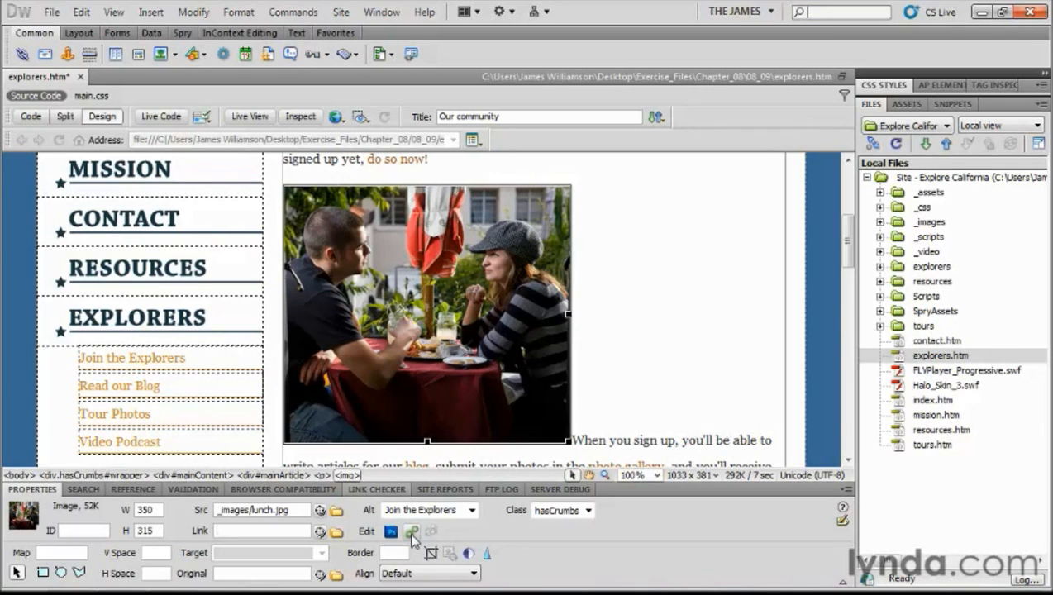
left_click(412, 533)
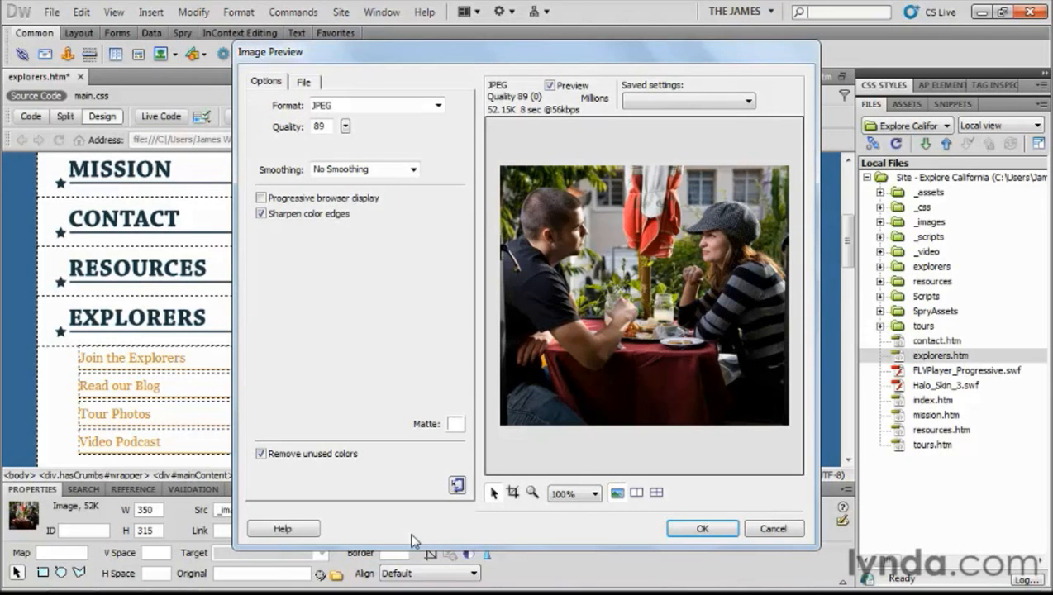
left_click(754, 529)
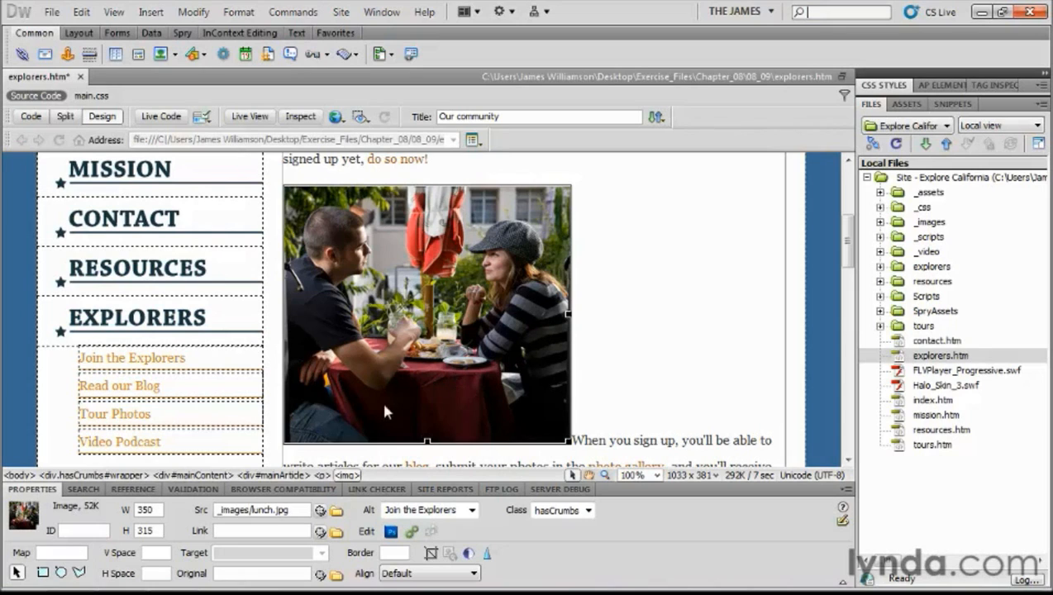
Set the lunch image's horizontal spacing to 10 pixels and its border to 2 pixels
left_click(155, 572)
type("10")
key("Return")
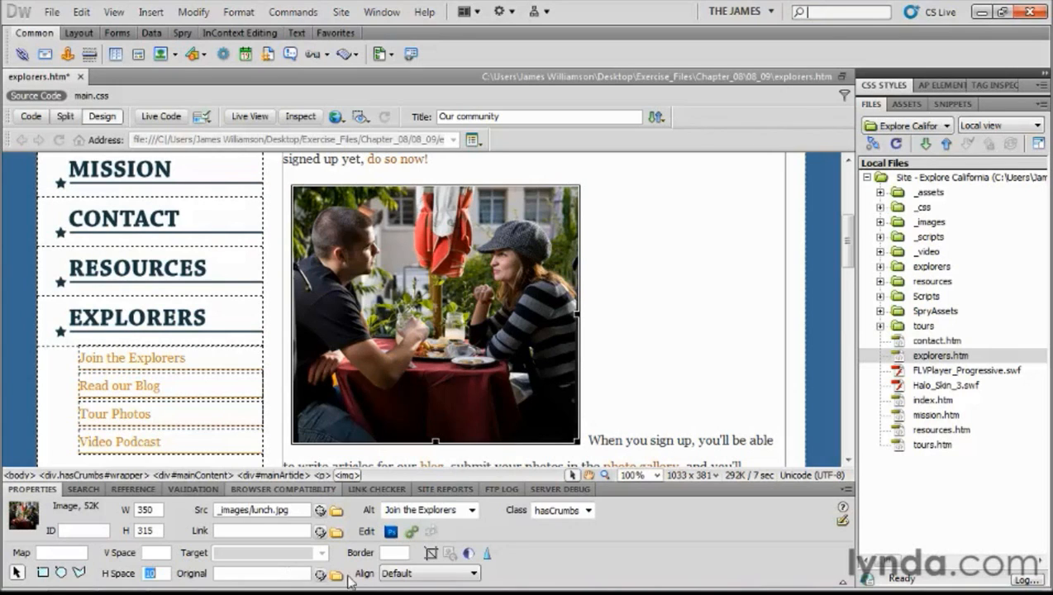
left_click(396, 551)
type("2")
key("Return")
left_click(674, 322)
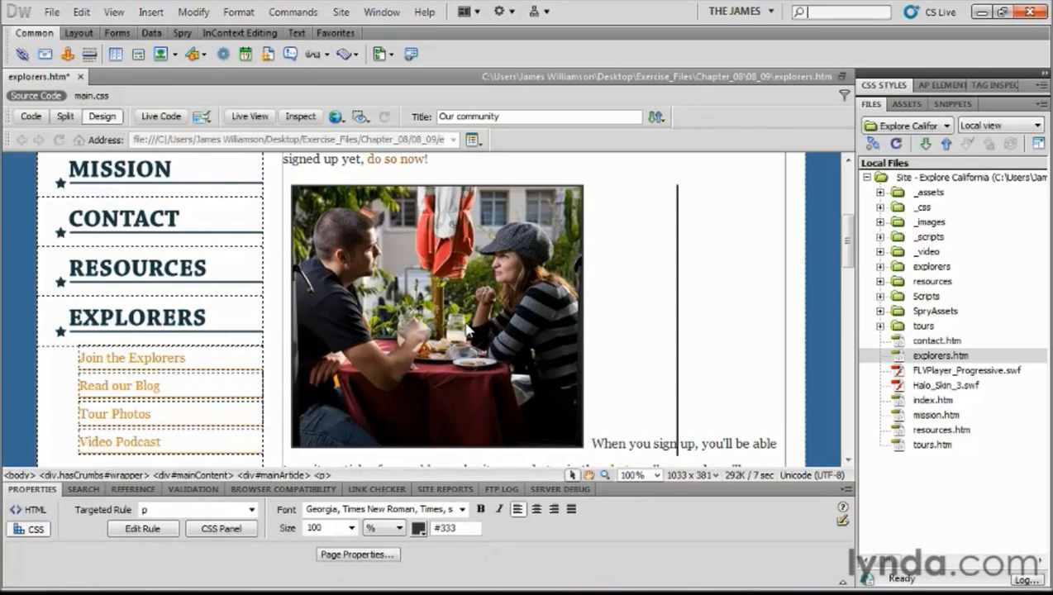
Select the lunch image again and set its border to 0
left_click(460, 281)
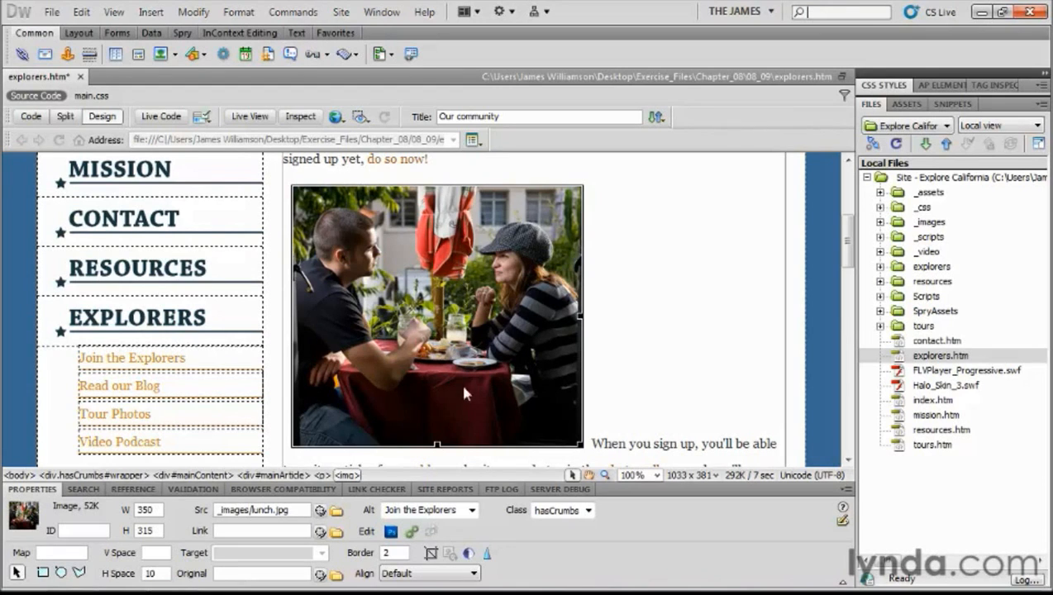
double_click(394, 552)
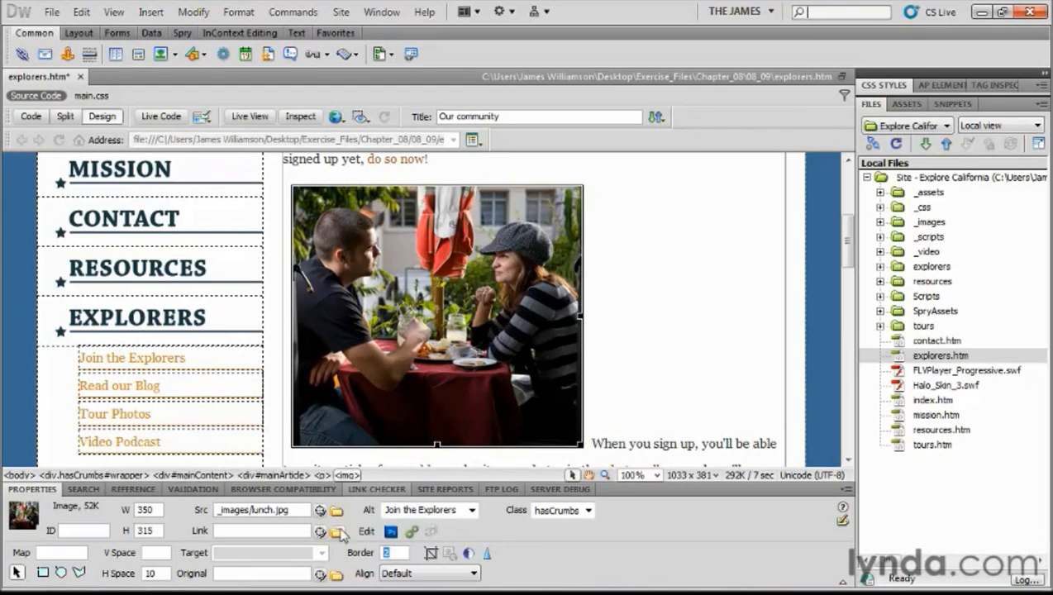
type("0")
key("Return")
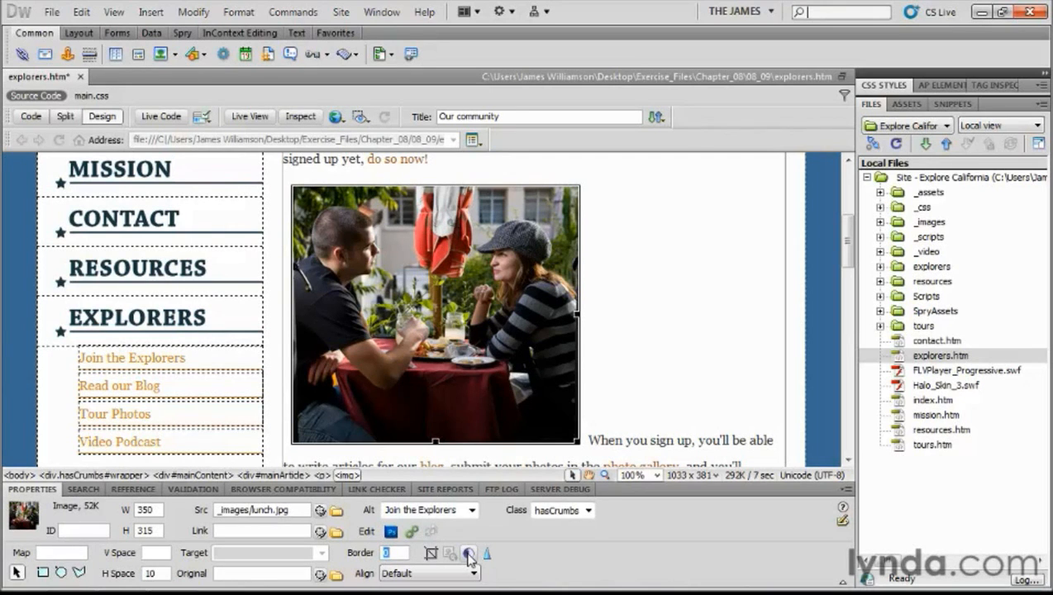
Adjust the lunch image's brightness to -1 and contrast to 36, and apply the changes
left_click(467, 556)
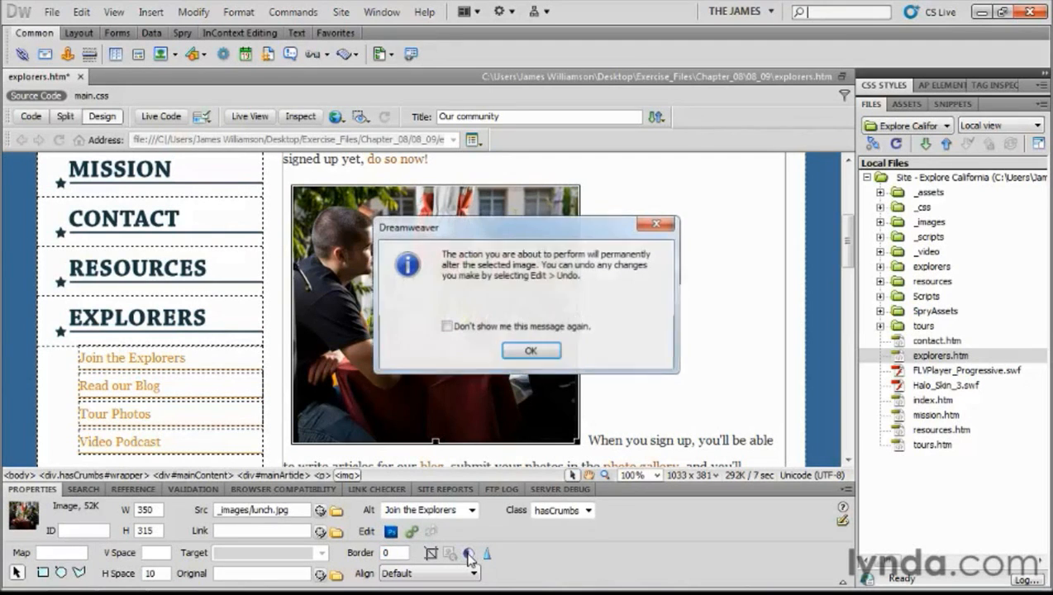
left_click(533, 351)
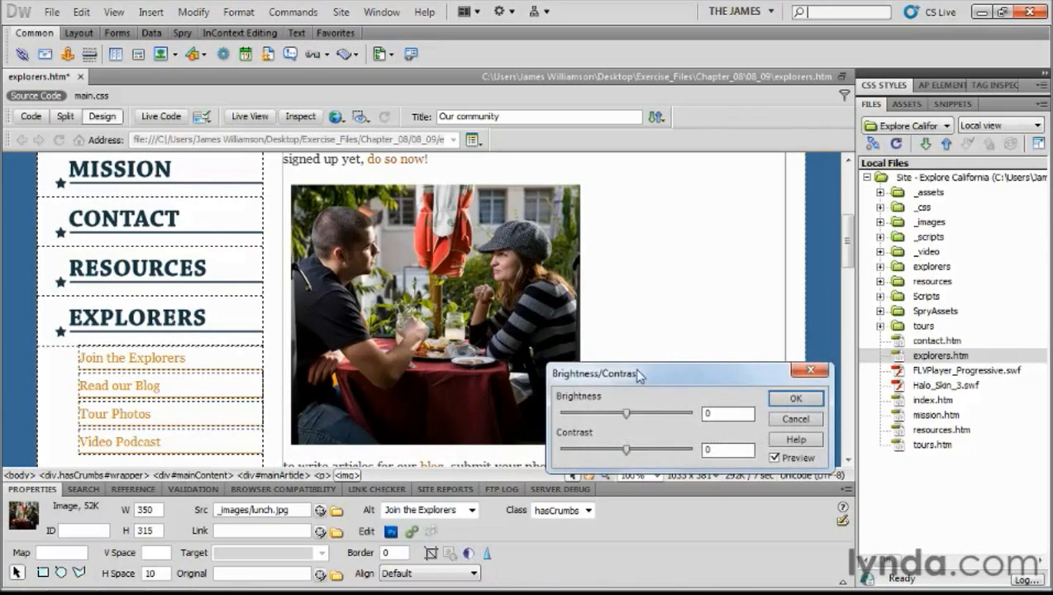
left_click_drag(636, 373, 667, 312)
left_click_drag(658, 388, 680, 390)
left_click_drag(659, 353, 663, 352)
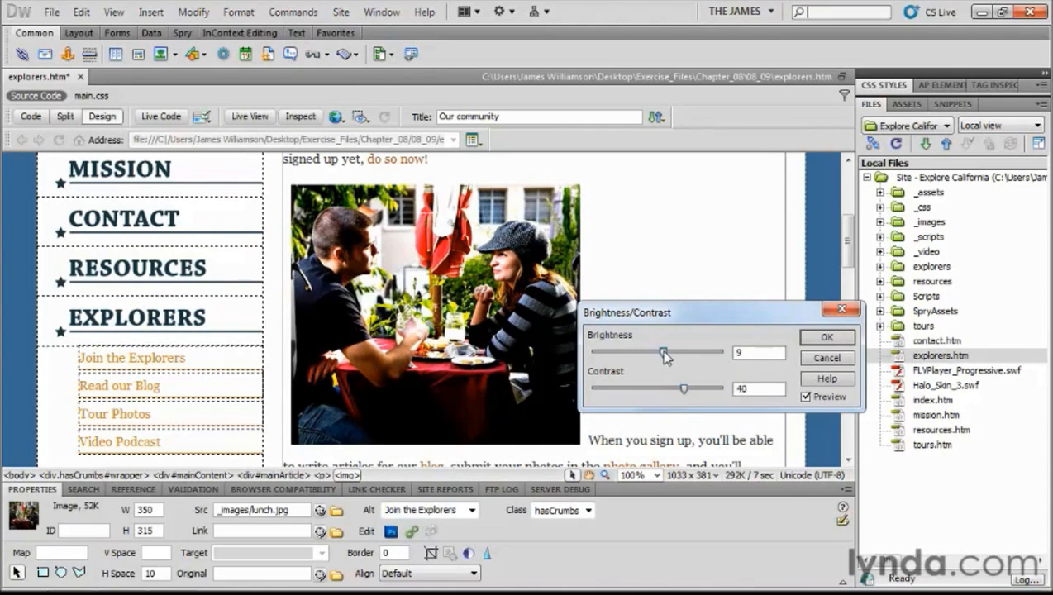
left_click_drag(684, 388, 678, 389)
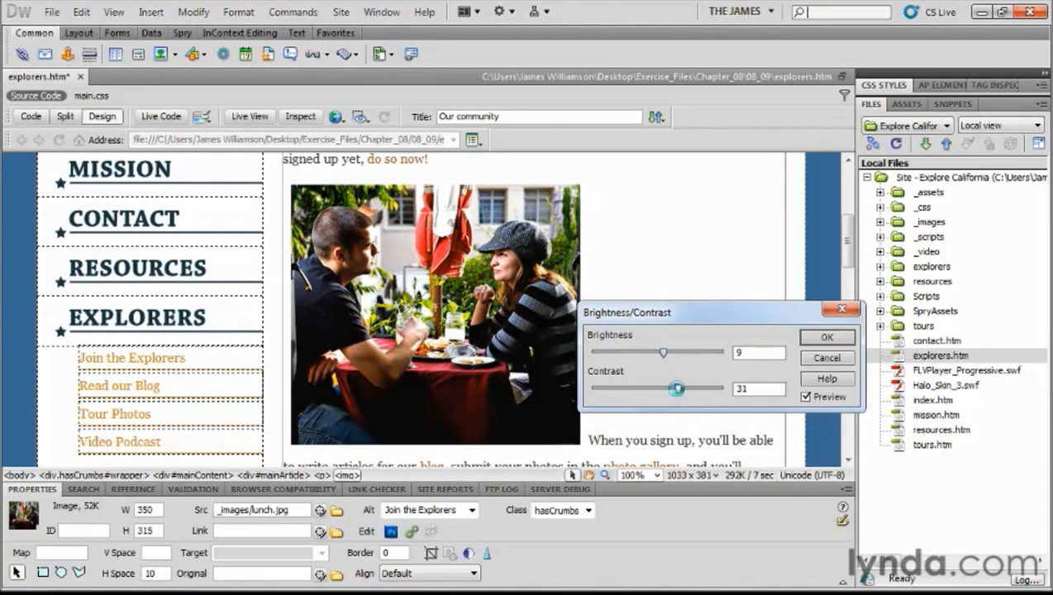
left_click_drag(658, 351, 655, 351)
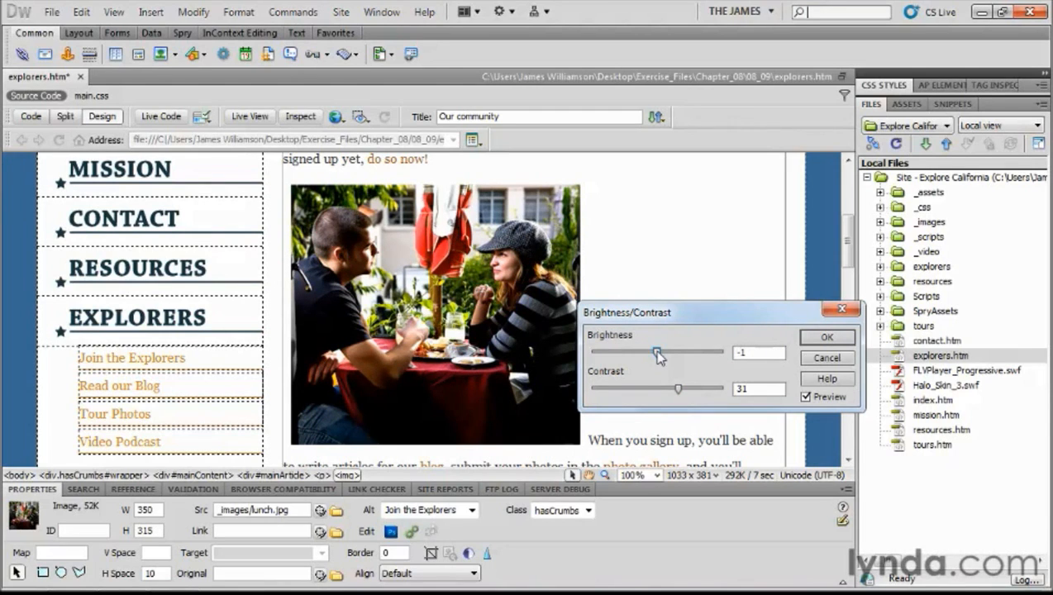
left_click_drag(677, 388, 681, 395)
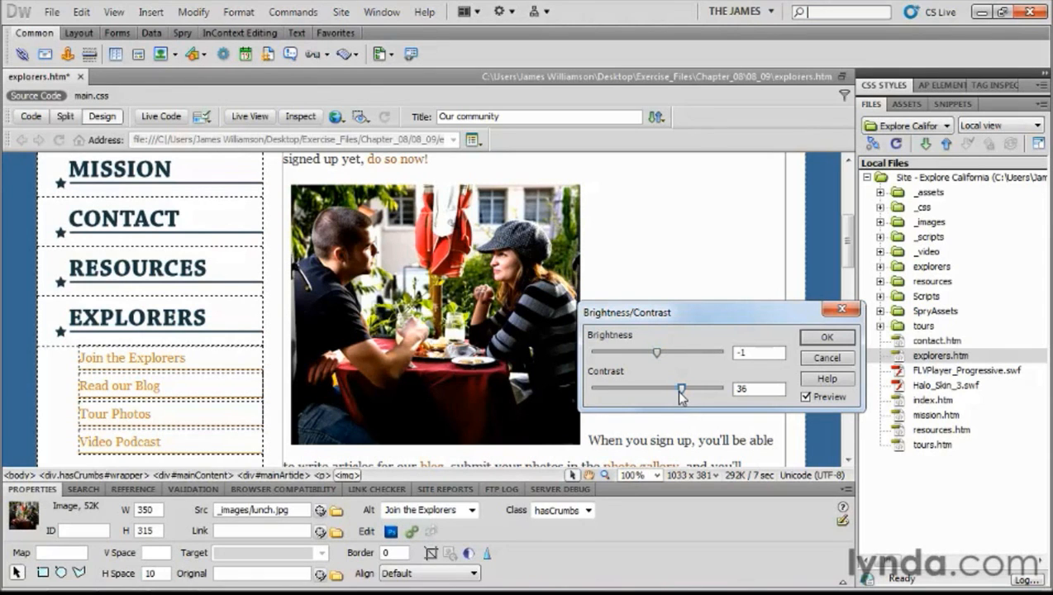
left_click(816, 340)
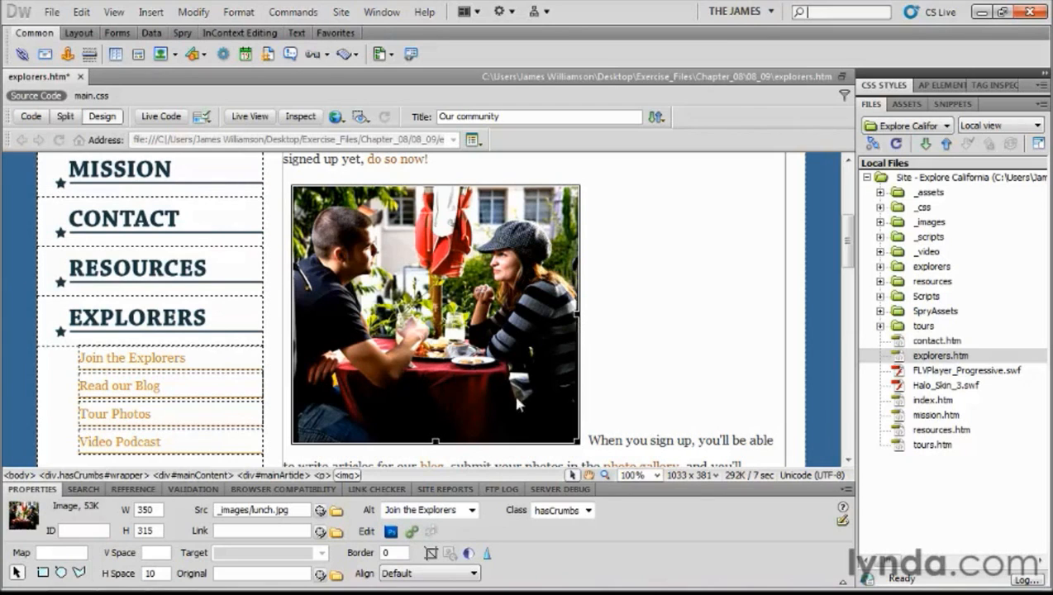
Try the Middle, Left and Right alignments on the lunch image in turn
left_click(416, 576)
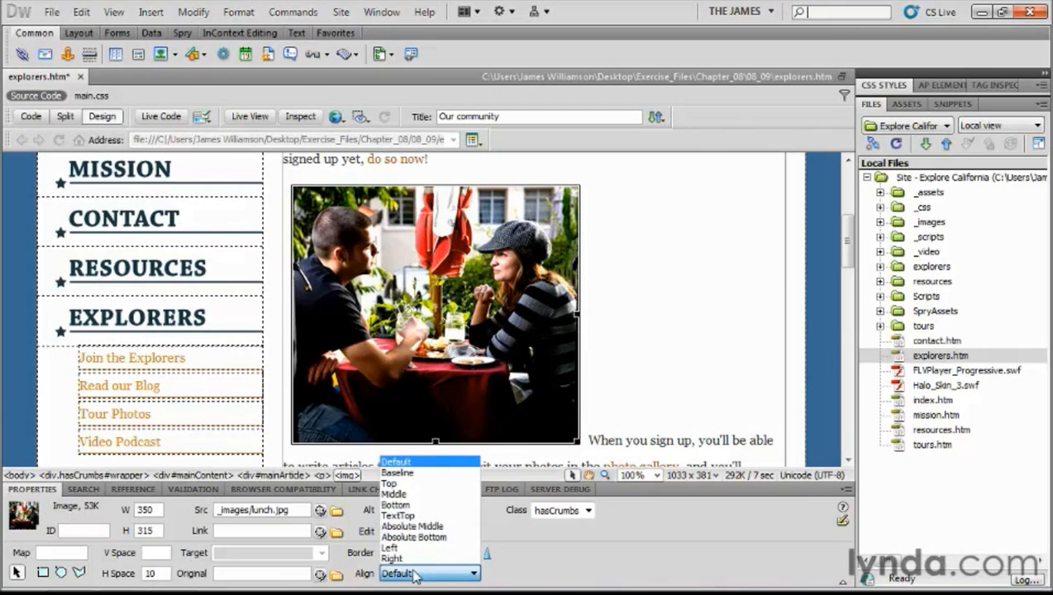
left_click(428, 493)
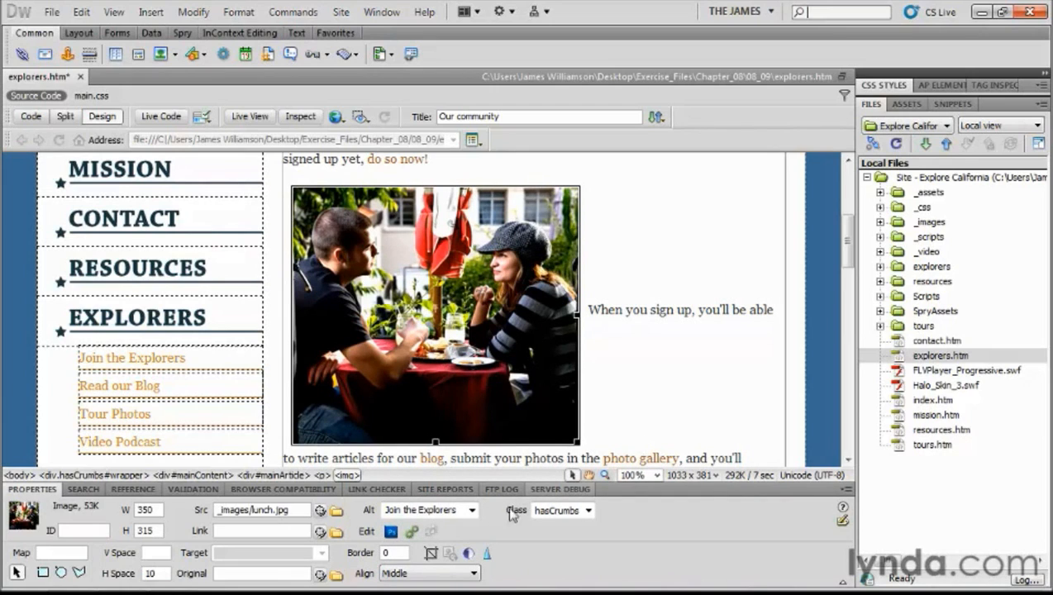
left_click(416, 576)
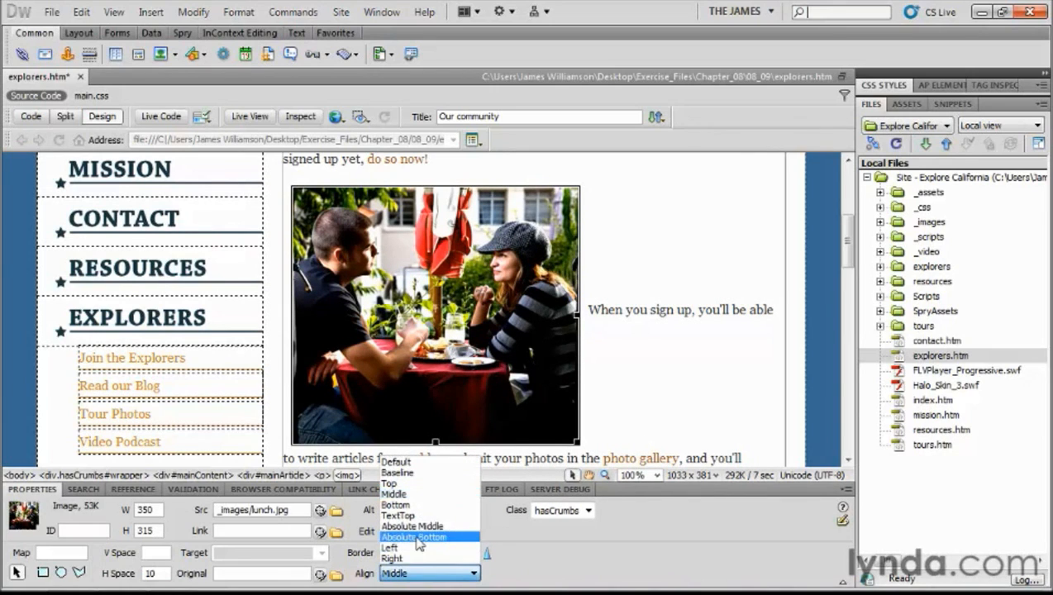
left_click(420, 547)
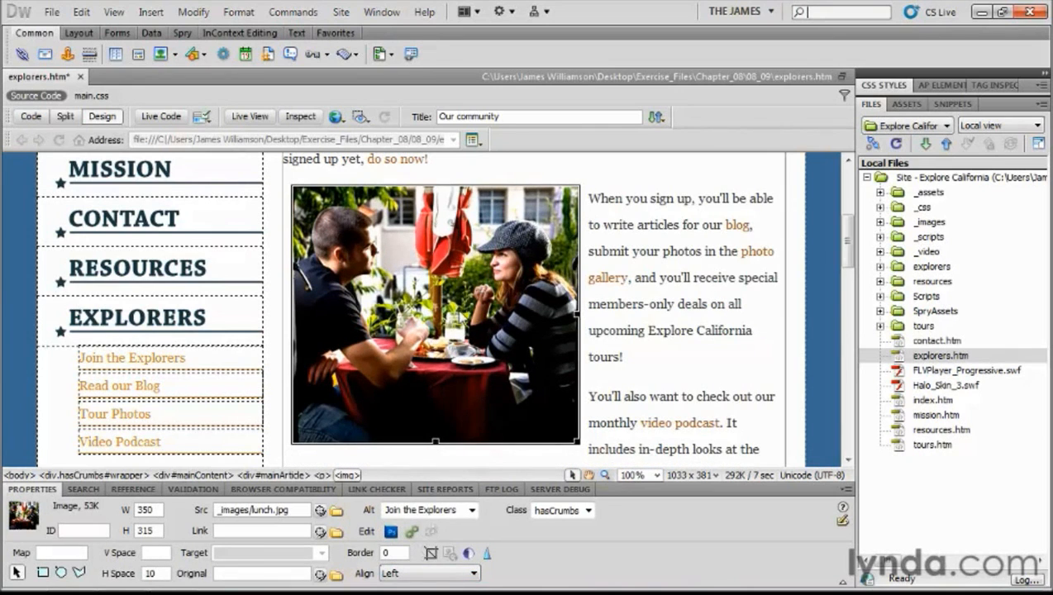
left_click(425, 576)
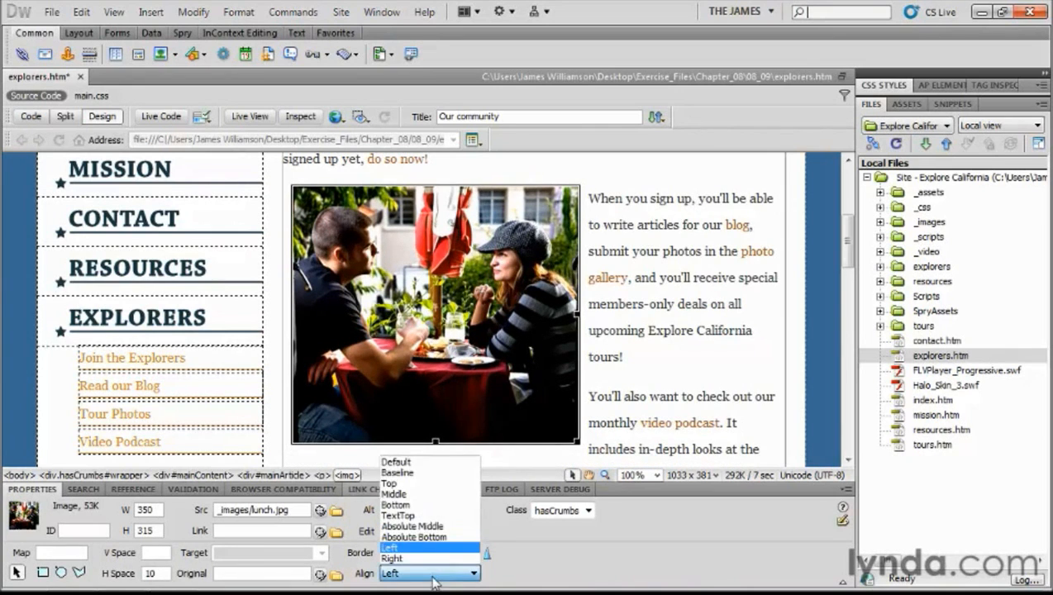
left_click(426, 560)
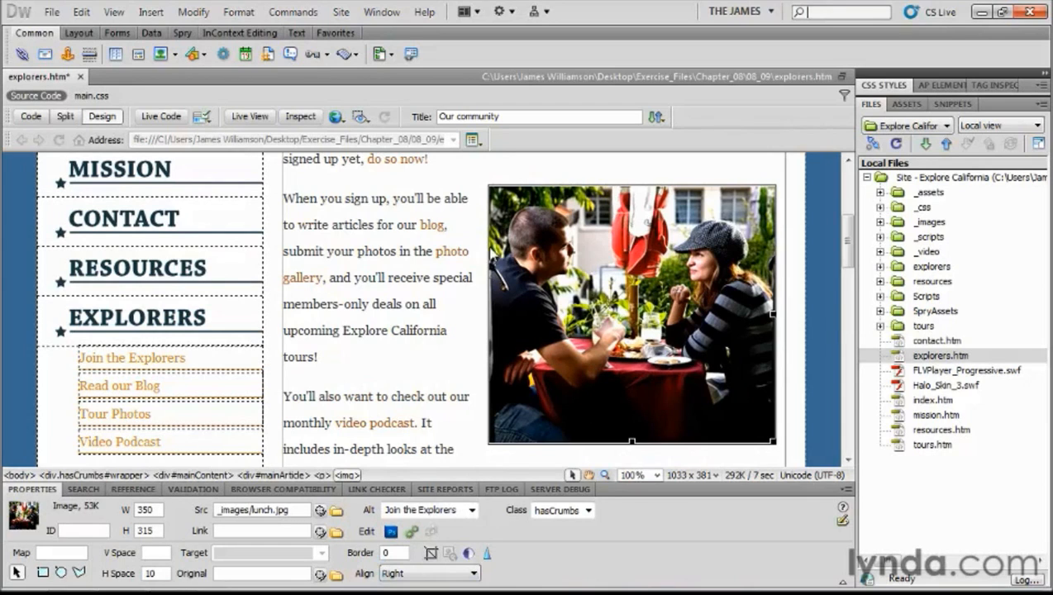
Try a horizontal spacing of 5 pixels on the right-aligned image and restore it to 10 pixels
left_click_drag(166, 572, 75, 574)
type("5")
key("Return")
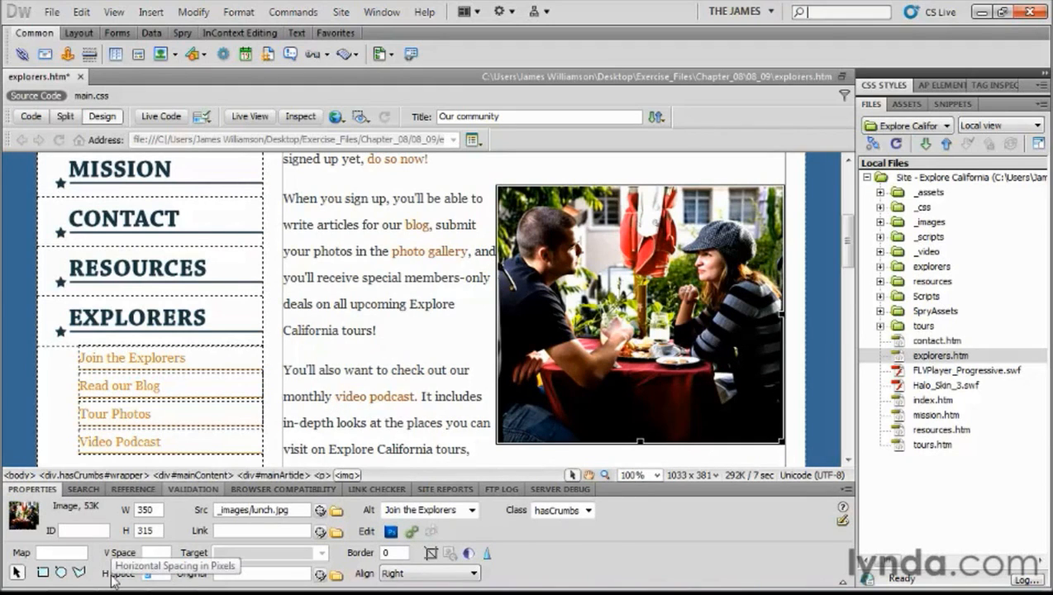
type("10")
key("Return")
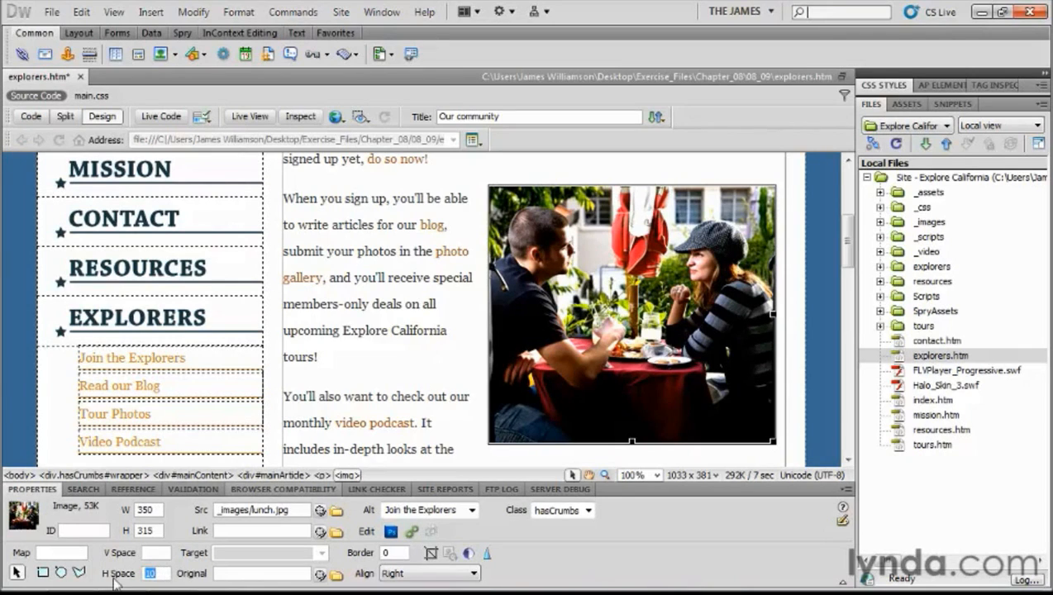
Clear the lunch image's horizontal spacing and return its alignment to Default
key("BackSpace")
key("Return")
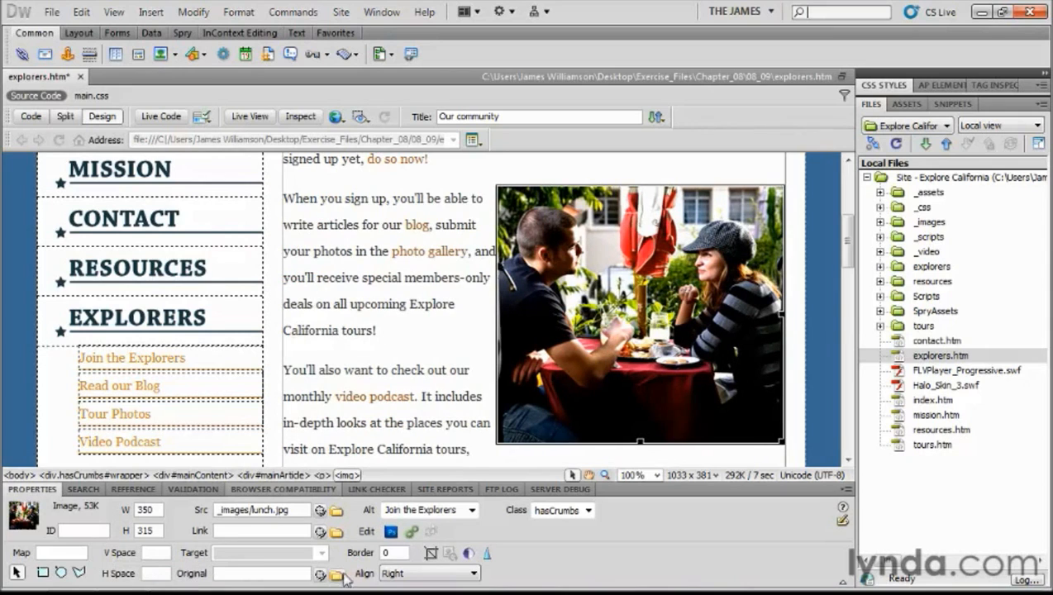
left_click(411, 573)
left_click(428, 461)
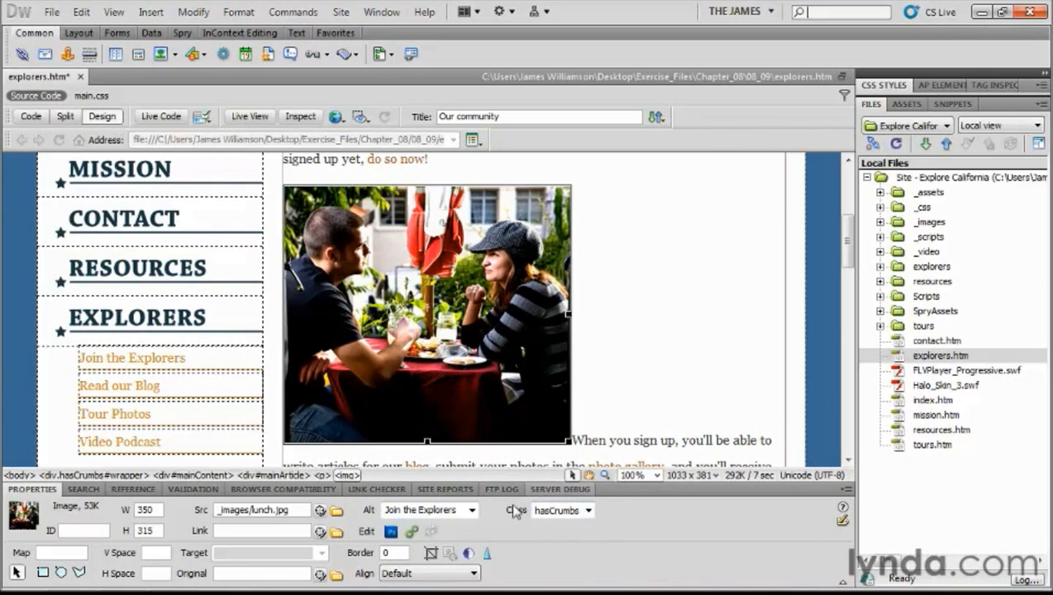
Assign the articleImage class to the lunch image and reselect the image in the page
left_click(588, 510)
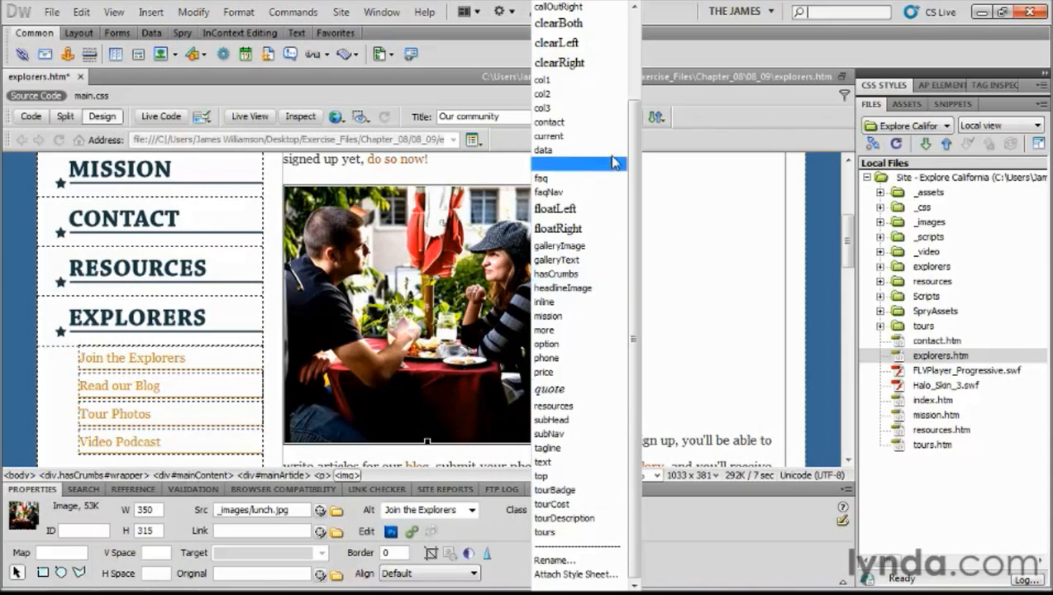
left_click_drag(634, 124, 634, 31)
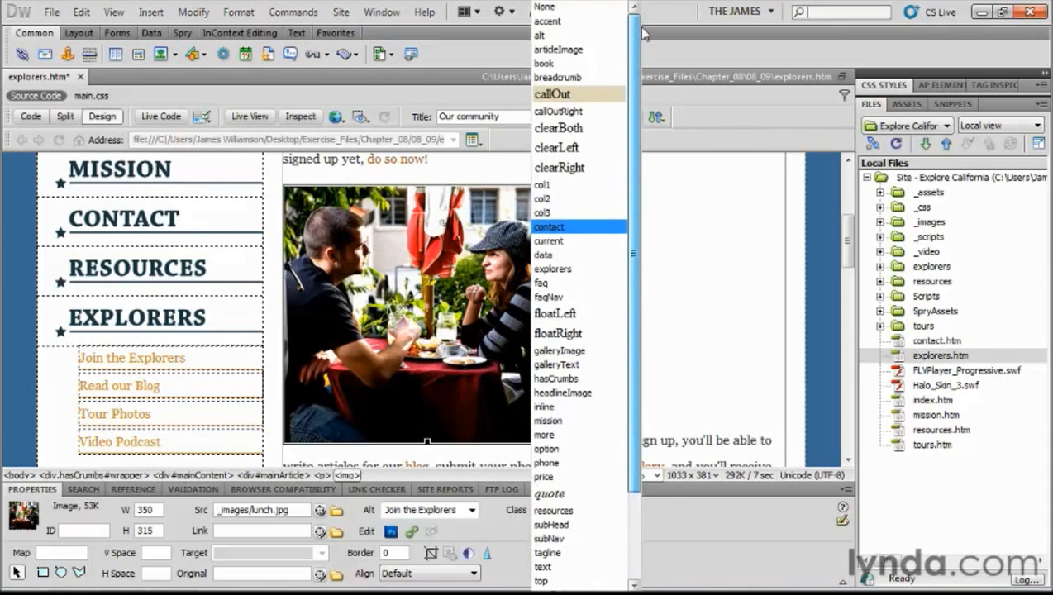
left_click(589, 49)
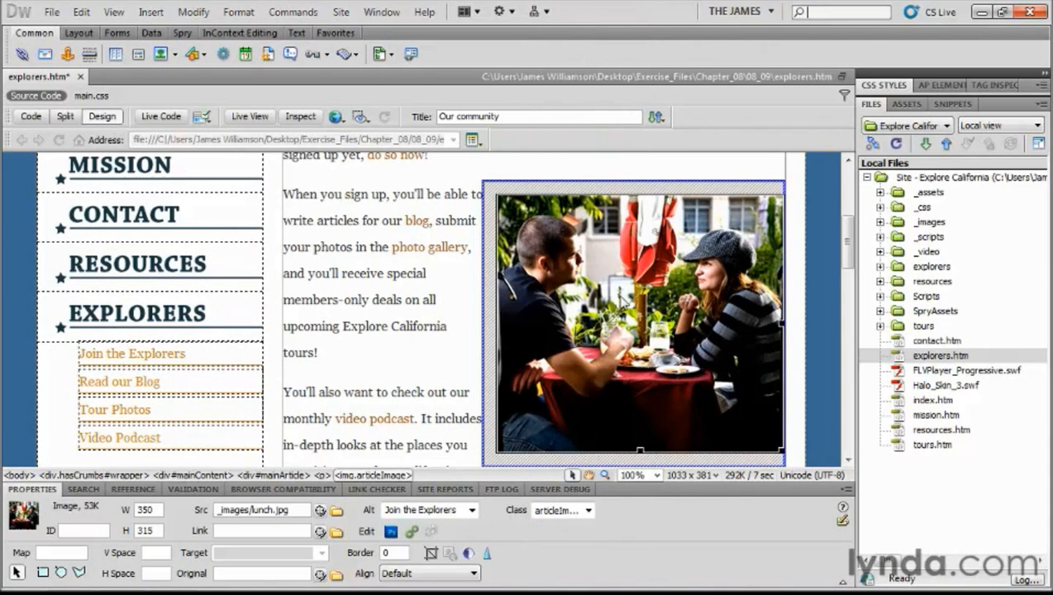
mouse_move(584, 304)
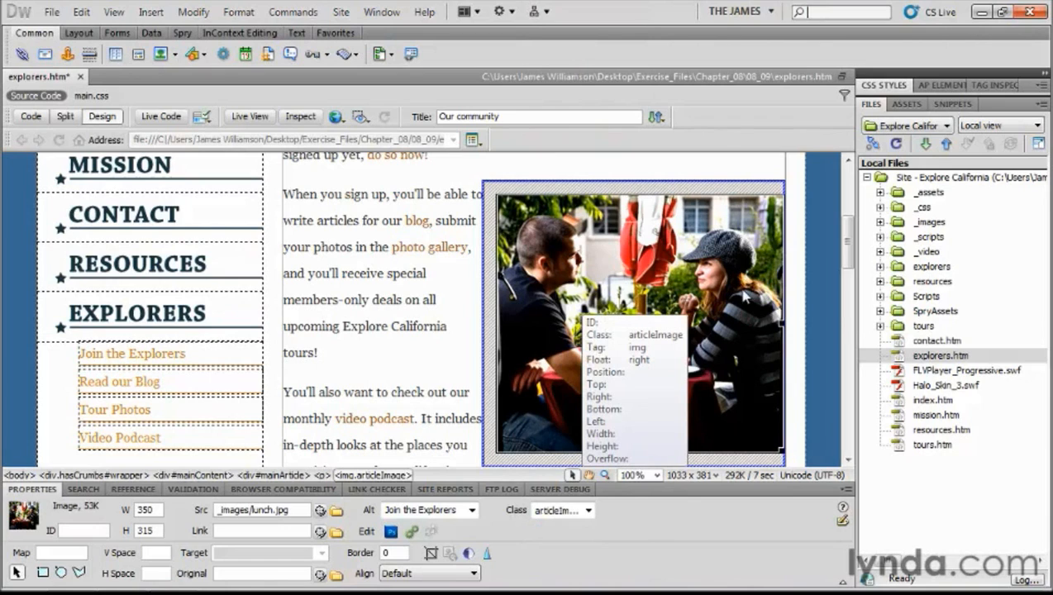
mouse_move(486, 221)
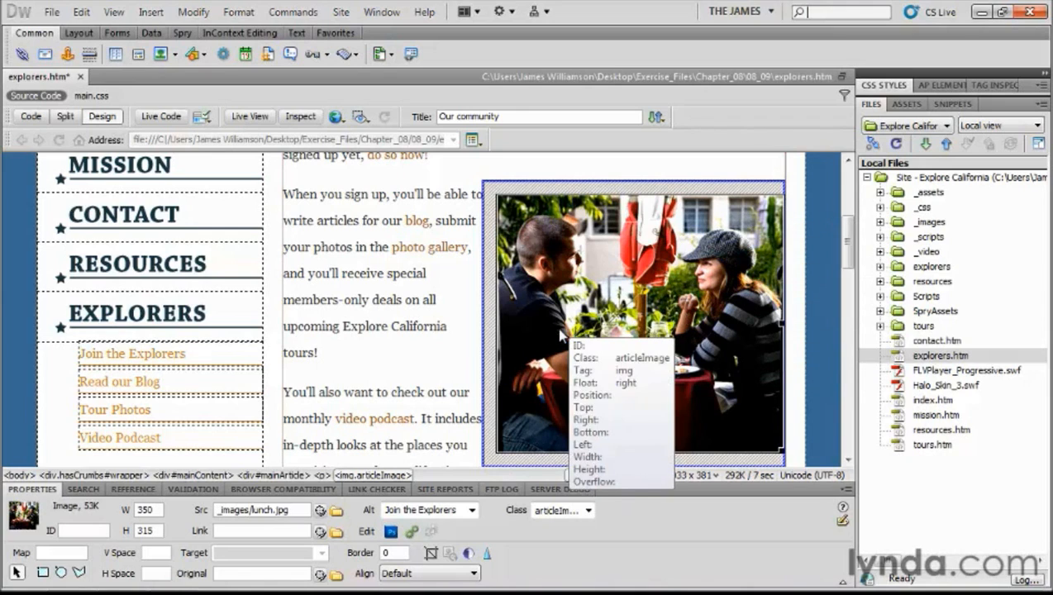
left_click(405, 309)
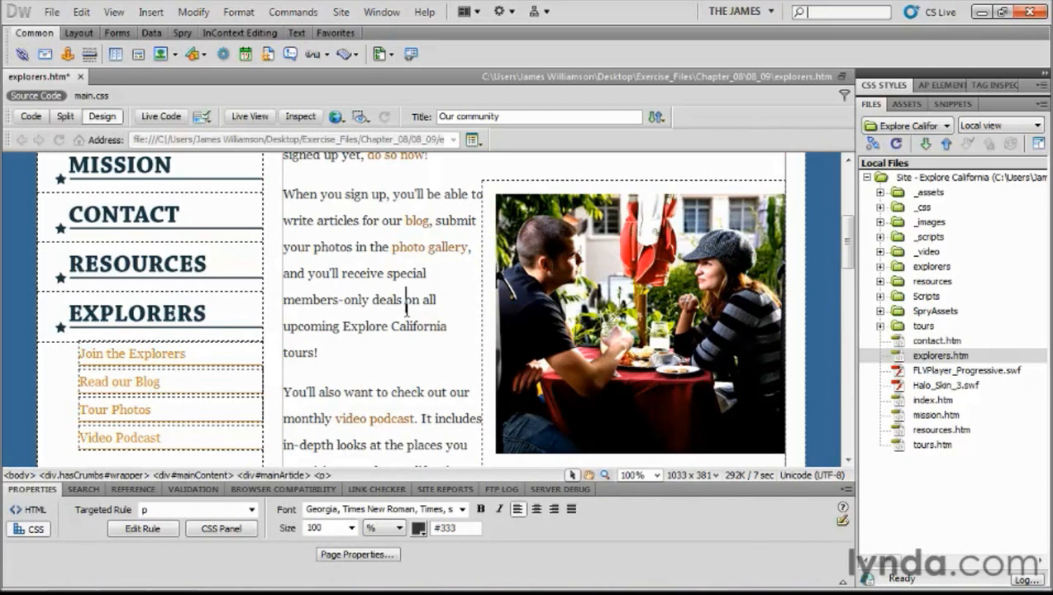
left_click(525, 285)
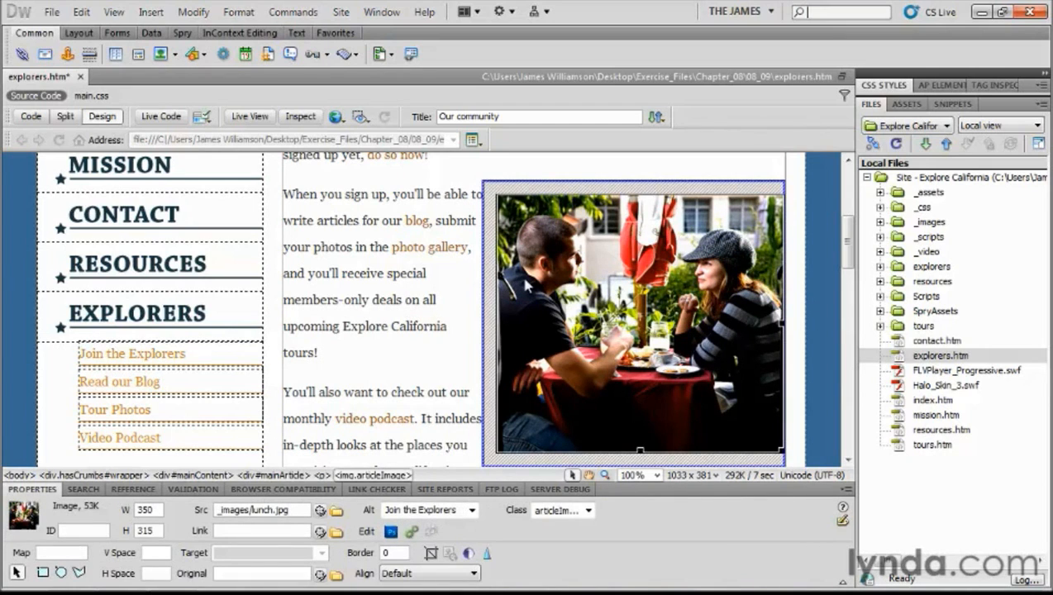
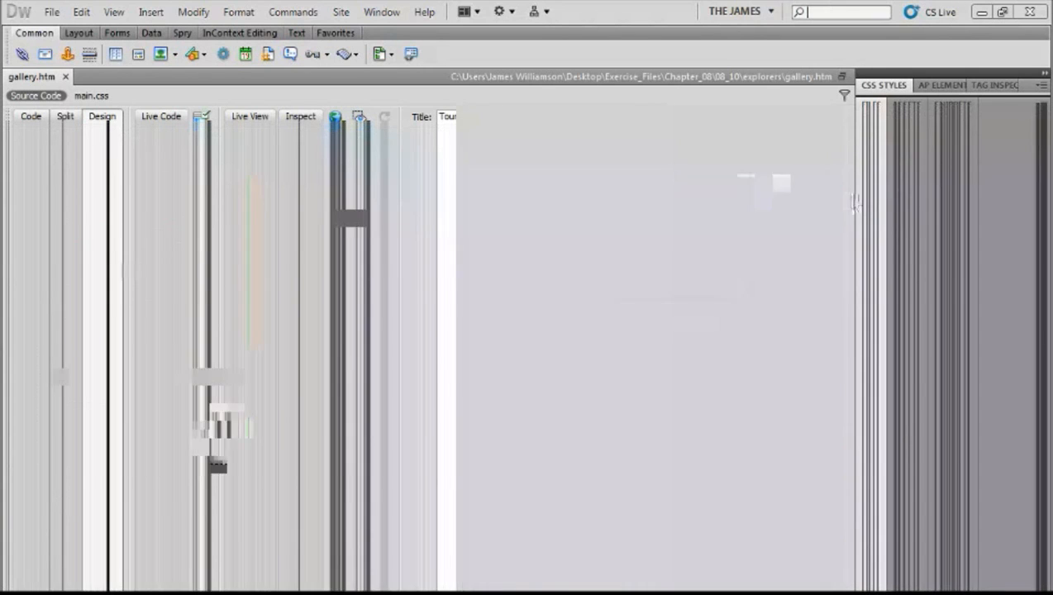
Select the golden gate bridge image in gallery.htm, and select the .quote rule in the CSS rule list
left_click_drag(849, 201, 856, 241)
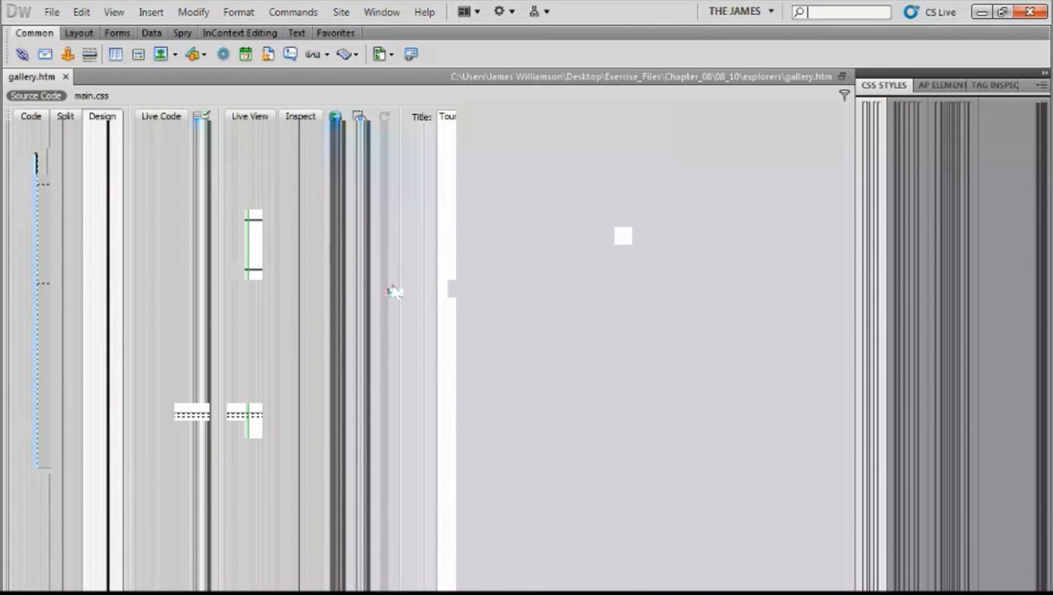
left_click(394, 291)
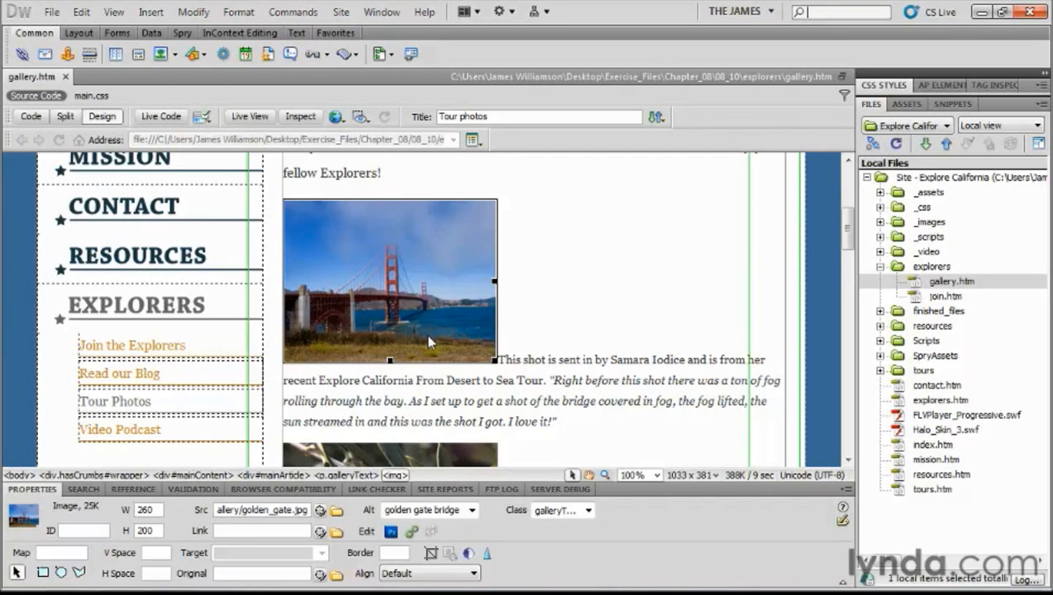
left_click(882, 85)
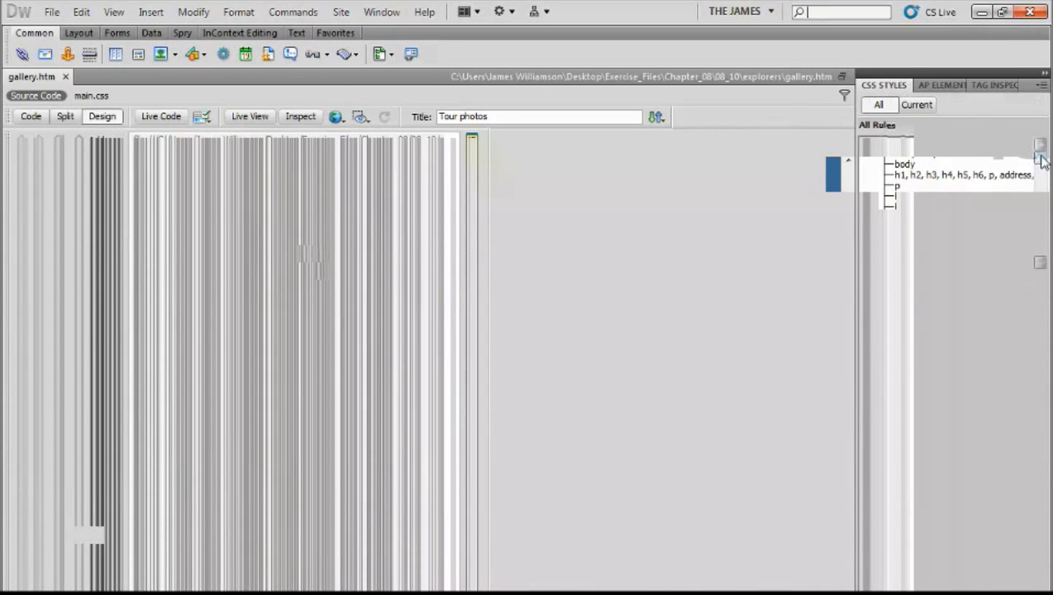
left_click_drag(1041, 156, 1045, 165)
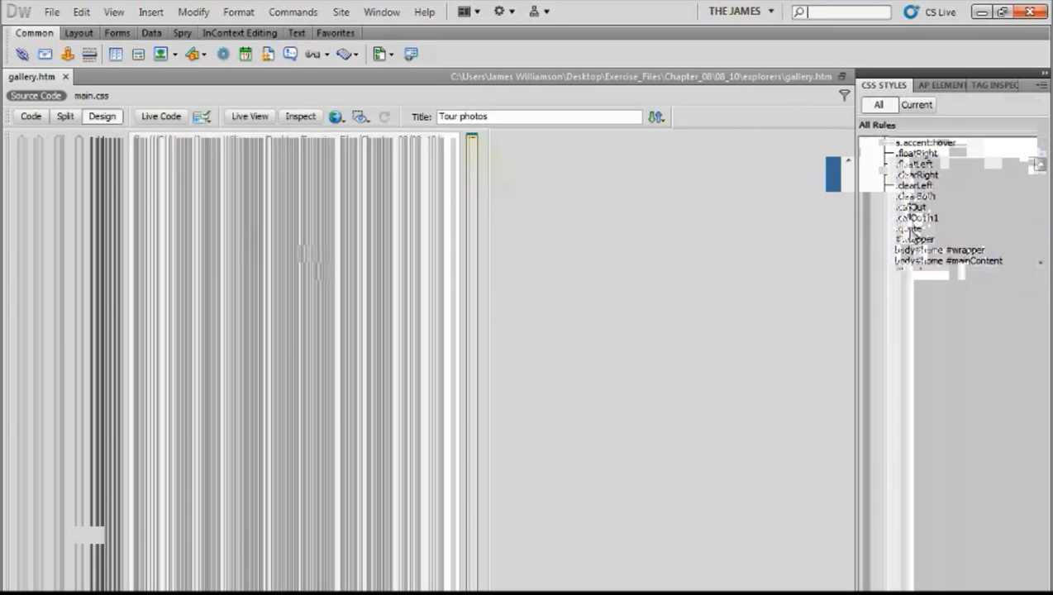
left_click(917, 229)
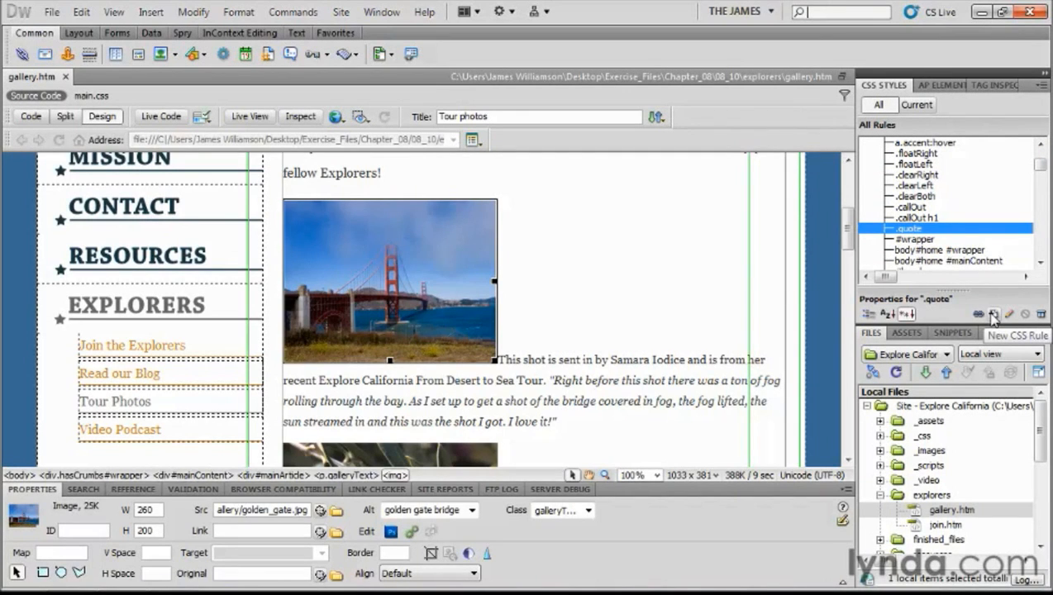
Create a new class rule named .galleryImage, defined in main.css
left_click(992, 314)
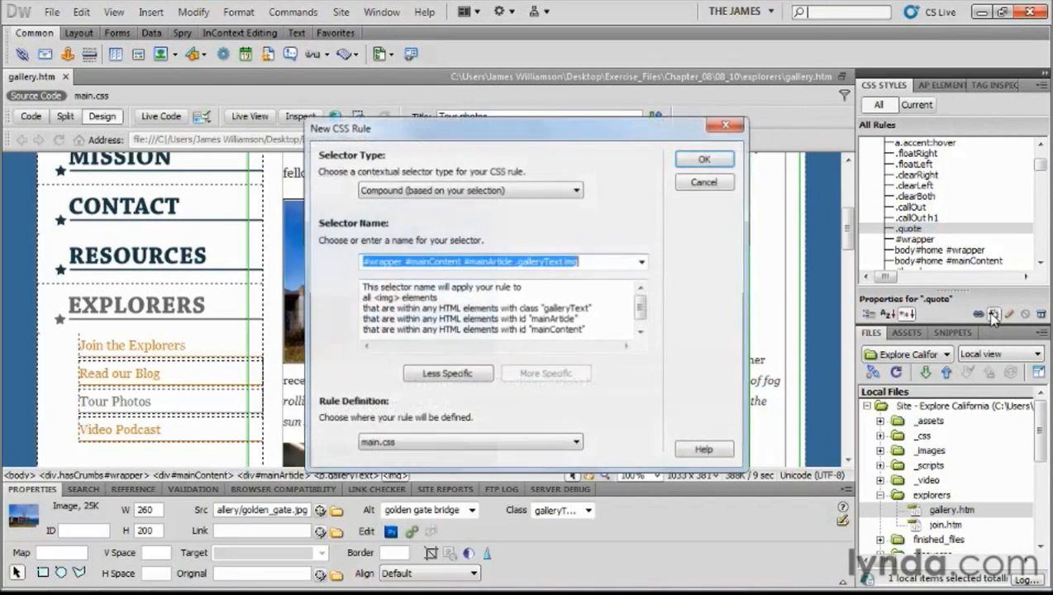
left_click(403, 191)
left_click(403, 205)
left_click(459, 263)
type(".galleryImage")
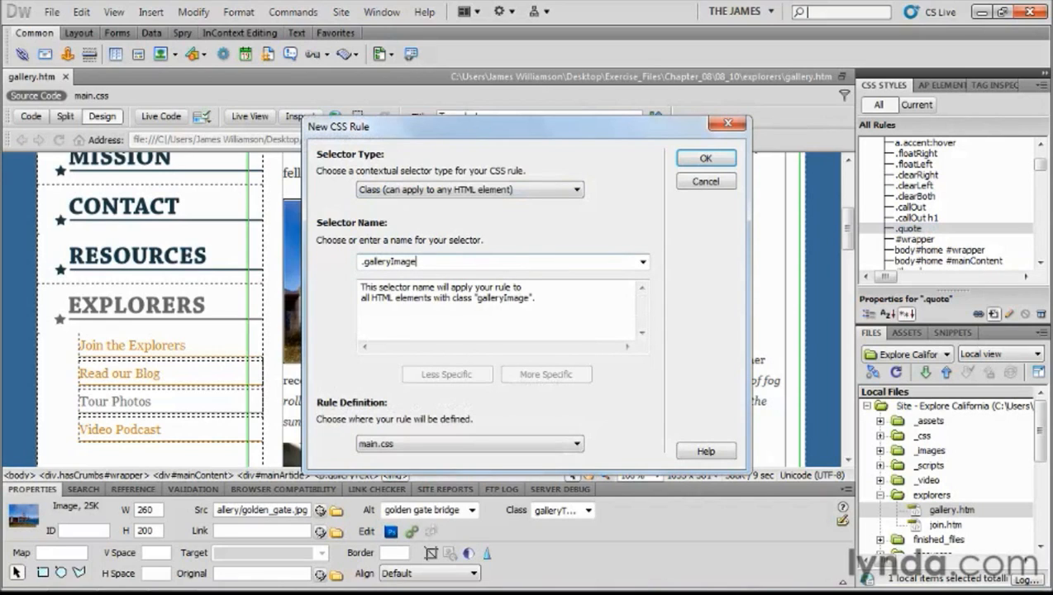
left_click(361, 263)
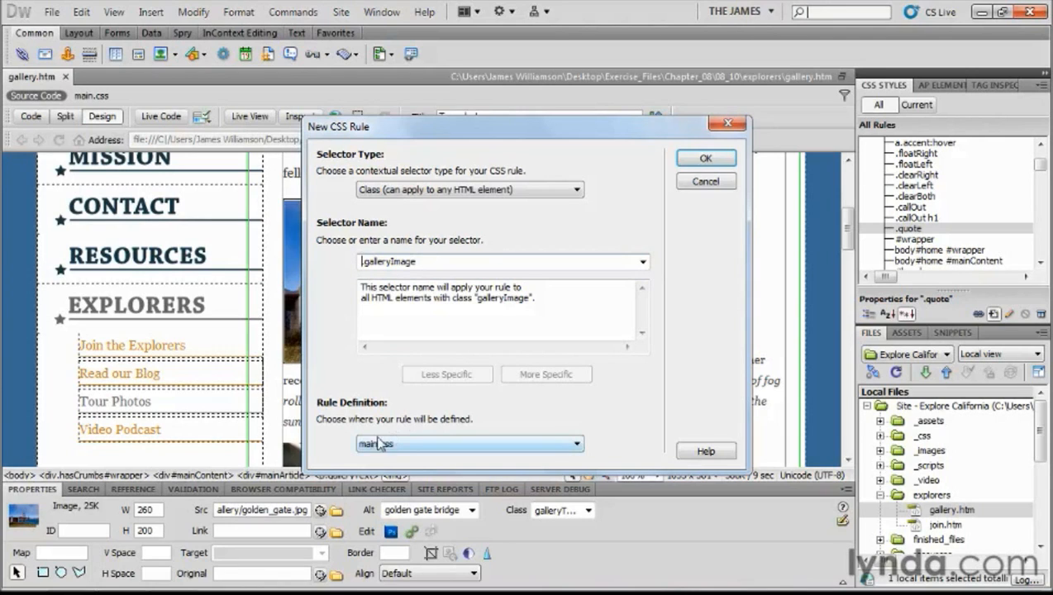
left_click(705, 160)
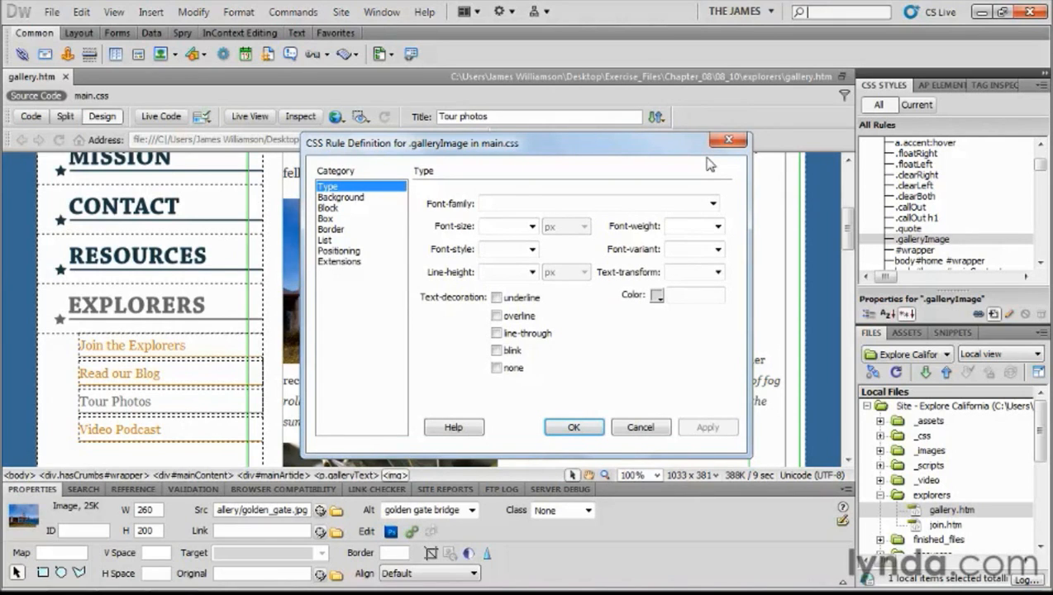
Set both the float and the clear of the .galleryImage rule to left
left_click(338, 219)
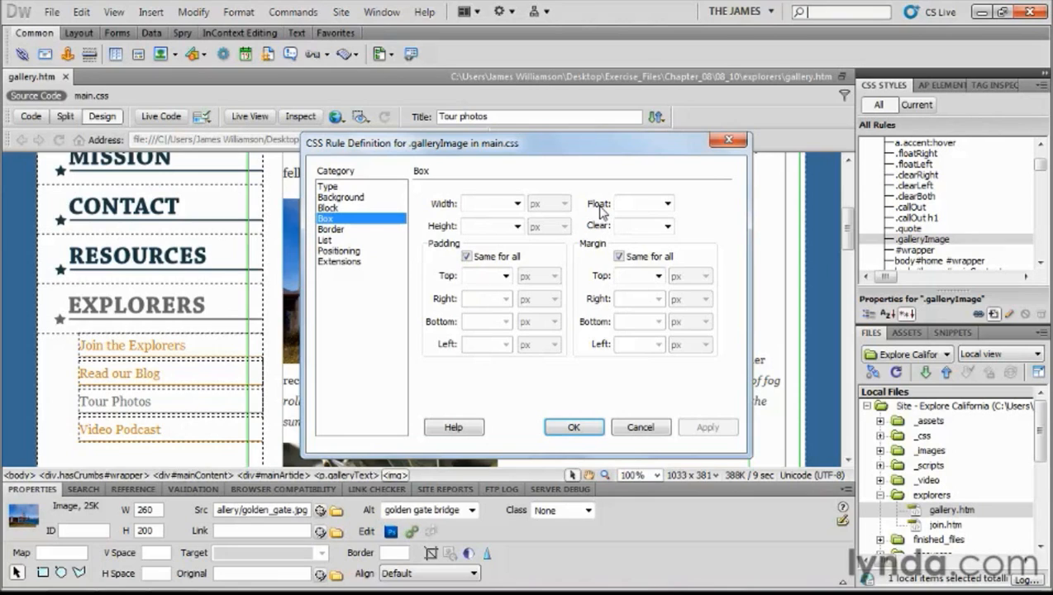
left_click(666, 204)
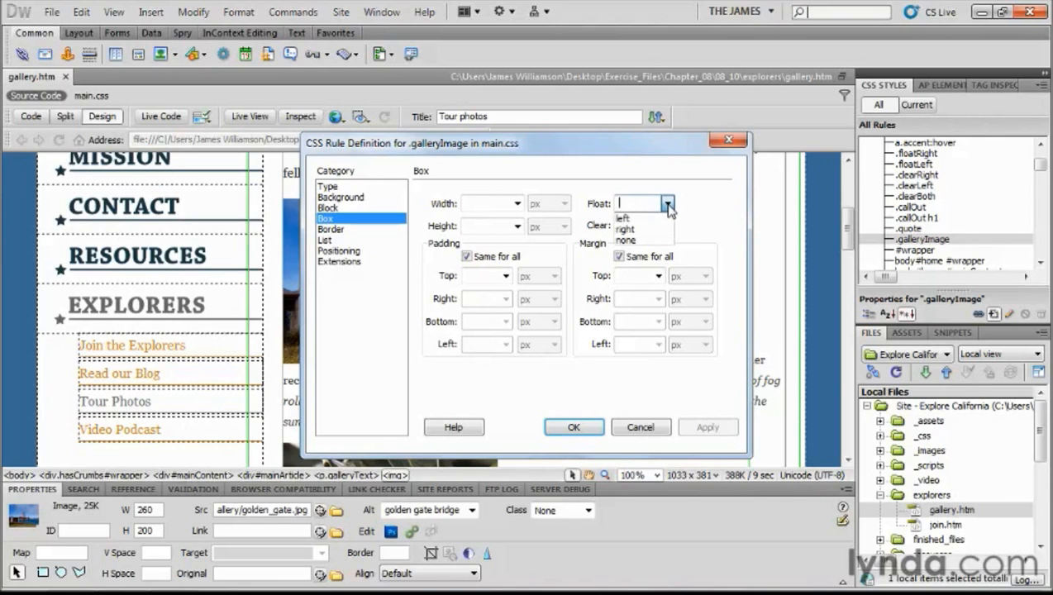
left_click(623, 218)
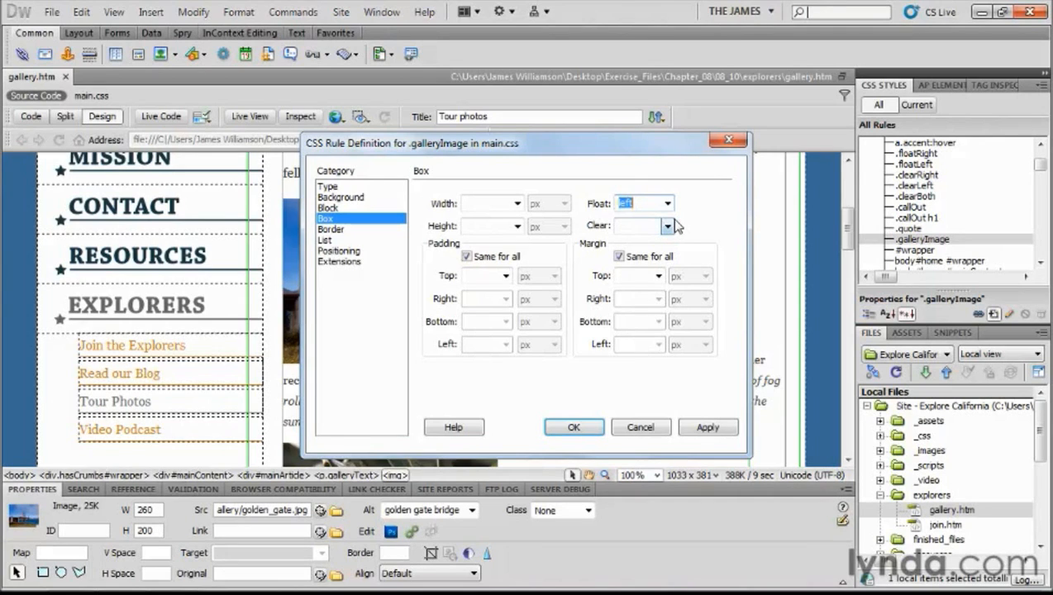
left_click(667, 226)
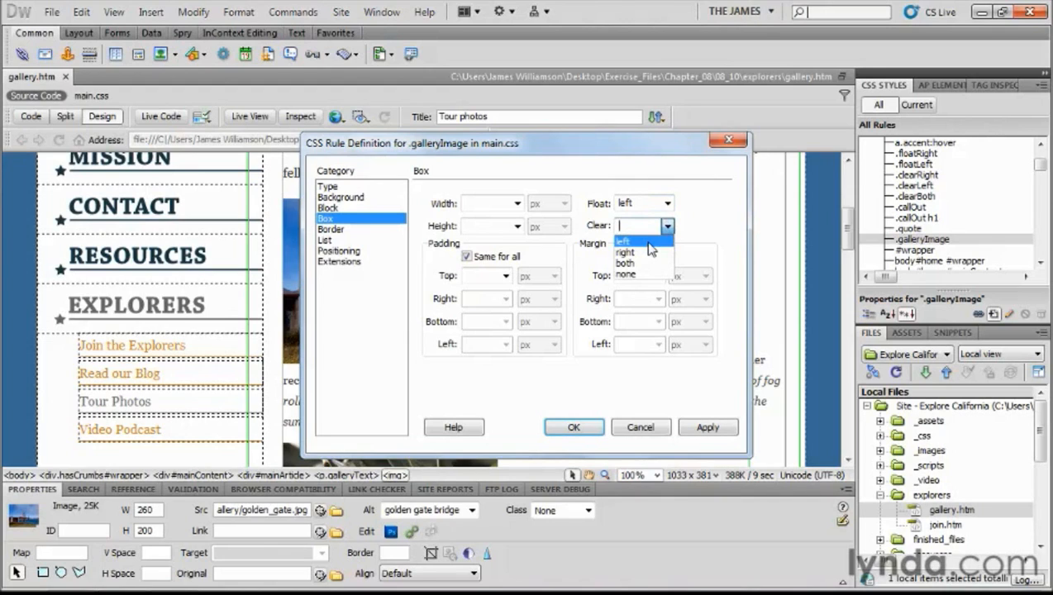
left_click(628, 240)
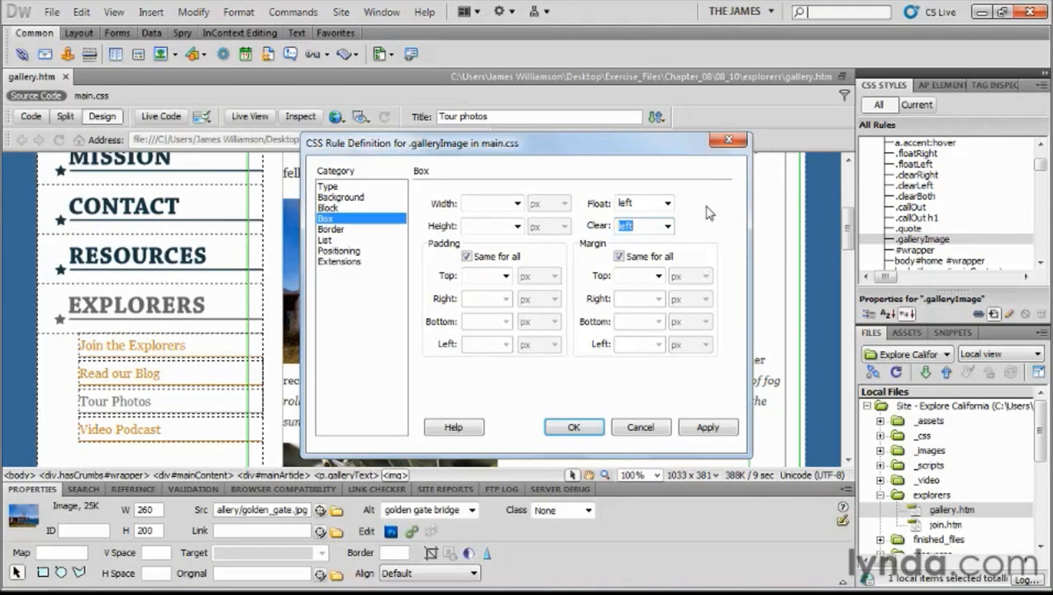
Set the .galleryImage padding to 5 px on all sides and only its right margin to 1 em
left_click(477, 276)
type("5")
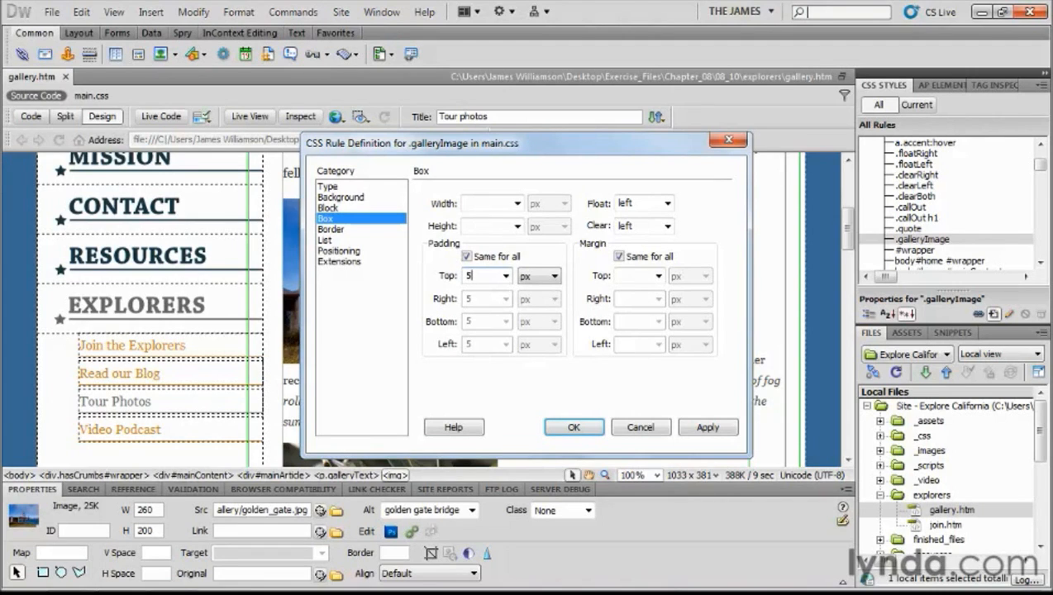
left_click(619, 257)
left_click(624, 299)
type("1em")
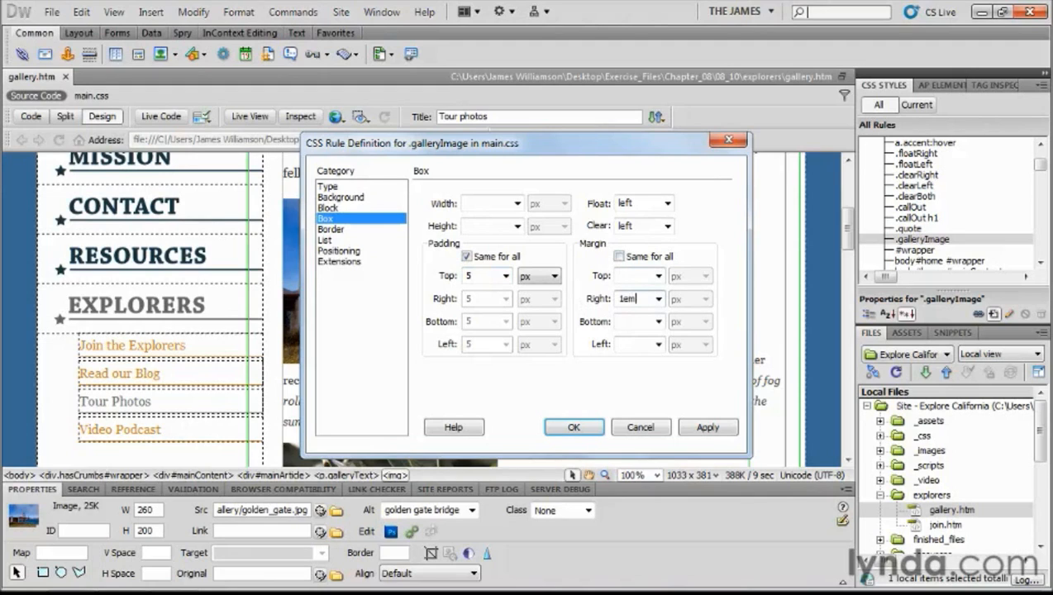
key("Tab")
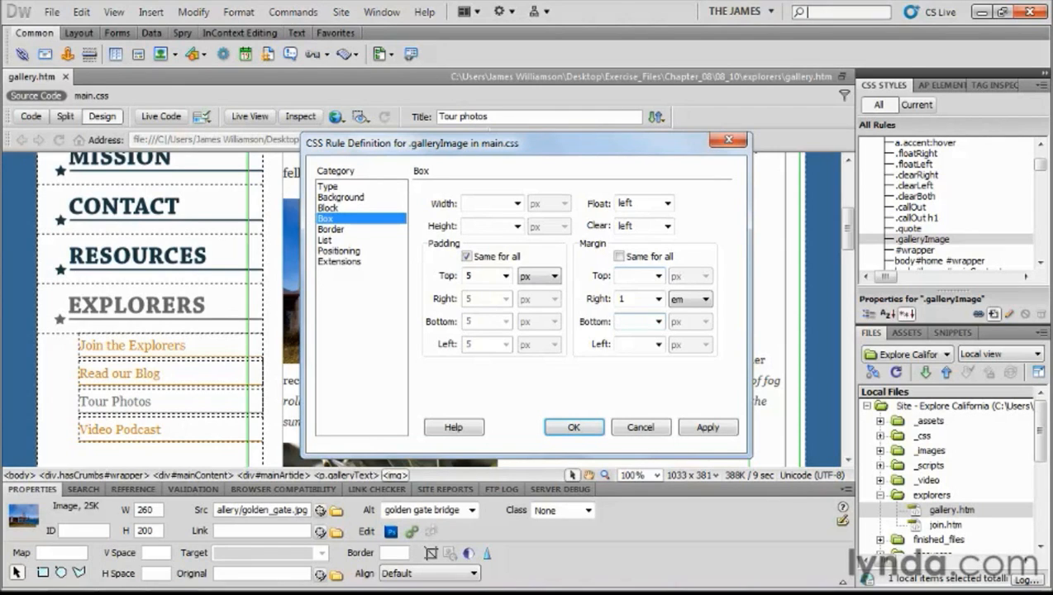
Unlink the border style, width and color of the .galleryImage rule so each side is defined separately
left_click(343, 229)
left_click(512, 240)
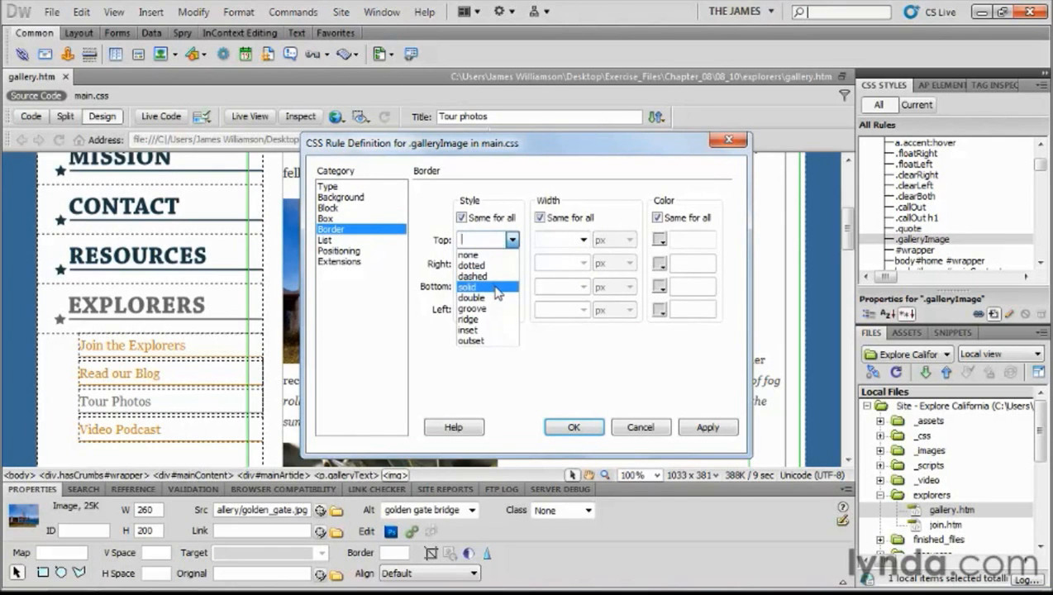
left_click(504, 212)
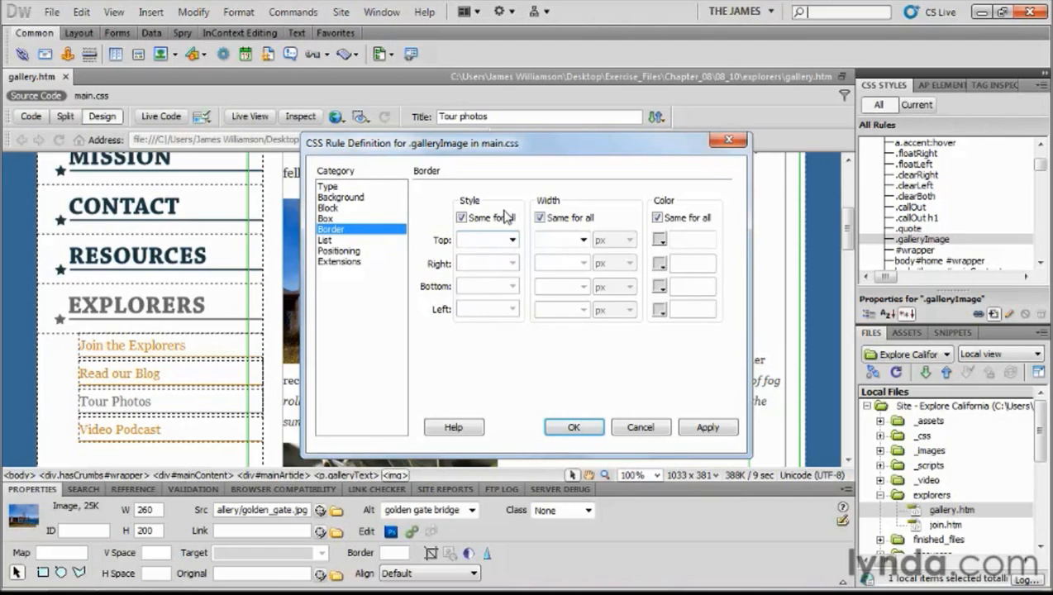
left_click(486, 219)
left_click(539, 217)
left_click(655, 218)
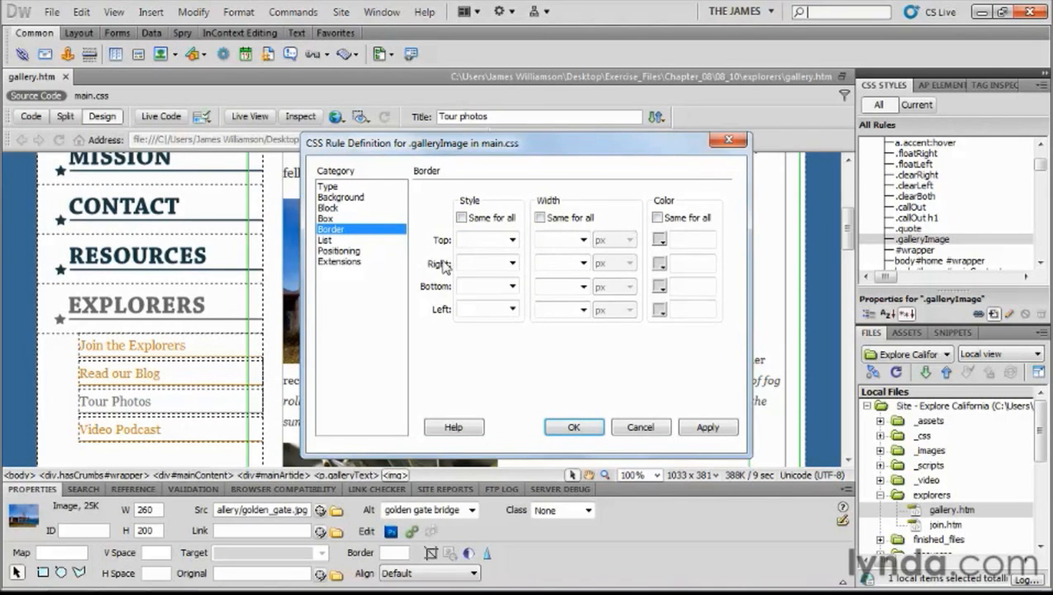
Define the top border of .galleryImage as solid, 1 px wide, in color #CCC
left_click(513, 239)
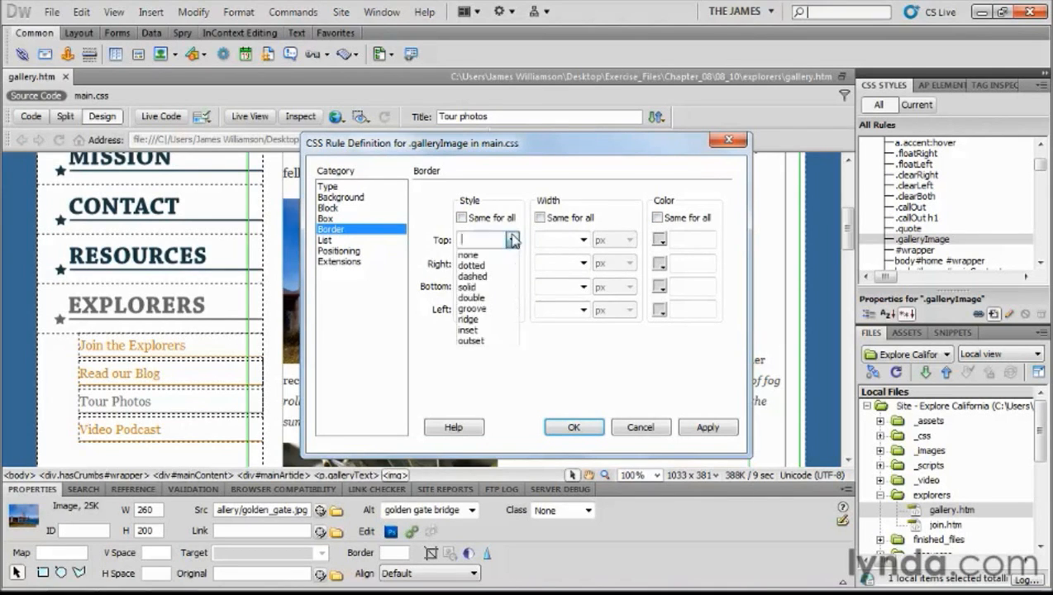
left_click(468, 286)
left_click(551, 239)
type("1")
left_click(686, 239)
type("#CCC")
key("Tab")
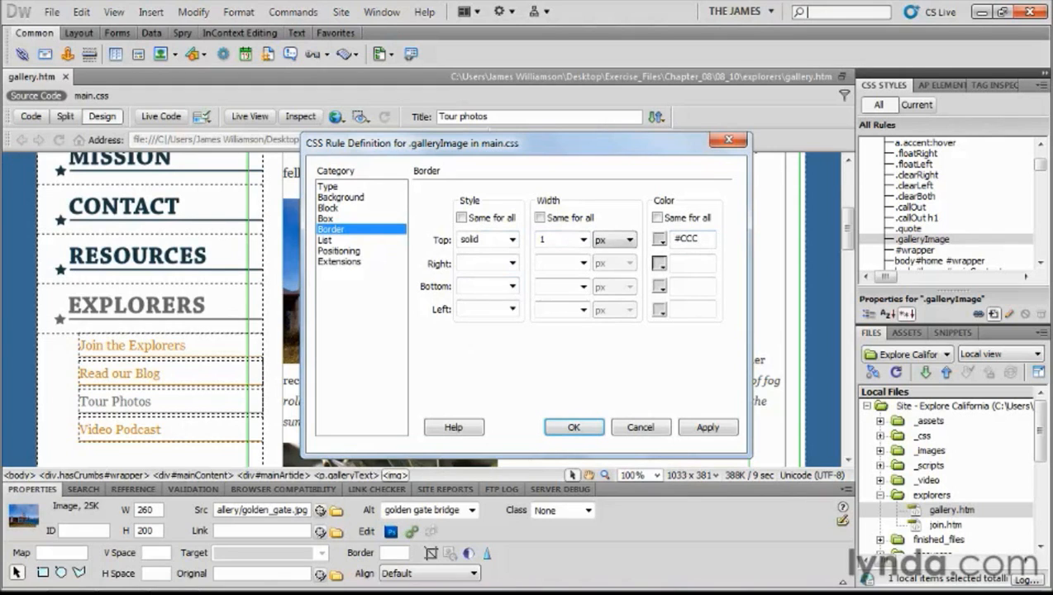
Define the right border of .galleryImage as solid, 1 px wide, in color #999
left_click(471, 265)
left_click(512, 263)
left_click(496, 308)
key("Tab")
type("1")
key("Tab")
key("Tab")
key("Tab")
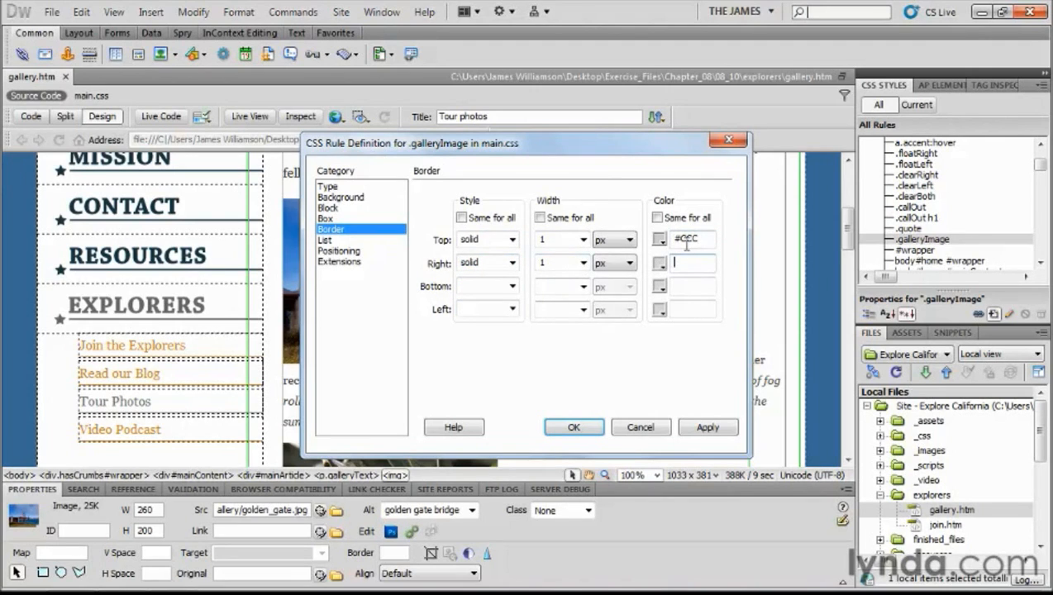
type("#999")
key("Tab")
Define the bottom border of .galleryImage as solid, 1 px wide, in color #999
left_click(481, 286)
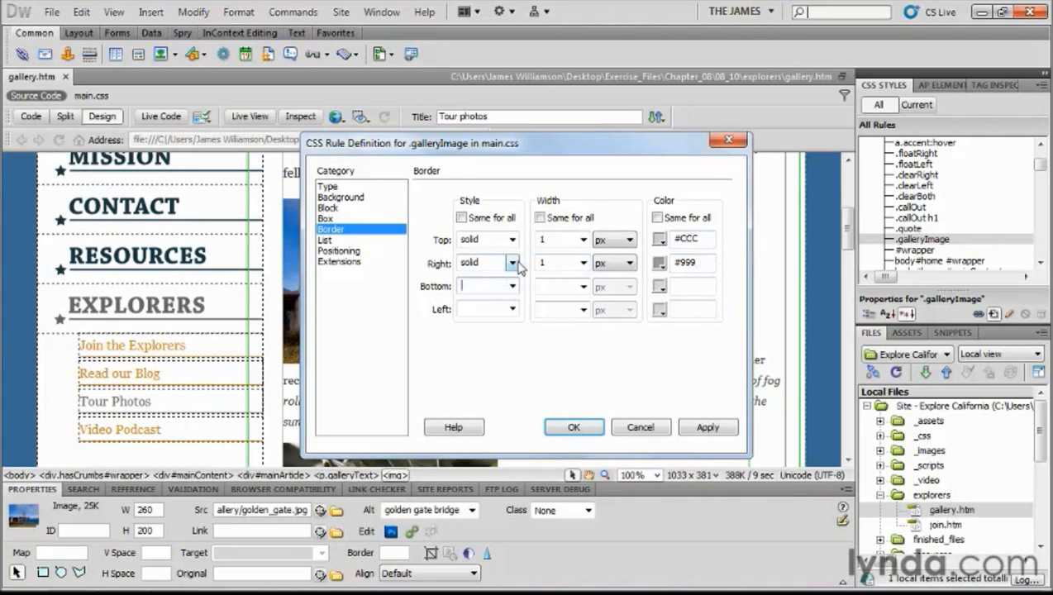
left_click(512, 286)
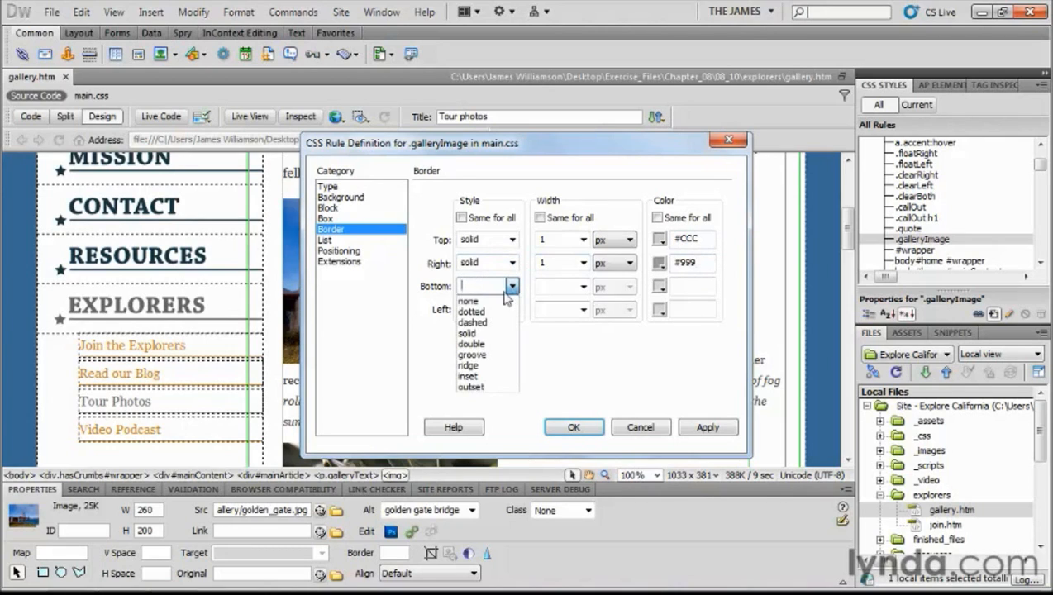
left_click(481, 335)
left_click(548, 303)
left_click(549, 286)
type("1")
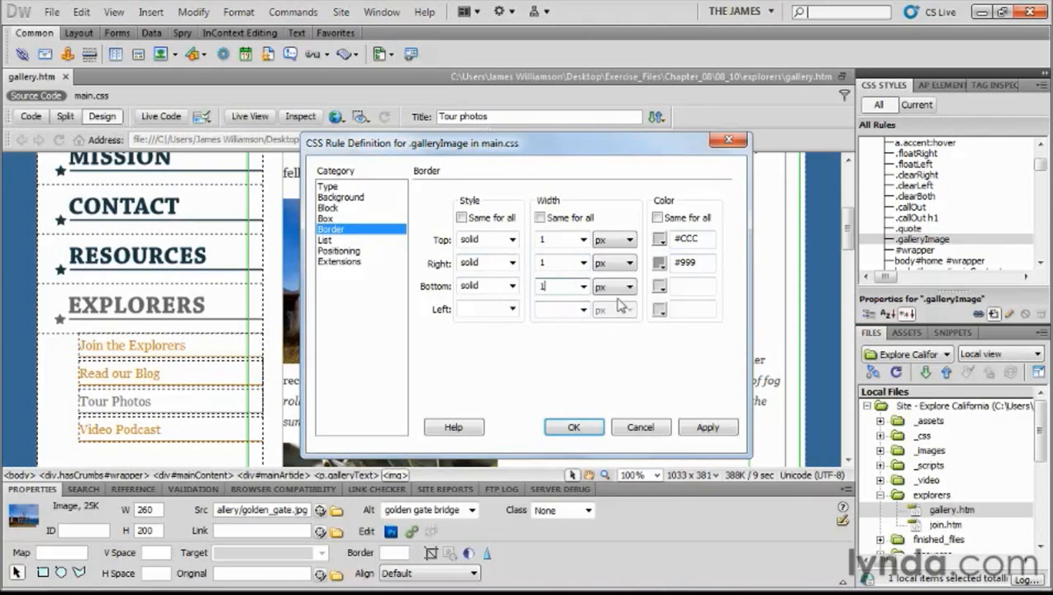
left_click(659, 287)
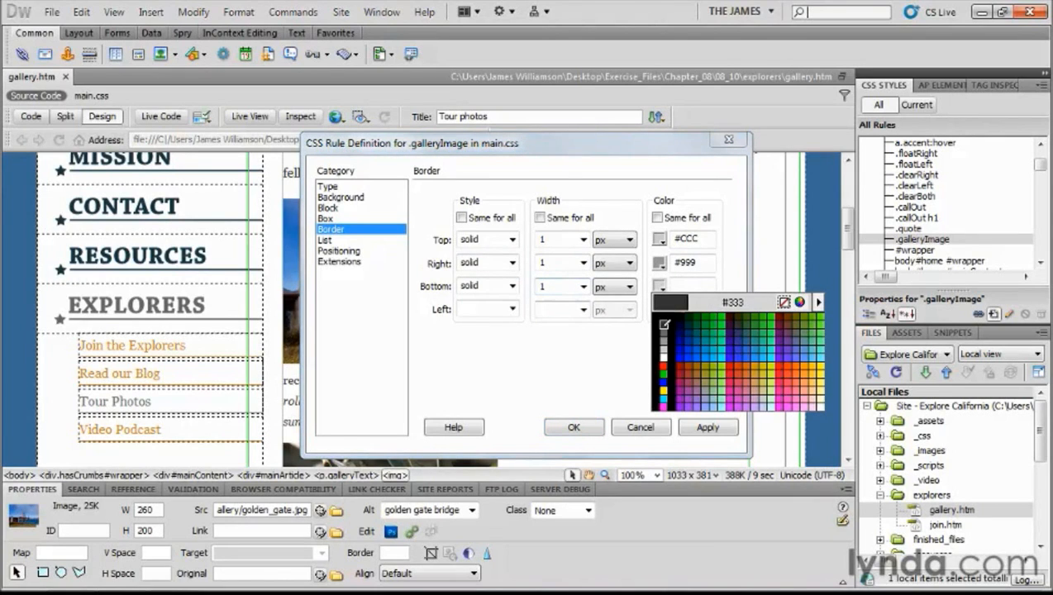
left_click(664, 339)
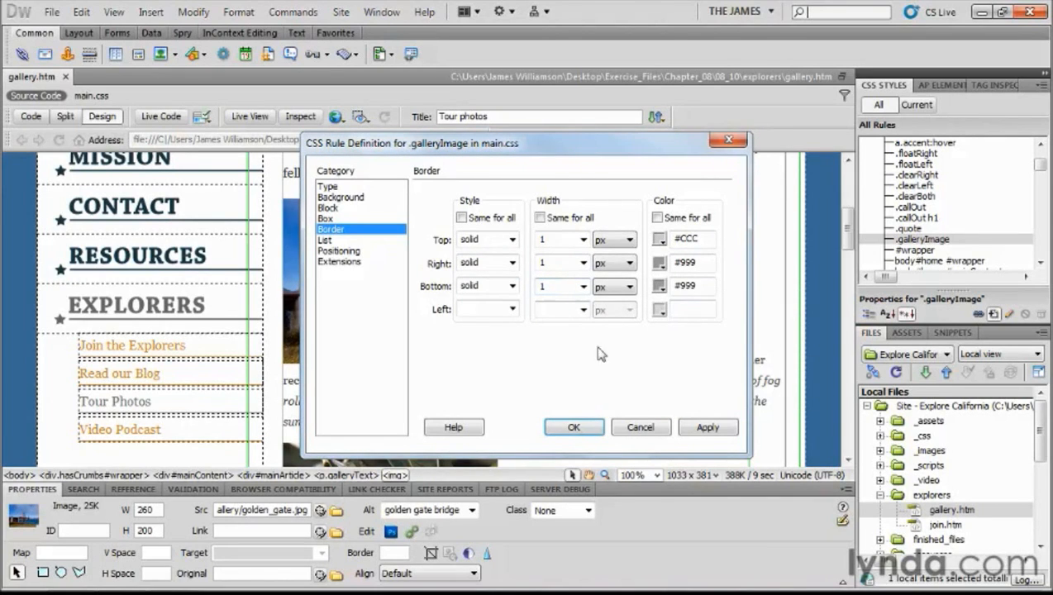
Define the left border of .galleryImage as solid, 1 px wide, in color #CCC, and accept the rule definition
type("solid")
key("Tab")
left_click(584, 310)
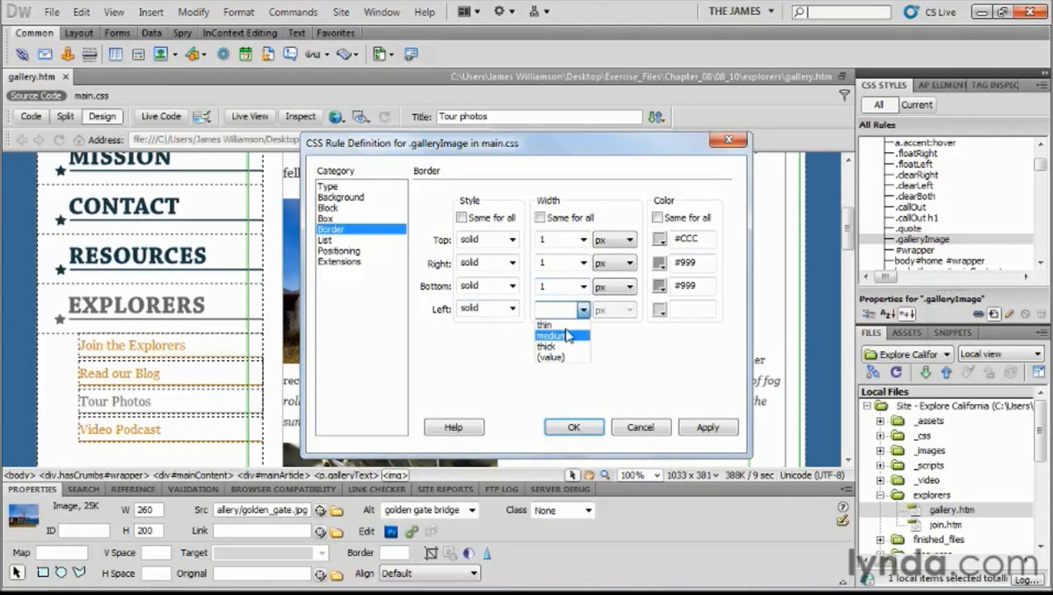
type("1")
left_click(660, 310)
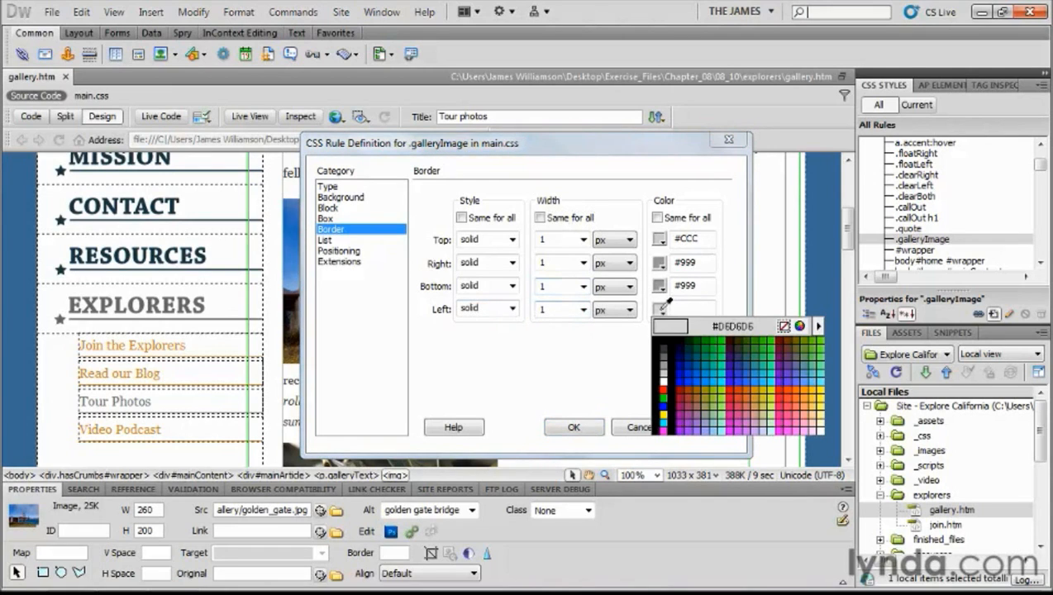
left_click(666, 235)
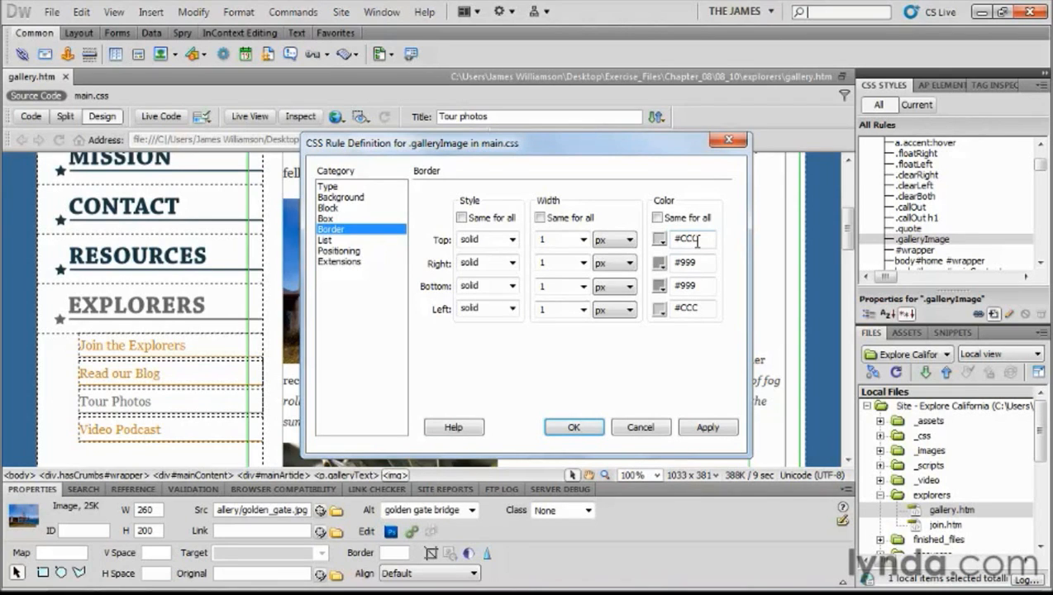
left_click(579, 427)
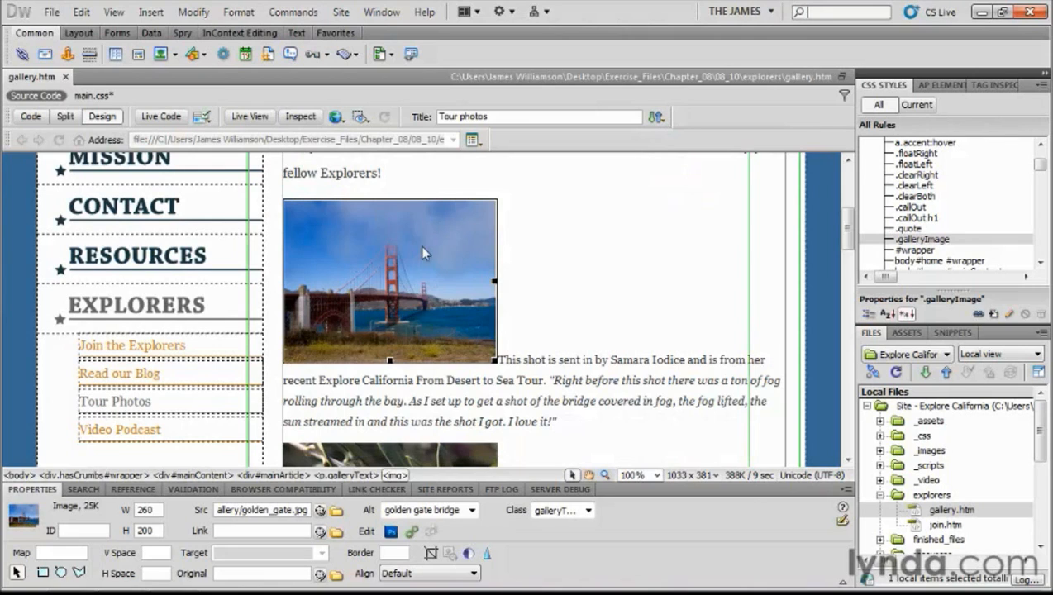
Apply the galleryImage class to the Golden Gate Bridge image
left_click(588, 511)
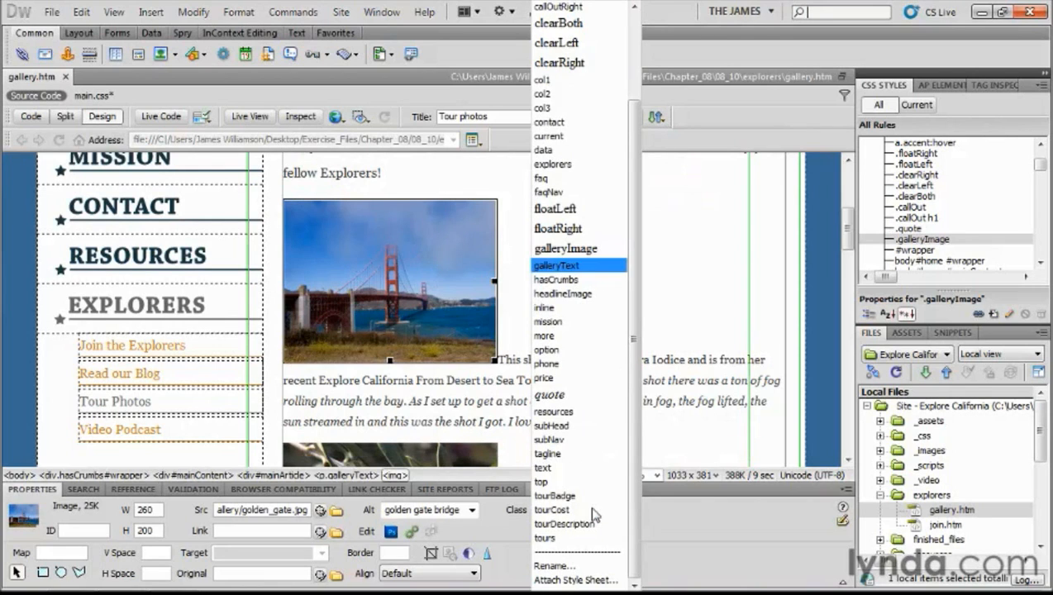
left_click(551, 250)
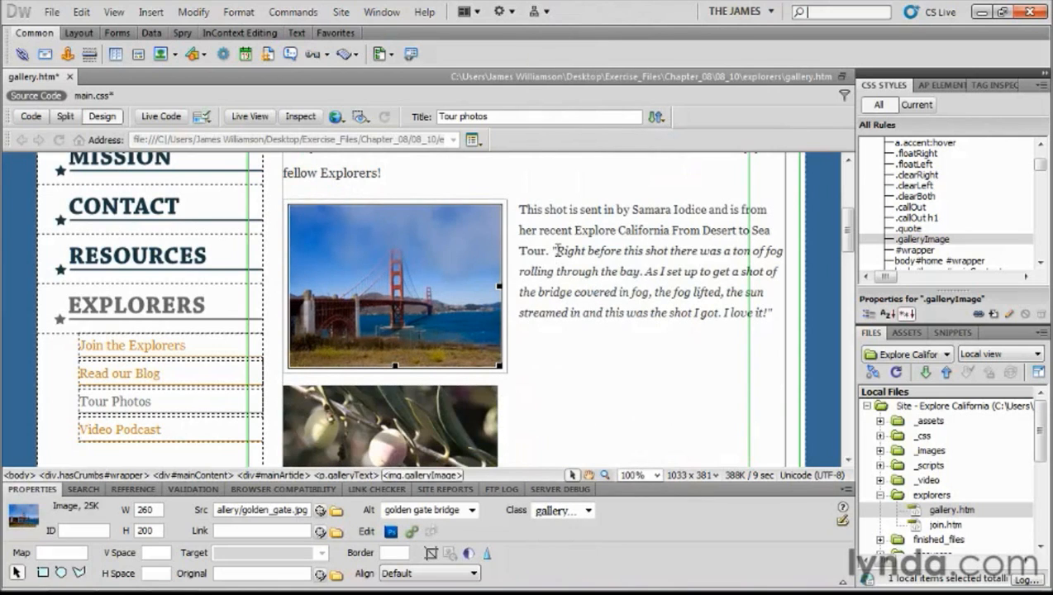
left_click(556, 214)
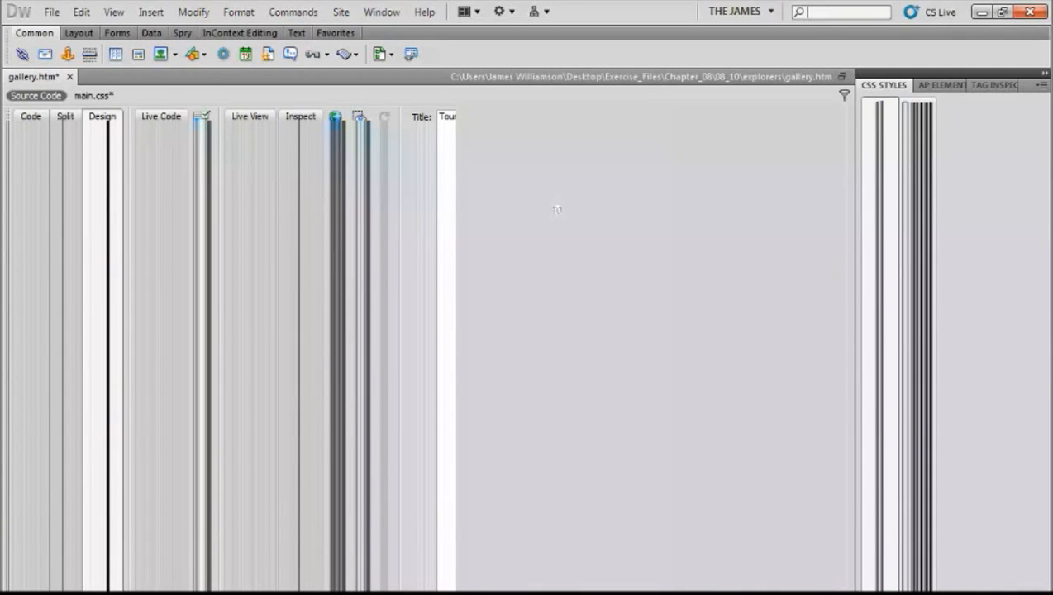
Apply the galleryImage class to the olive grove image
scroll(848, 244, "down", 2)
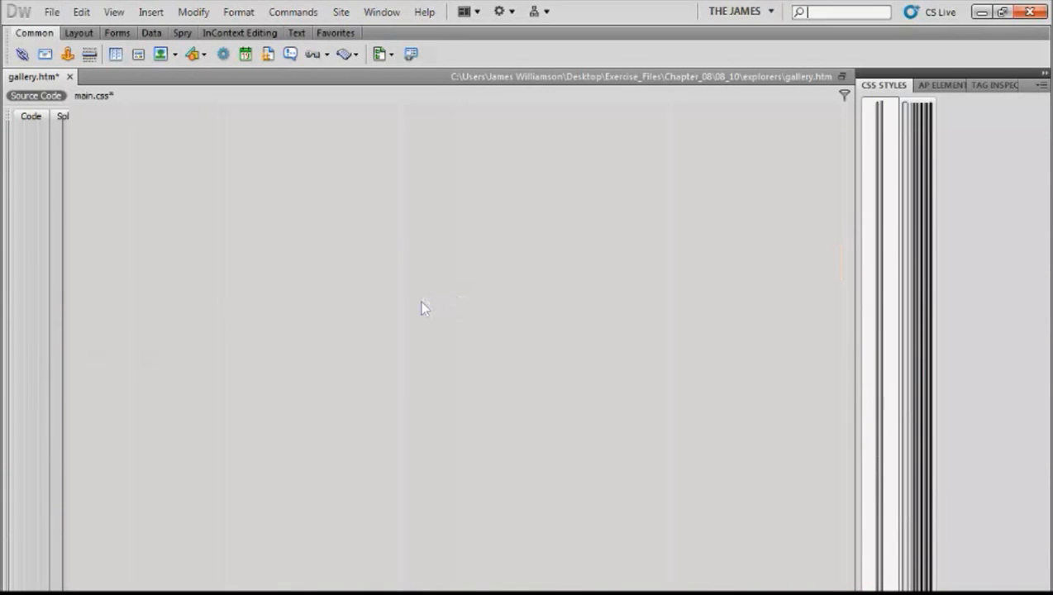
left_click(421, 308)
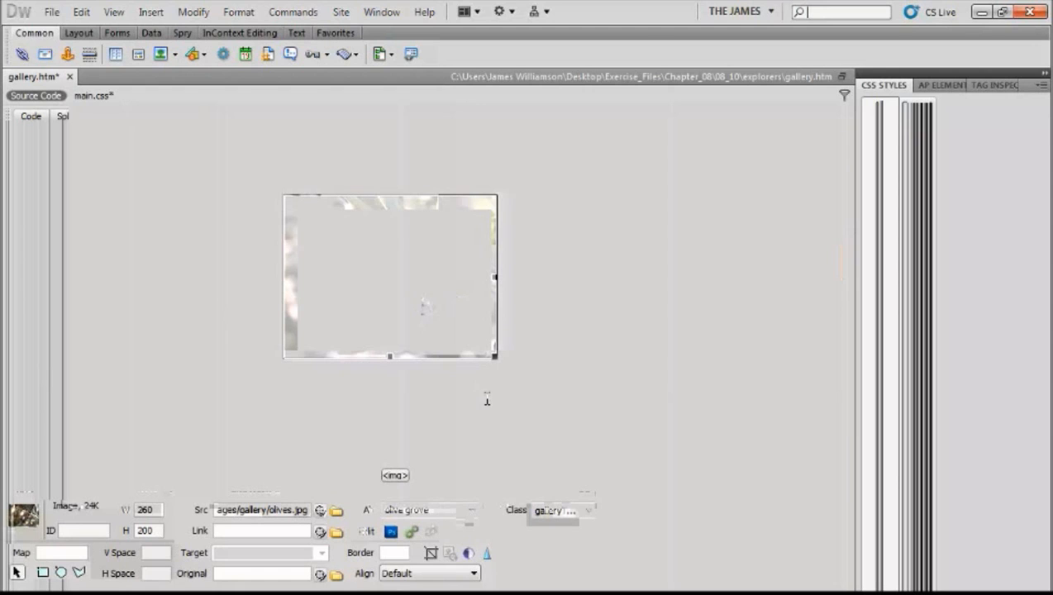
left_click(585, 510)
left_click(565, 248)
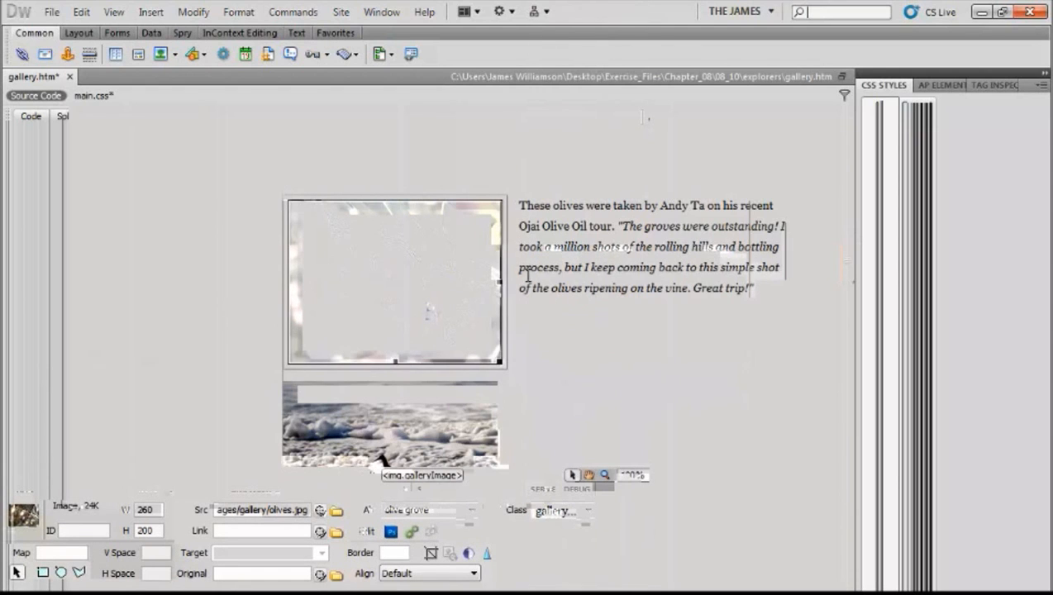
Apply the galleryImage class to the seashore bird image and to the image below it
left_click(439, 444)
left_click(585, 510)
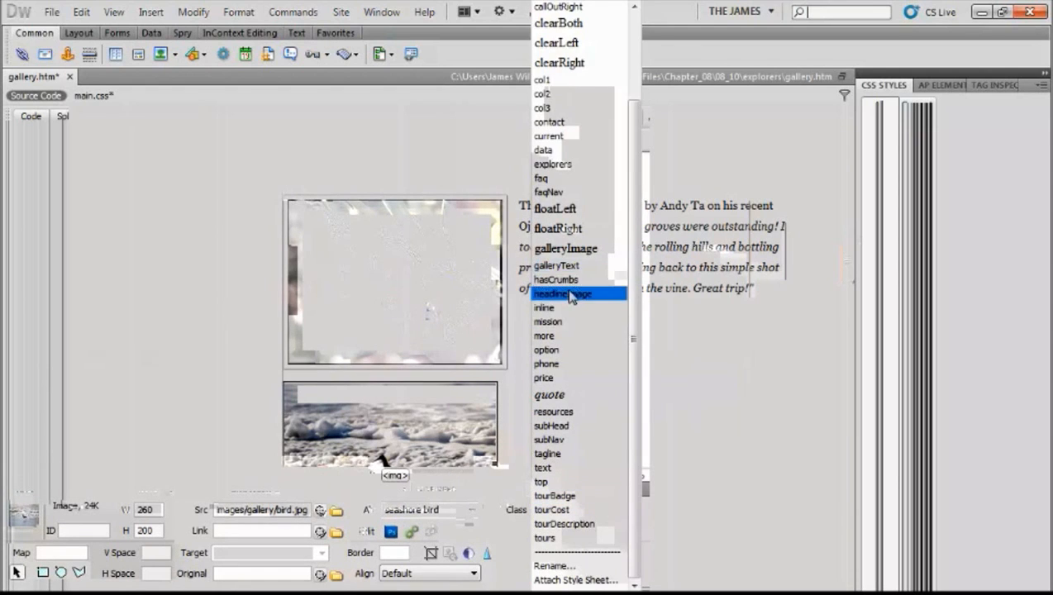
left_click(565, 248)
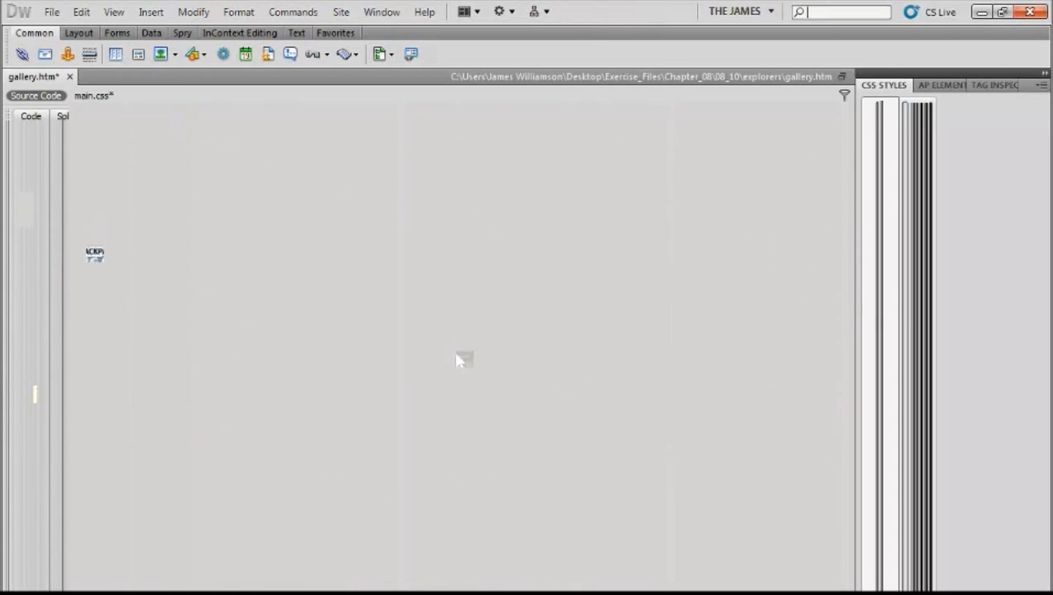
left_click(587, 509)
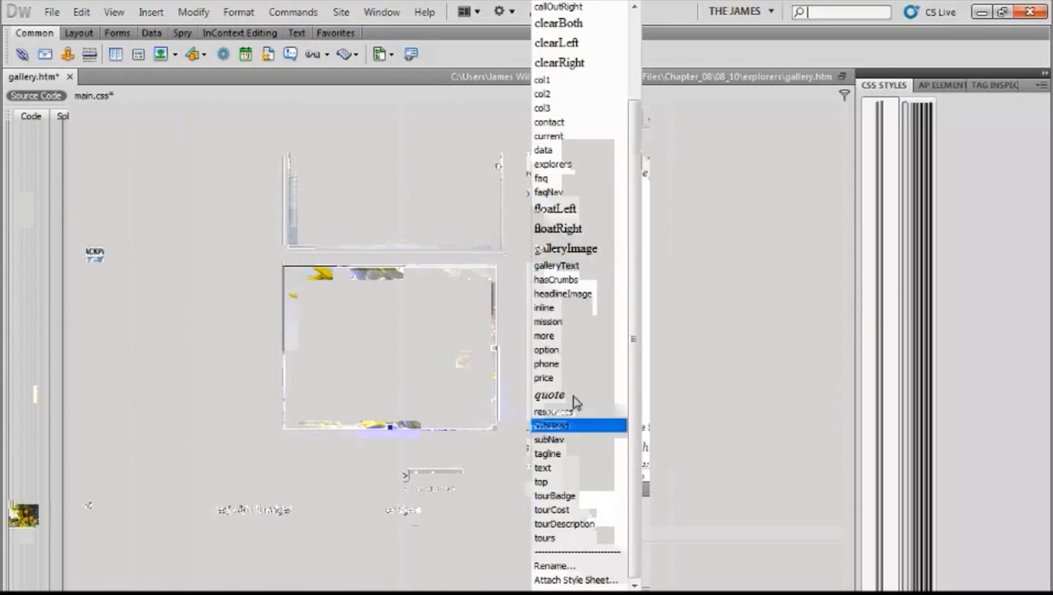
left_click(565, 248)
left_click_drag(851, 319, 846, 238)
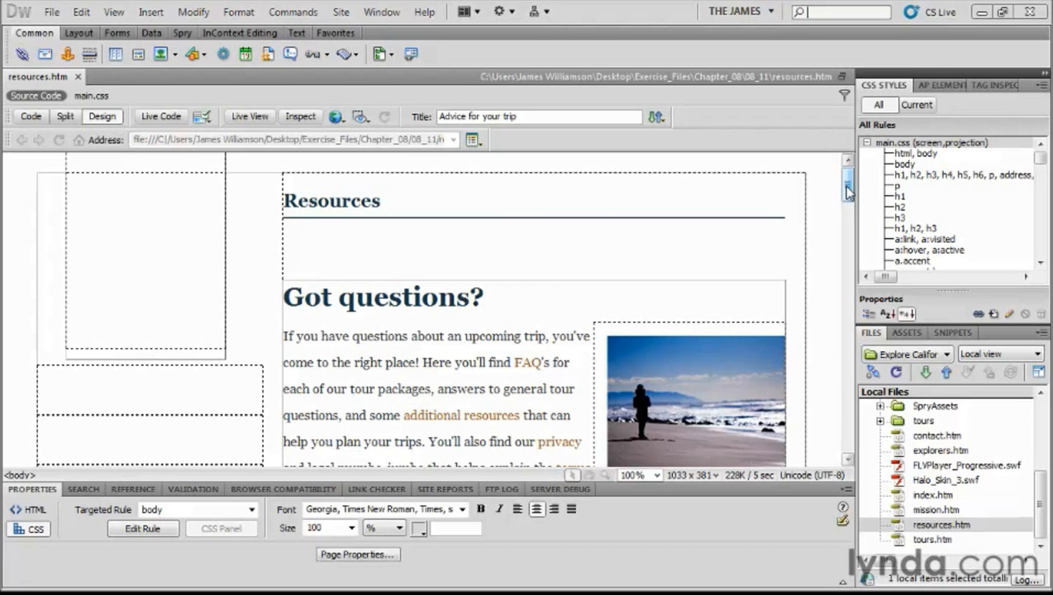
Open the body rule of main.css for editing at its background properties
mouse_move(847, 192)
left_mouse_down()
mouse_move(869, 440)
mouse_move(856, 183)
left_mouse_up()
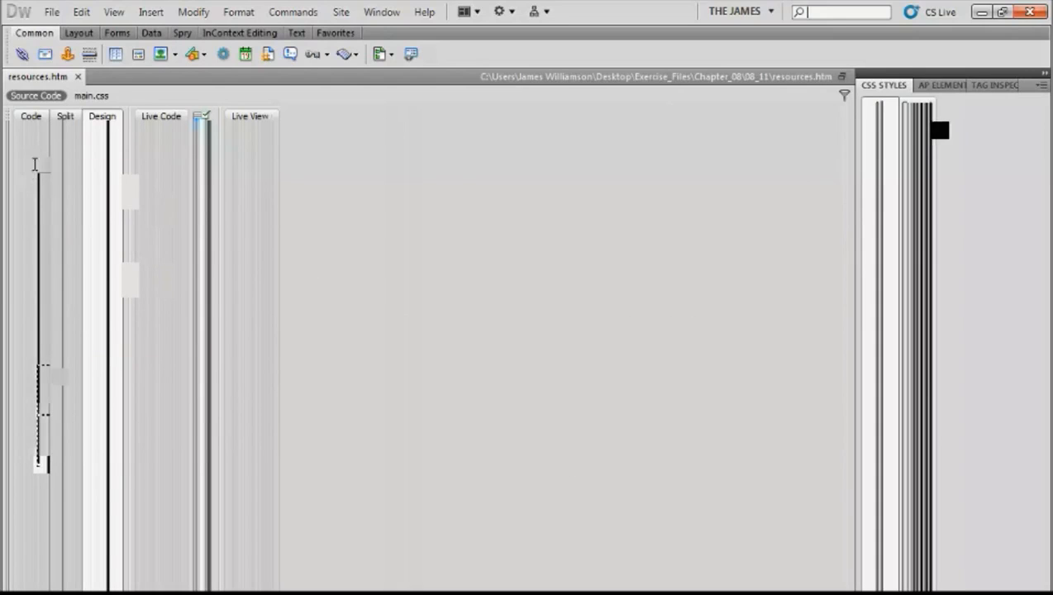
left_click_drag(852, 190, 860, 170)
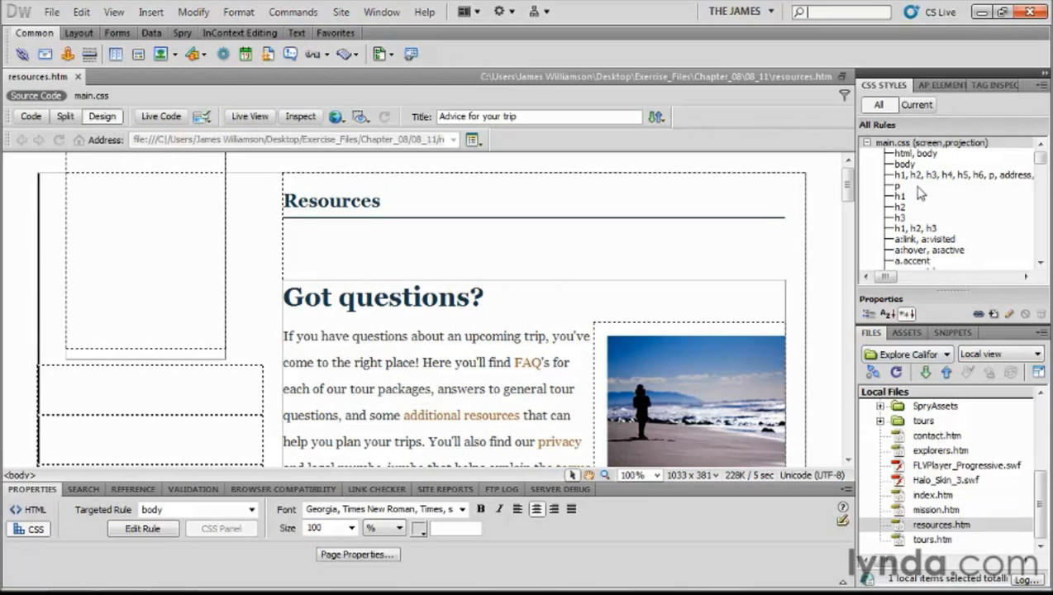
left_click(889, 168)
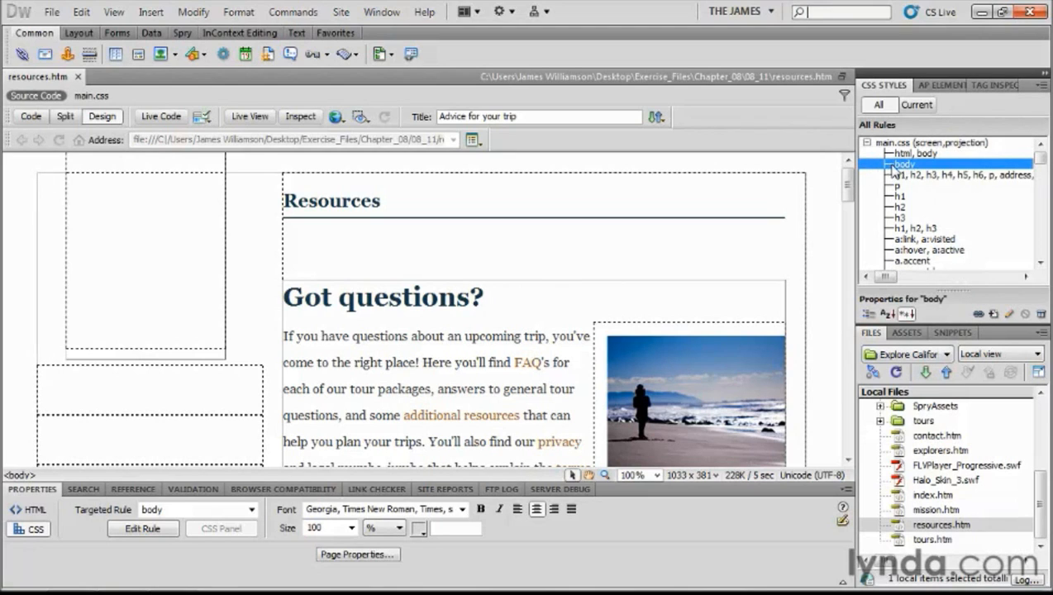
double_click(905, 165)
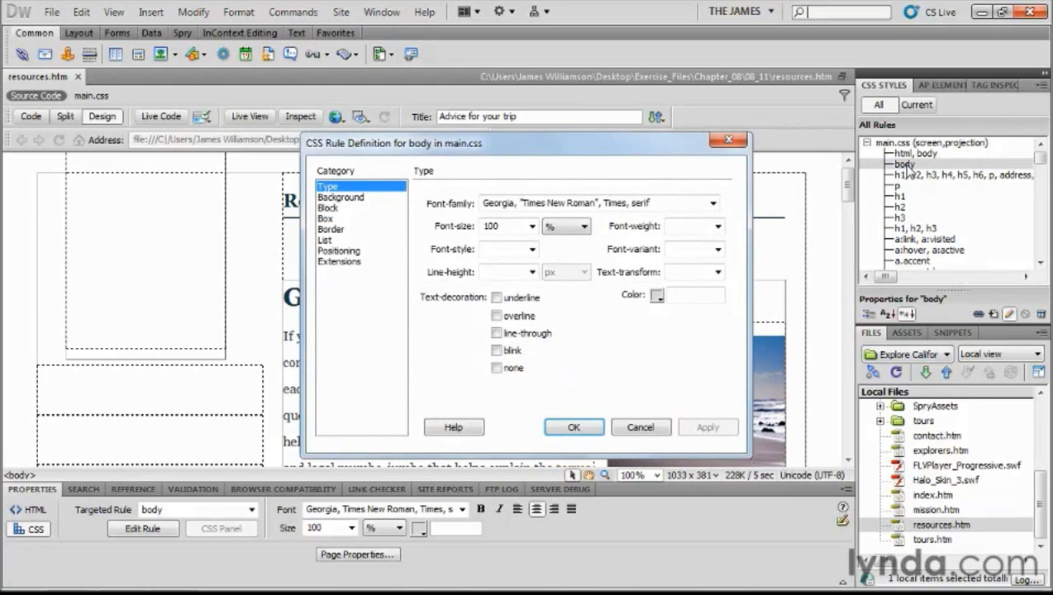
left_click(360, 198)
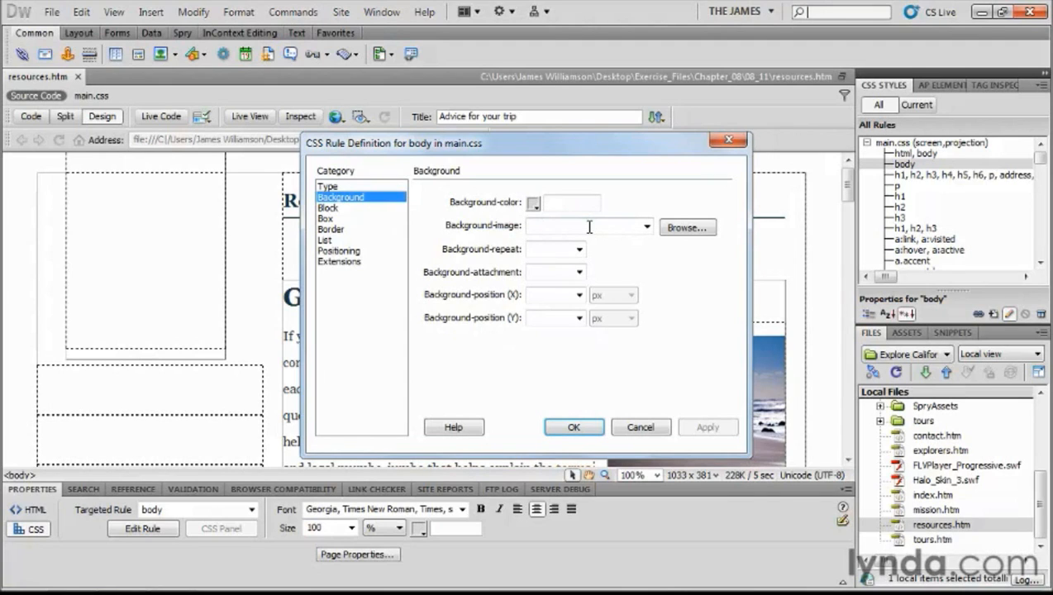
Set page_background.jpg from the _images folder as the body rule's background image, listing the folder's files with details
left_click(685, 228)
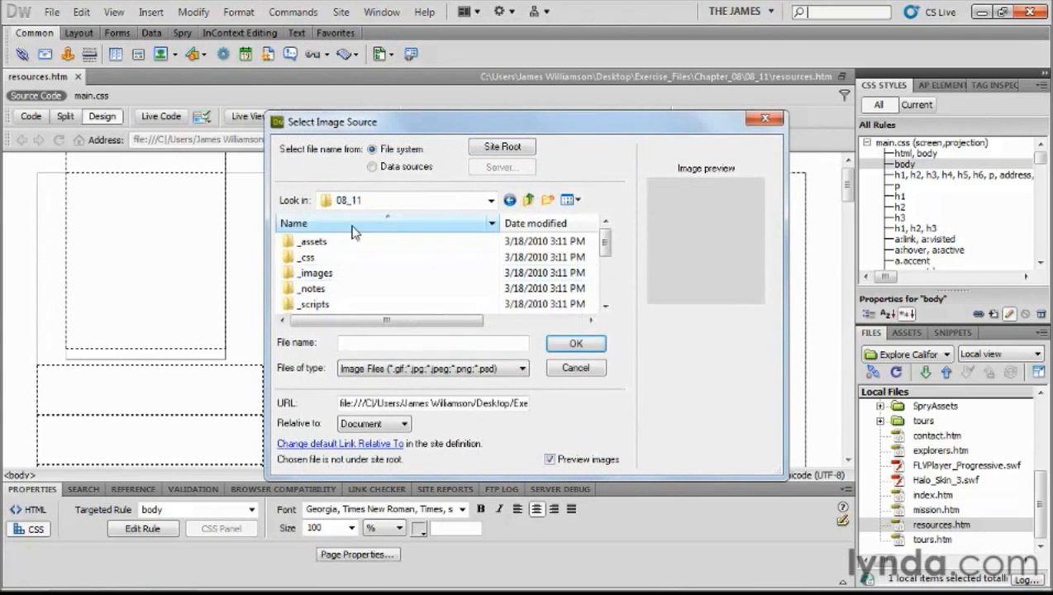
double_click(342, 279)
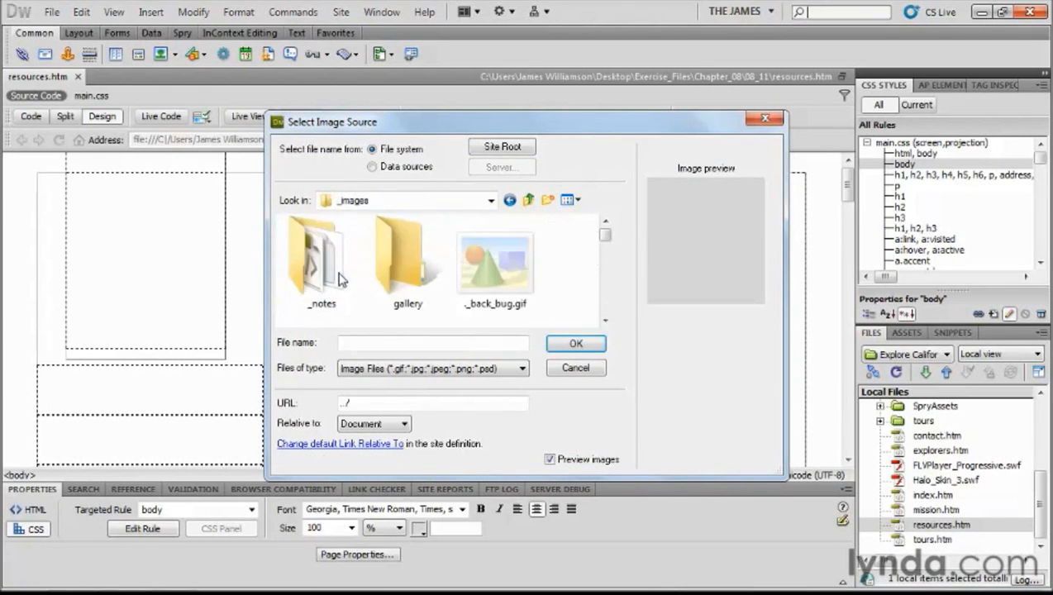
left_click(570, 199)
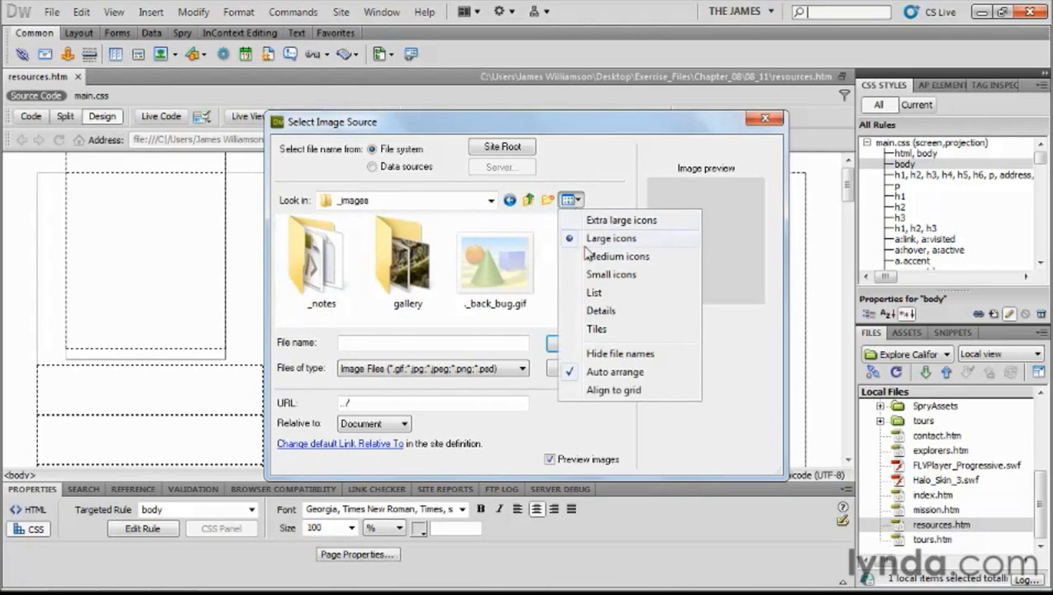
left_click(595, 311)
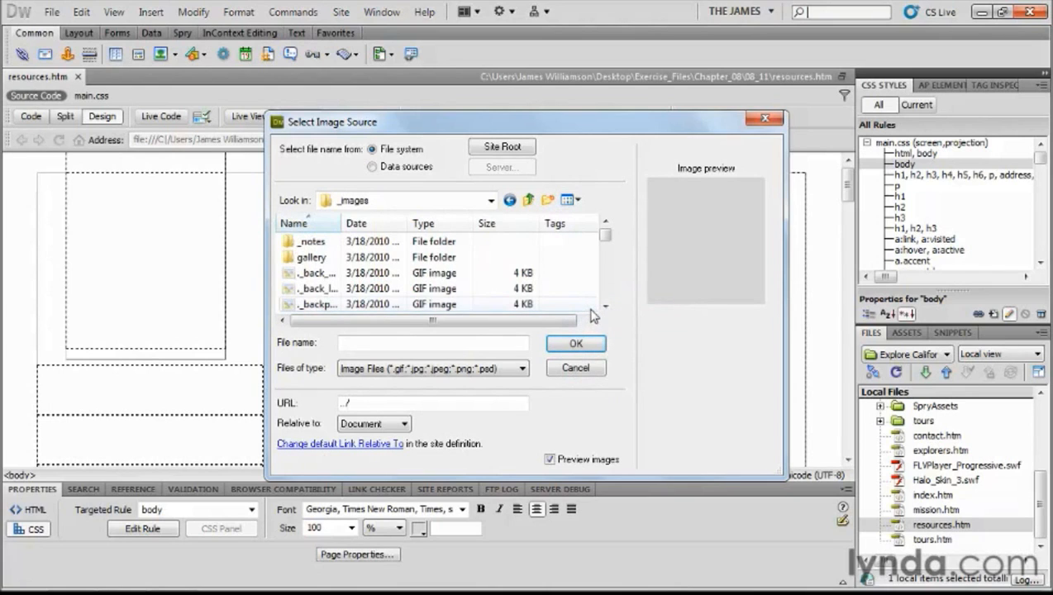
left_click_drag(608, 240, 608, 289)
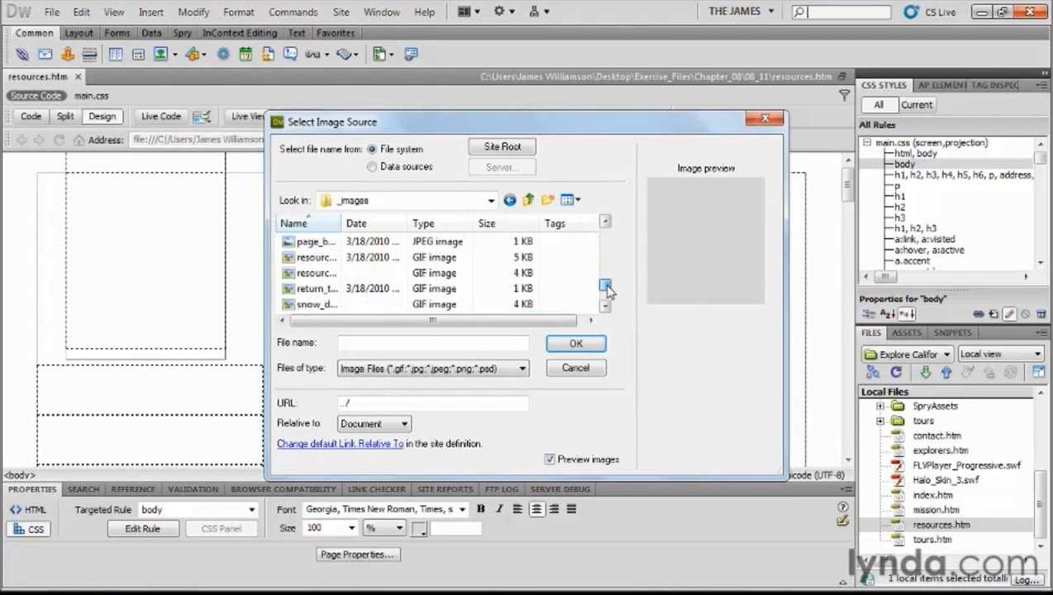
left_click(314, 241)
left_click_drag(341, 223, 424, 224)
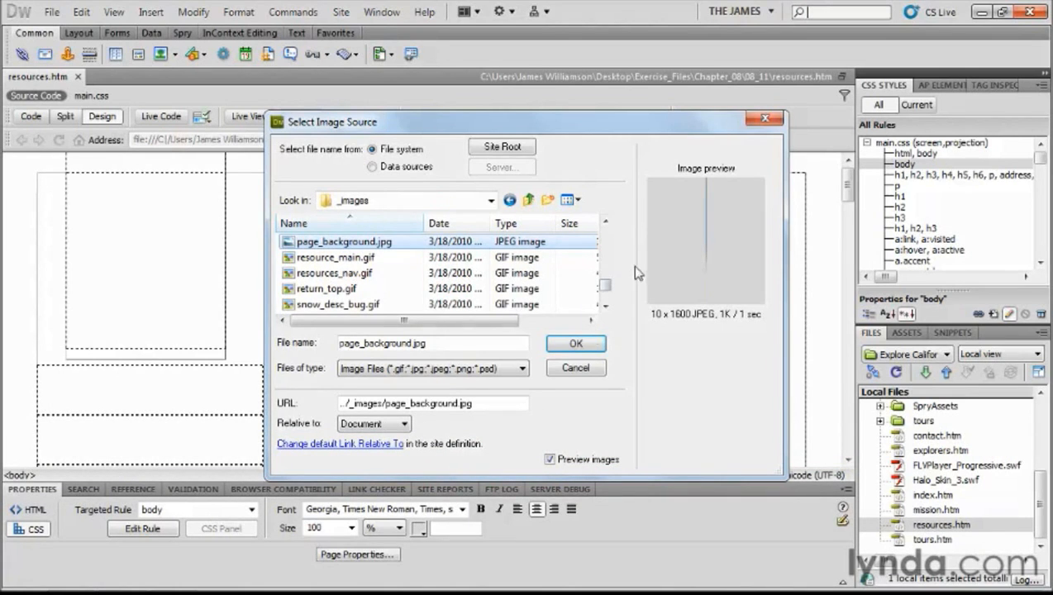
left_click(589, 351)
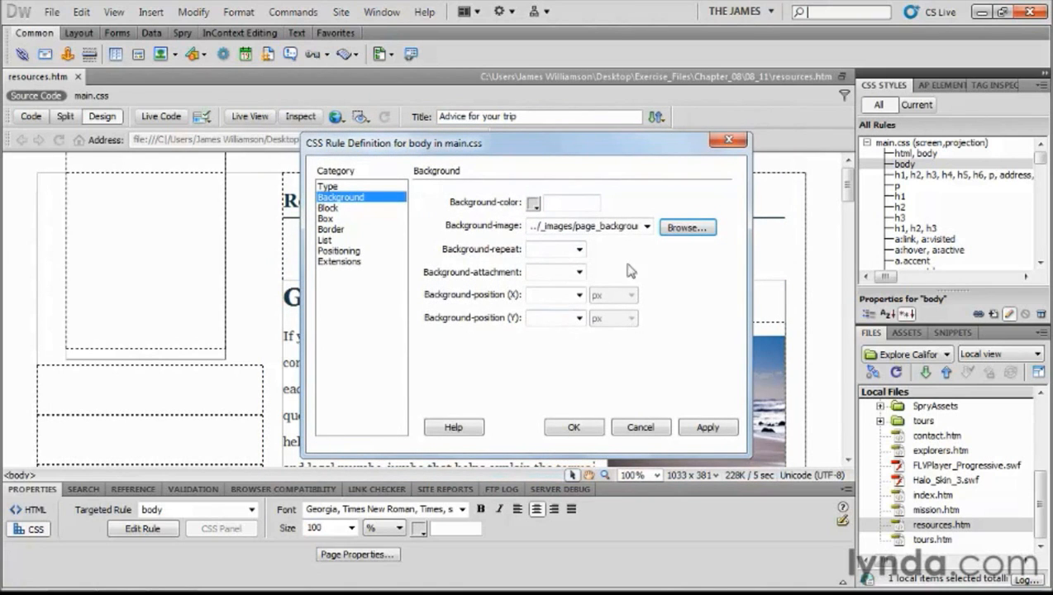
Set the body rule's background-repeat to repeat-x, accept the rule and check the background along the page
left_click(579, 250)
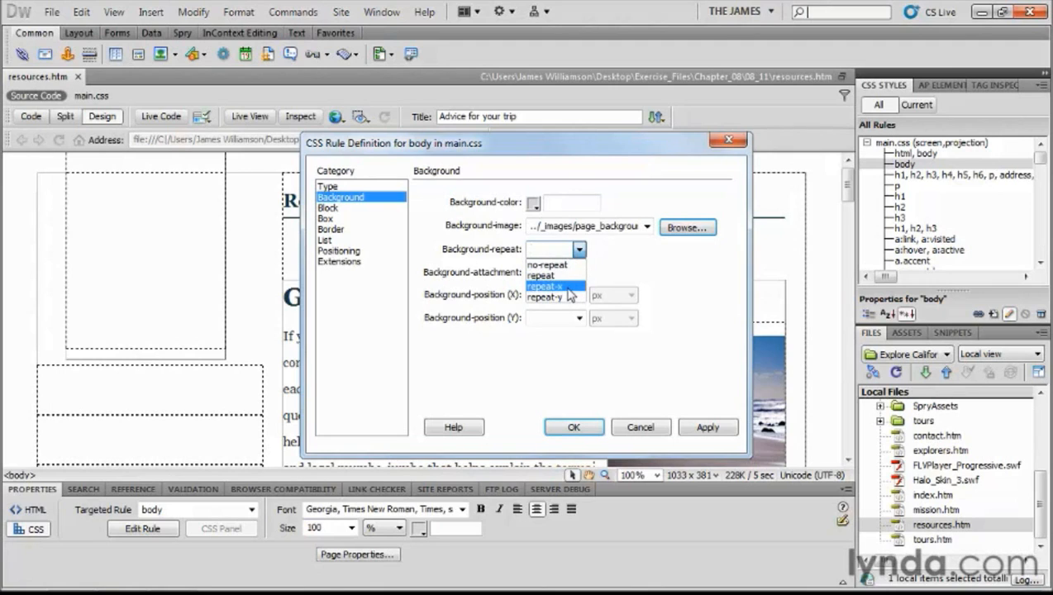
left_click(568, 287)
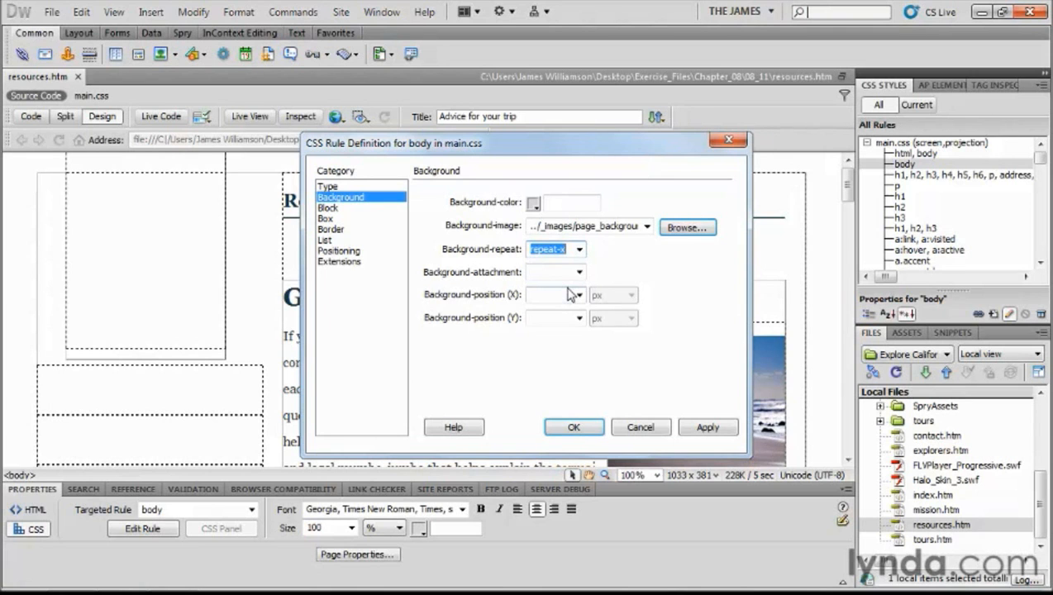
left_click(578, 426)
mouse_move(849, 188)
left_mouse_down()
mouse_move(849, 329)
mouse_move(850, 189)
mouse_move(863, 273)
mouse_move(850, 284)
mouse_move(850, 329)
left_mouse_up()
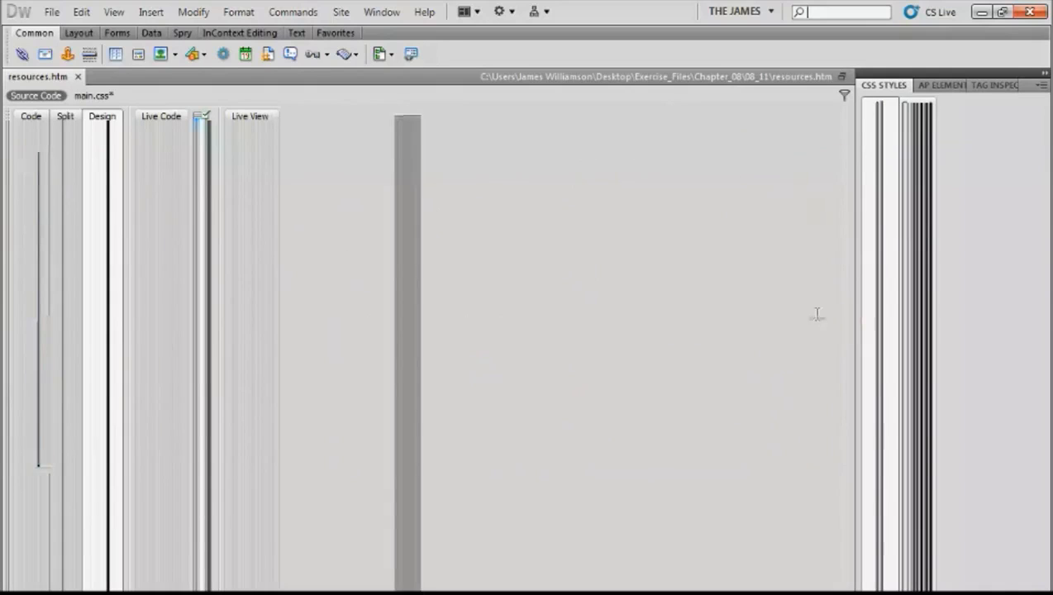
mouse_move(849, 323)
left_mouse_down()
mouse_move(851, 442)
mouse_move(868, 180)
left_mouse_up()
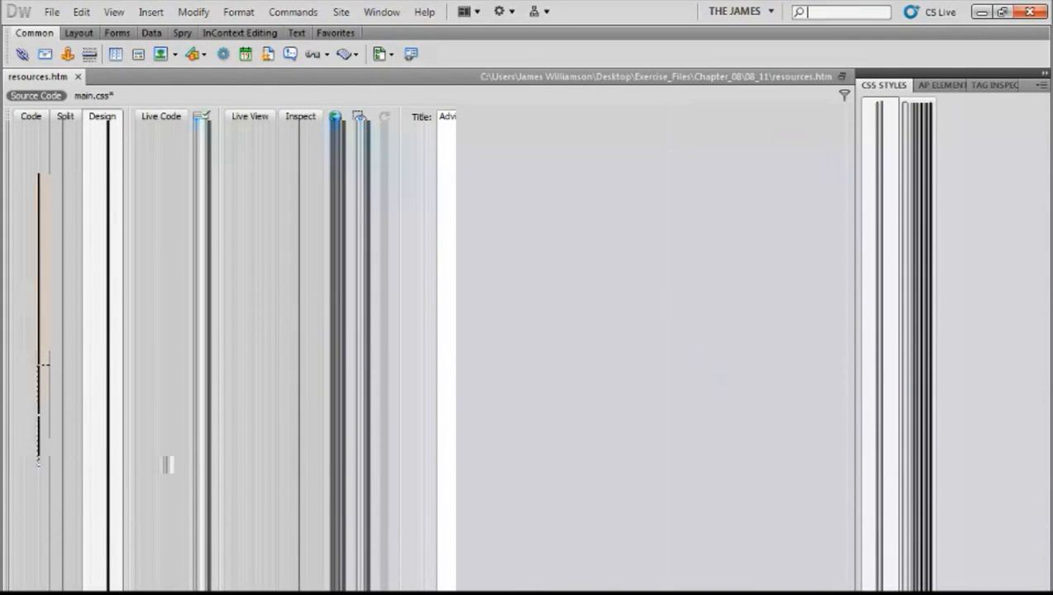
Set the body rule's background-color to #e1d8b9, accept the rule and check the background down the page
double_click(891, 165)
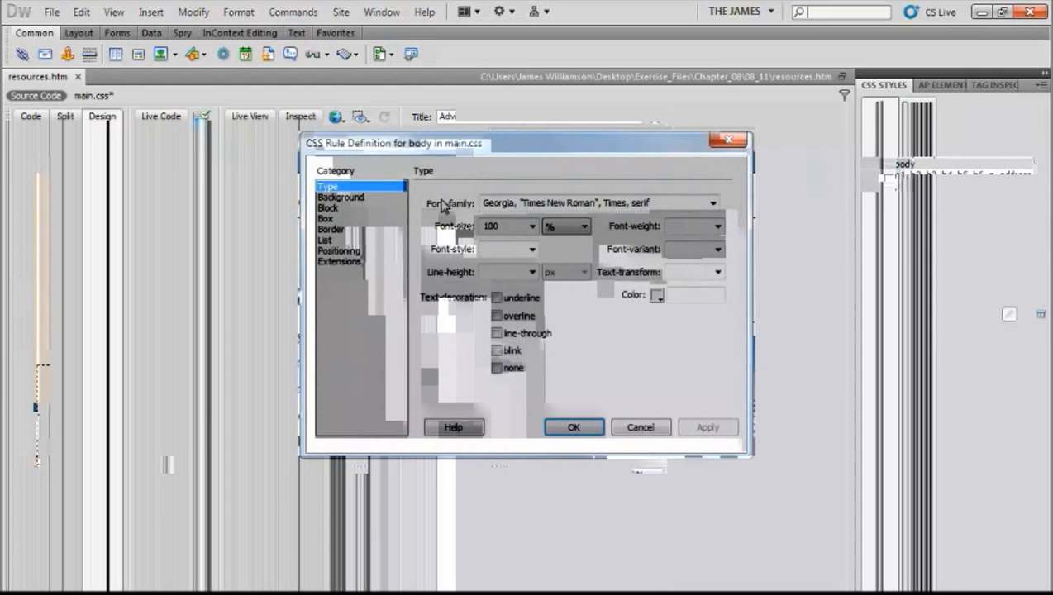
left_click(350, 198)
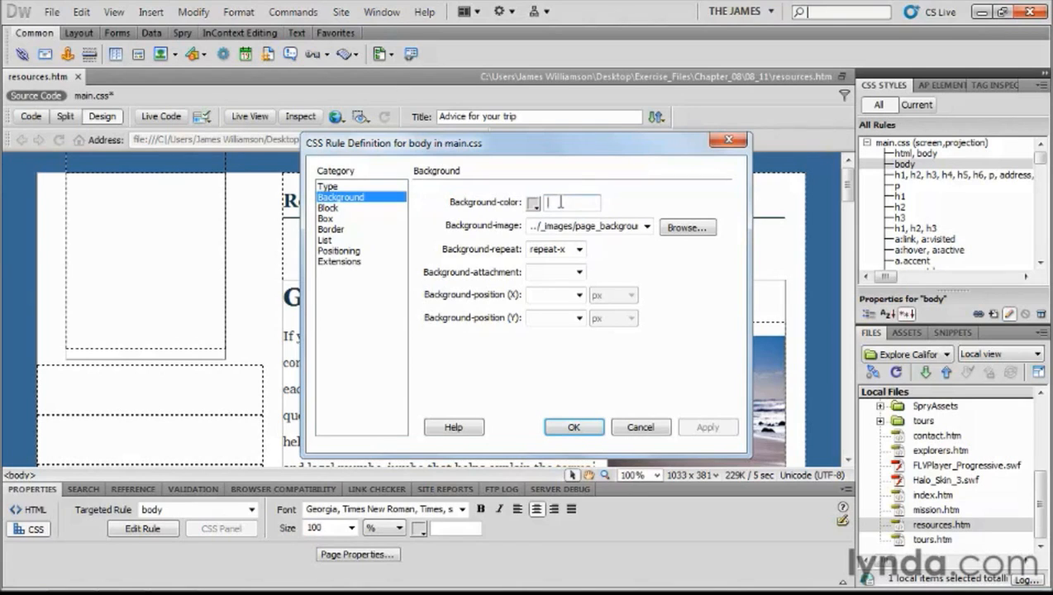
type("#e1")
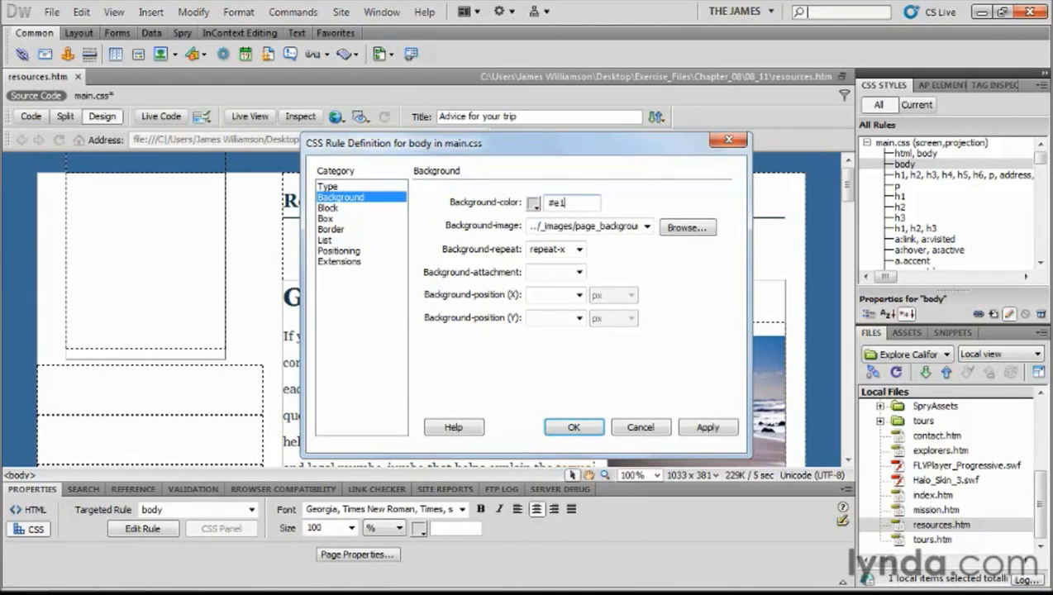
type("d8b9")
key("Tab")
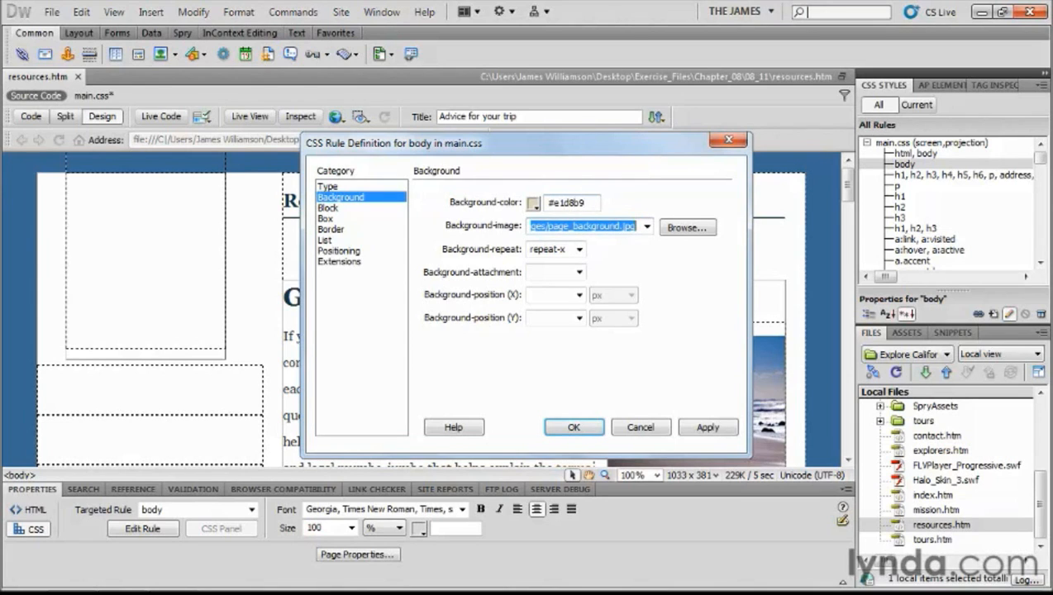
left_click(574, 427)
left_click_drag(847, 188, 848, 368)
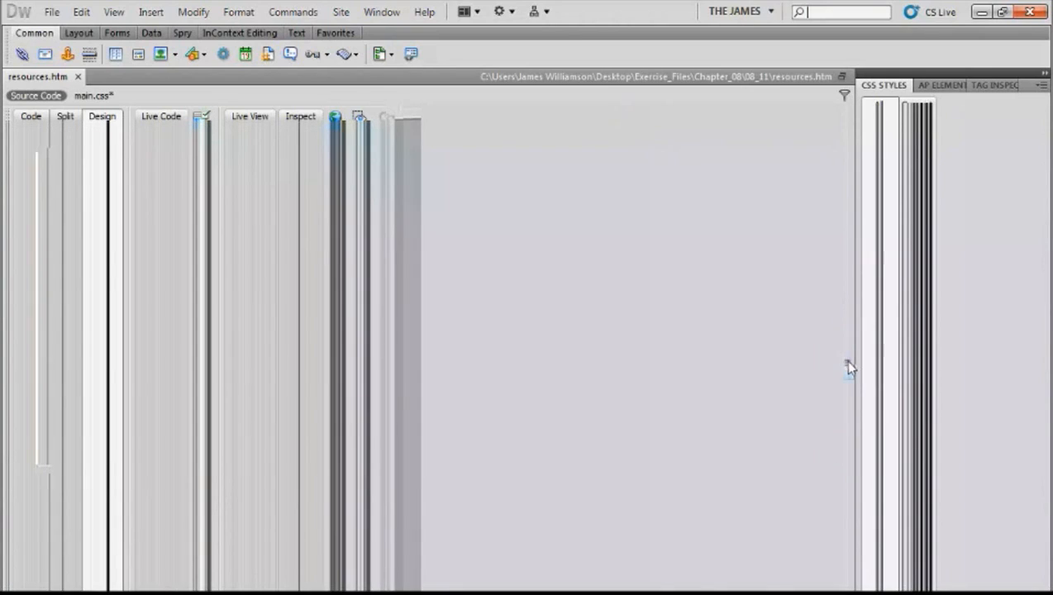
left_click_drag(849, 371, 847, 157)
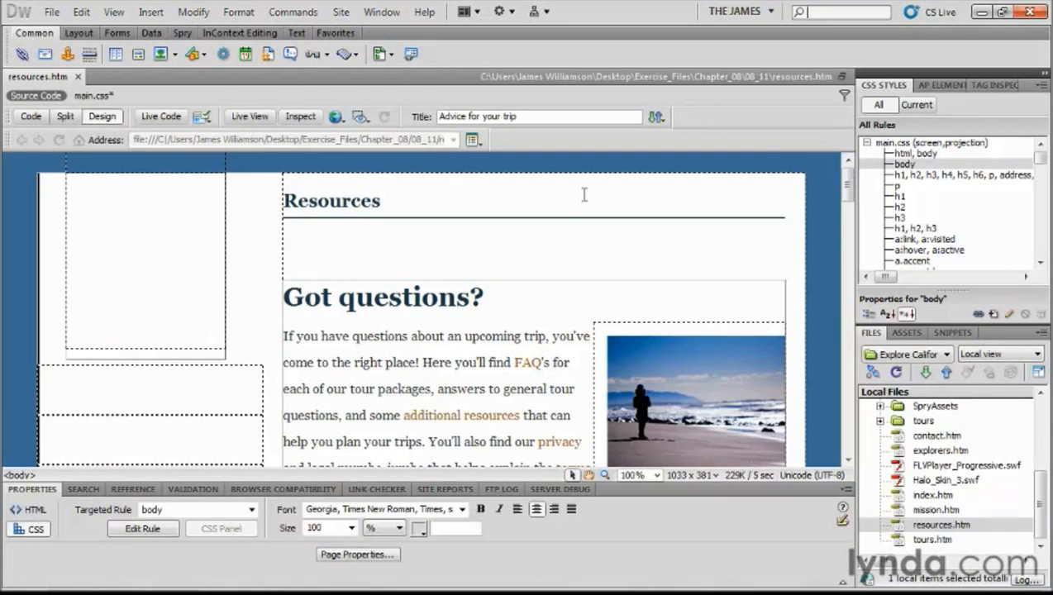
Open the second #header rule of main.css and set logo.gif from the _images folder as its background image
left_click(160, 232)
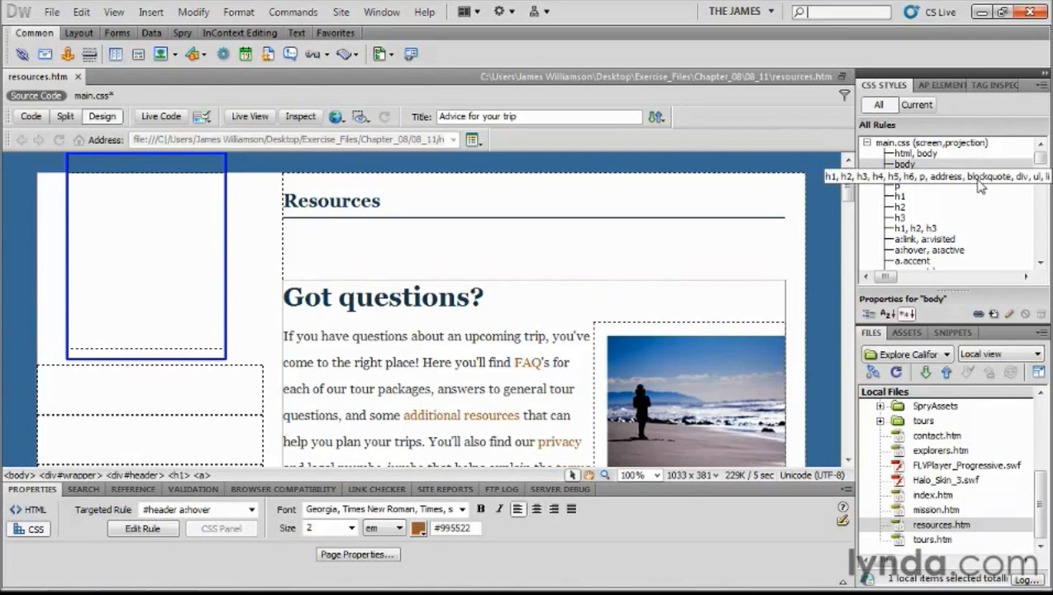
left_click_drag(1039, 157, 1042, 171)
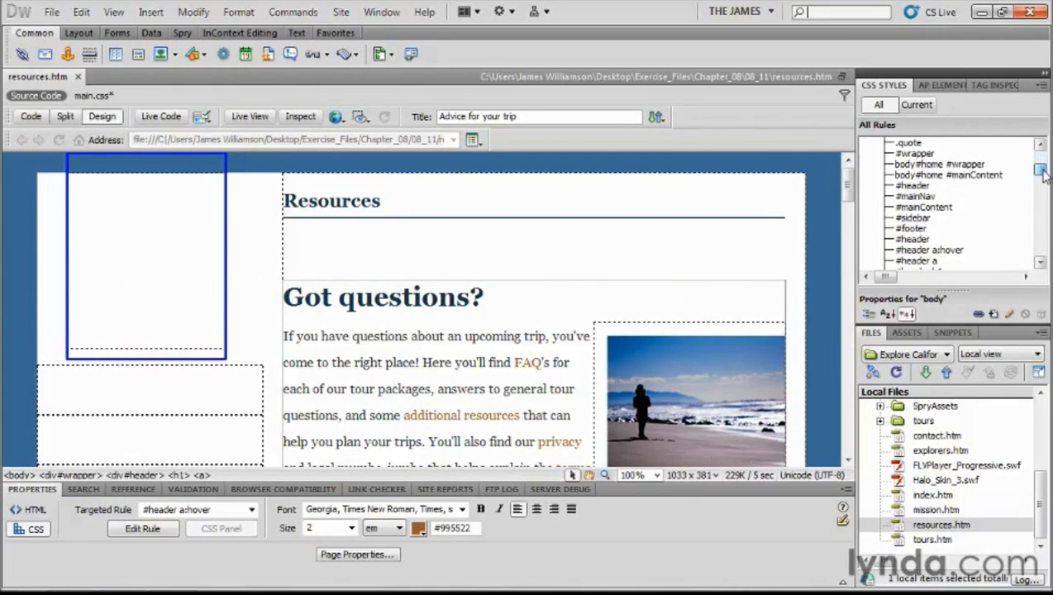
left_click(921, 240)
double_click(919, 241)
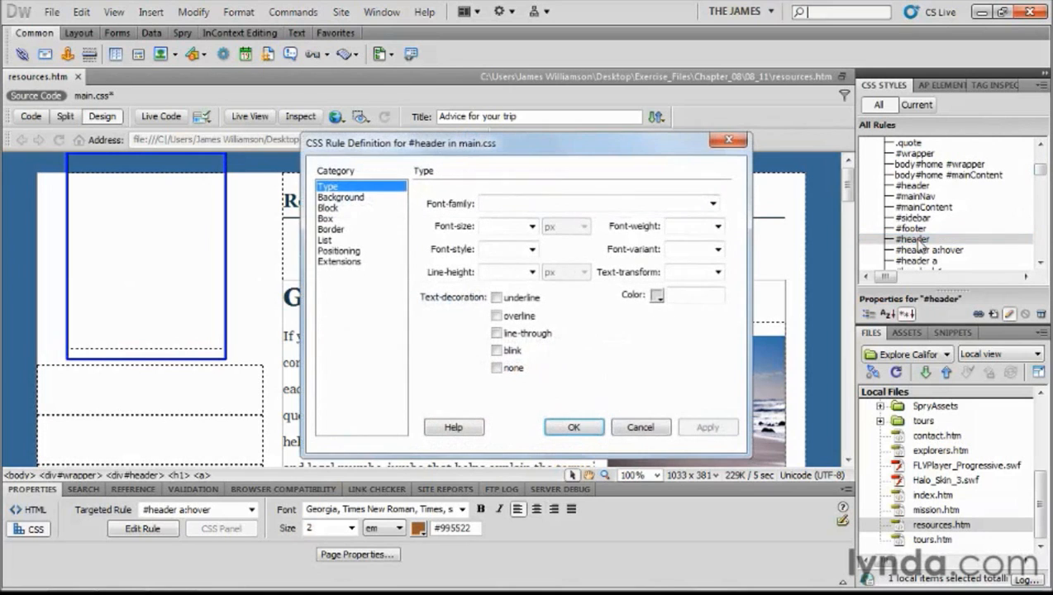
left_click(356, 199)
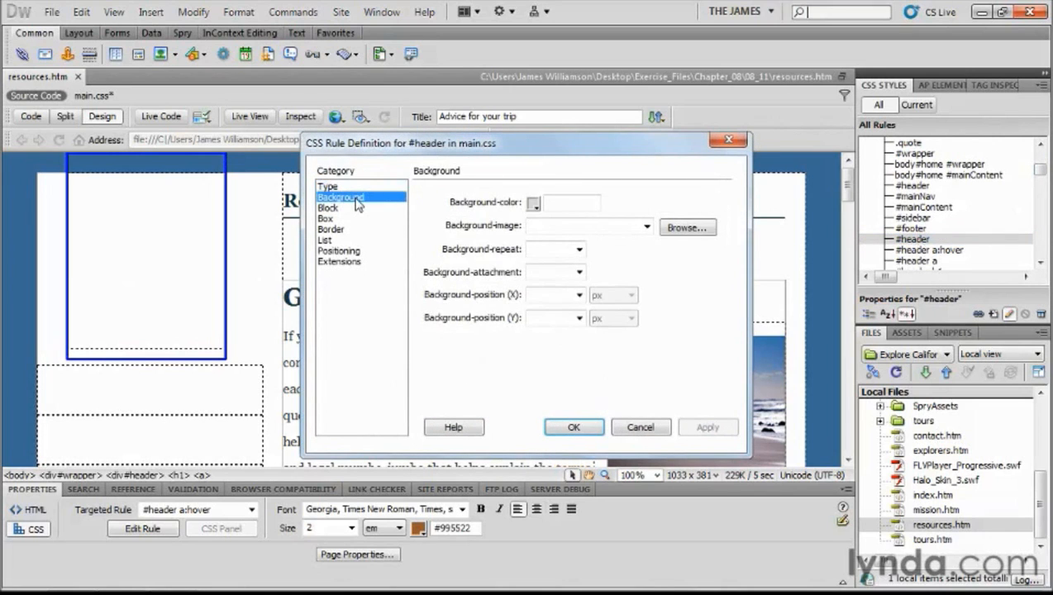
left_click(684, 227)
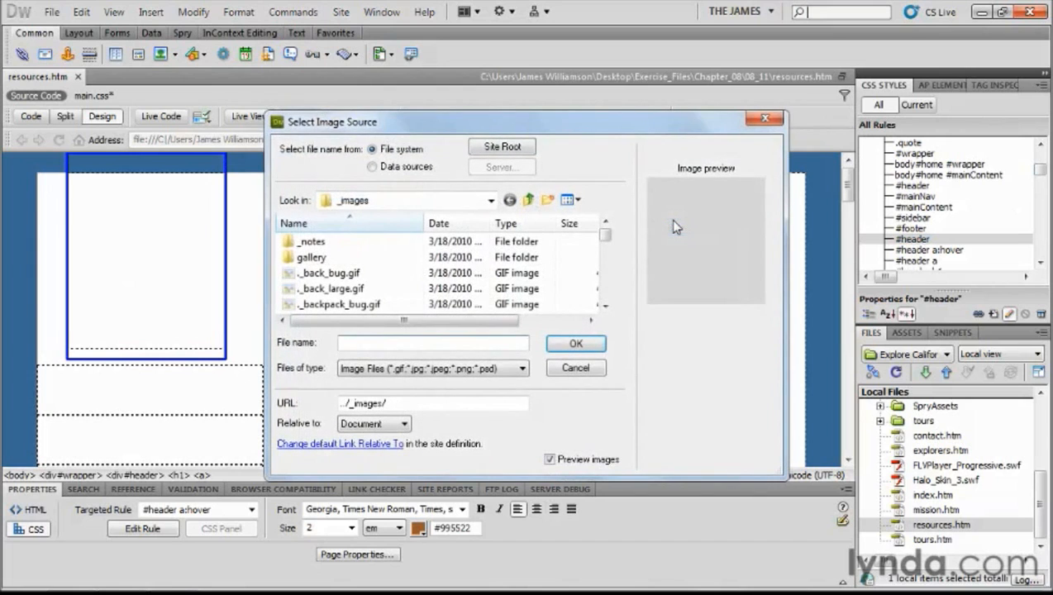
left_click_drag(606, 238, 606, 284)
left_click(314, 288)
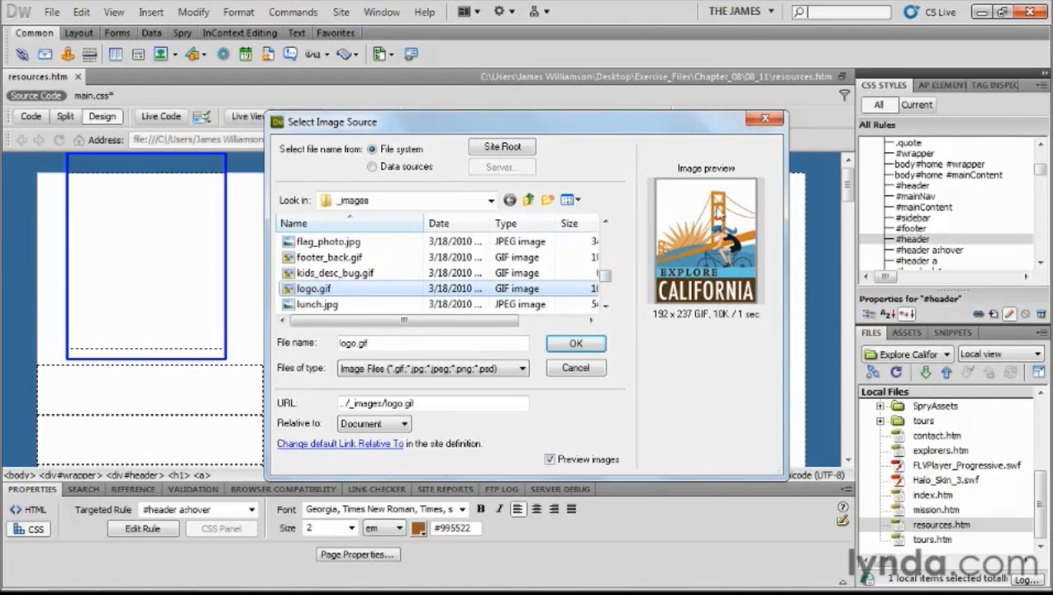
left_click(599, 346)
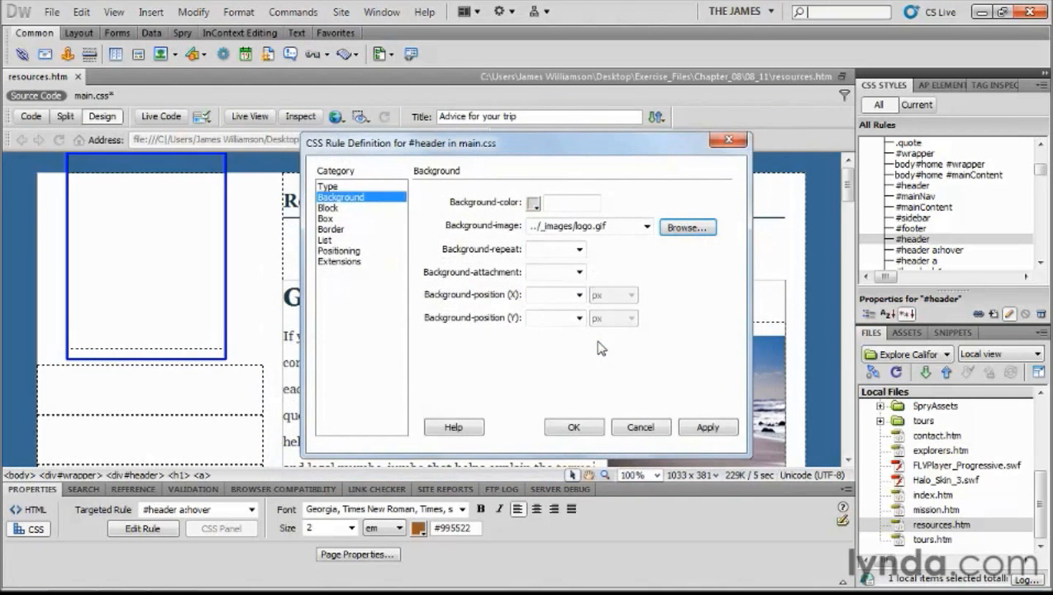
Set the #header rule's background-repeat to no-repeat and accept the rule
left_click(580, 250)
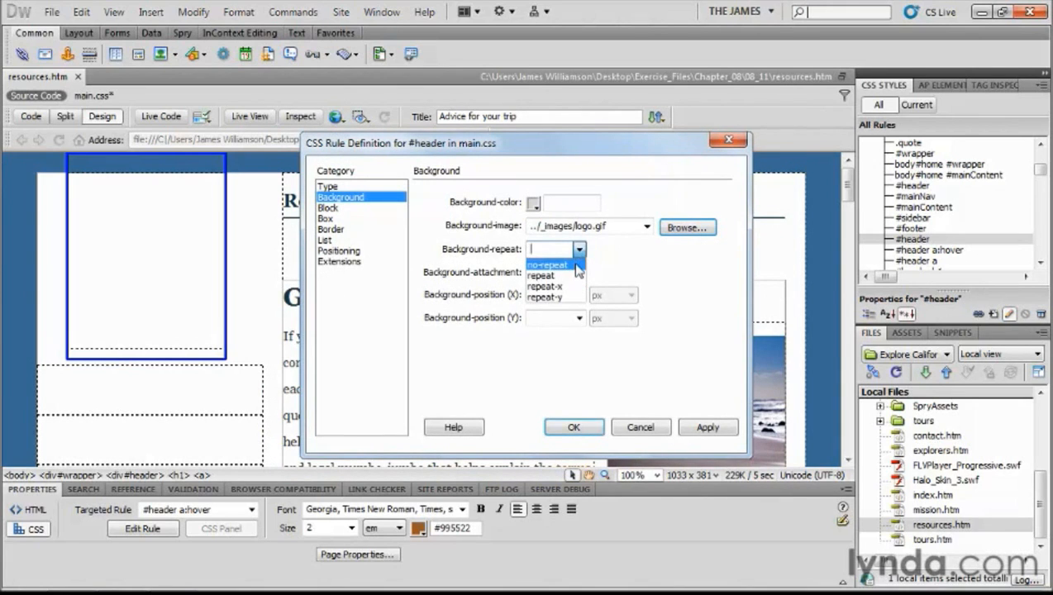
left_click(576, 265)
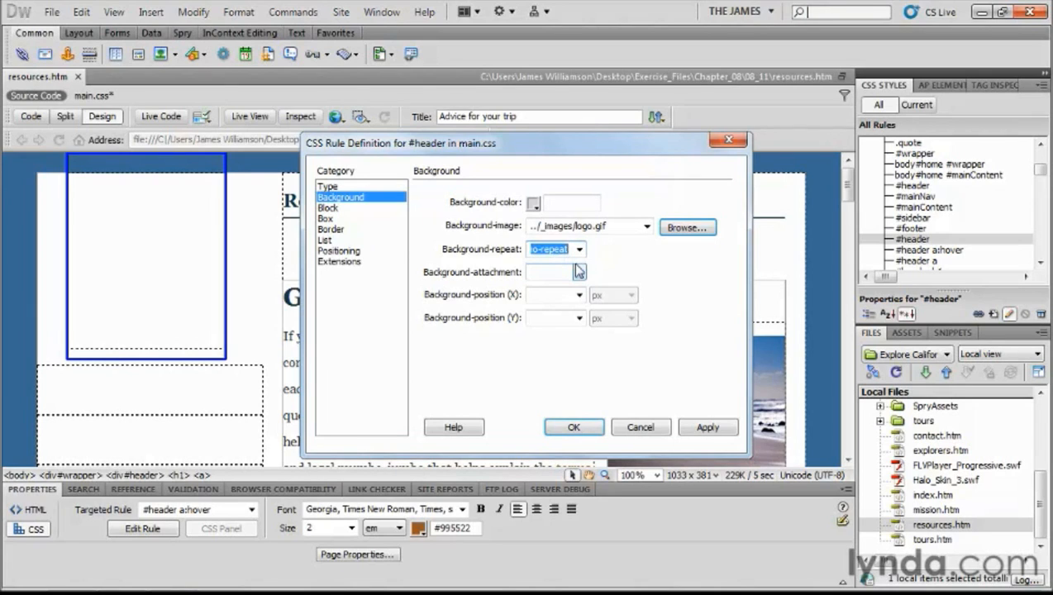
left_click(571, 427)
left_click(572, 428)
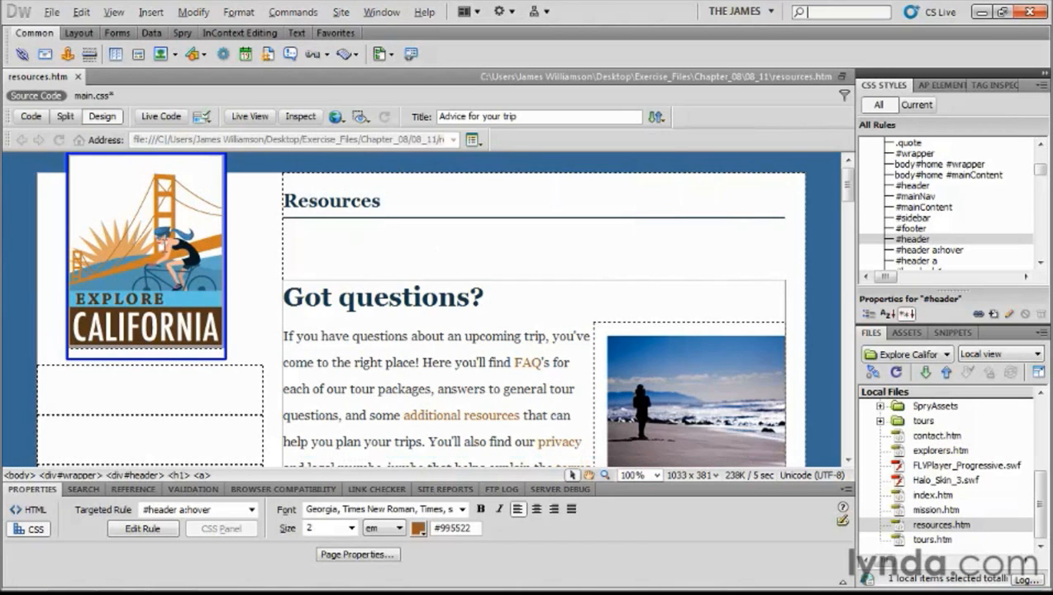
Examine the properties of the #header rule affecting the logo in the Code Navigator, and close it
left_click(164, 246, "alt")
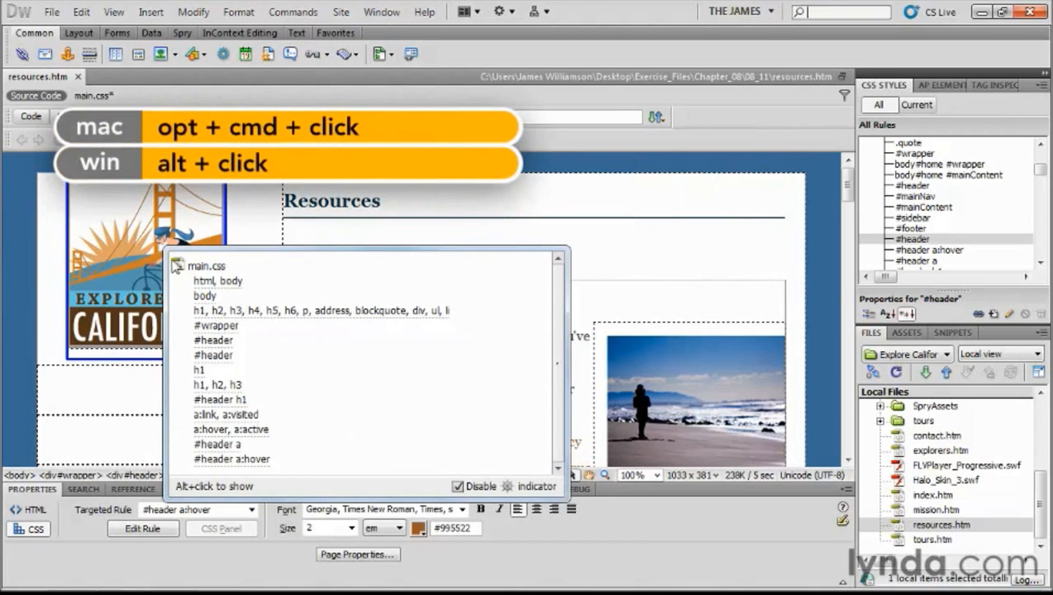
mouse_move(215, 347)
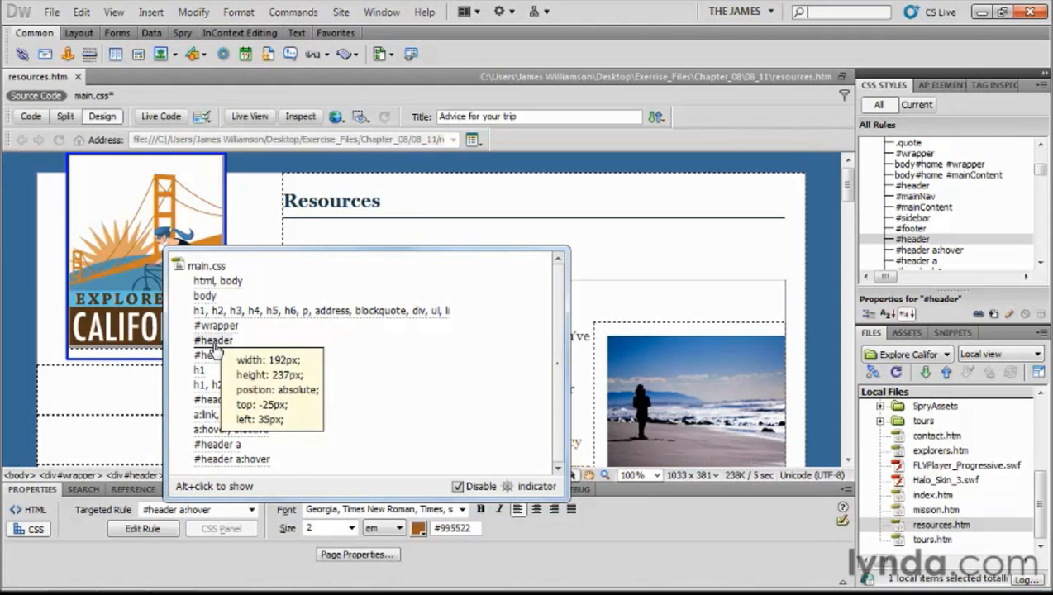
left_click(251, 202)
left_click(308, 199)
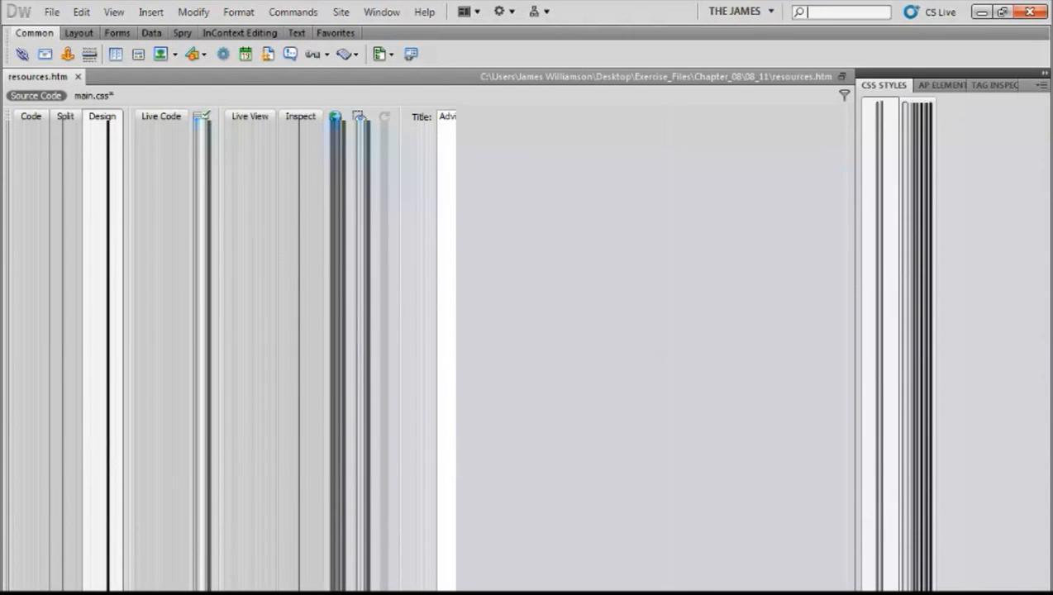
Open the #mainContent #mainArticle li rule and set star_bullet.gif from the _images folder as its background image
left_click_drag(849, 184, 865, 329)
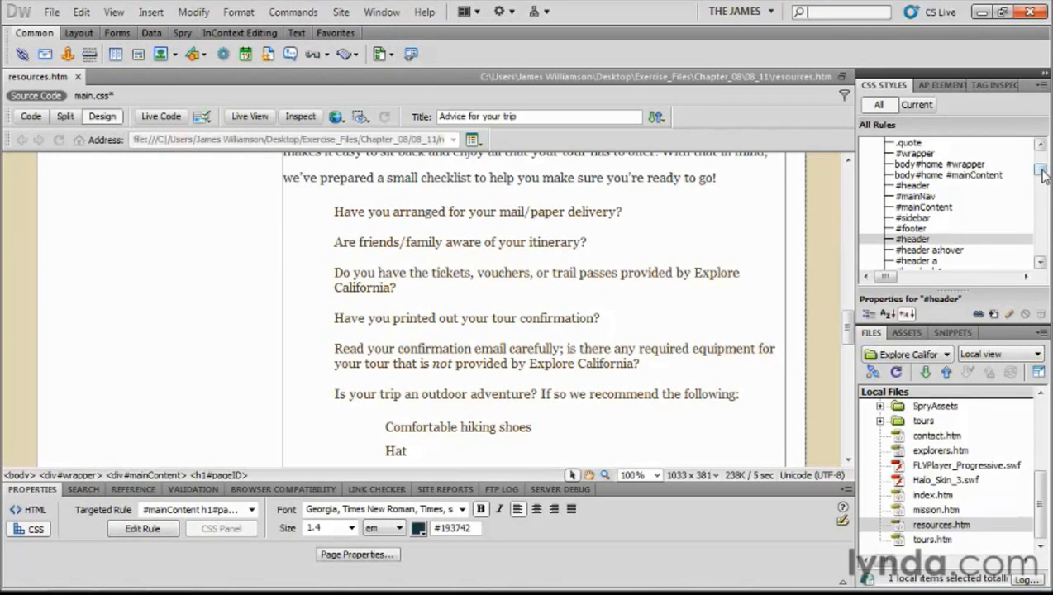
left_click_drag(1043, 173, 1045, 199)
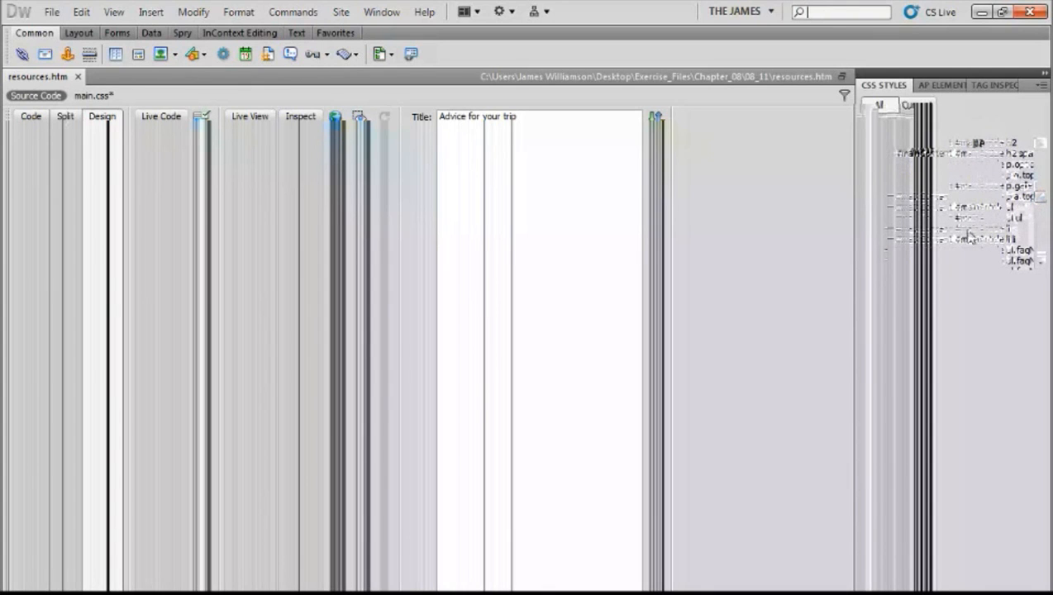
double_click(917, 229)
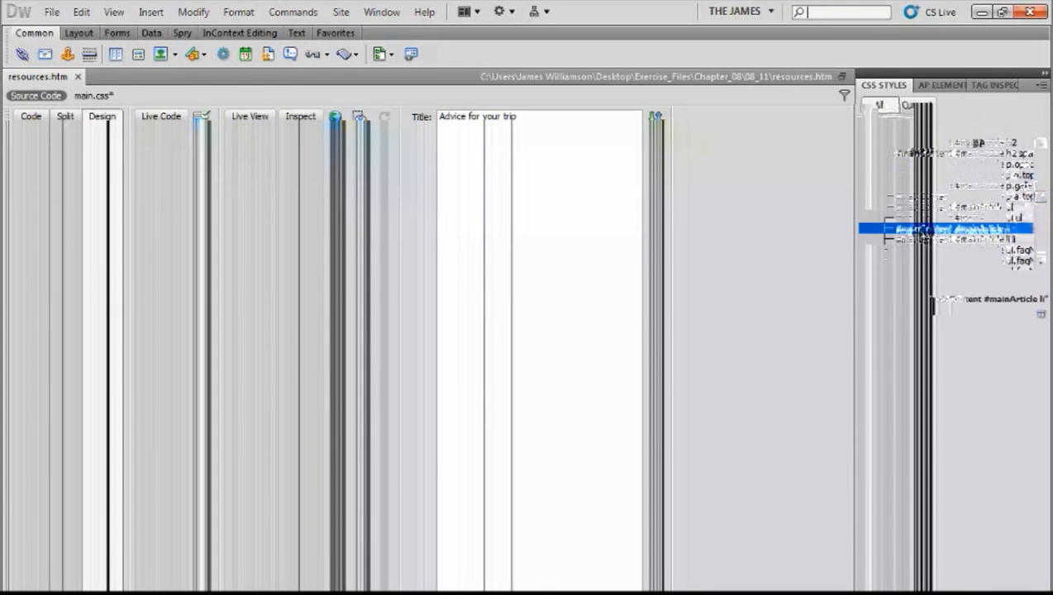
left_click(369, 198)
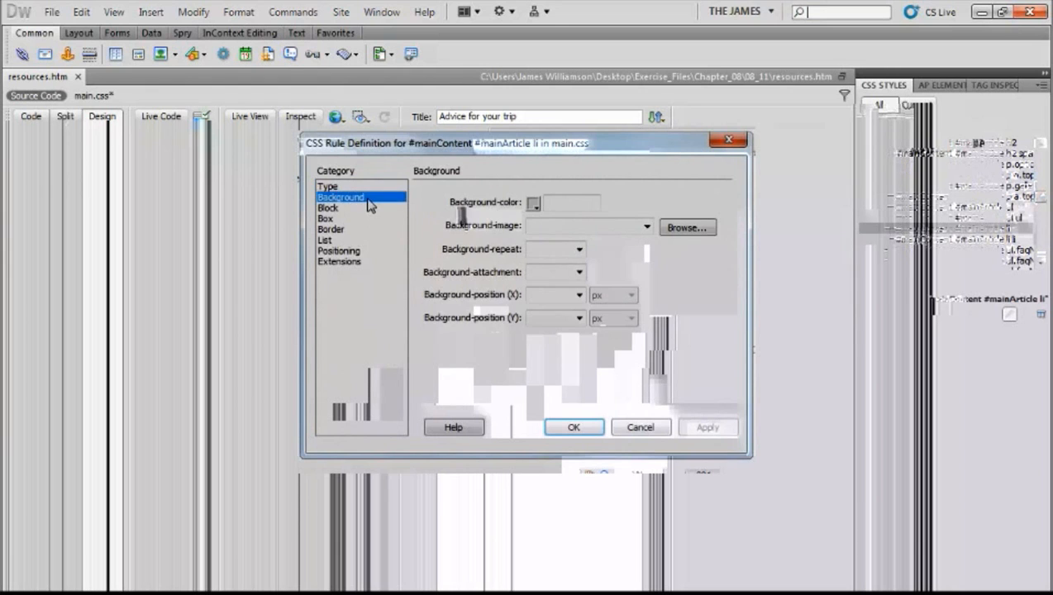
left_click(674, 228)
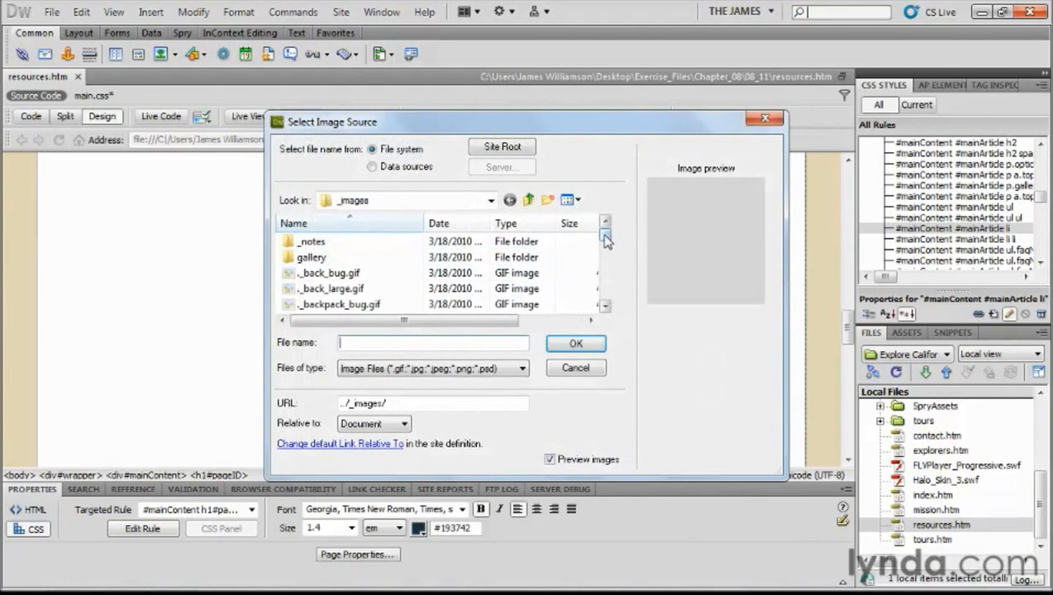
left_click_drag(606, 239, 605, 288)
left_click(329, 274)
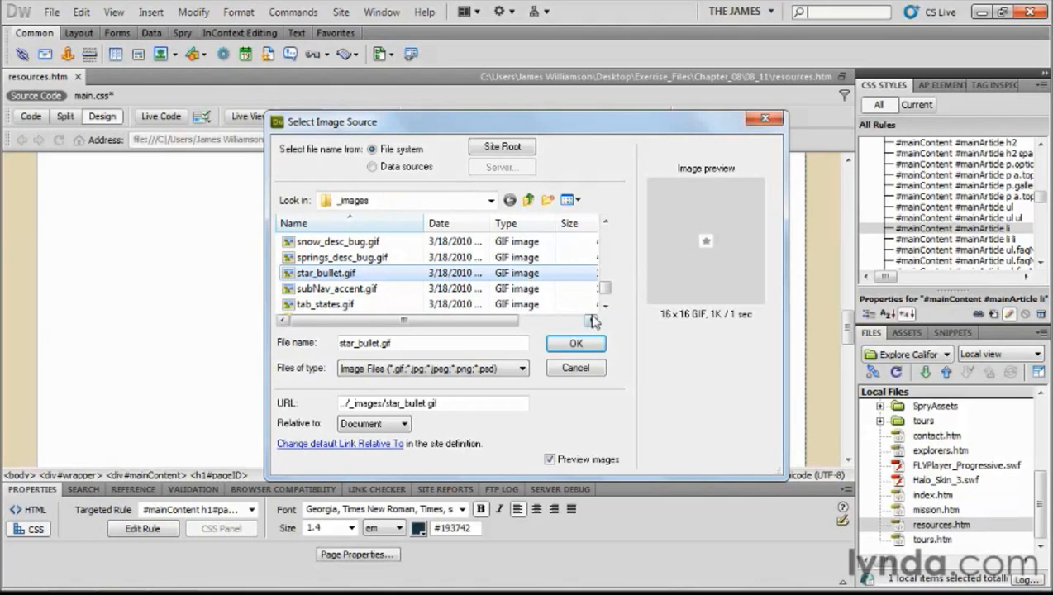
left_click(576, 344)
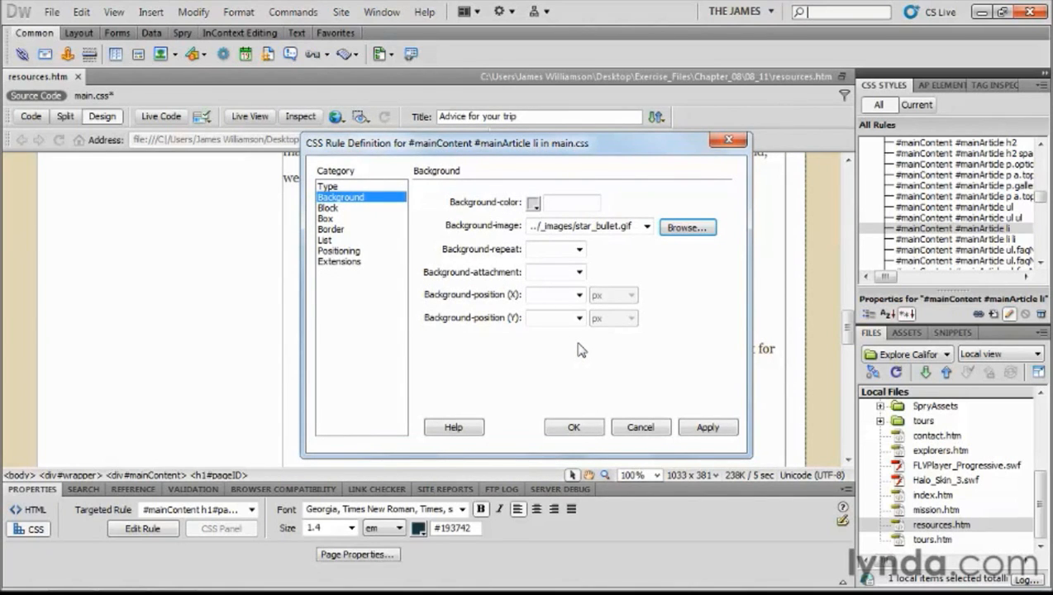
Set the #mainContent #mainArticle li rule's background-repeat to no-repeat and accept the rule
left_click(579, 249)
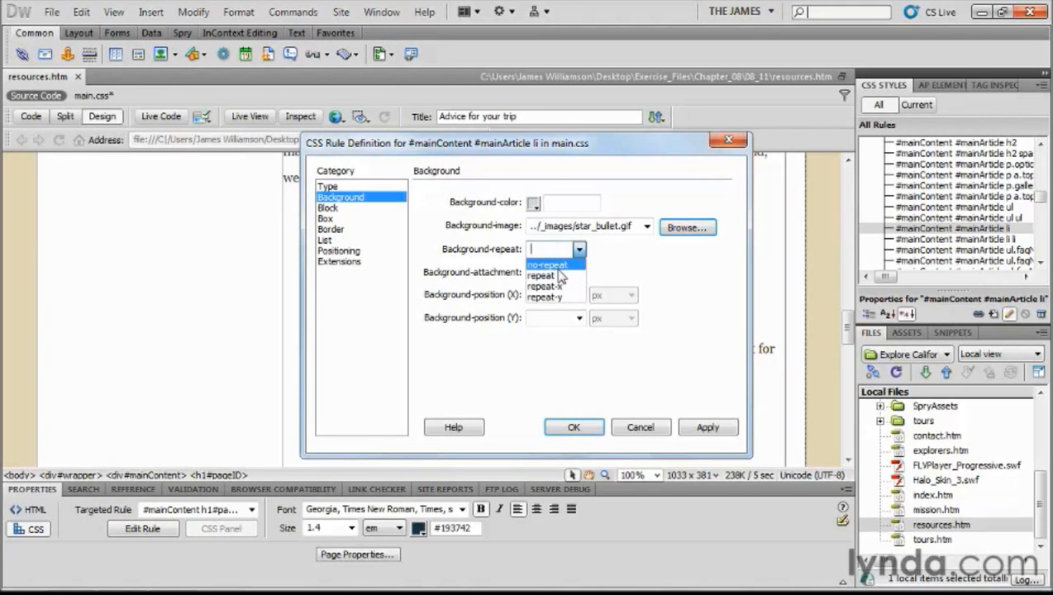
left_click(560, 266)
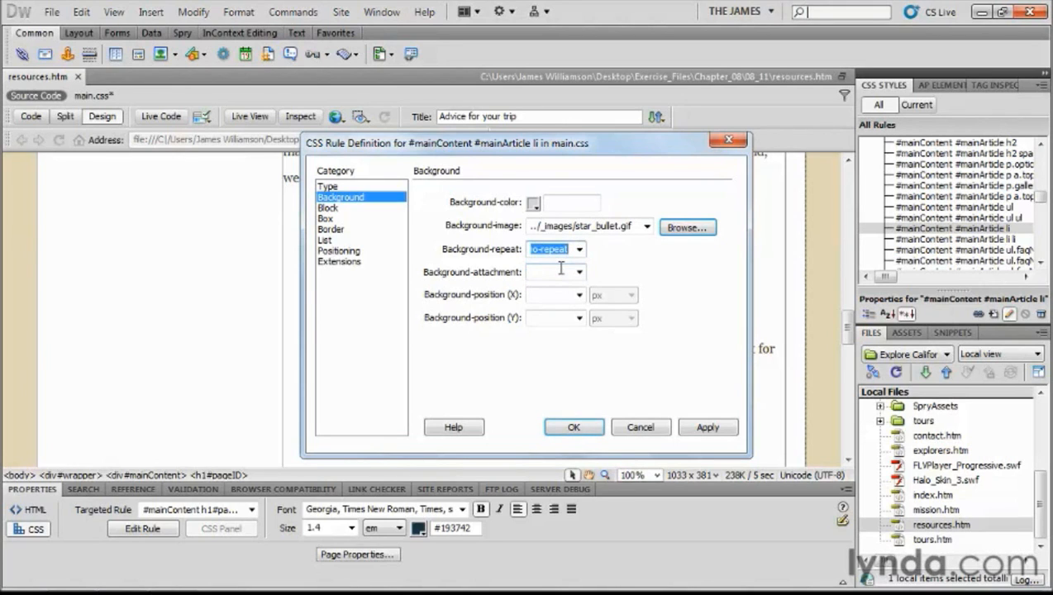
left_click(573, 427)
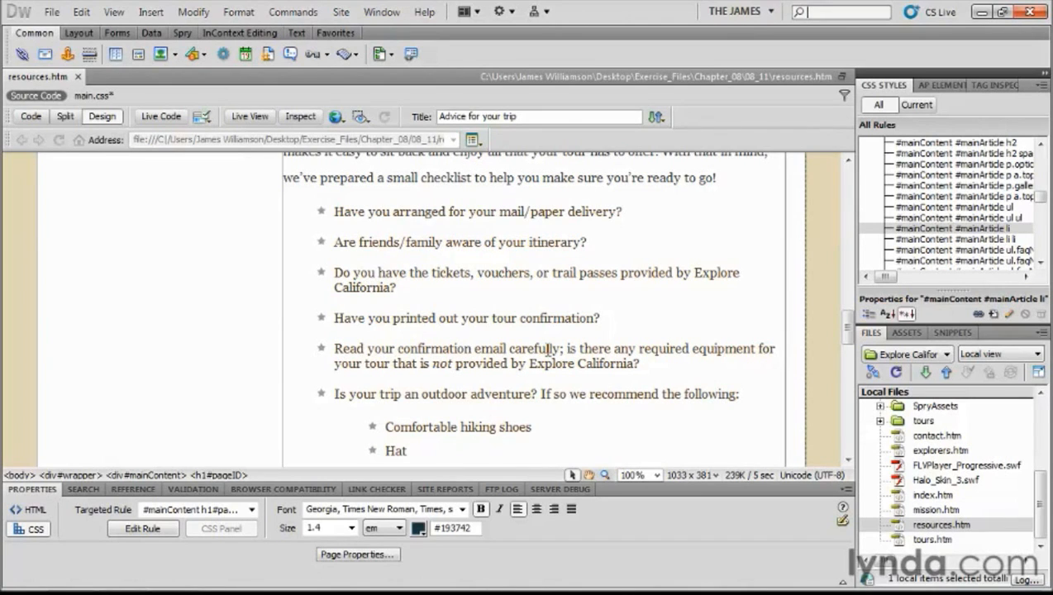
Examine the layout of the checklist items and their star bullets in Inspect mode, and leave that mode
left_click(336, 210)
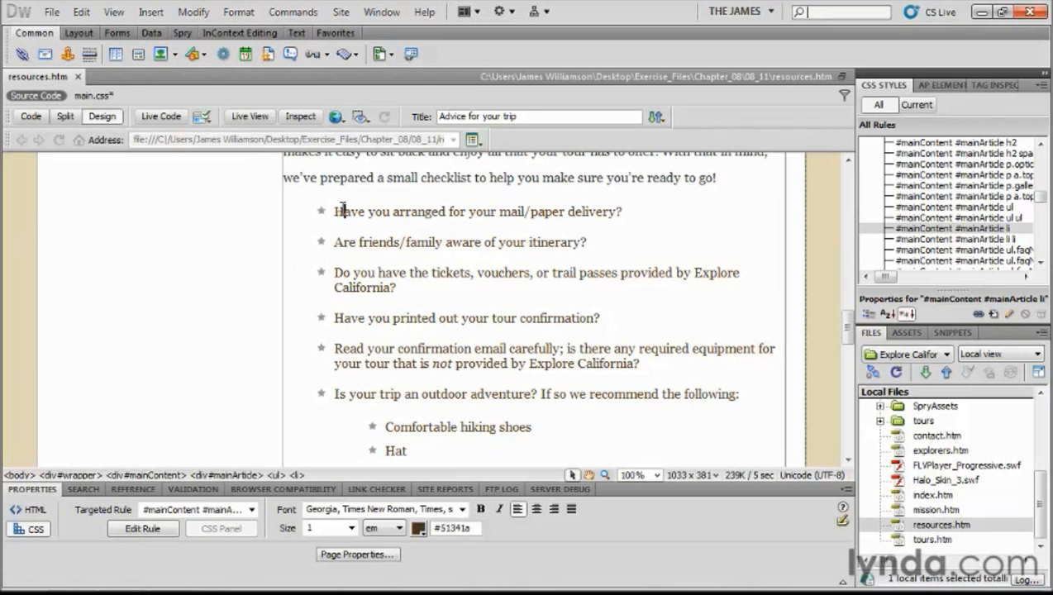
left_click(312, 117)
left_click_drag(849, 202, 850, 319)
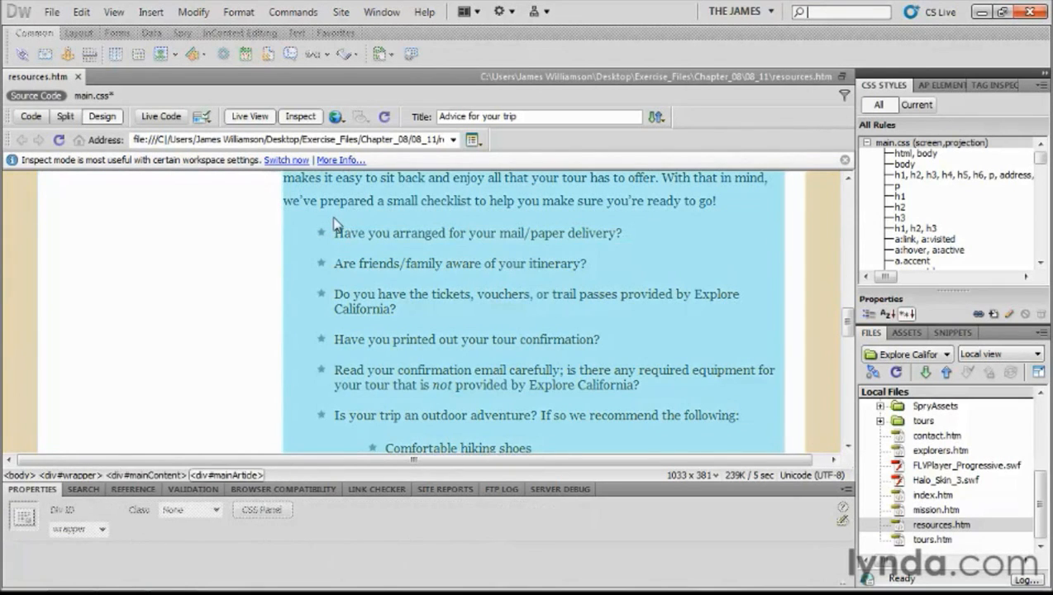
left_click(303, 118)
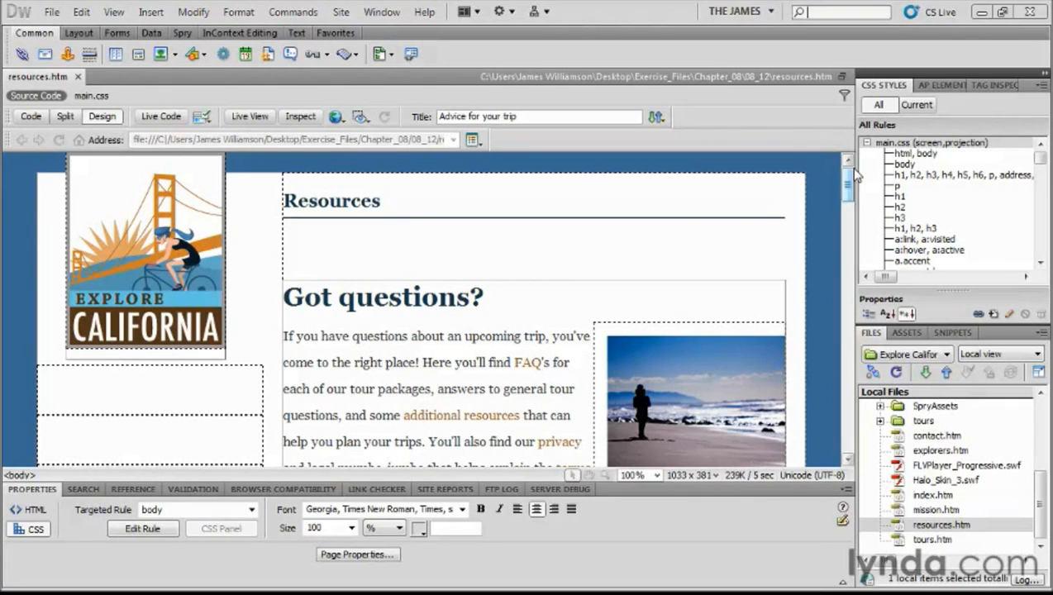
Select the Tours link (a.tours) in the main navigation
left_click_drag(847, 180, 848, 201)
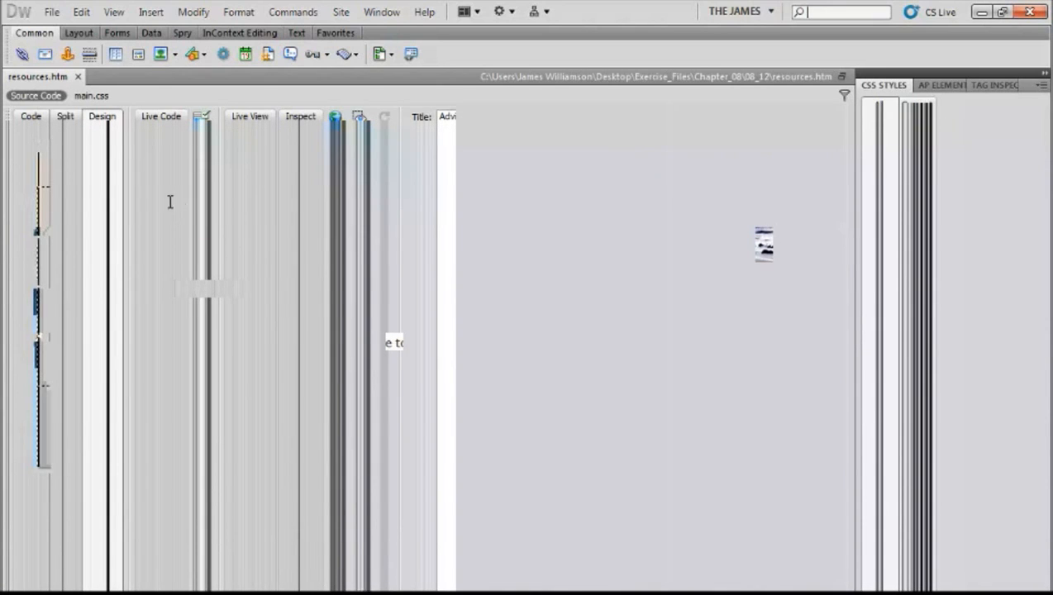
left_click(142, 218)
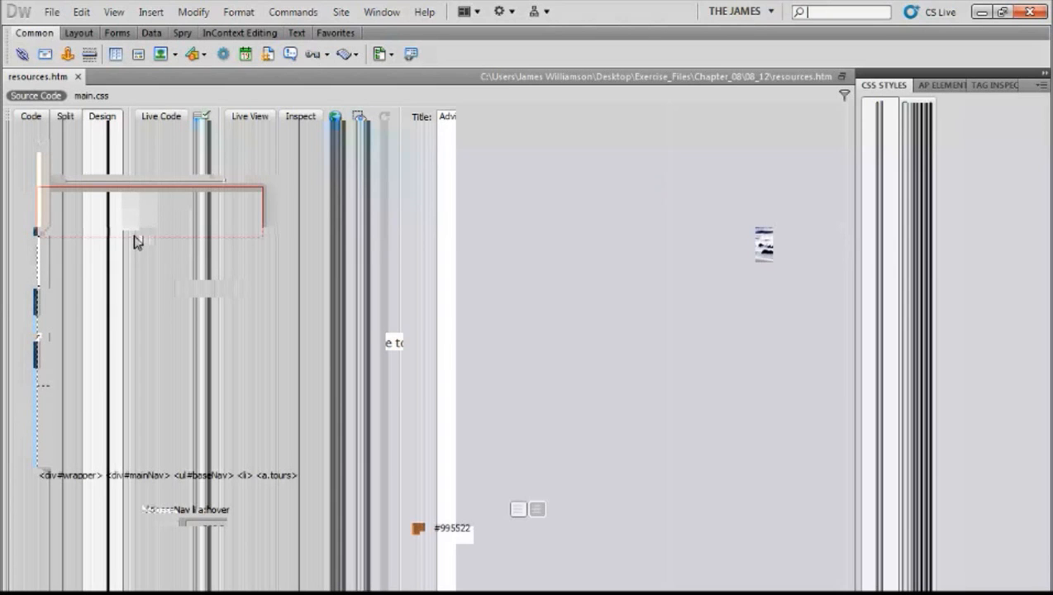
left_click(276, 475)
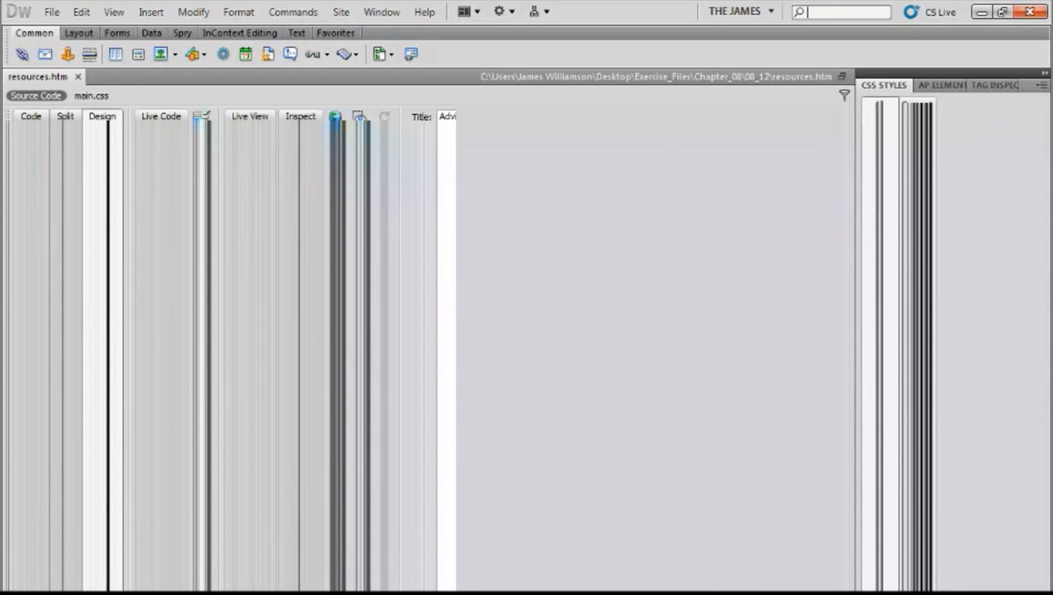
Widen the docked panels, collapse the Files panel and bring the ul#baseNav rules into view in the CSS rule list
left_click_drag(855, 227, 750, 225)
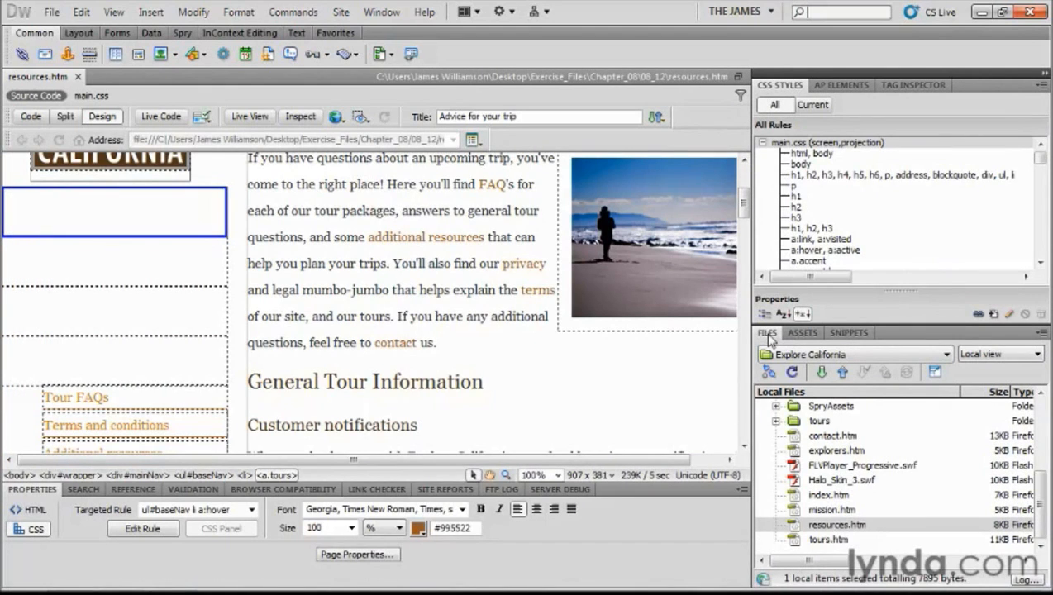
left_click(767, 338)
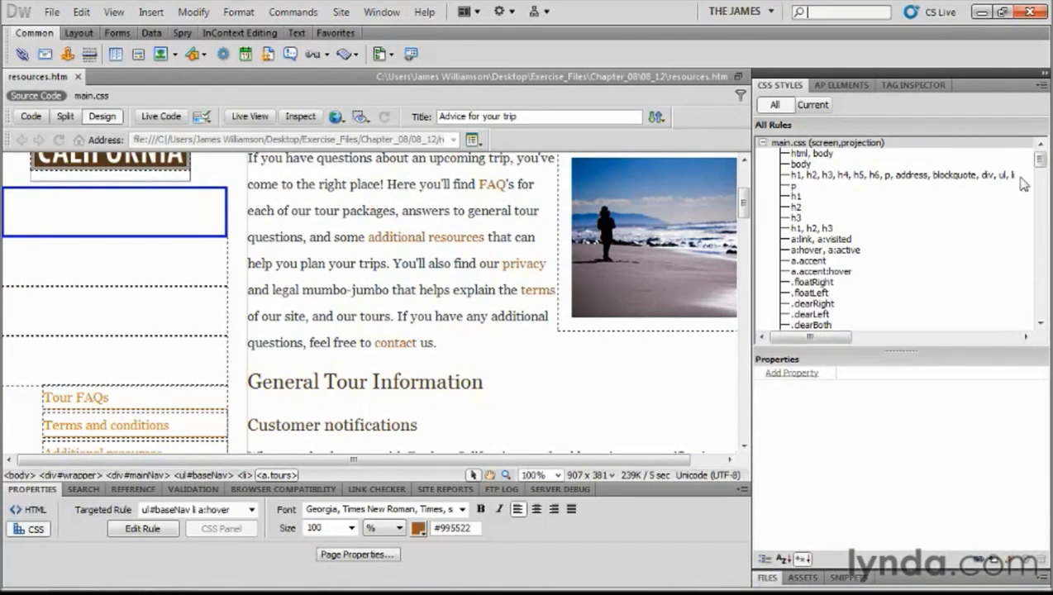
scroll(1040, 164, "down", 1)
left_click_drag(1044, 166, 1044, 189)
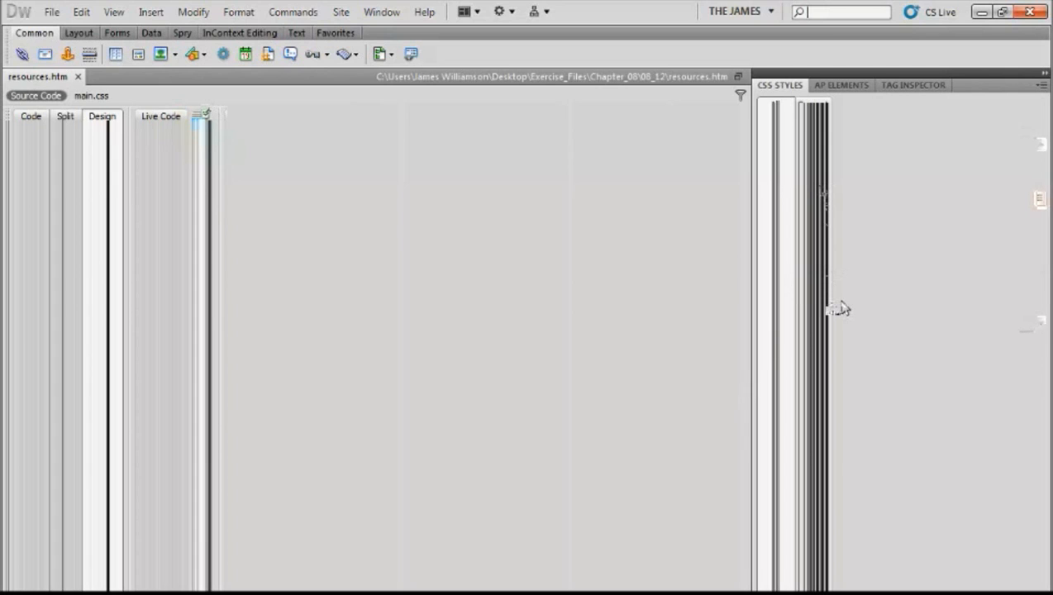
Examine the ul#baseNav li rules for a.mission, a.contact, a.resources and a.explorers in turn
left_click(869, 197)
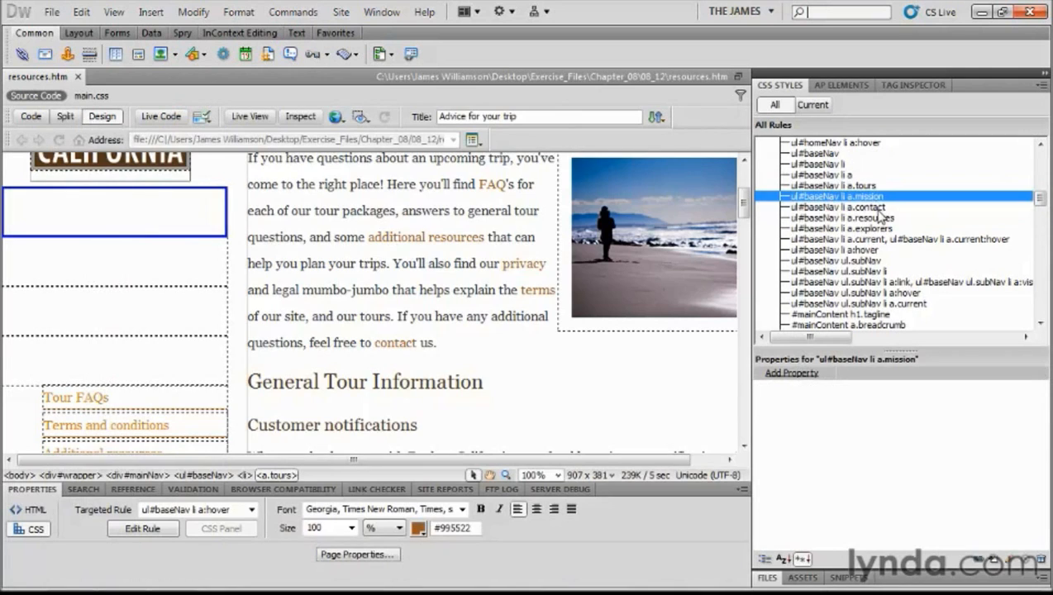
left_click(878, 210)
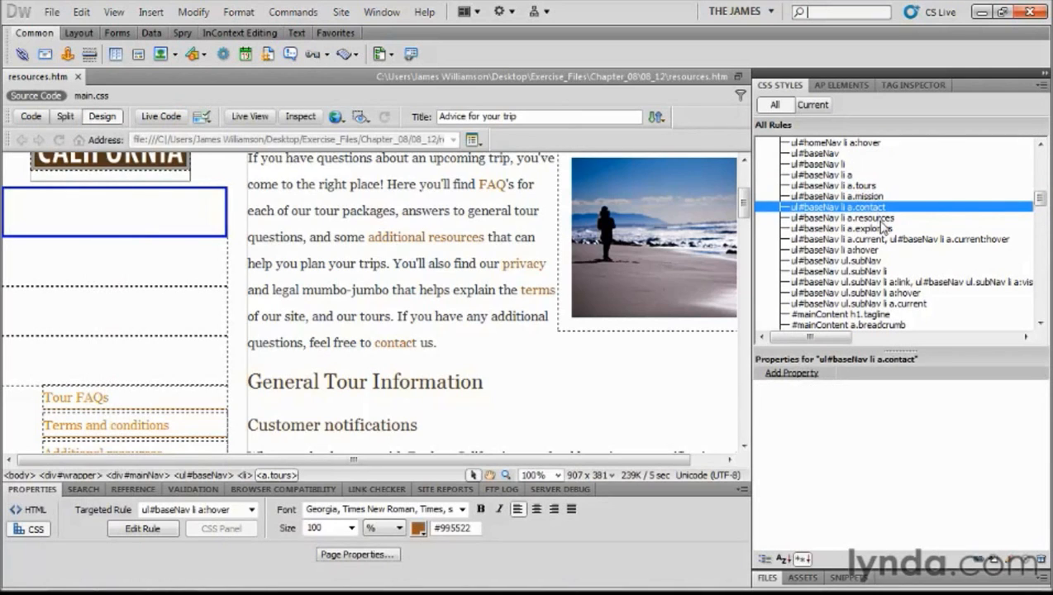
left_click(879, 218)
left_click(877, 229)
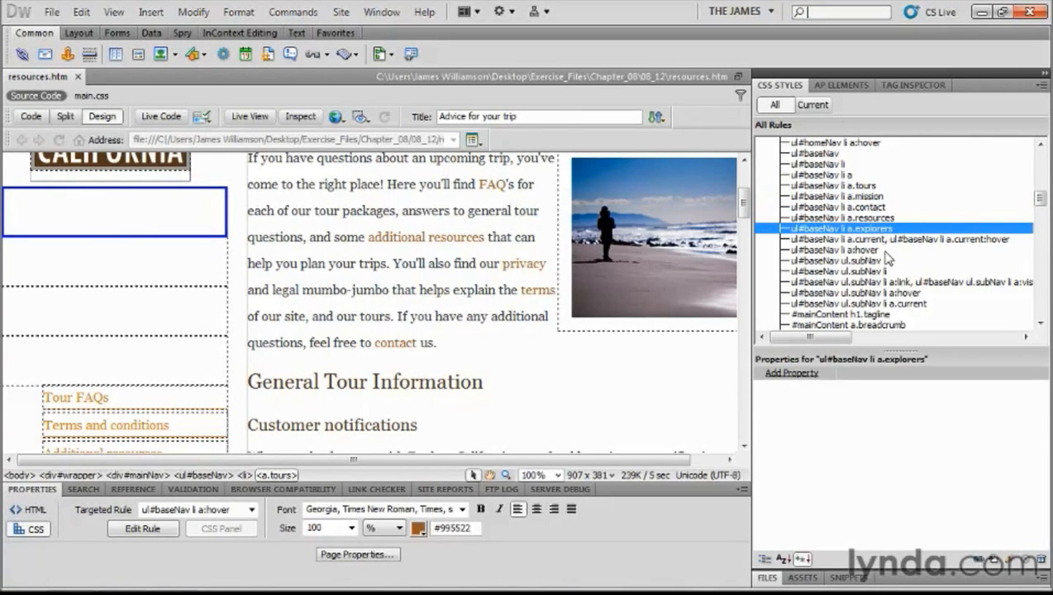
Start choosing a background image for the ul#baseNav li a.tours rule, and show the _images folder in Details view
left_click(804, 186)
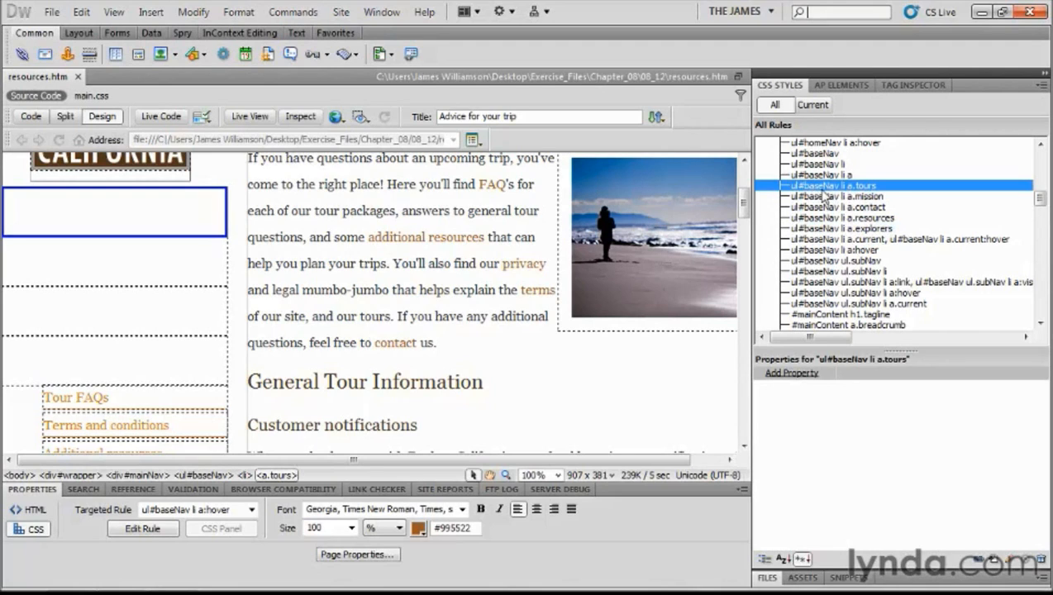
double_click(820, 189)
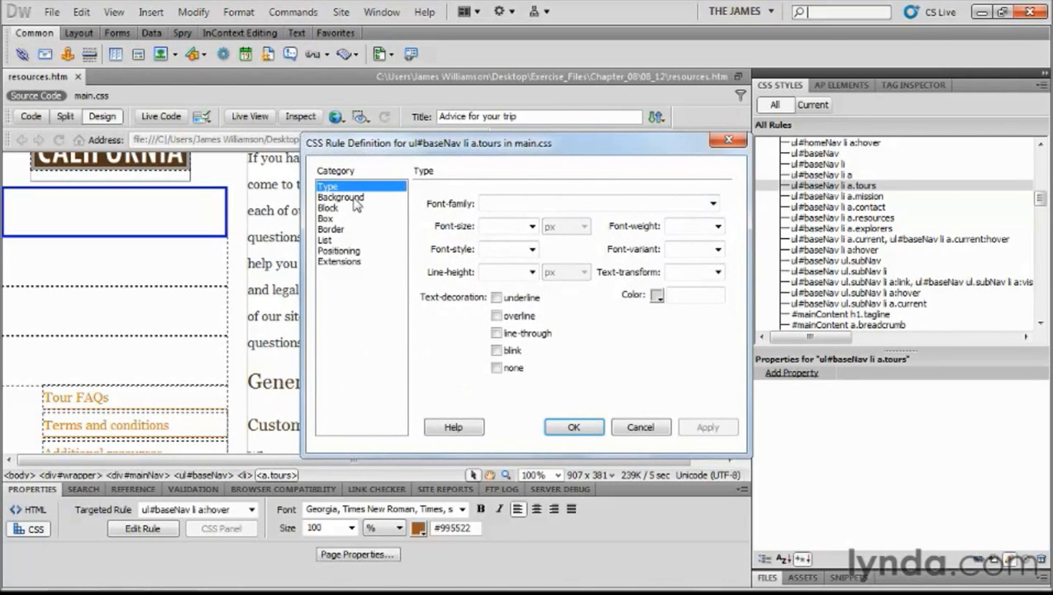
left_click(355, 198)
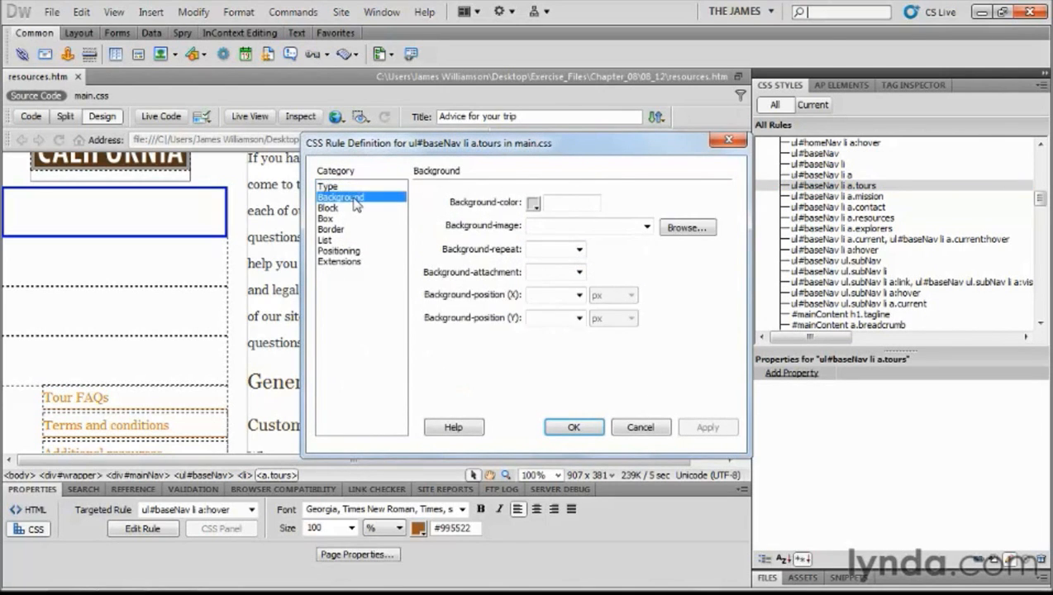
left_click(679, 230)
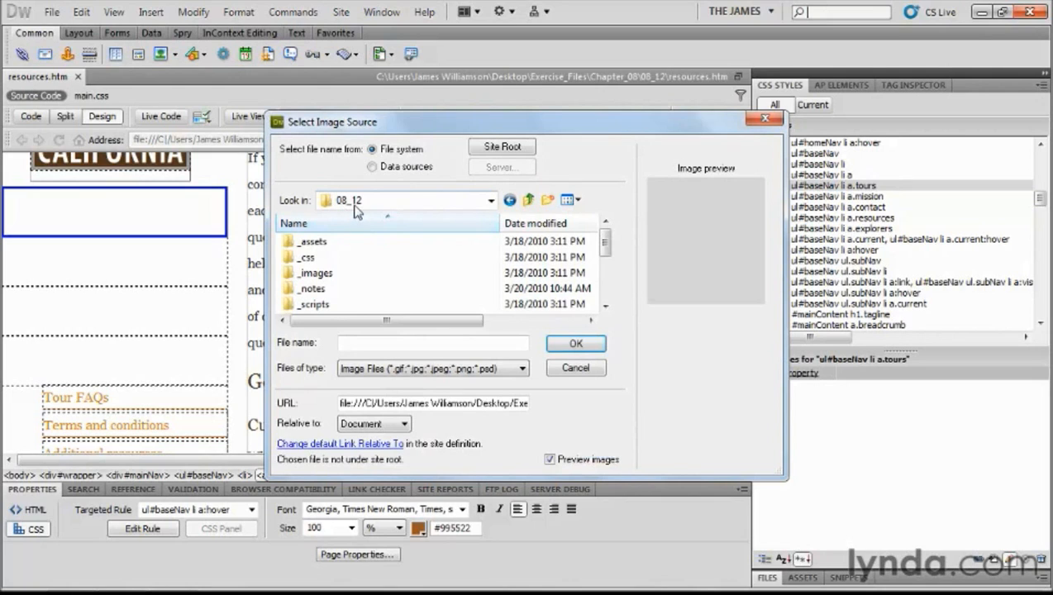
double_click(319, 273)
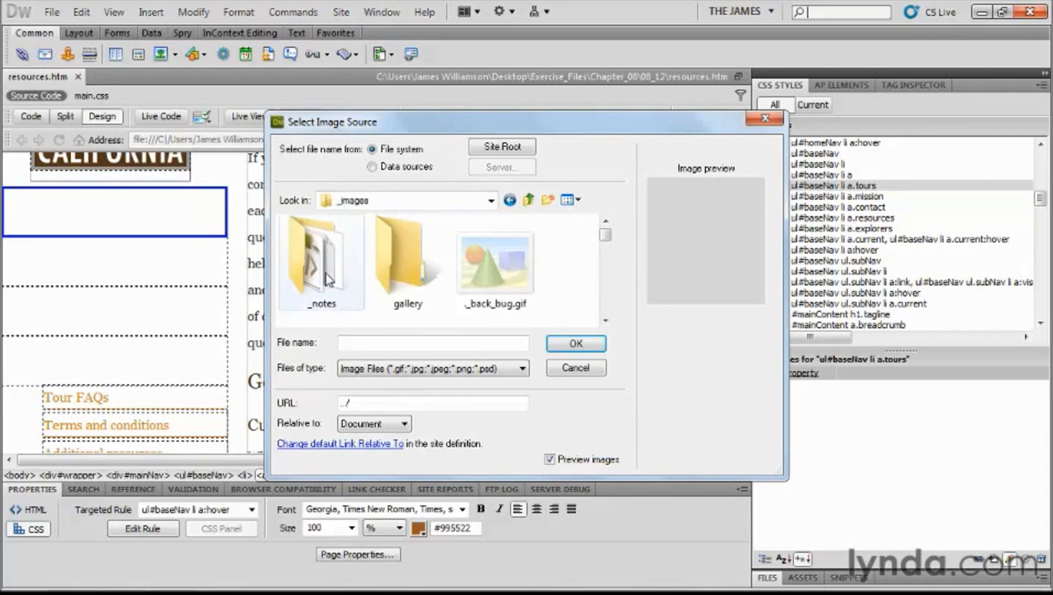
left_click(570, 200)
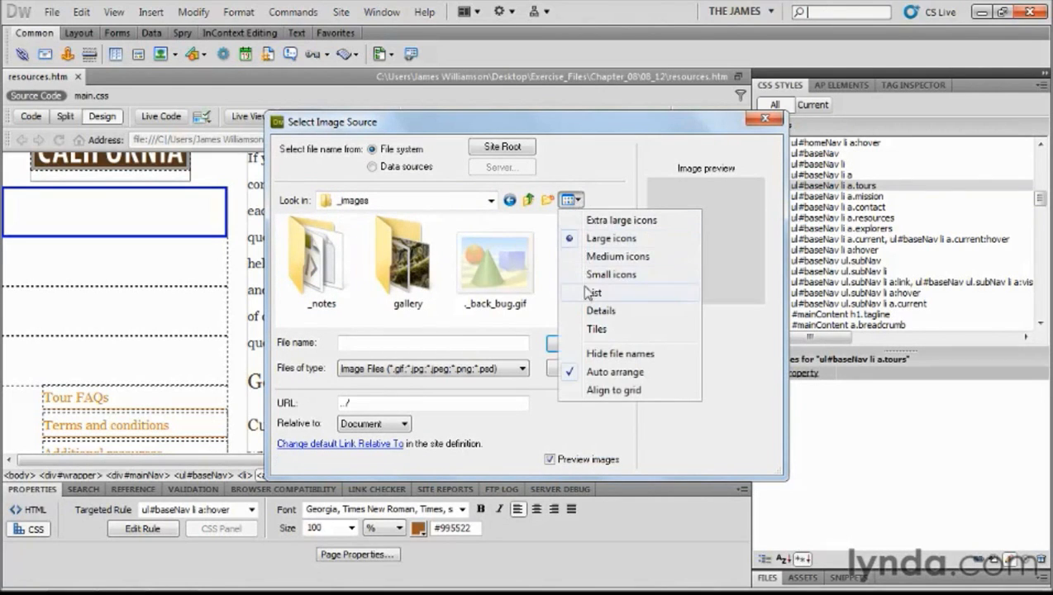
left_click(595, 310)
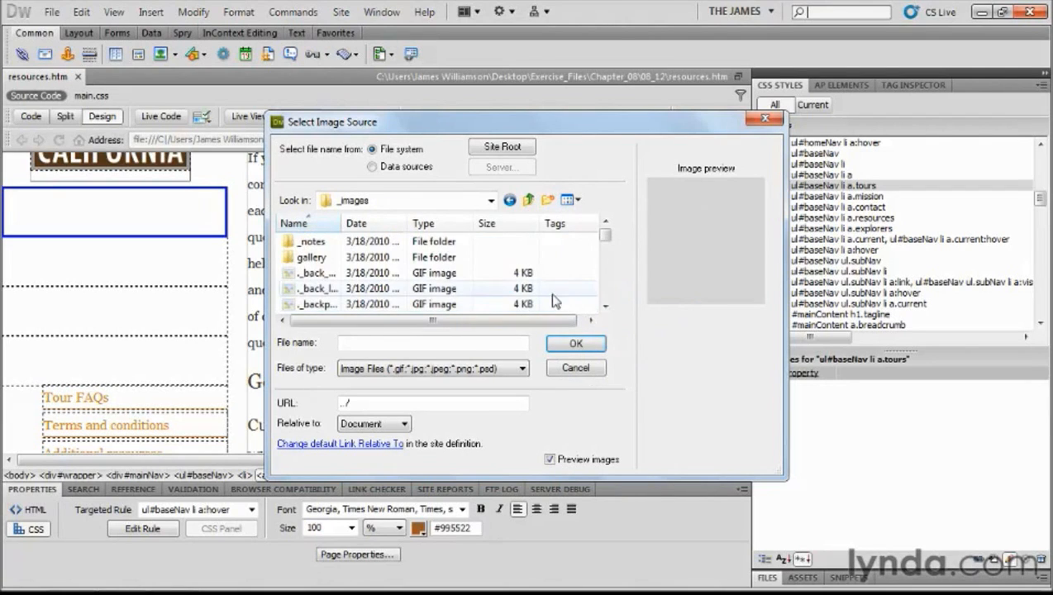
Enlarge the image selection dialog and its Name column, and choose tours_main.gif as the a.tours rule's background image
left_click_drag(604, 234, 604, 302)
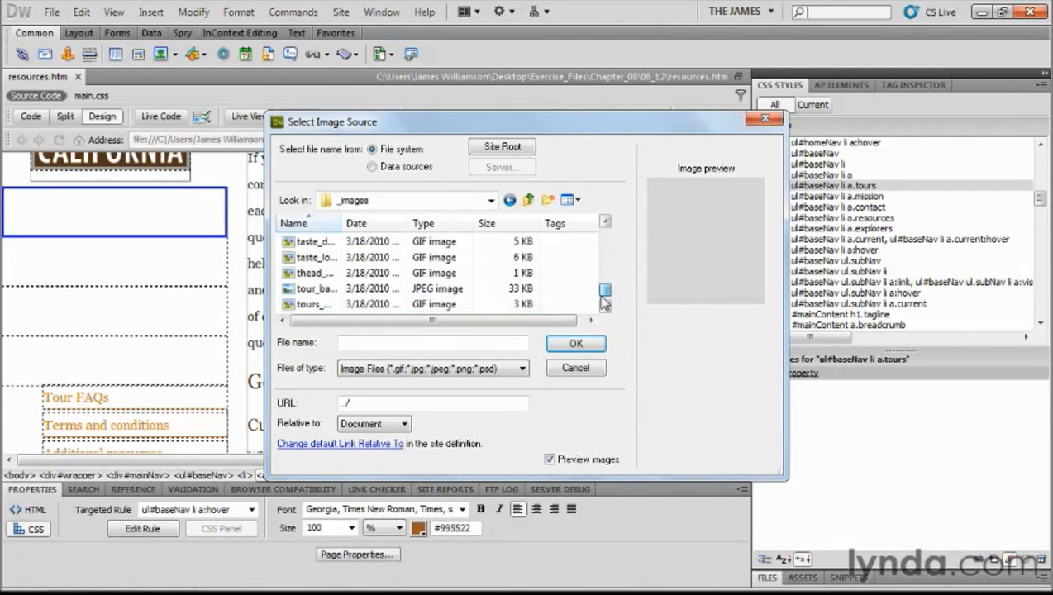
left_click_drag(341, 224, 422, 223)
left_click_drag(777, 471, 847, 486)
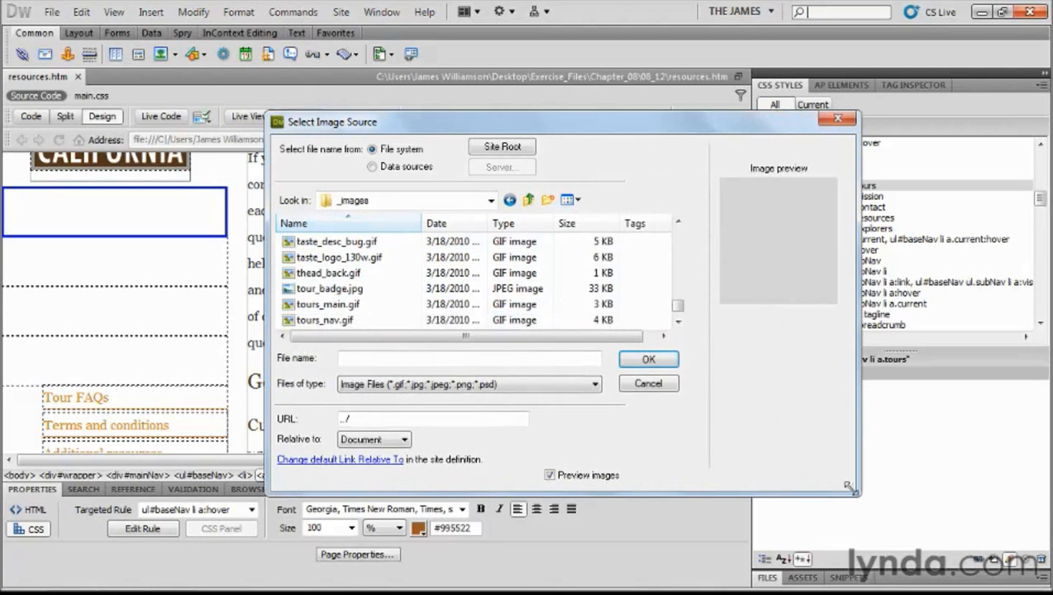
left_click_drag(419, 223, 428, 223)
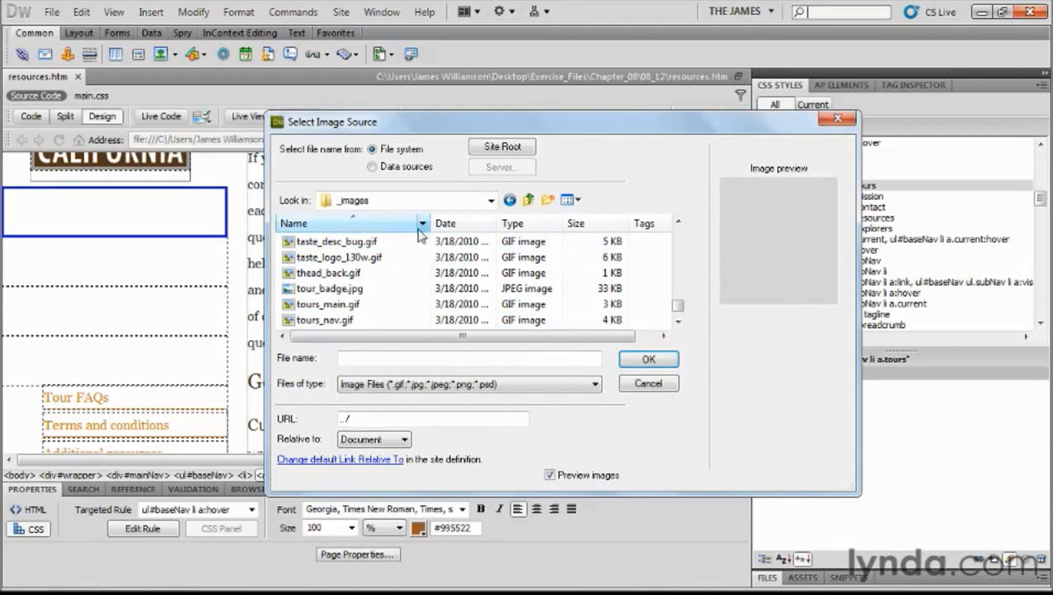
left_click(319, 307)
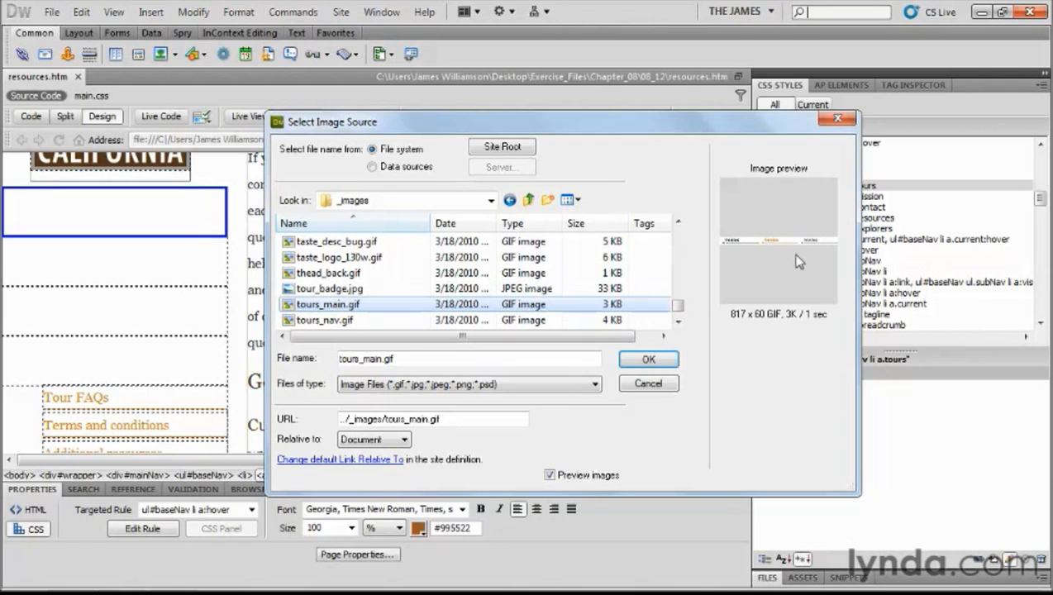
left_click(648, 359)
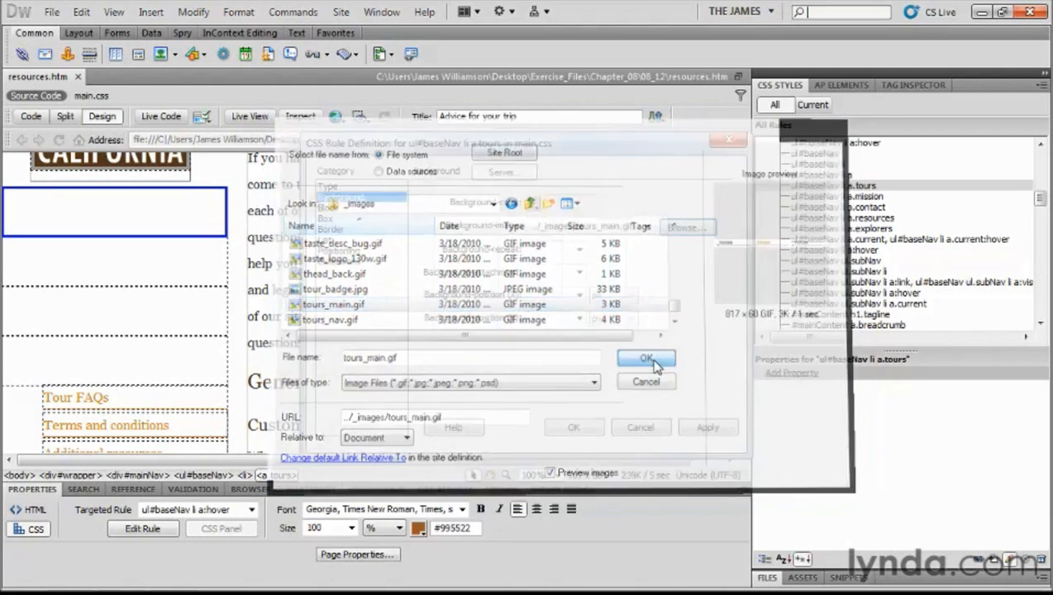
Set the a.tours background to no-repeat, positioned left horizontally and top vertically, and accept the rule
left_click(579, 248)
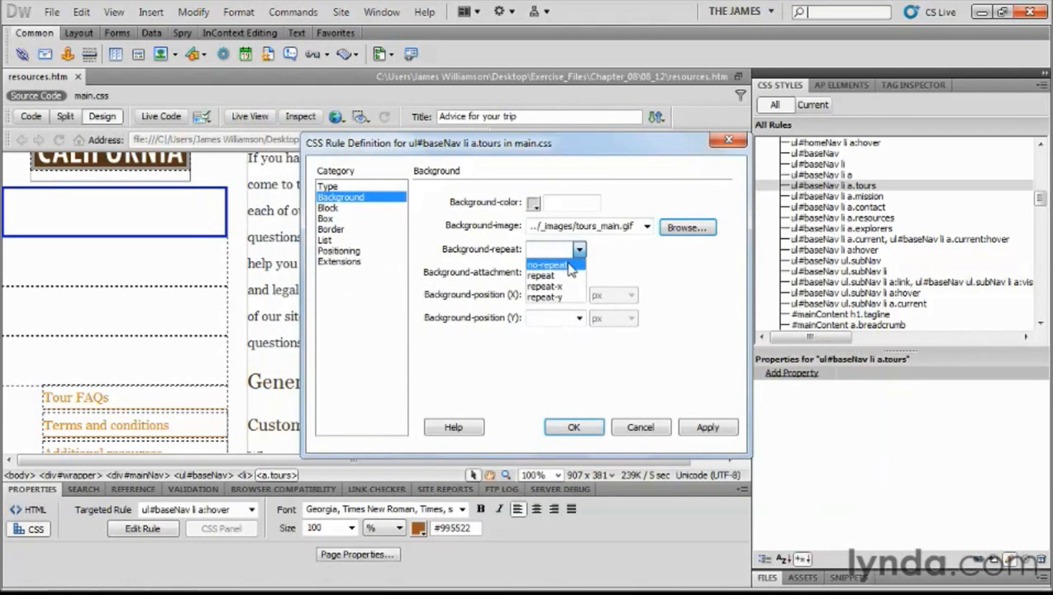
left_click(570, 265)
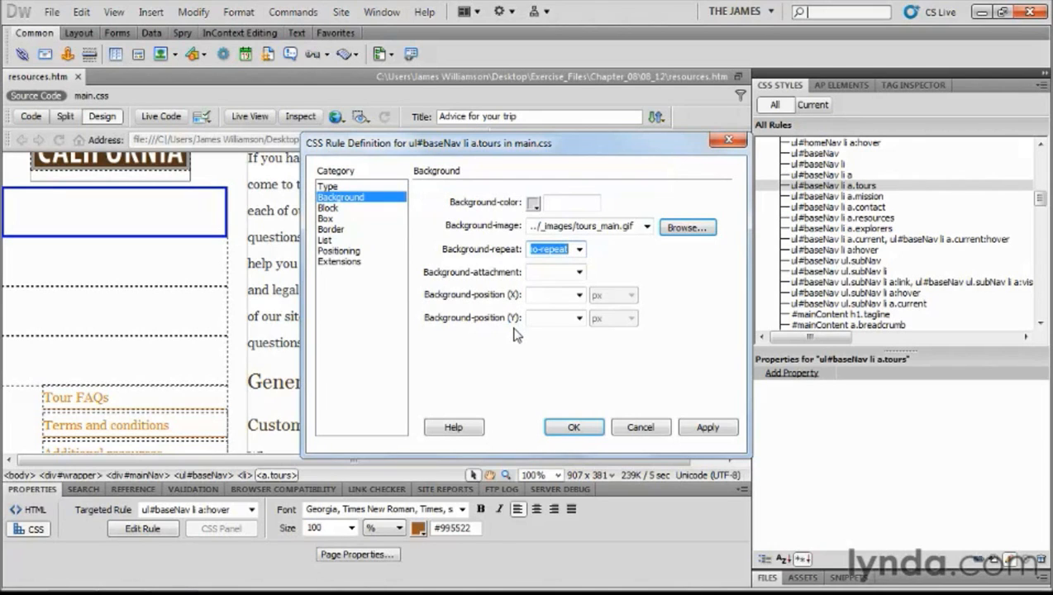
left_click(578, 294)
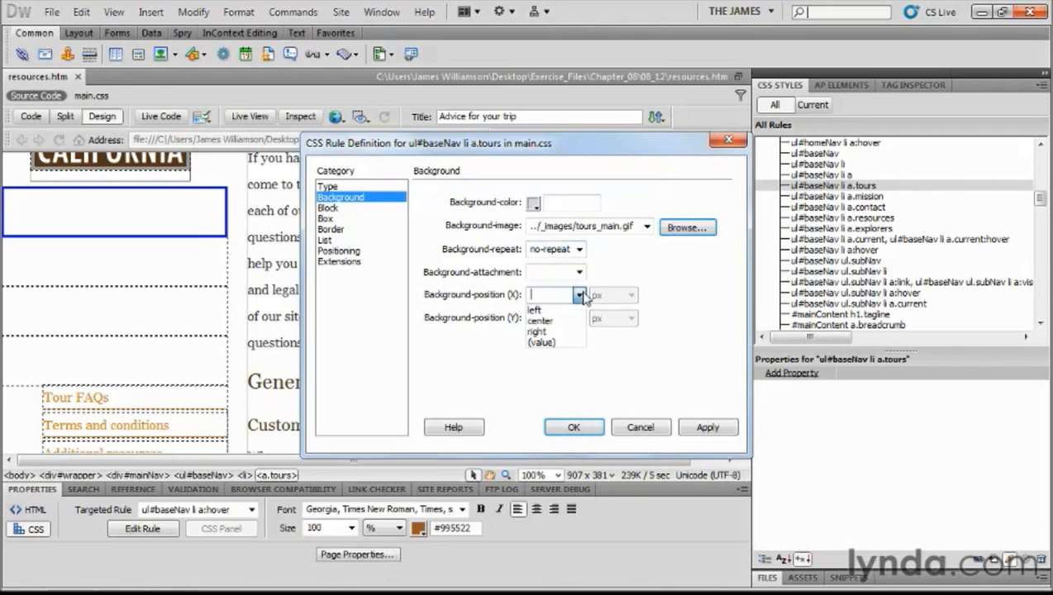
left_click(536, 310)
left_click(579, 317)
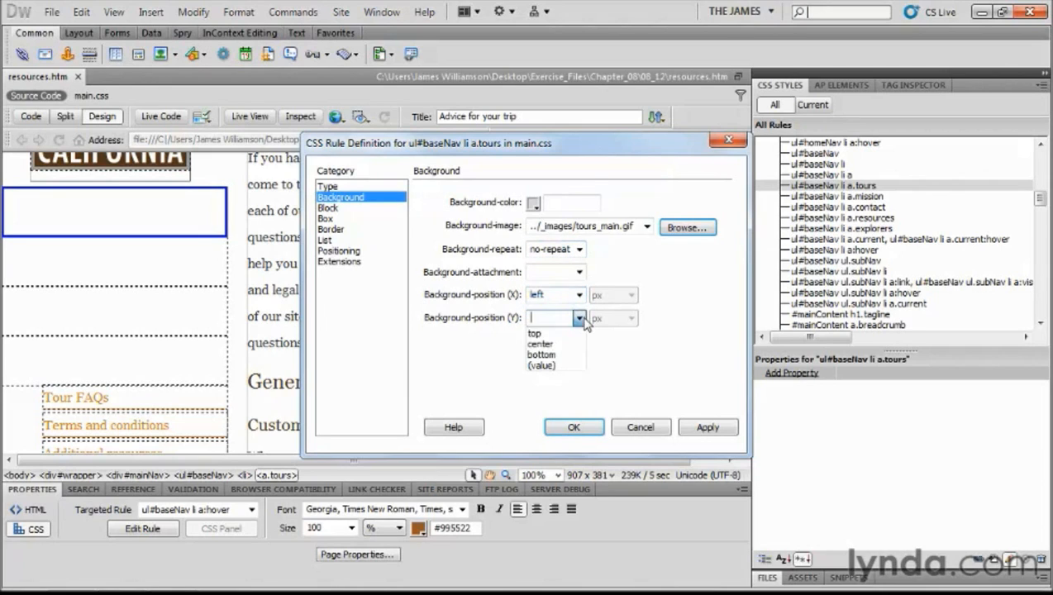
left_click(538, 329)
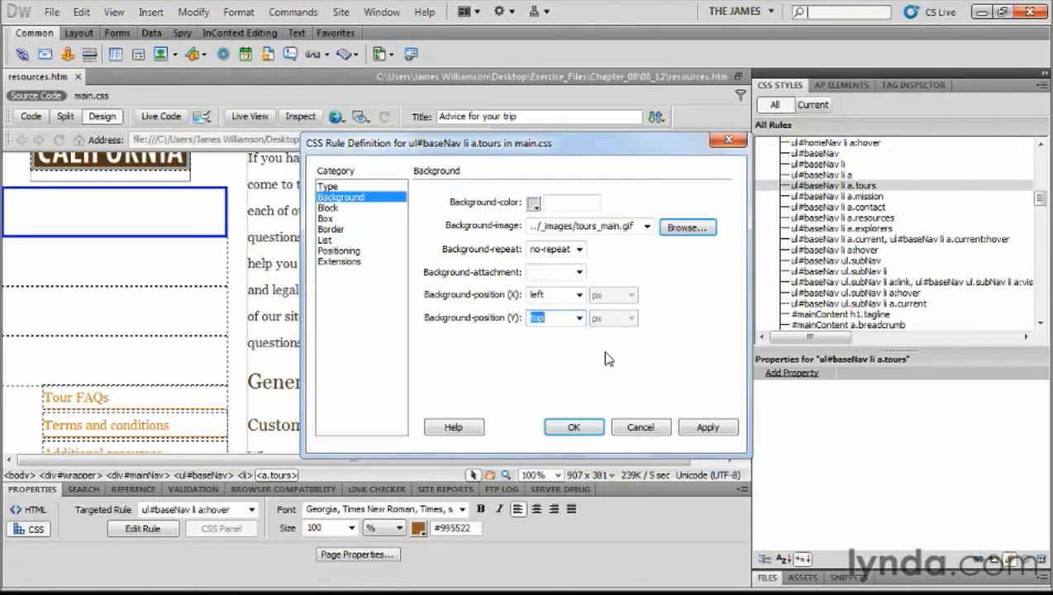
left_click(572, 427)
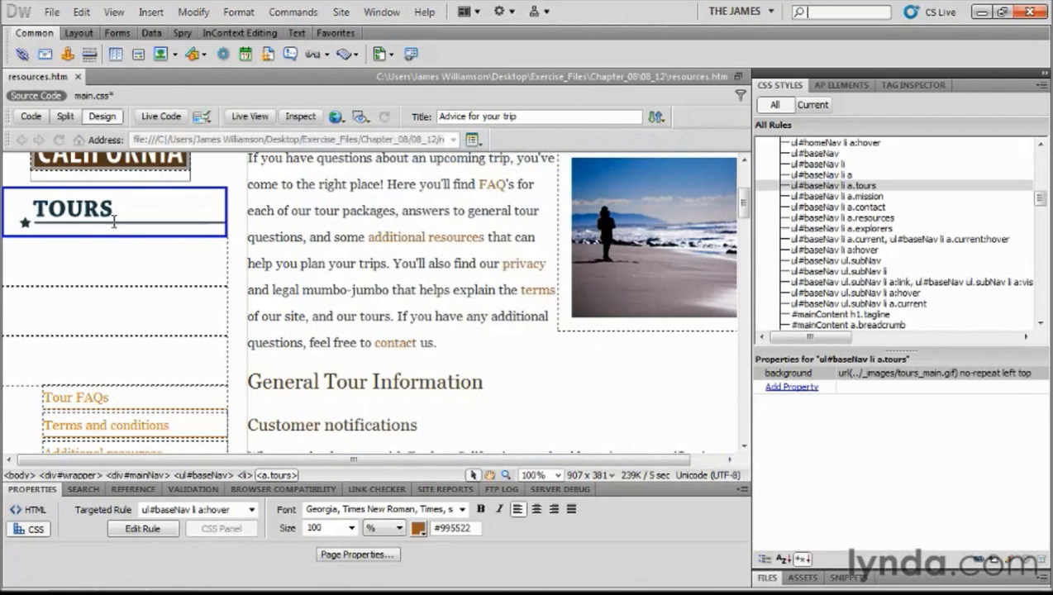
mouse_move(95, 228)
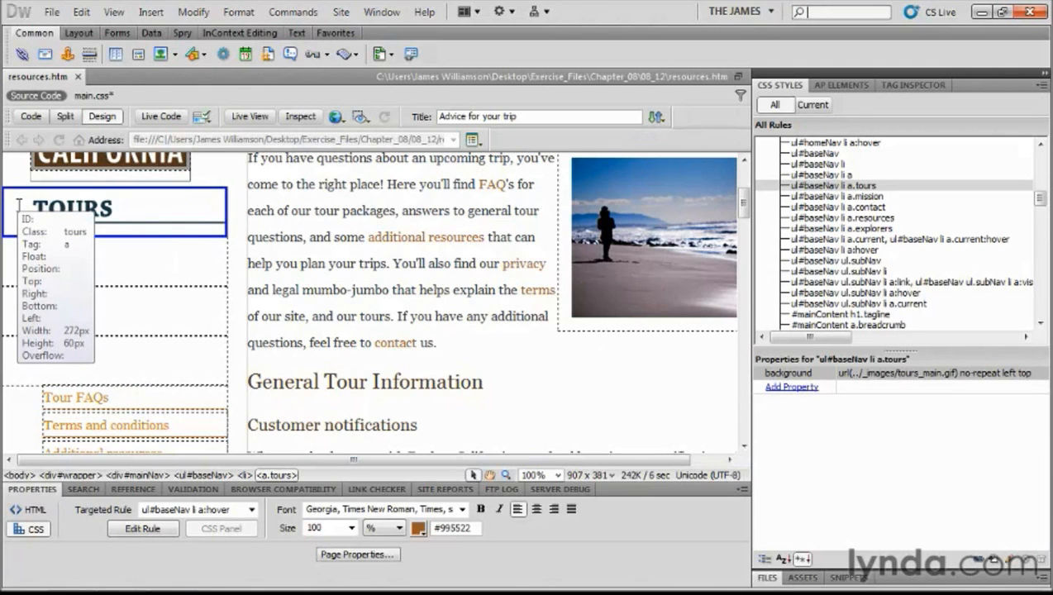
Open the ul#baseNav li a.mission rule and set mission_main.gif from the _images folder as its background image
double_click(831, 200)
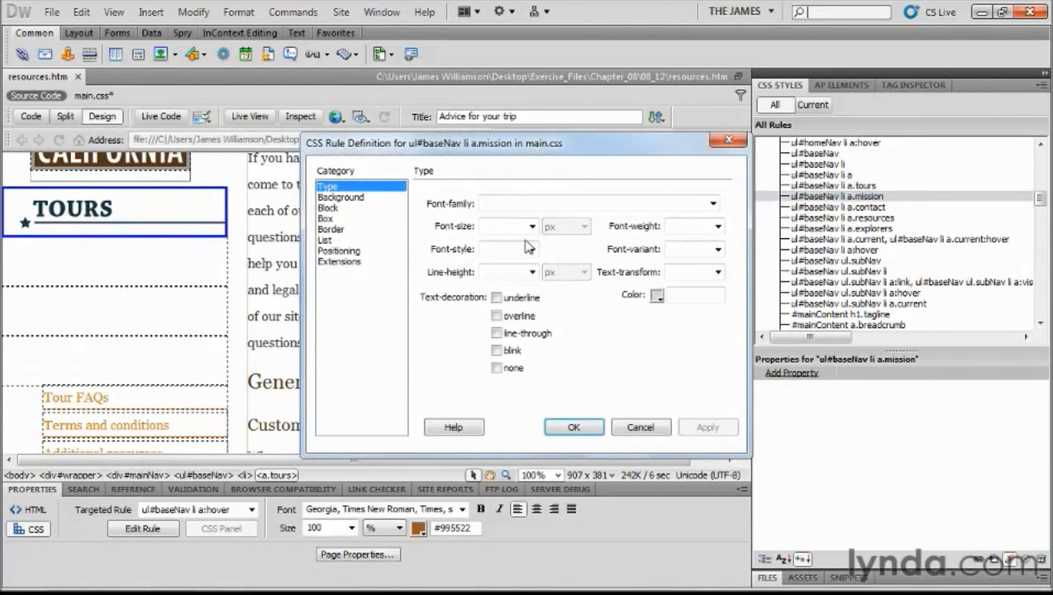
left_click(340, 197)
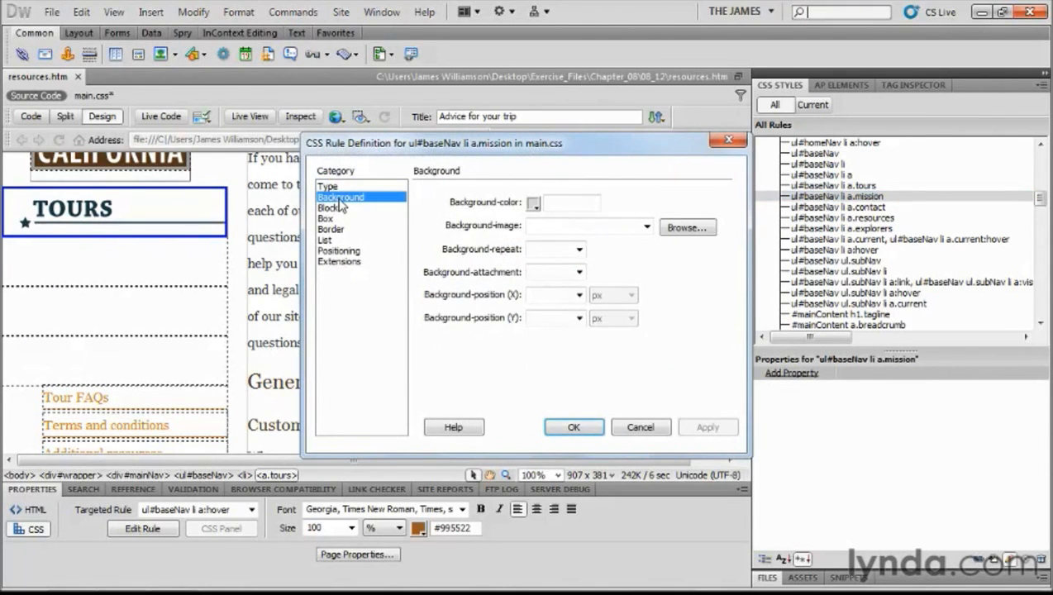
left_click(670, 226)
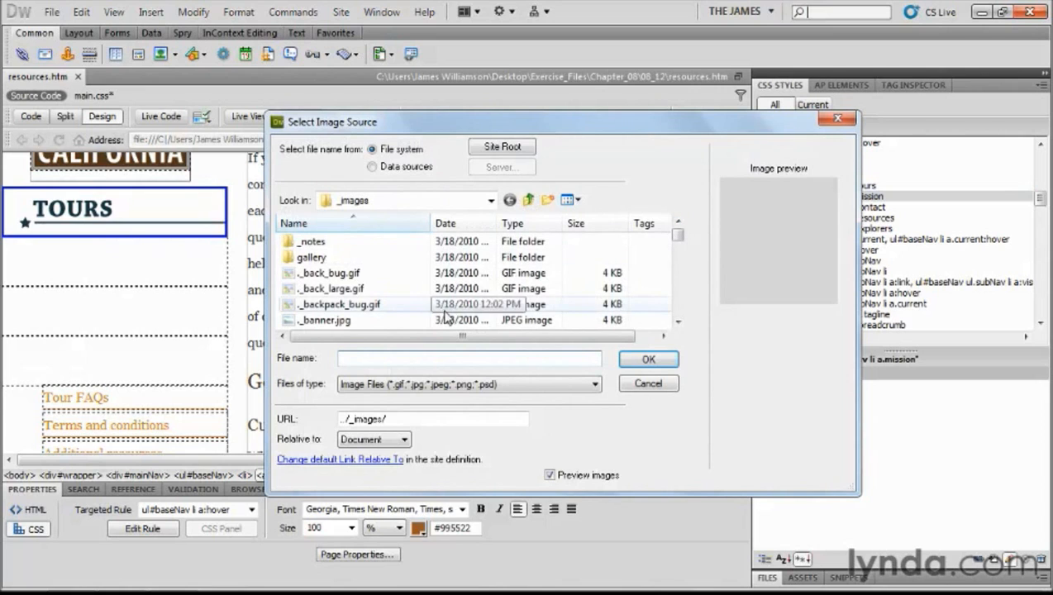
left_click_drag(677, 240, 677, 294)
left_click(347, 273)
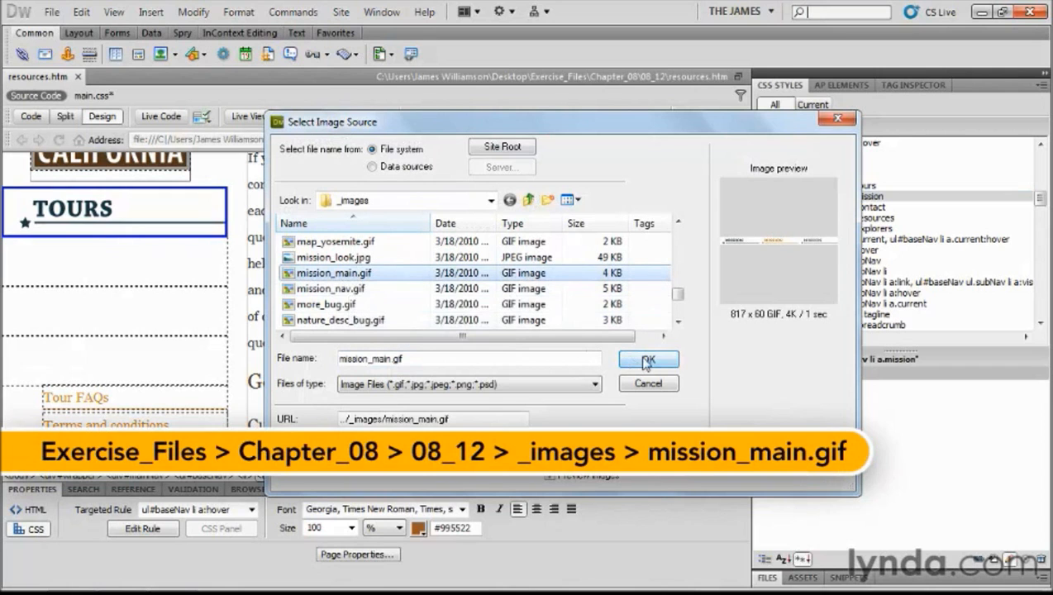
left_click(647, 361)
Set the a.mission background to no-repeat, positioned left horizontally and top vertically, and accept the rule
left_click(578, 248)
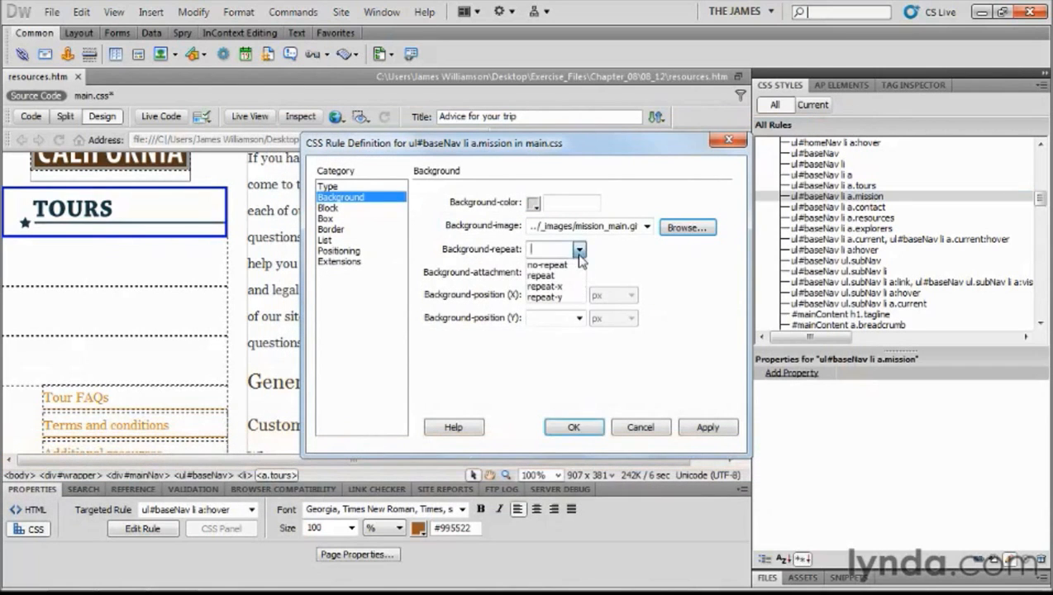
left_click(565, 265)
left_click(579, 295)
left_click(537, 311)
left_click(579, 318)
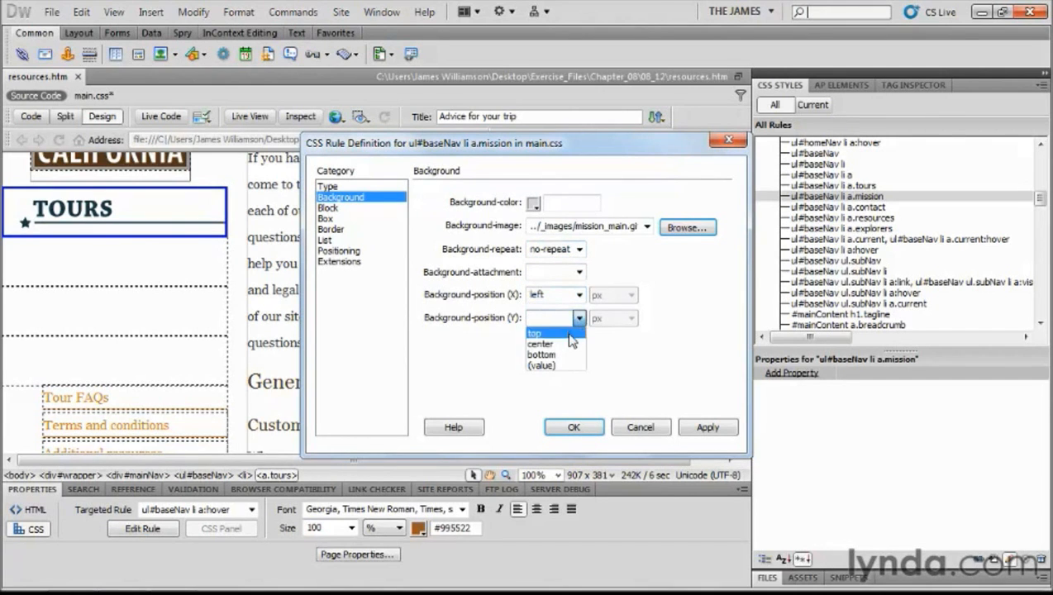
left_click(578, 334)
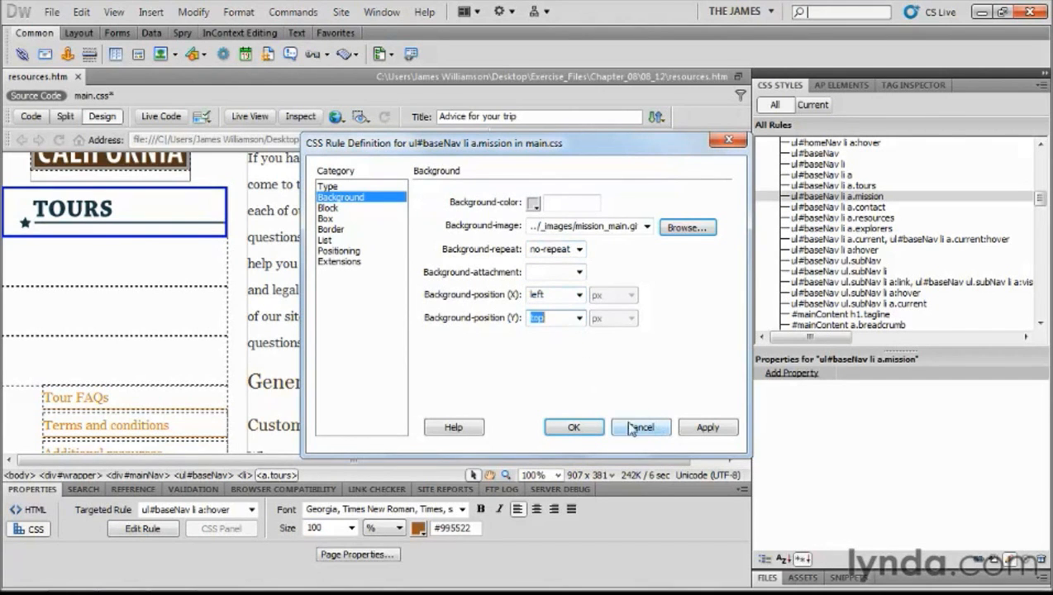
left_click(565, 427)
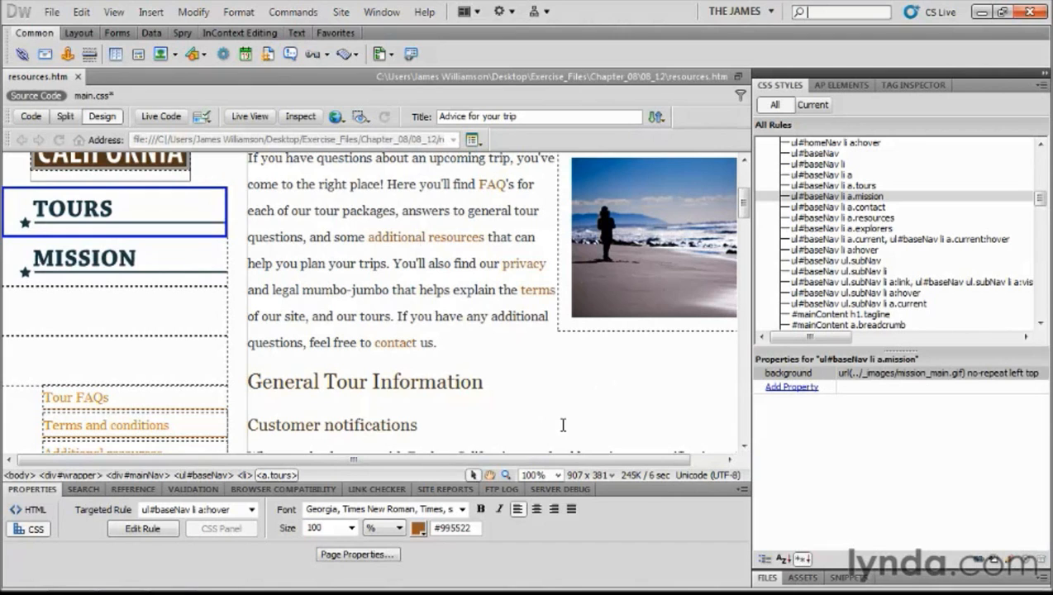
Open the ul#baseNav li a.contact rule and set contact_main.gif from the _images folder as its background image
left_click(818, 207)
double_click(817, 210)
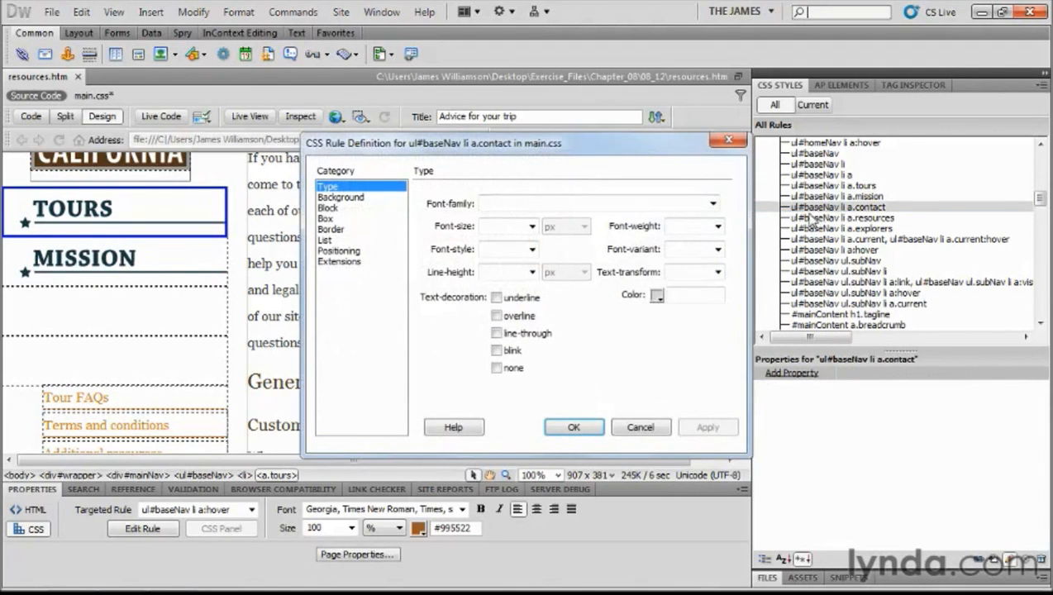
left_click(340, 197)
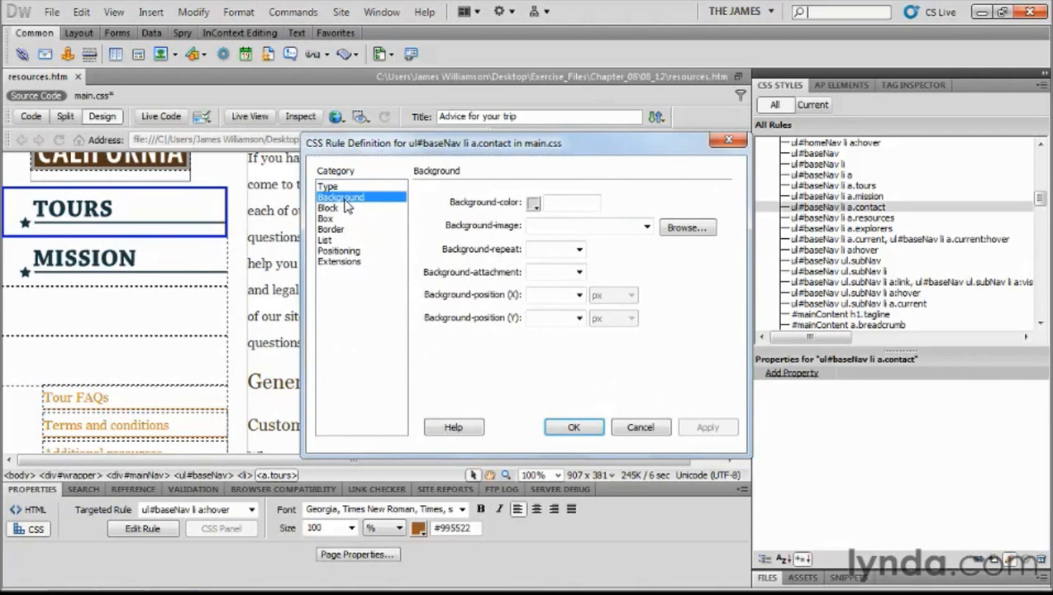
left_click(676, 230)
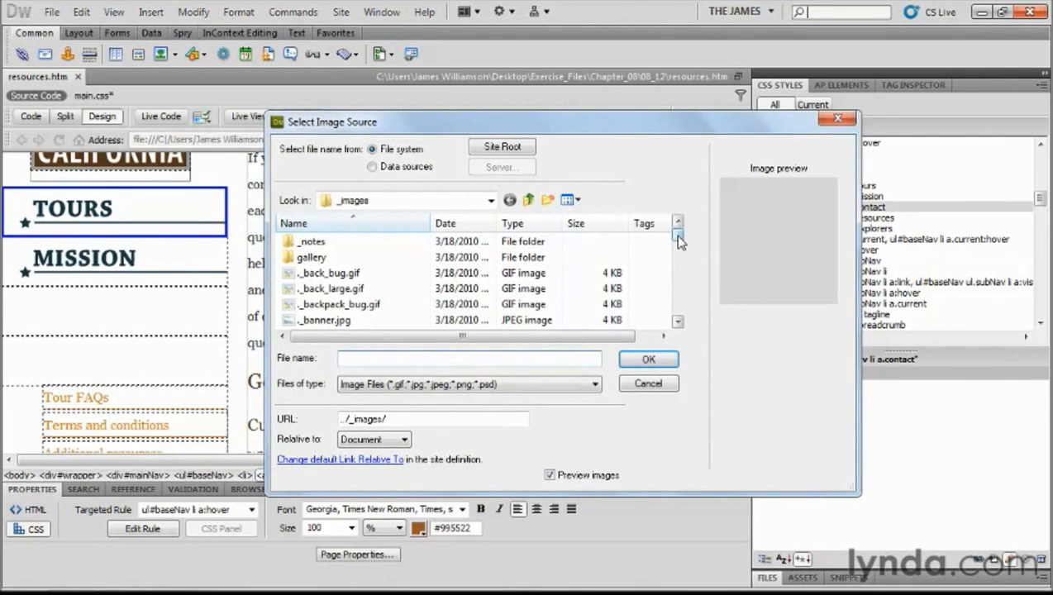
left_click_drag(677, 240, 679, 289)
left_click(678, 222)
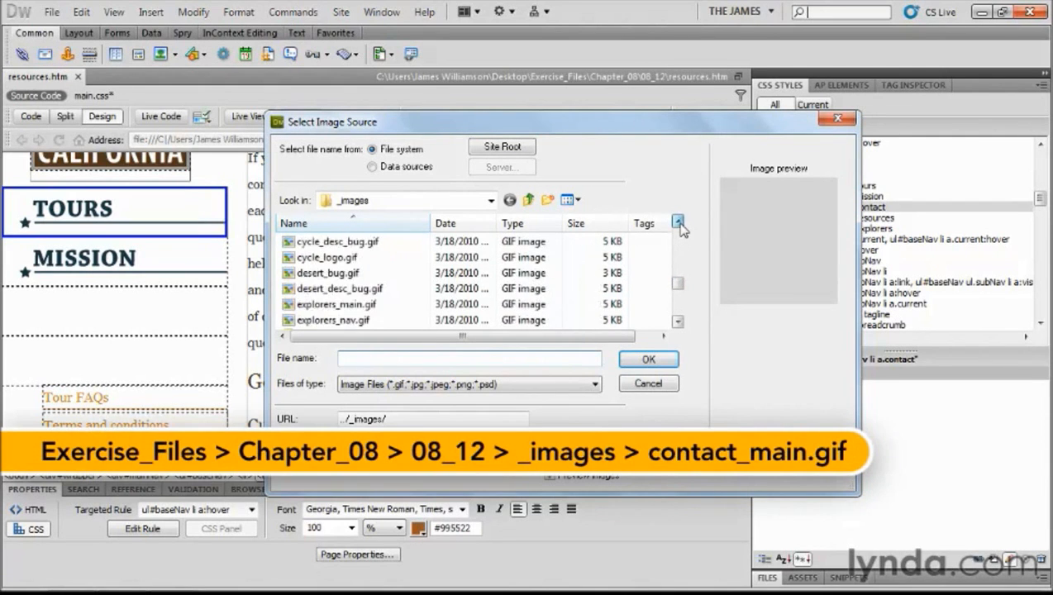
left_click(335, 241)
left_click(642, 359)
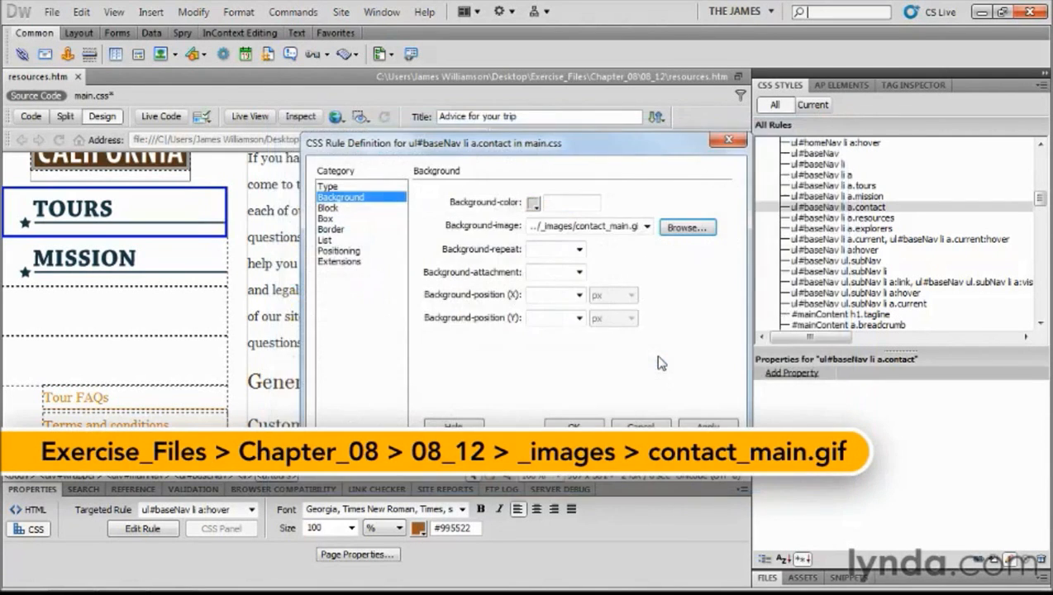
Set the a.contact background to no-repeat, positioned left horizontally and top vertically, and accept the rule
left_click(580, 250)
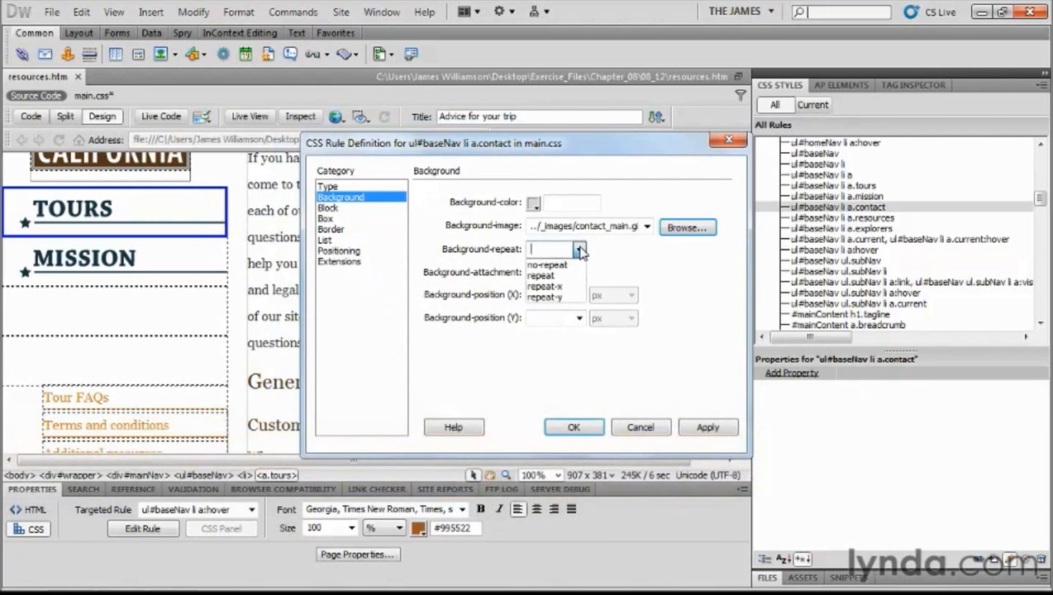
left_click(545, 262)
left_click(580, 295)
left_click(535, 310)
left_click(579, 319)
left_click(535, 333)
left_click(573, 427)
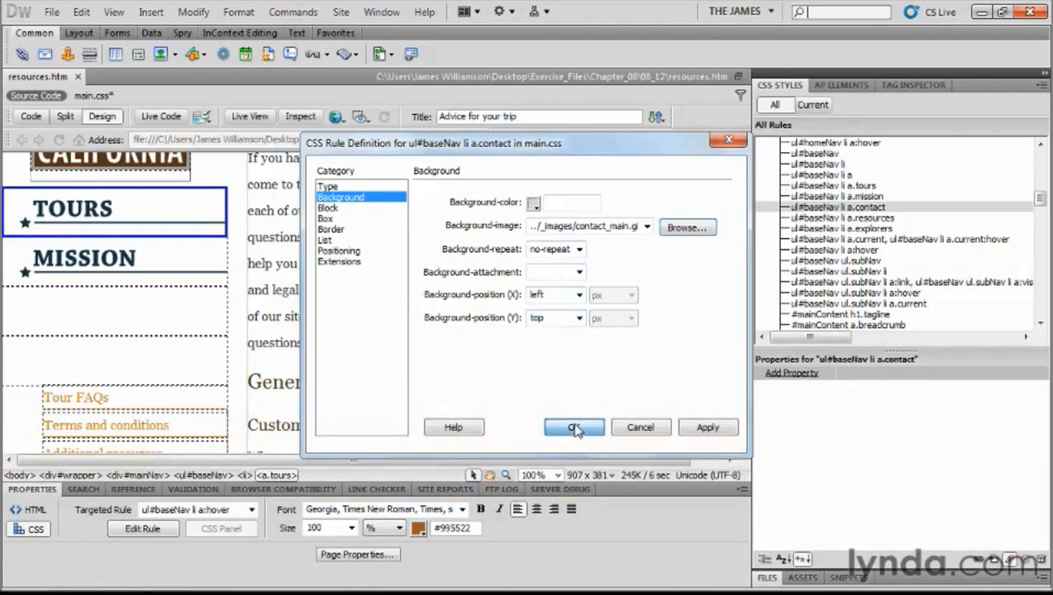
Open the ul#baseNav li a.resources rule and set resource_main.gif from the _images folder as its background image
double_click(831, 218)
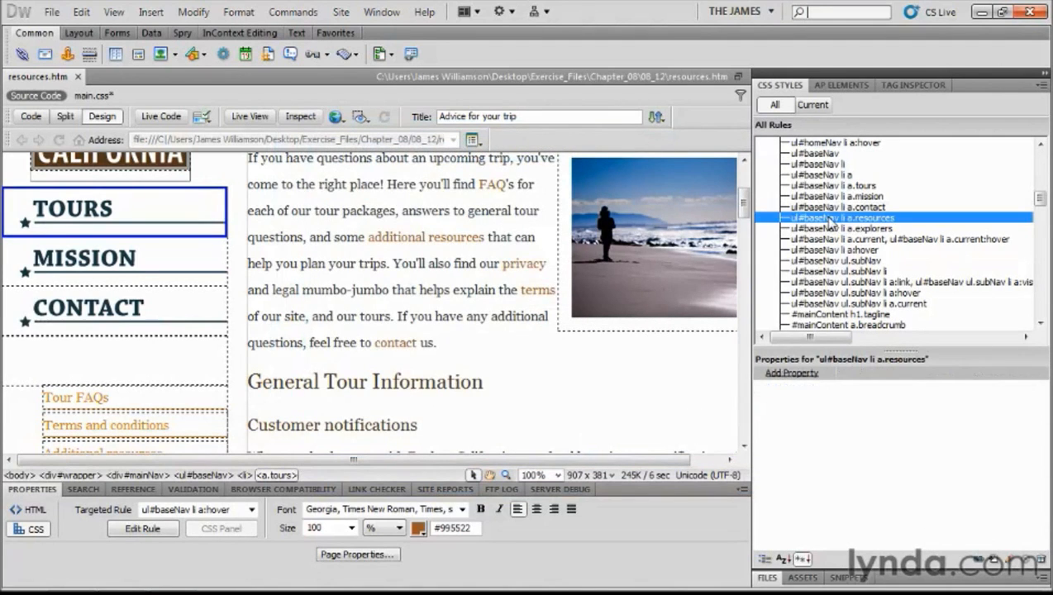
left_click(329, 207)
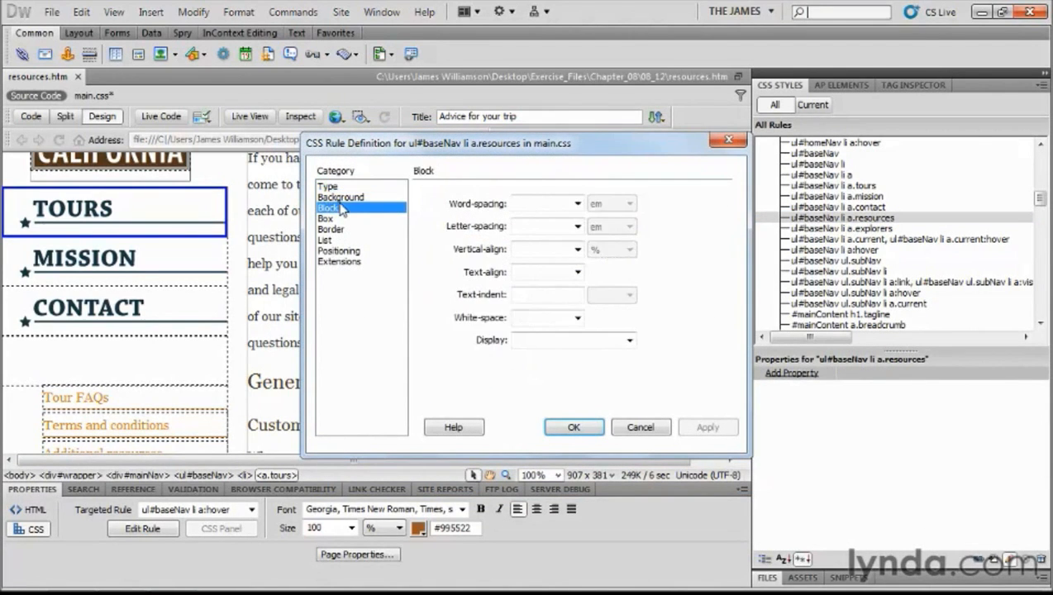
left_click(339, 197)
left_click(685, 228)
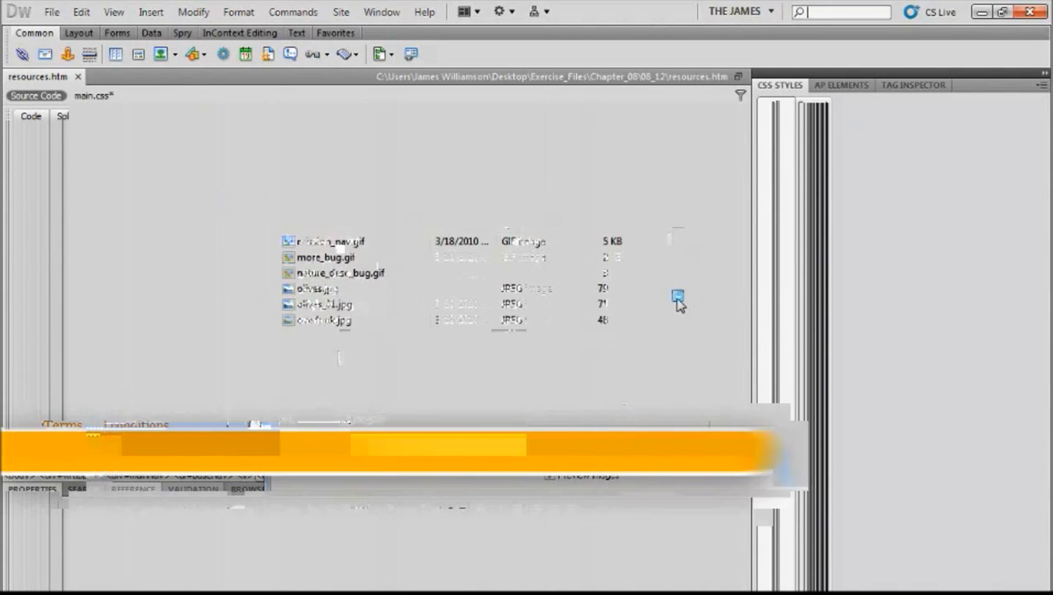
scroll(675, 298, "down", 1)
left_click(571, 305)
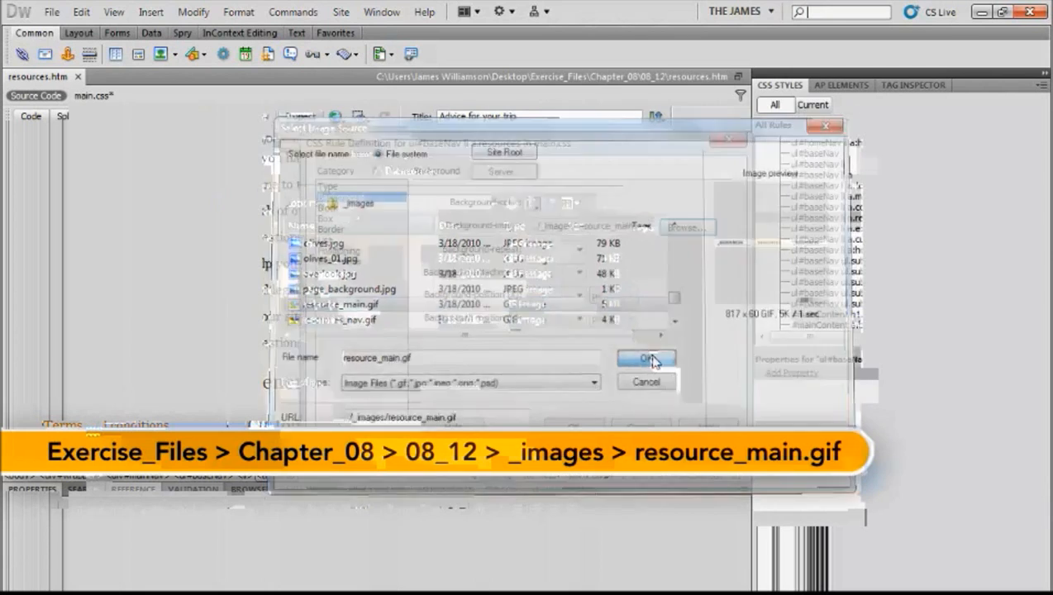
left_click(638, 357)
Set the a.resources background to no-repeat, positioned left horizontally and top vertically, and accept the rule
left_click(579, 248)
left_click(573, 266)
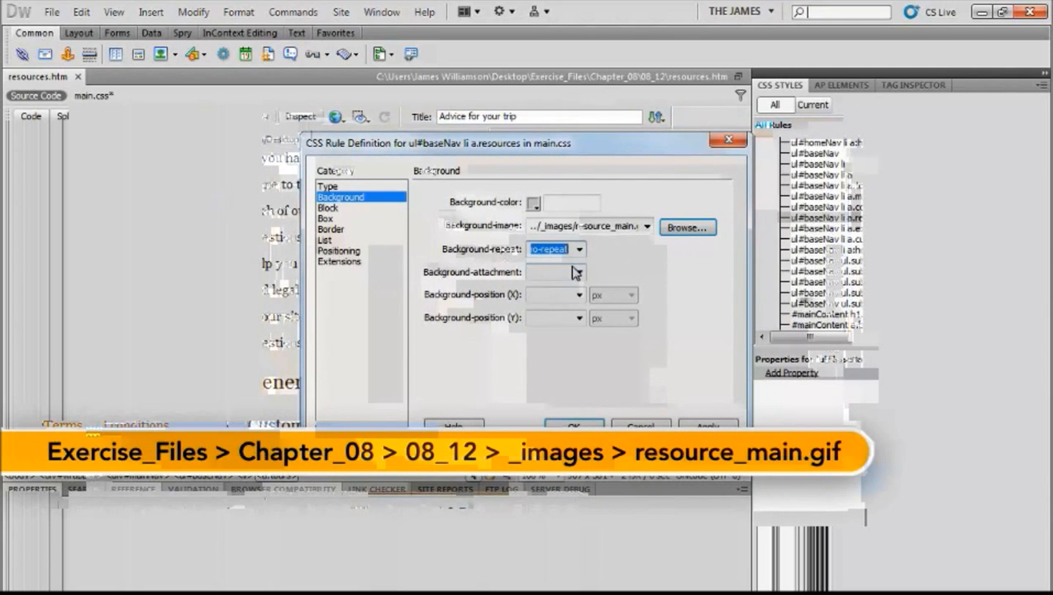
left_click(579, 294)
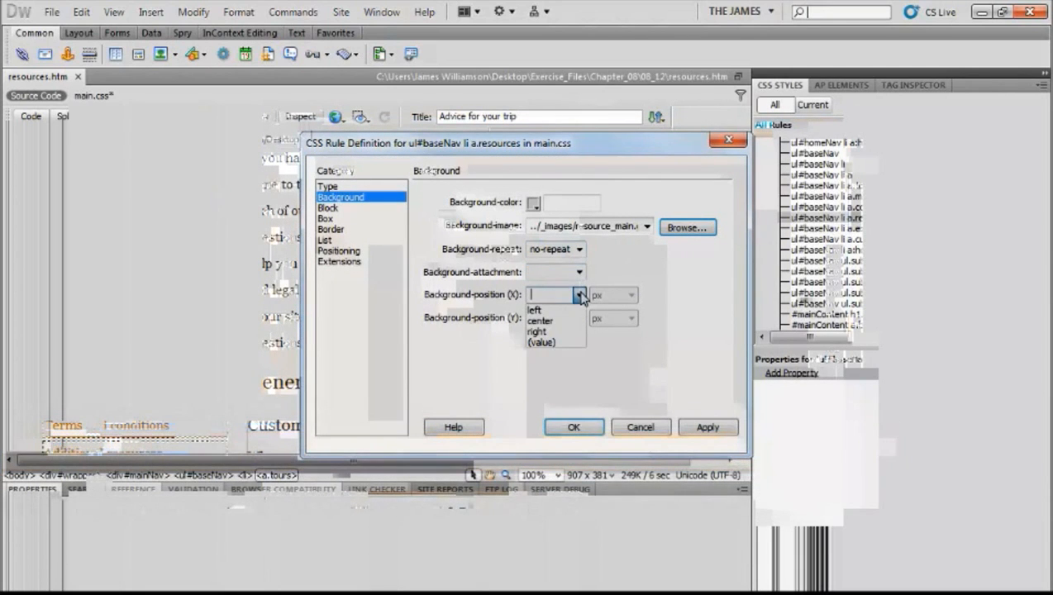
left_click(534, 309)
left_click(579, 317)
left_click(535, 331)
left_click(574, 428)
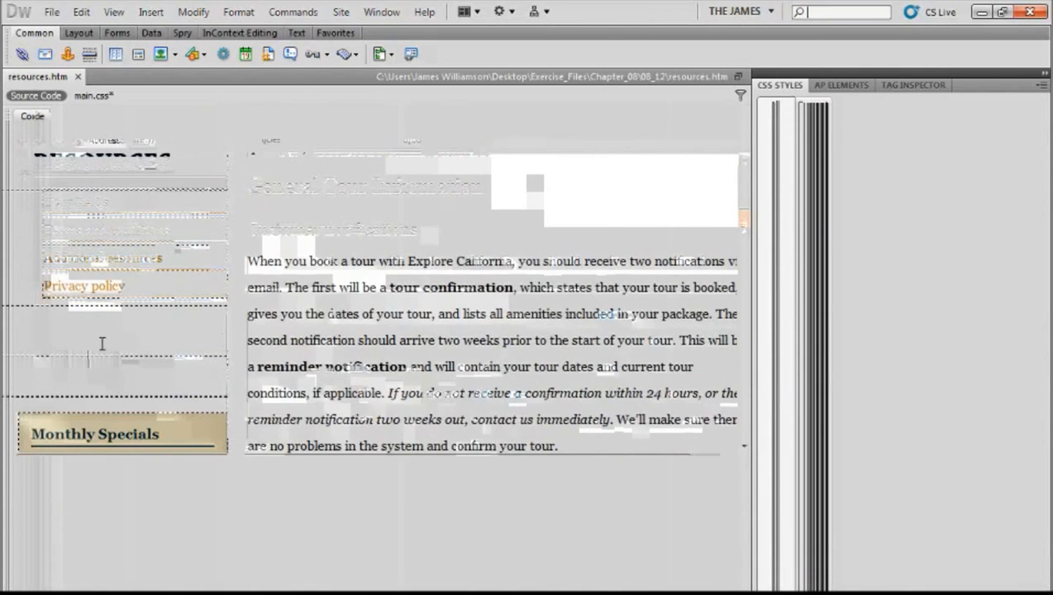
Open the ul#baseNav li a.explorers rule and set explorers_main.gif from the _images folder as its background image
left_click(825, 231)
double_click(826, 238)
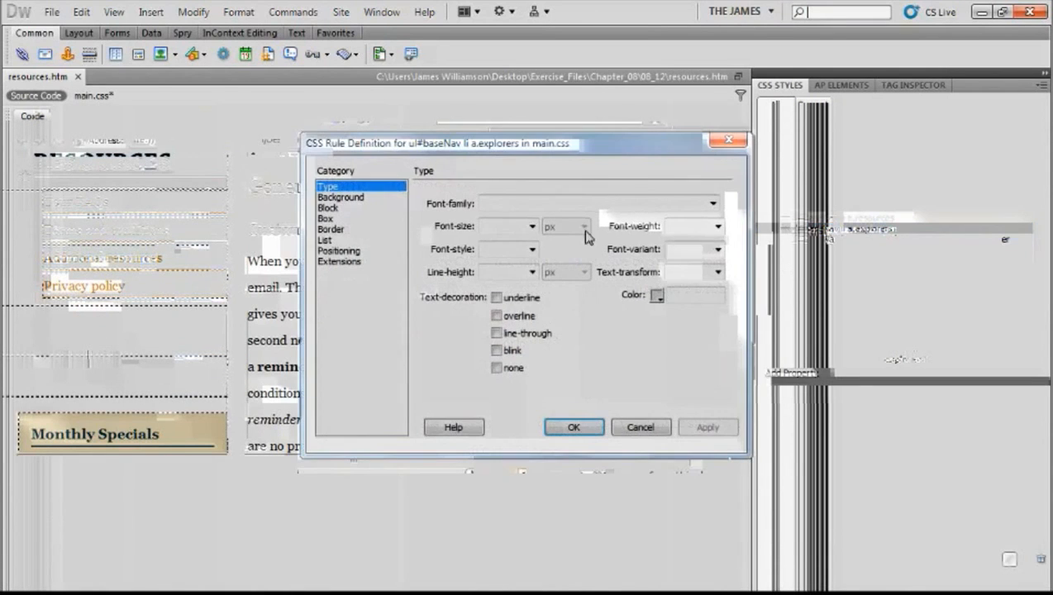
left_click(370, 201)
left_click(702, 228)
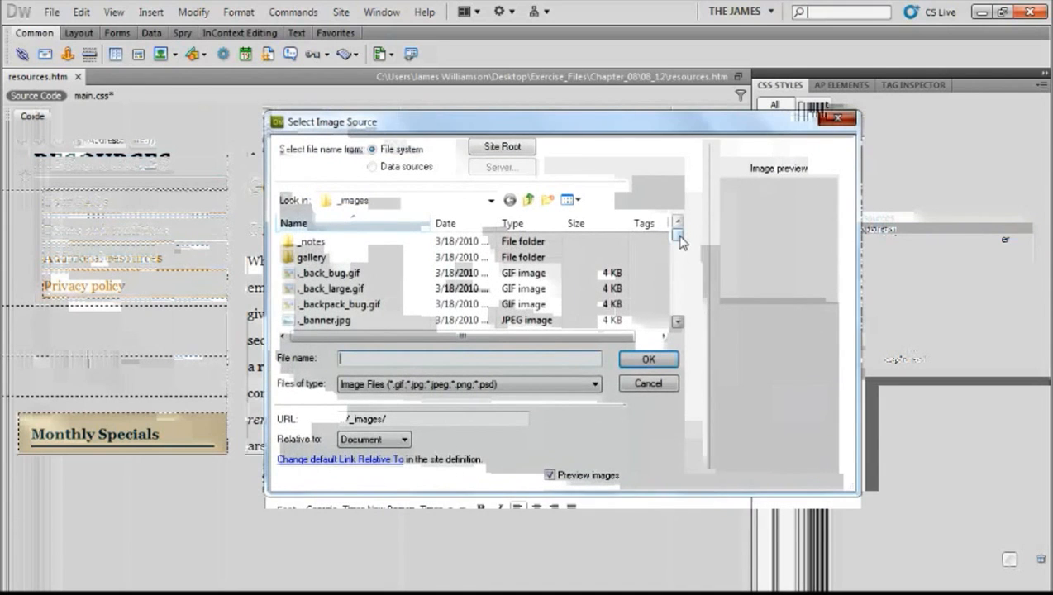
left_click_drag(676, 235, 680, 283)
left_click(390, 276)
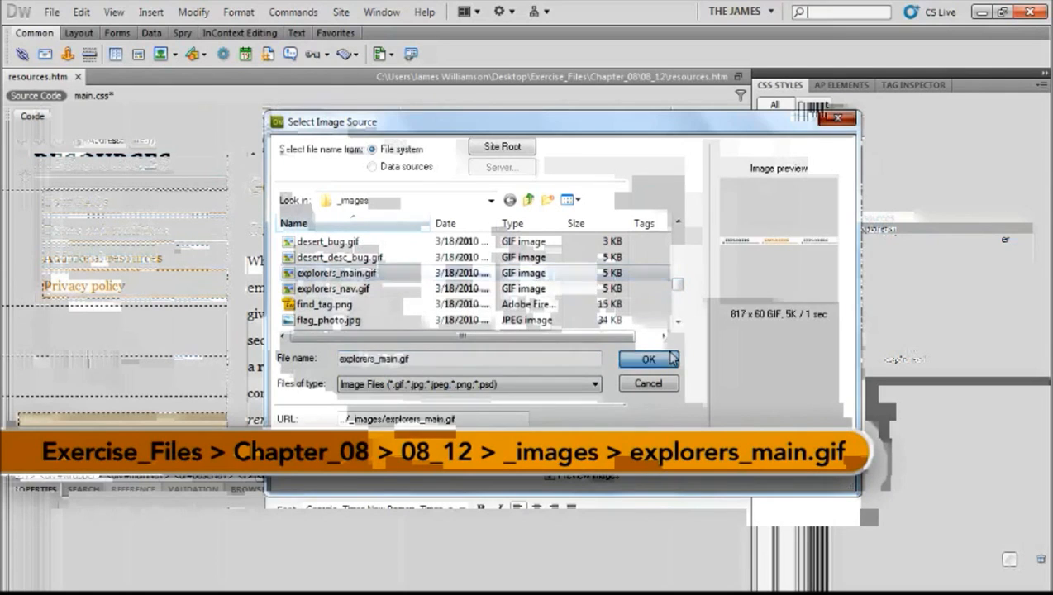
double_click(390, 276)
Set the a.explorers background to no-repeat, positioned left horizontally and top vertically, and accept the rule
left_click(579, 249)
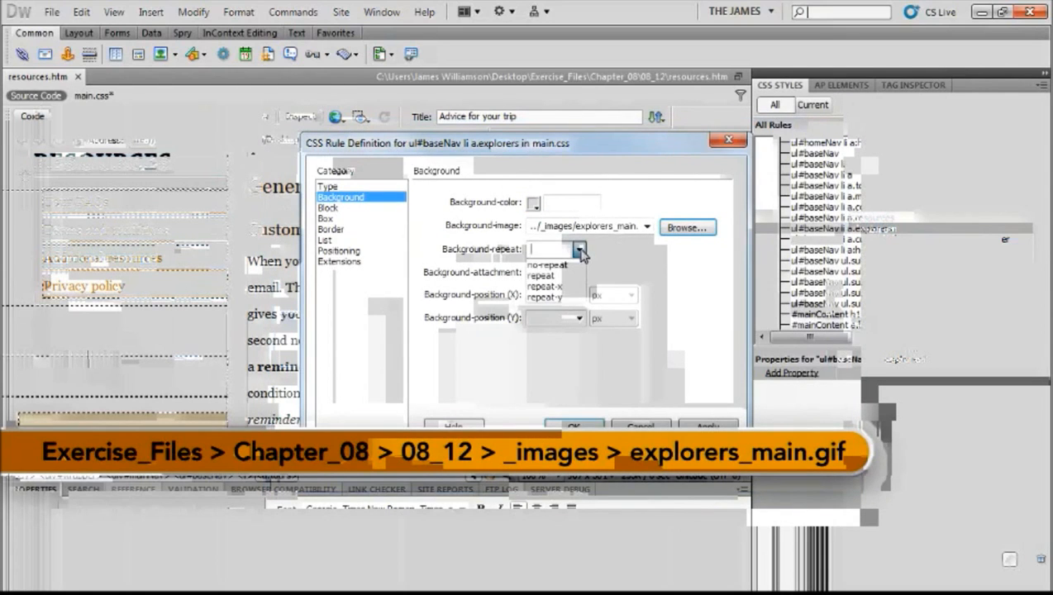
left_click(562, 263)
left_click(579, 295)
left_click(534, 310)
left_click(579, 318)
left_click(541, 332)
left_click(578, 421)
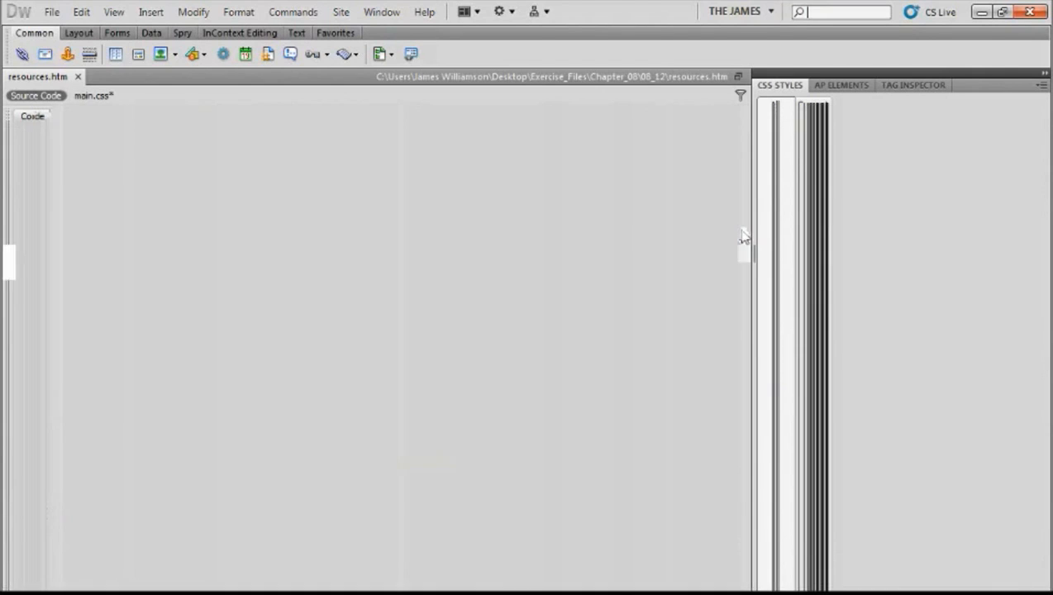
Review the properties of the ul#baseNav li a.current rule, and select the ul#baseNav li a:hover rule
mouse_move(742, 231)
left_mouse_down()
mouse_move(743, 207)
mouse_move(742, 219)
left_mouse_up()
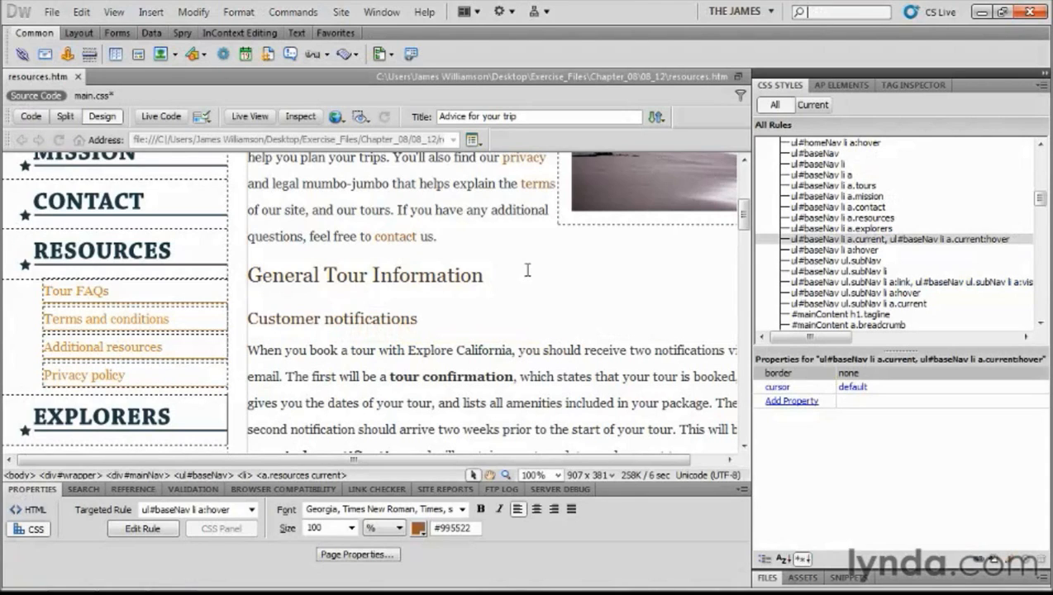
left_click(791, 240)
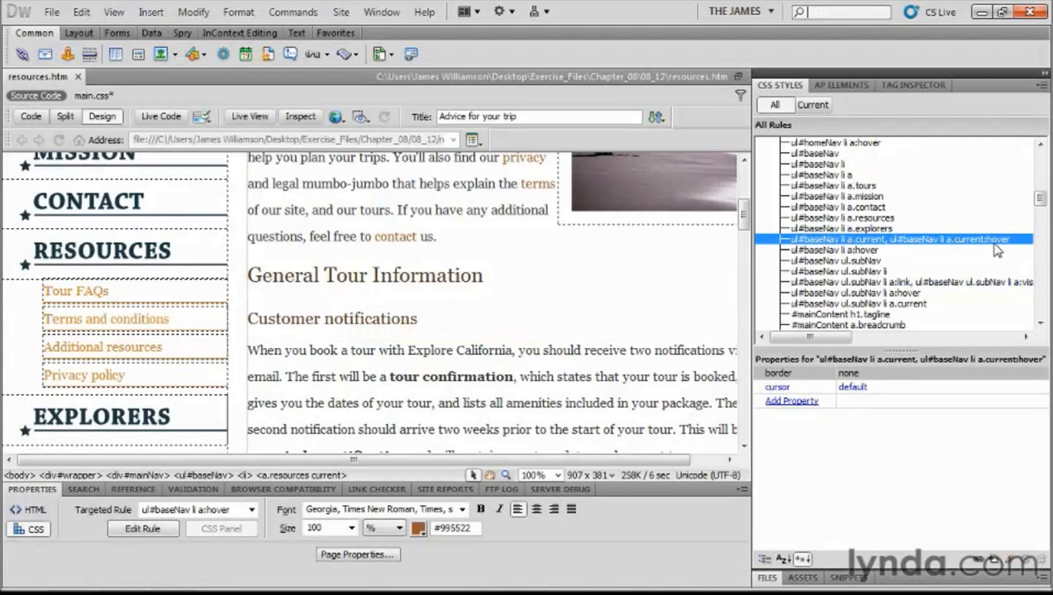
left_click(816, 250)
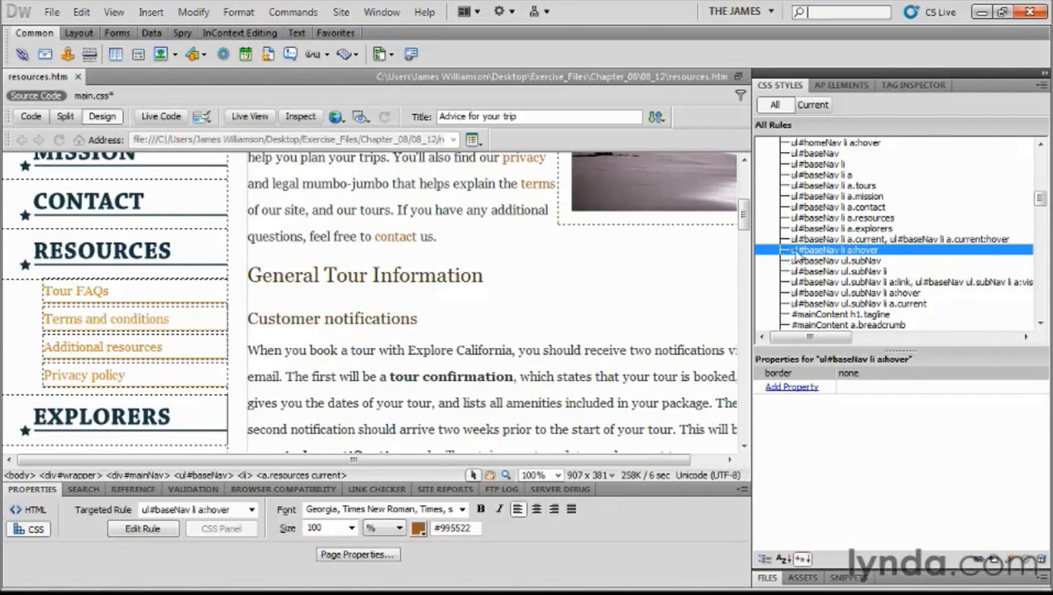
double_click(805, 251)
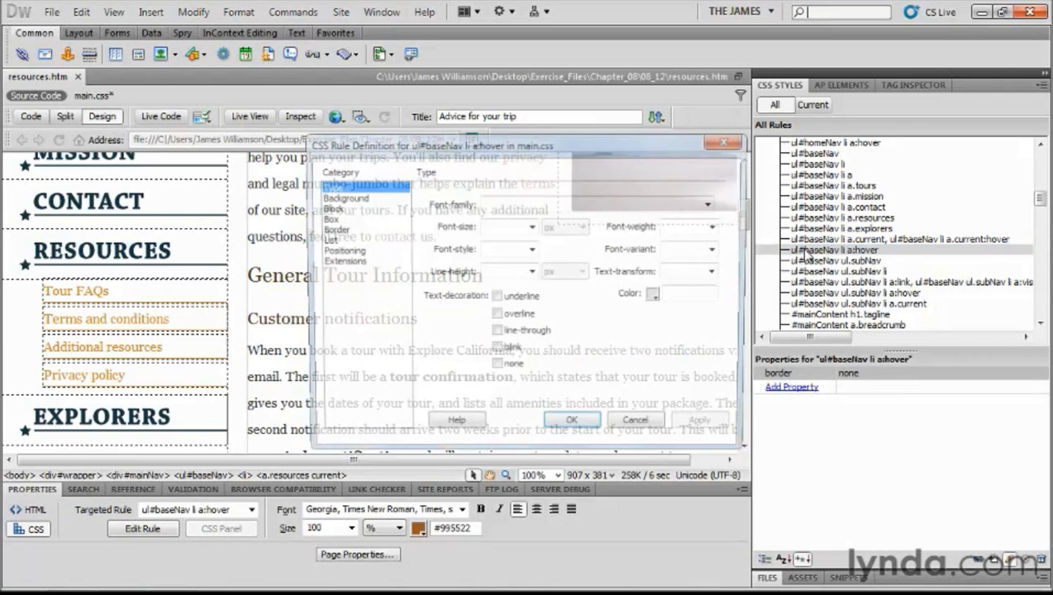
left_click(337, 199)
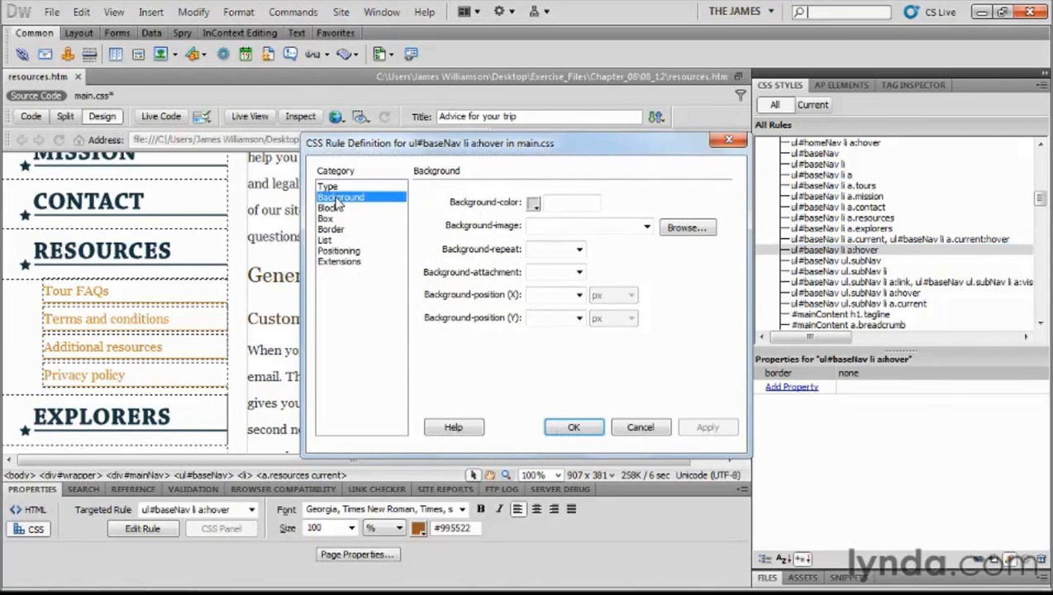
left_click(639, 426)
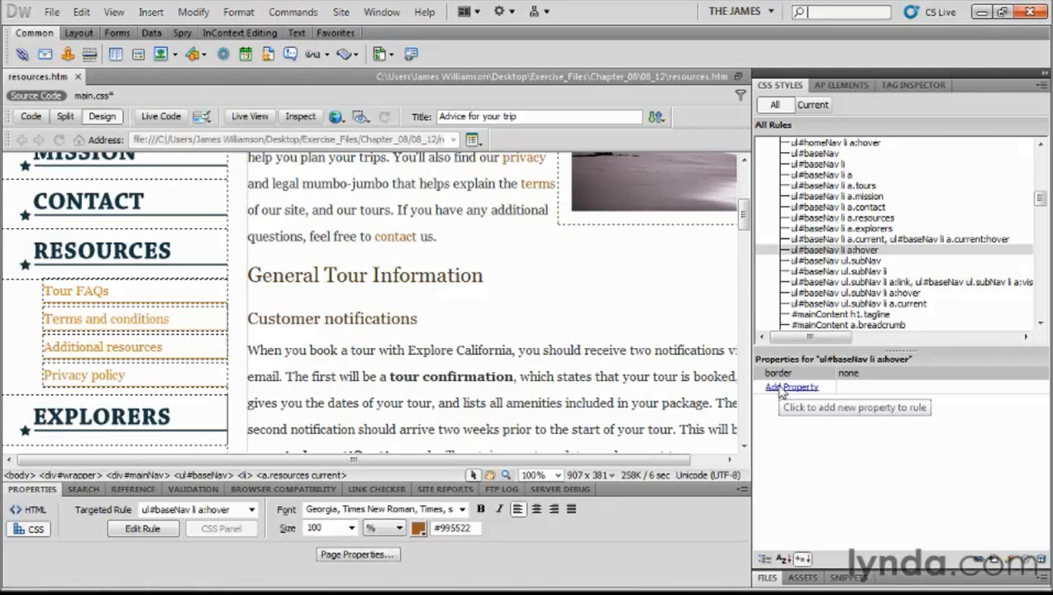
Add a background-position property with the value -272px 0 to the ul#baseNav li a:hover rule
left_click(785, 388)
type("back")
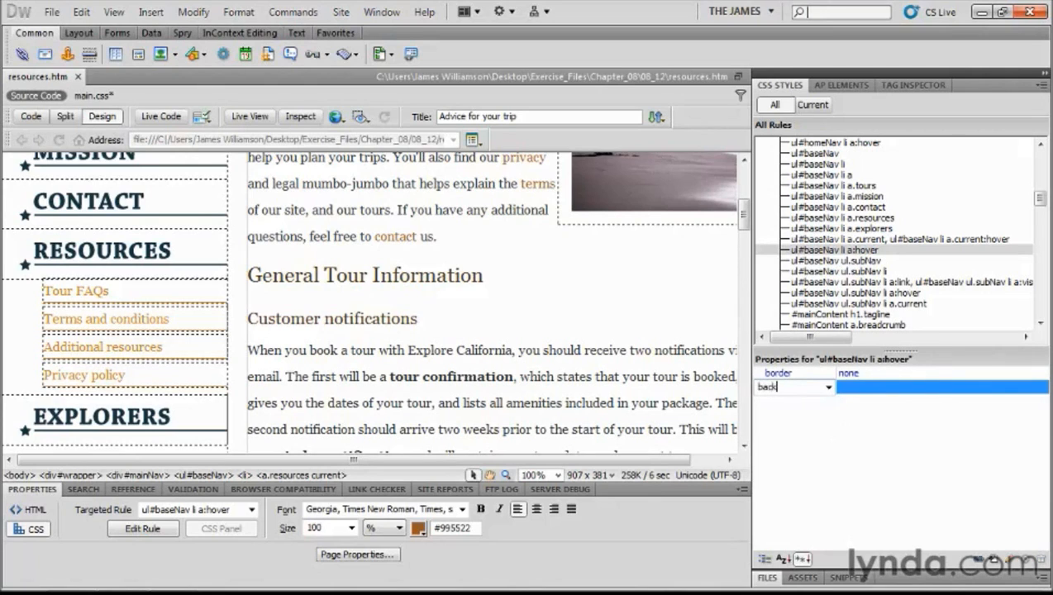
type("ground-position")
left_click(827, 389)
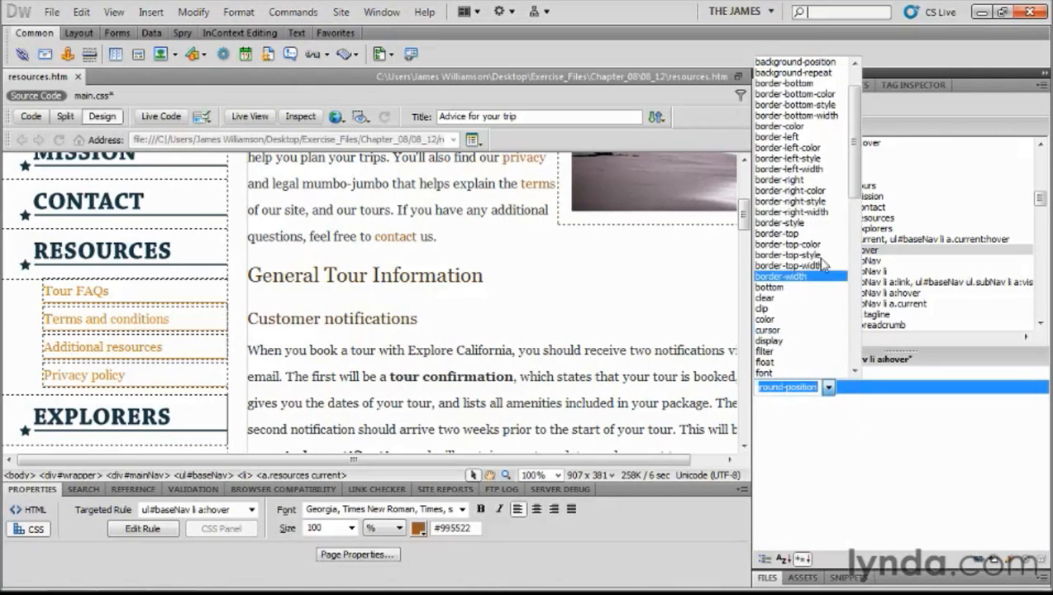
left_click(781, 63)
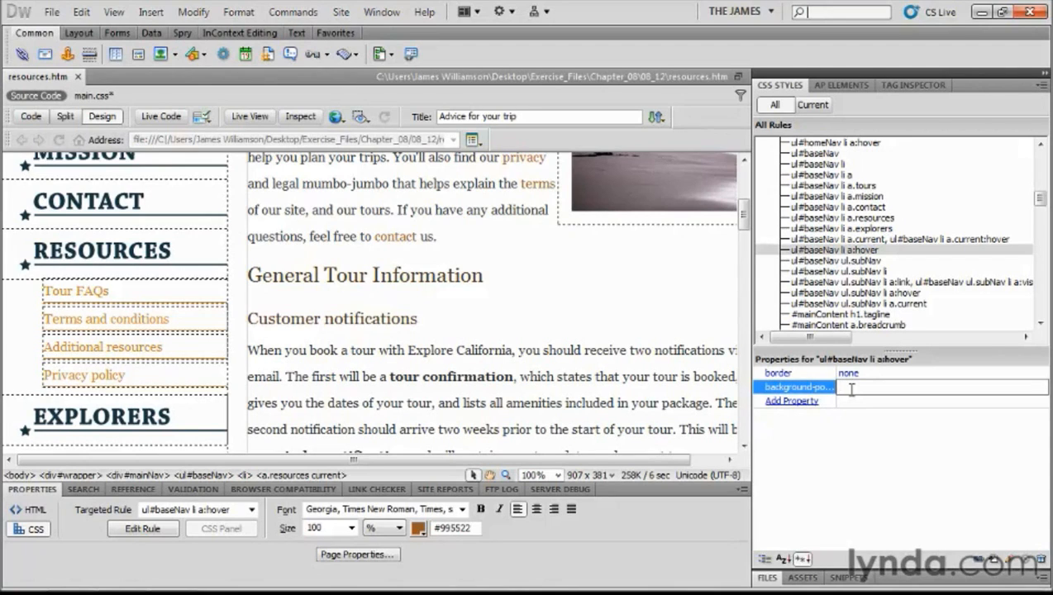
type("-272px 0")
key("Return")
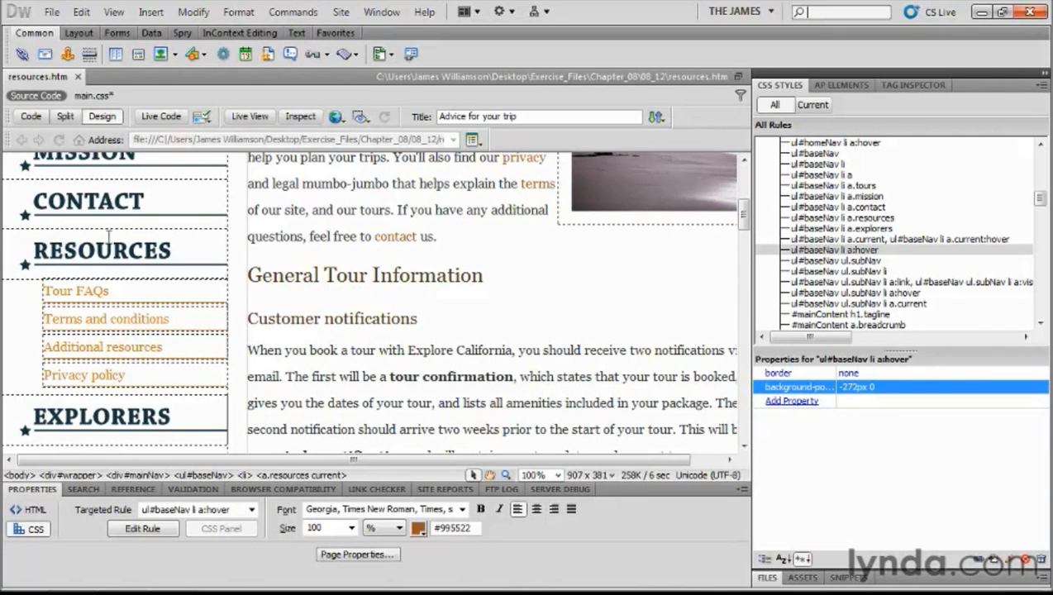
Add a background-position property with the value right top to the ul#baseNav li a.current rule and check the Resources link
left_click(817, 239)
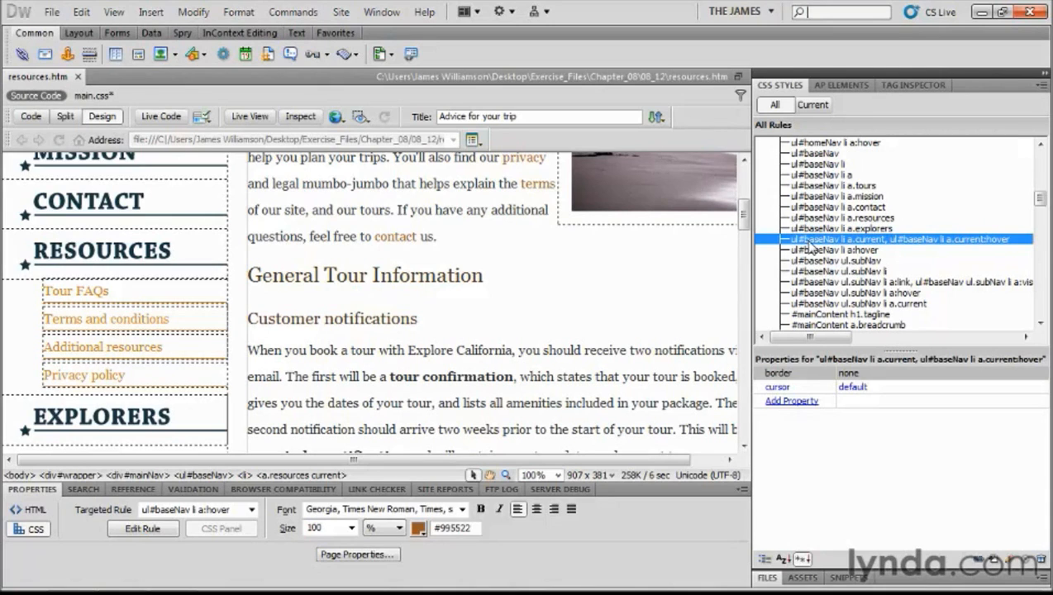
left_click(775, 401)
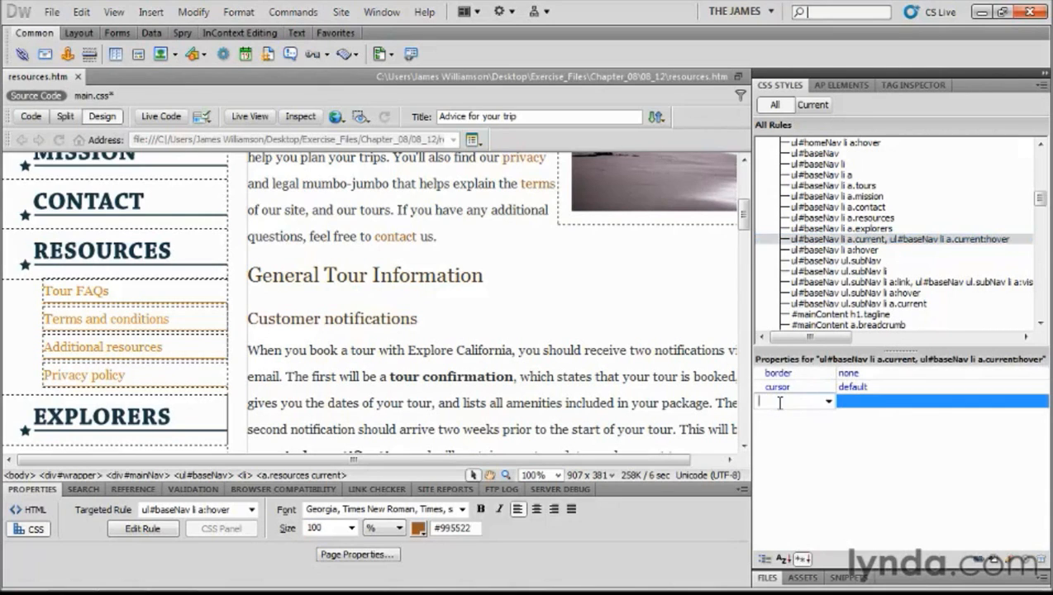
type("backg")
type("round")
type("-posit")
type("ion")
key("Return")
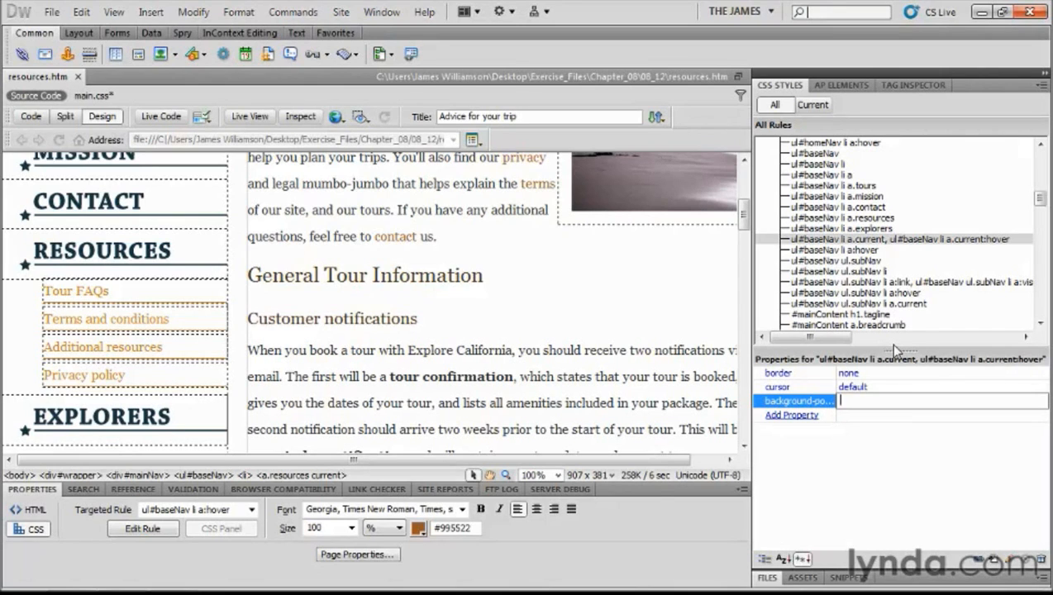
type("right top")
key("Return")
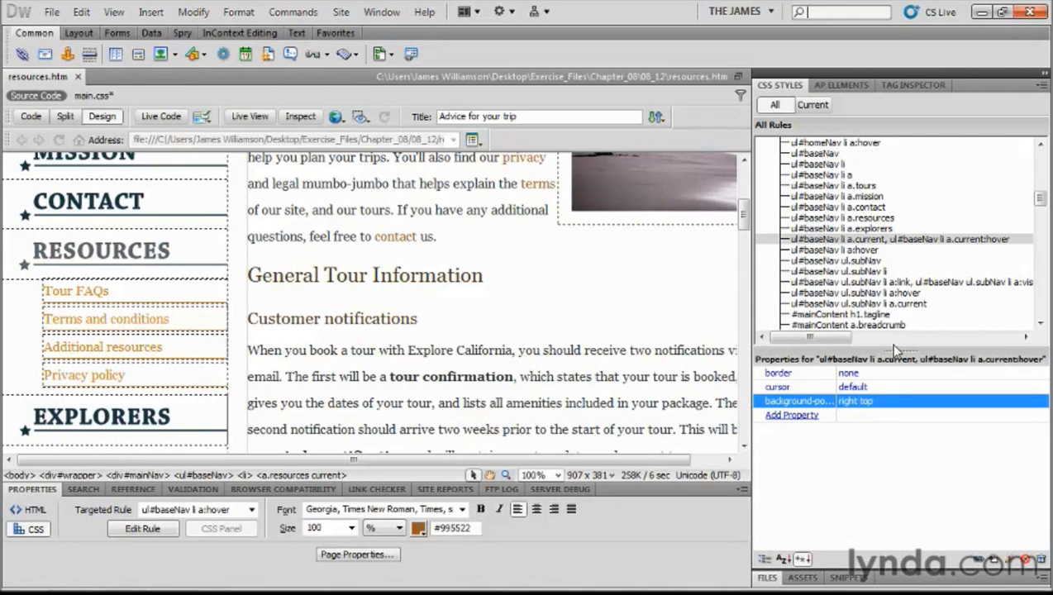
left_click(112, 252)
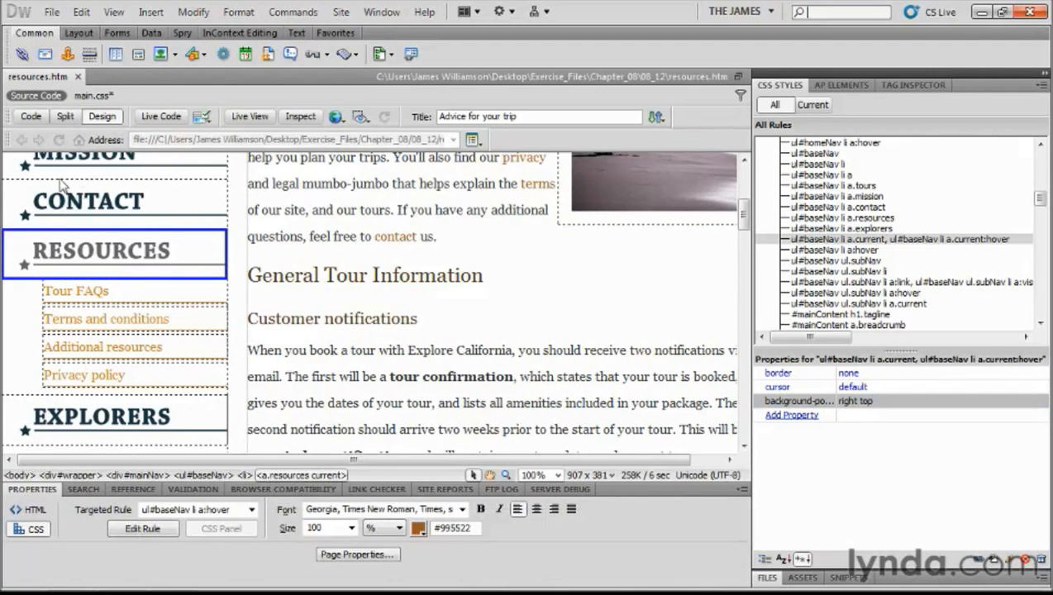
scroll(221, 269, "up", 3)
scroll(220, 269, "down", 3)
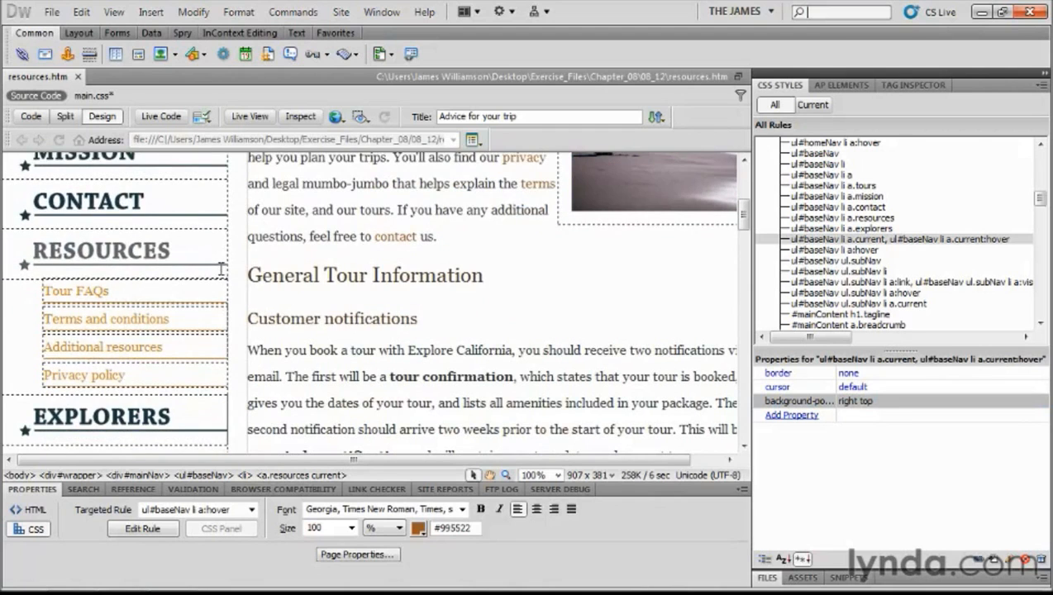
Set the star bullet's background position to 0 px horizontally and 2 px vertically in the #mainContent #mainArticle li rule
scroll(221, 268, "down", 6)
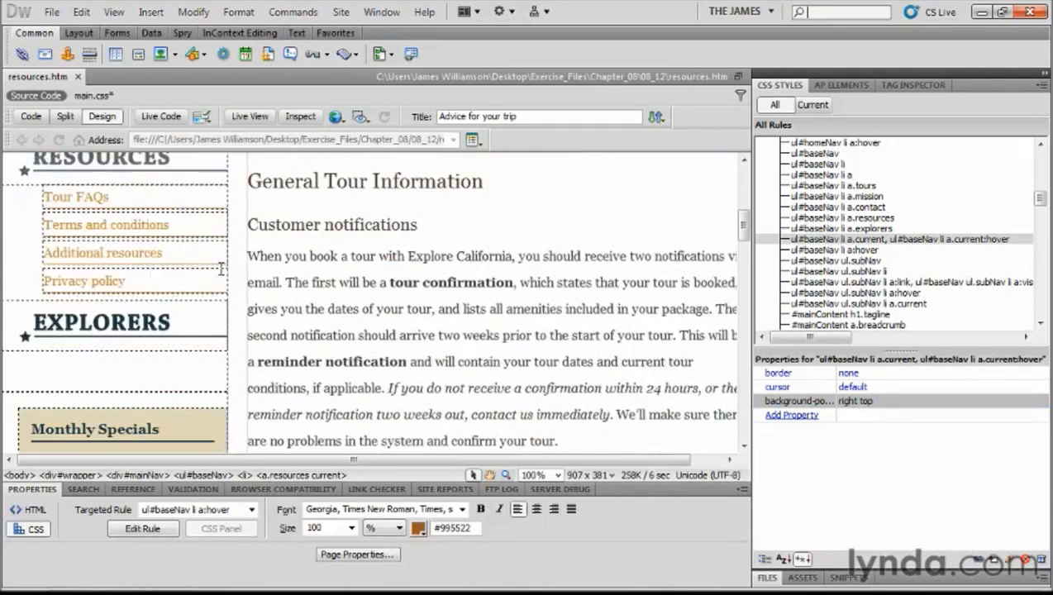
scroll(220, 269, "down", 10)
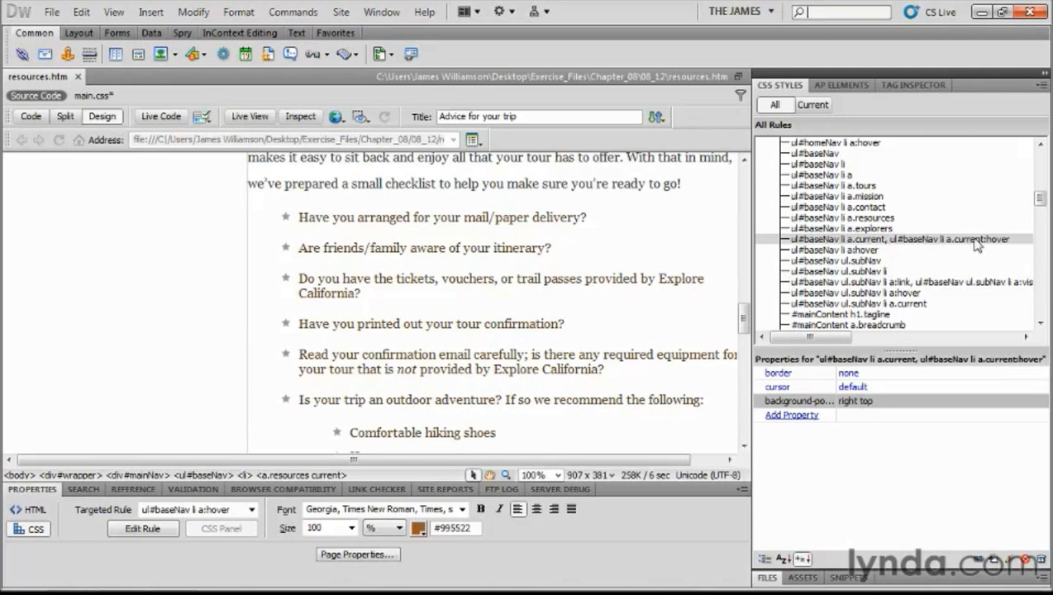
left_click_drag(1041, 200, 1041, 223)
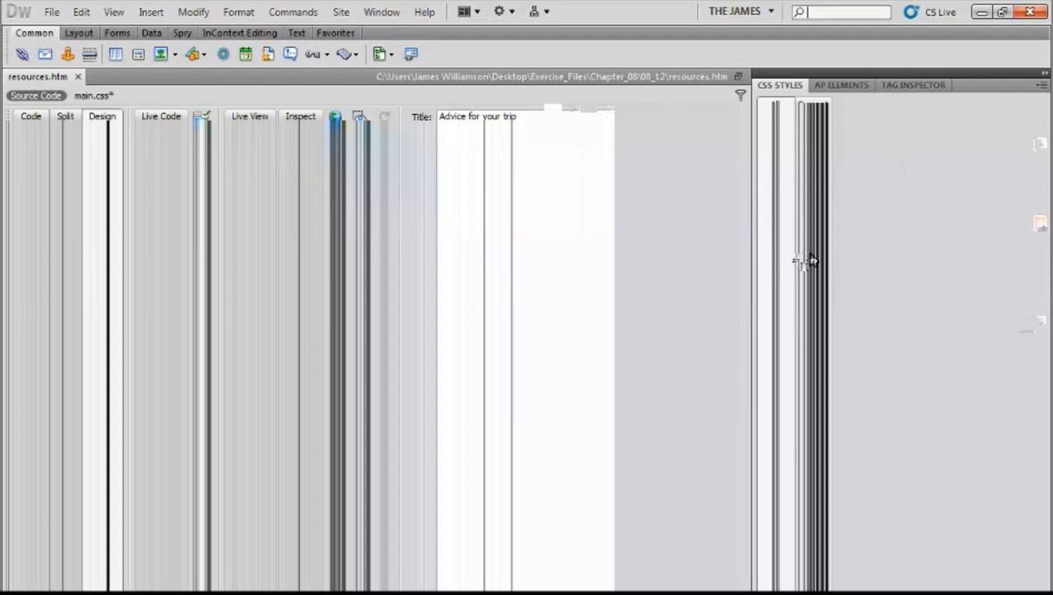
left_click(882, 255)
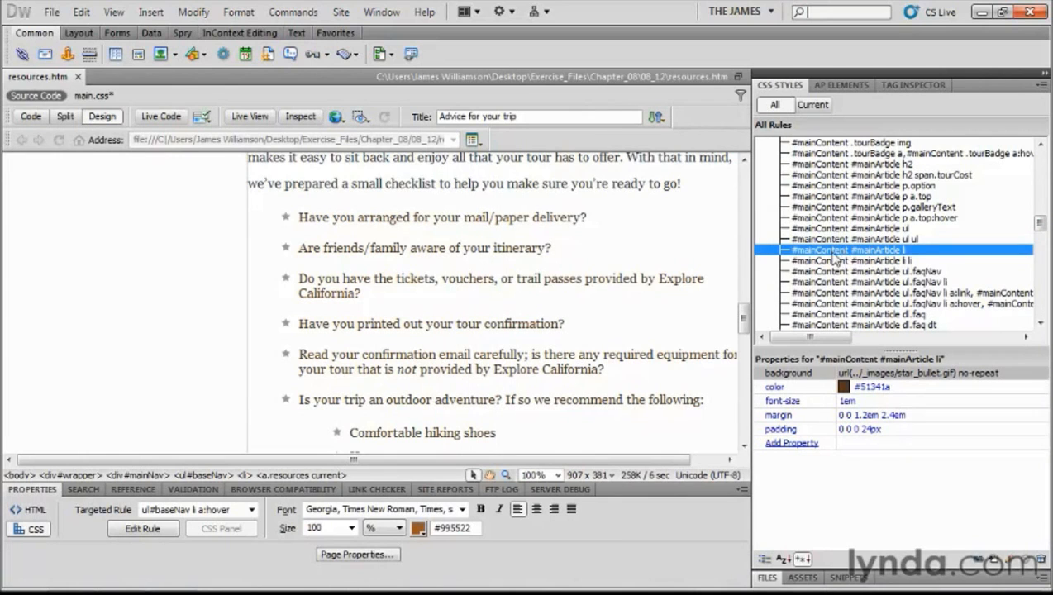
double_click(832, 252)
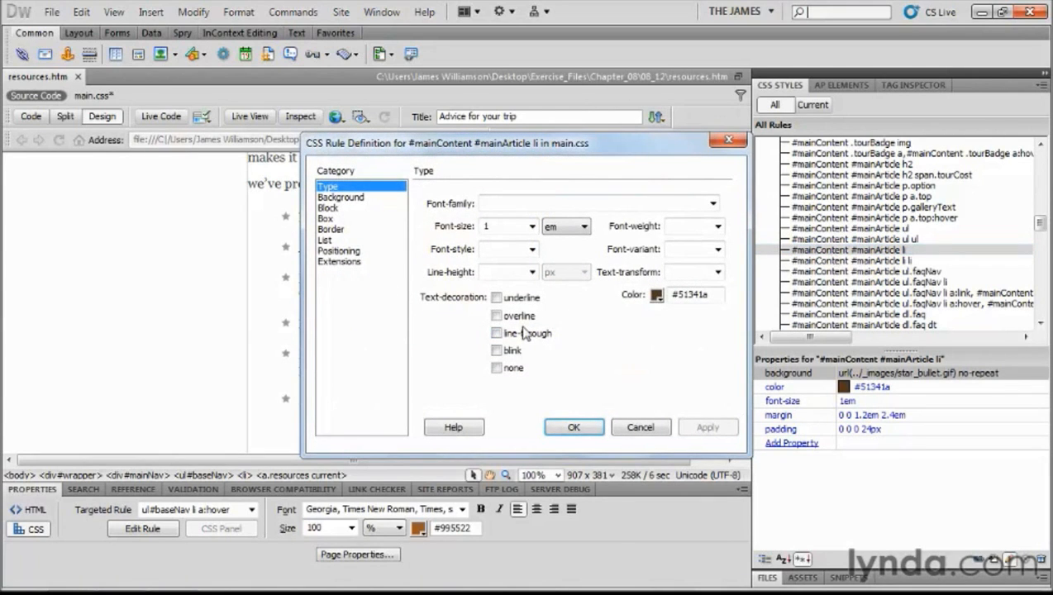
left_click(358, 198)
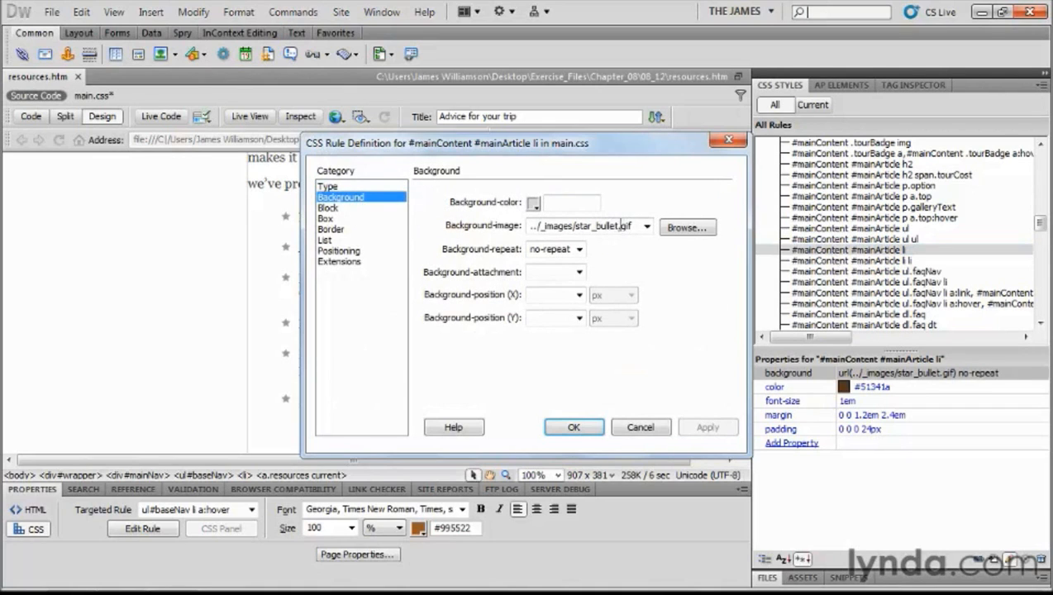
left_click(543, 297)
type("0")
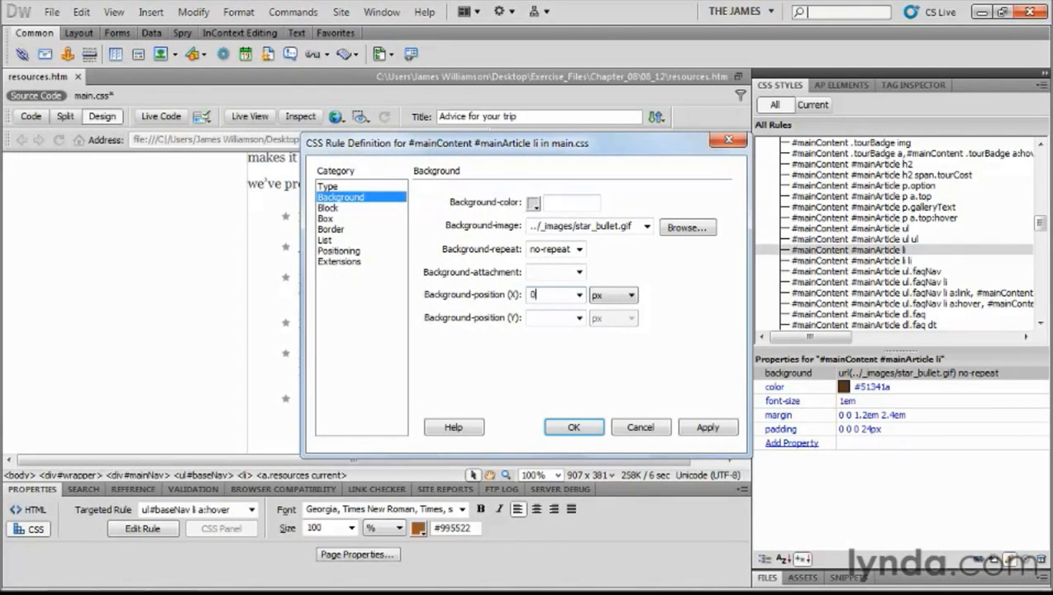
left_click(541, 319)
type("2")
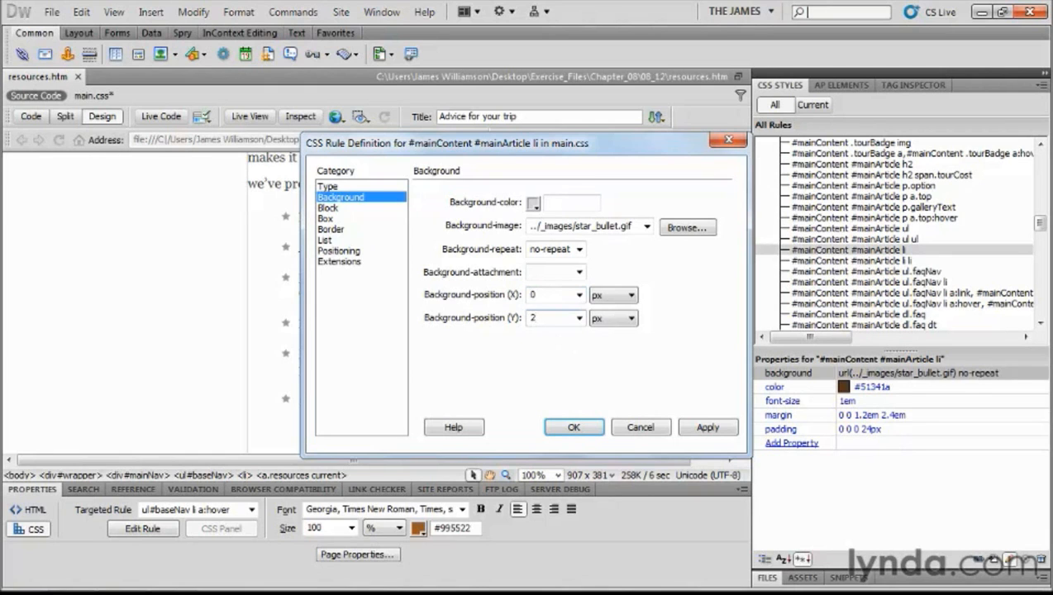
left_click(577, 426)
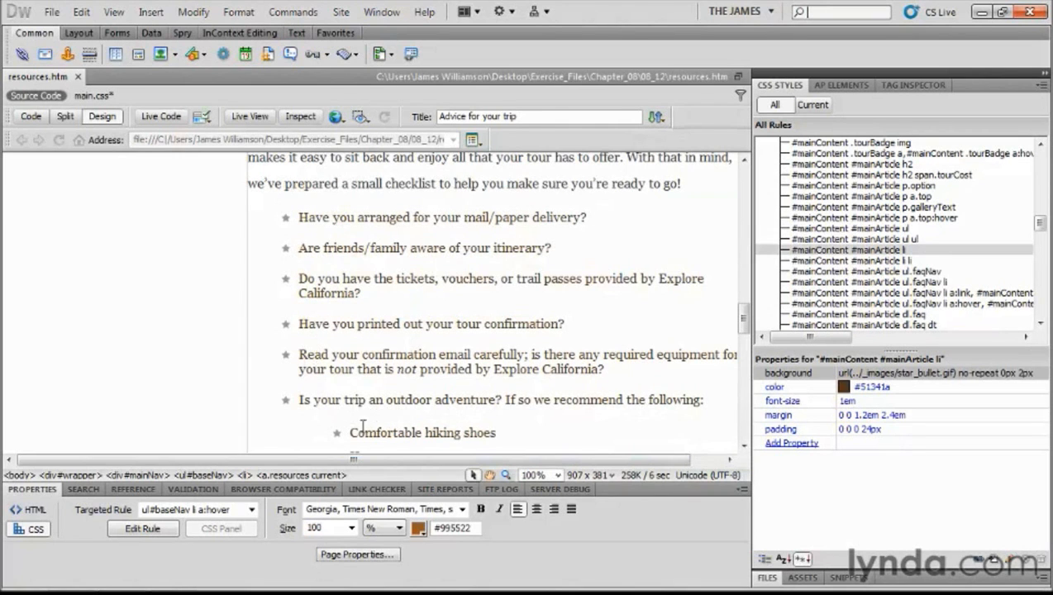
scroll(418, 409, "down", 3)
scroll(343, 413, "up", 4)
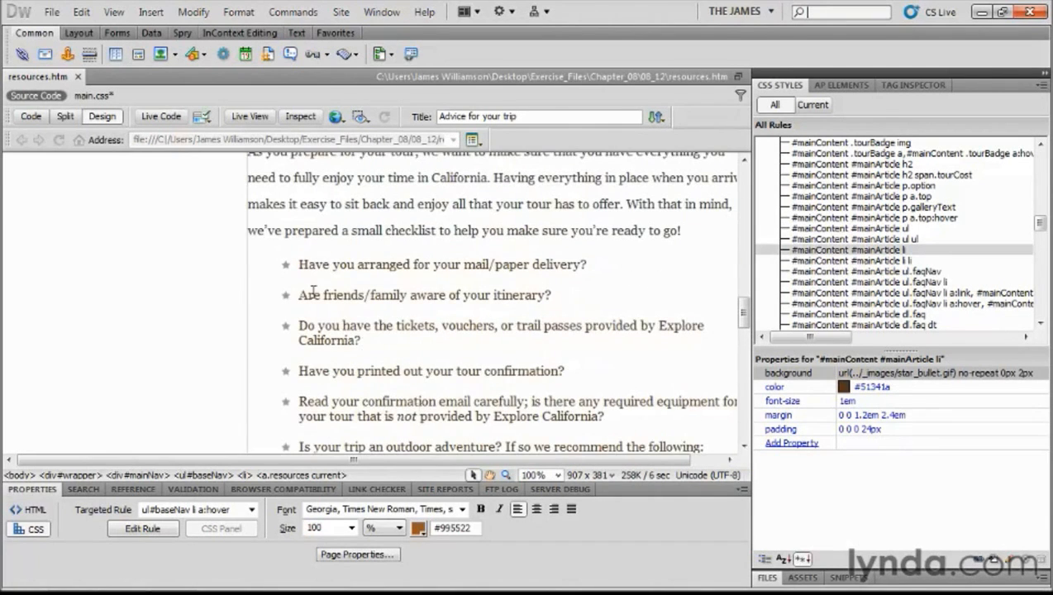
Save all open files and preview resources.htm in Firefox, checking the hover and current states of the main navigation links
left_click(52, 12)
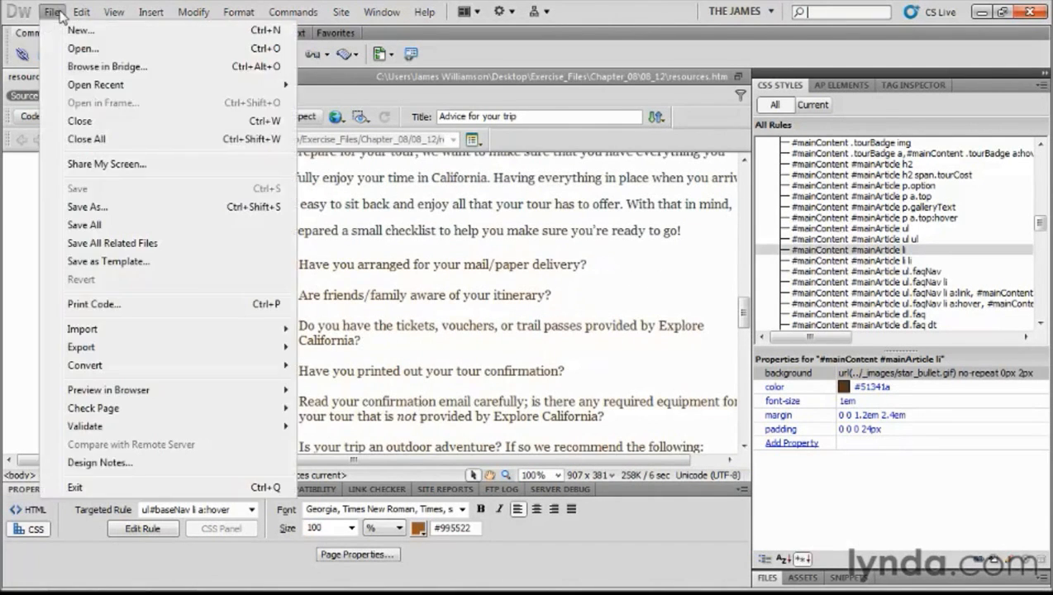
left_click(109, 221)
left_click(335, 116)
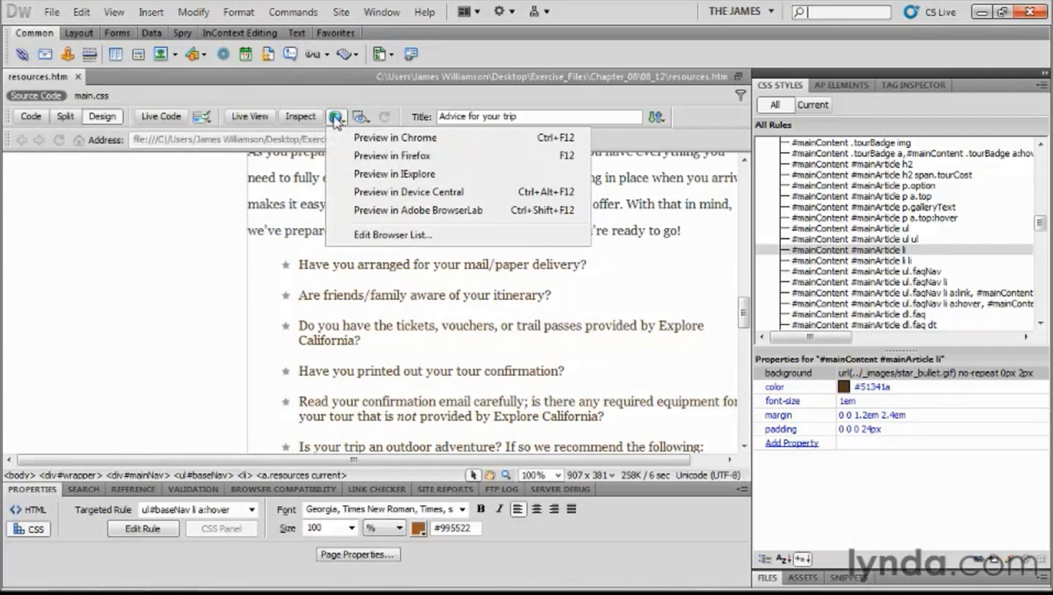
left_click(356, 159)
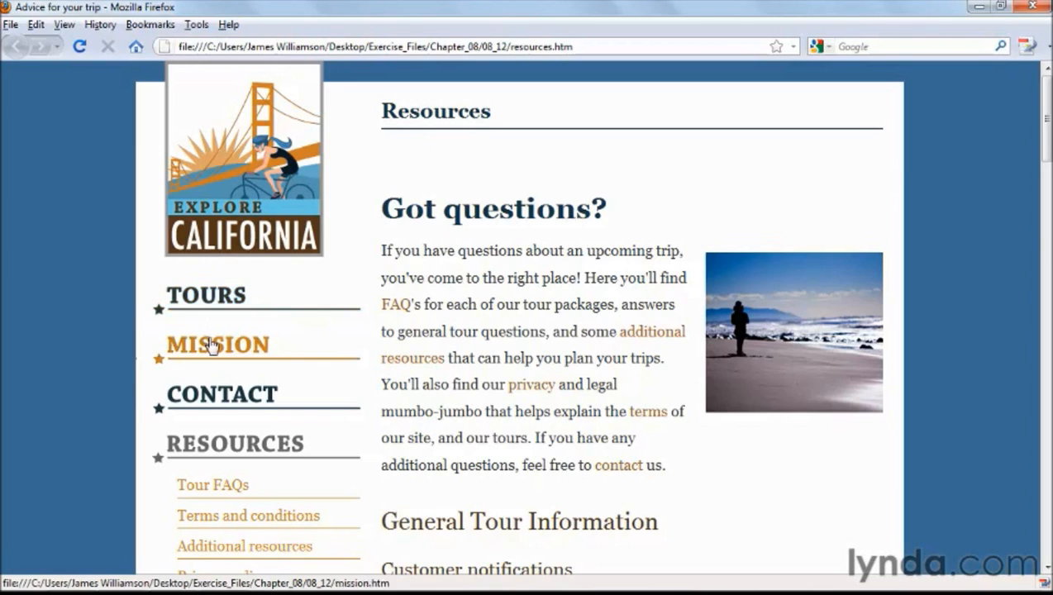
scroll(235, 447, "down", 6)
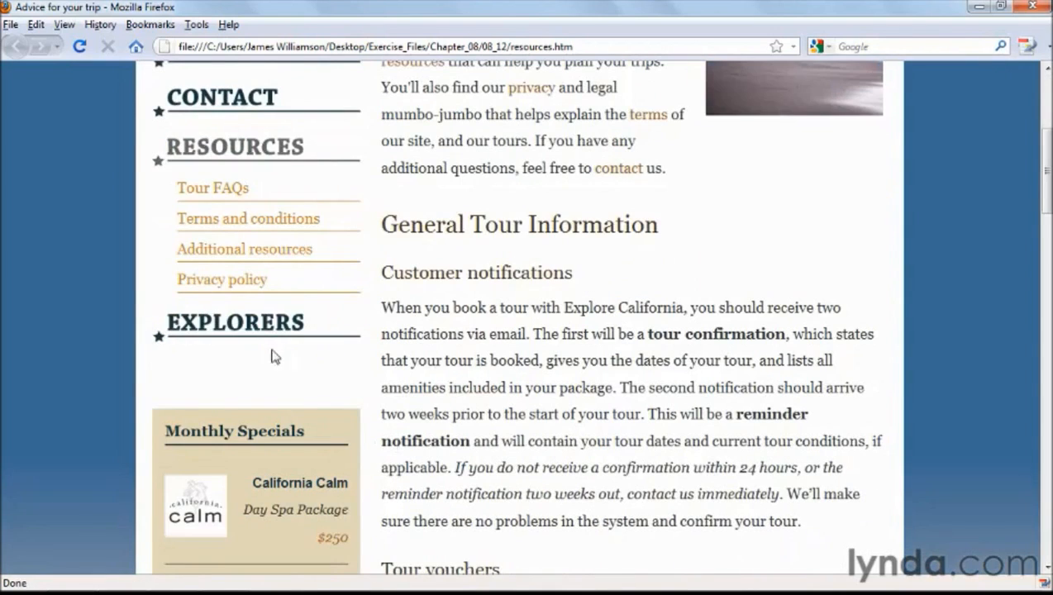
scroll(256, 335, "up", 4)
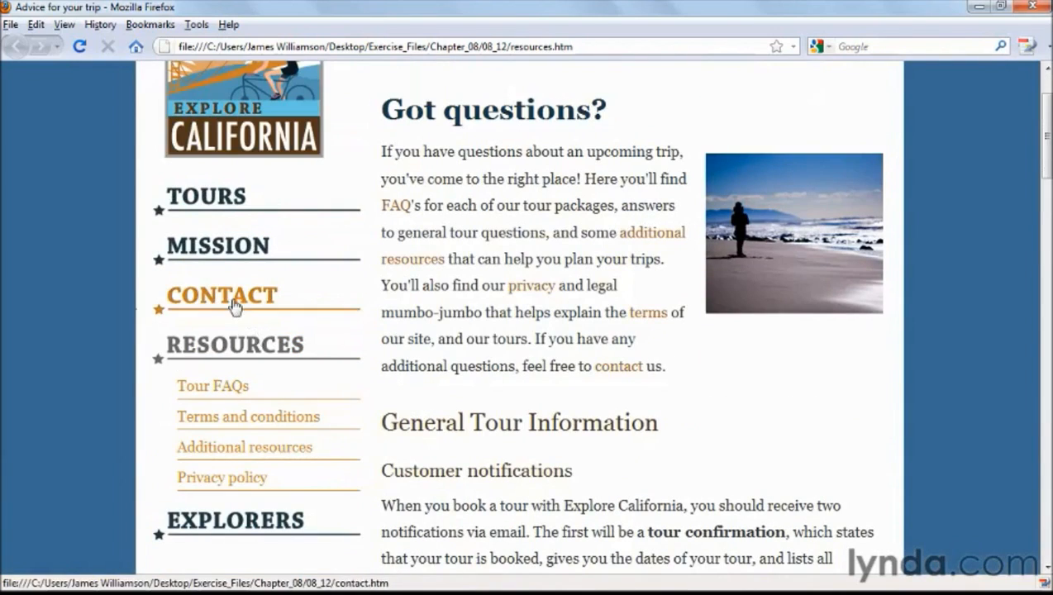